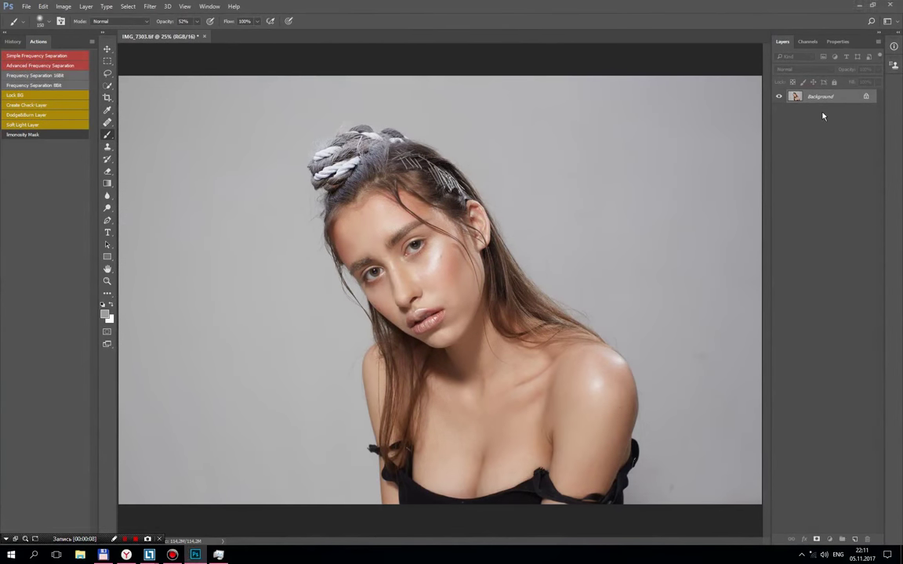
Step: Duplicate the Background onto Layer 1 and zoom in on the portrait
key(ctrl+j)
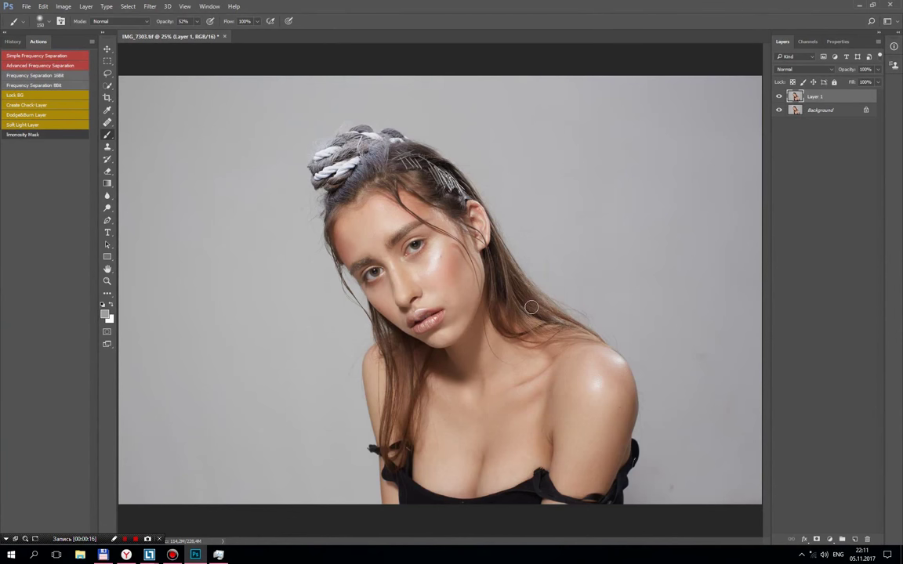
scroll(528, 308, up, 1)
scroll(528, 308, up, 1)
scroll(528, 308, up, 1)
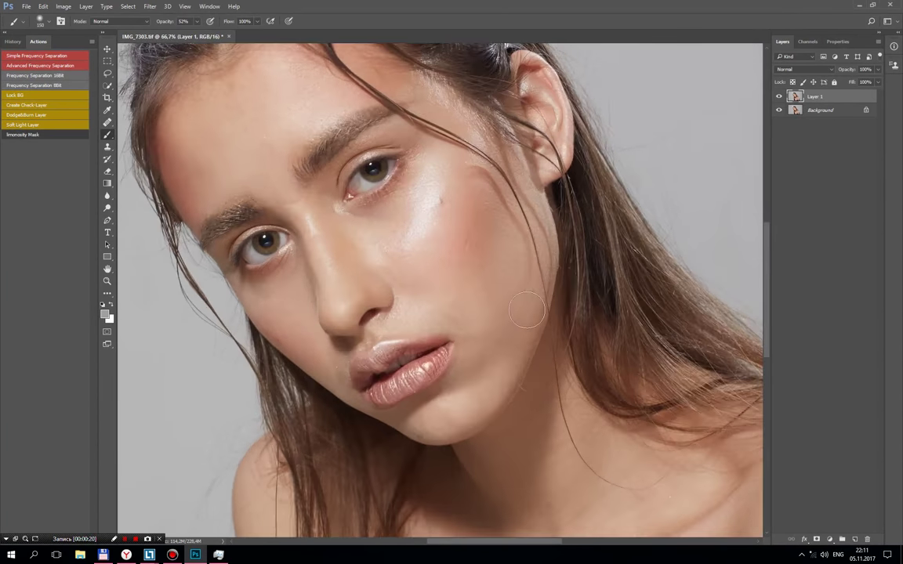
Step: Pan the view down to the shoulder and the dress strap below the arm
drag(610, 385, 296, 93)
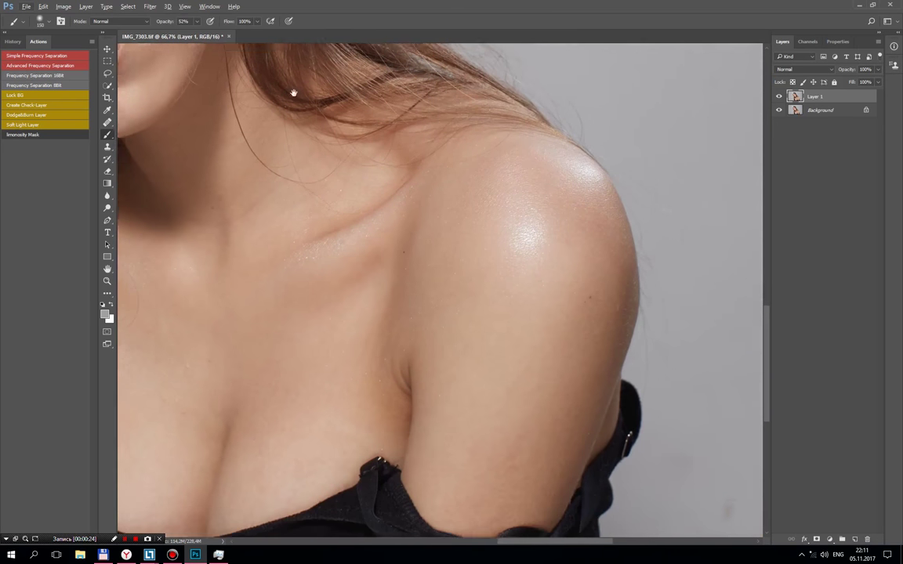
mouse_move(604, 417)
mouse_down()
mouse_move(494, 276)
mouse_move(454, 381)
mouse_up()
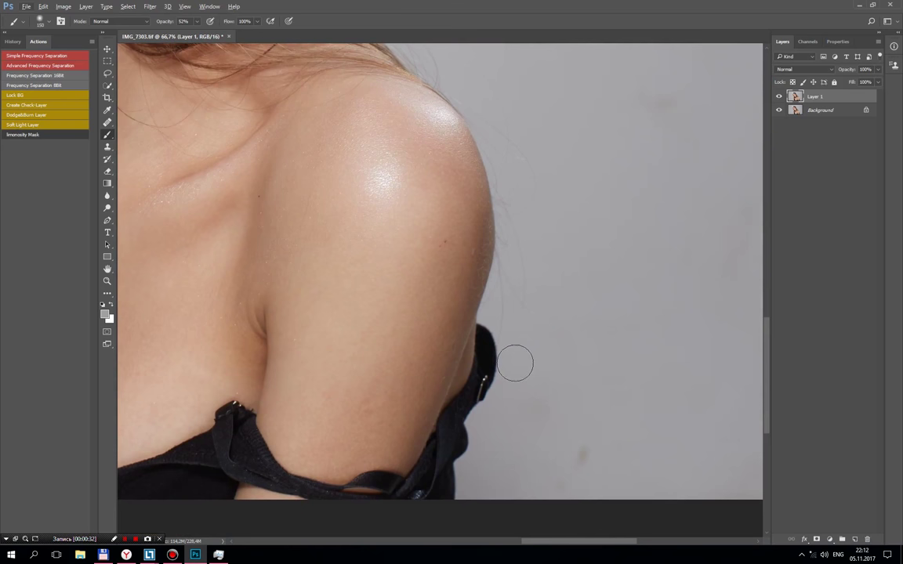
scroll(515, 362, down, 1)
scroll(515, 363, up, 2)
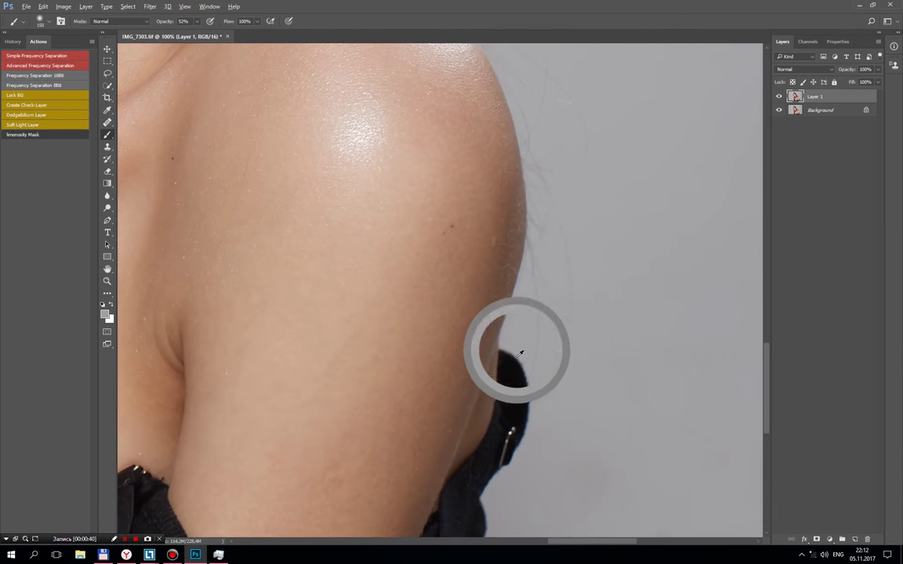
drag(520, 346, 542, 244)
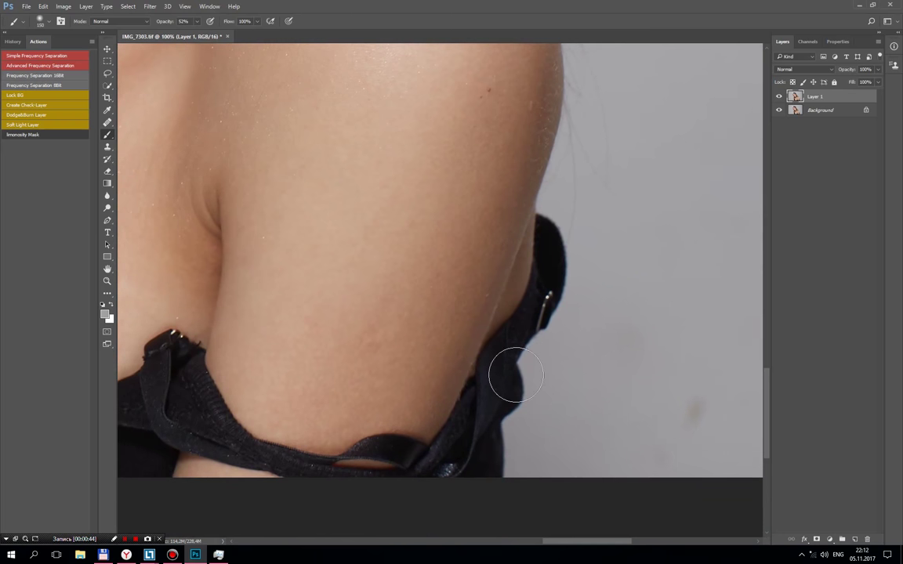
drag(508, 372, 539, 416)
Step: Add empty Layer 2 and start cloning grey backdrop with Clone Stamp sampling Current & Below
click(856, 540)
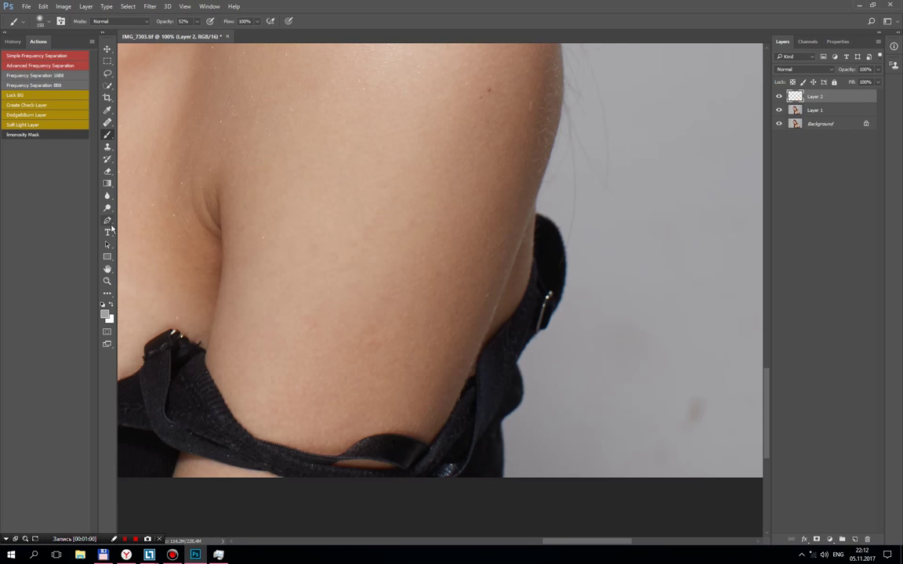
key(s)
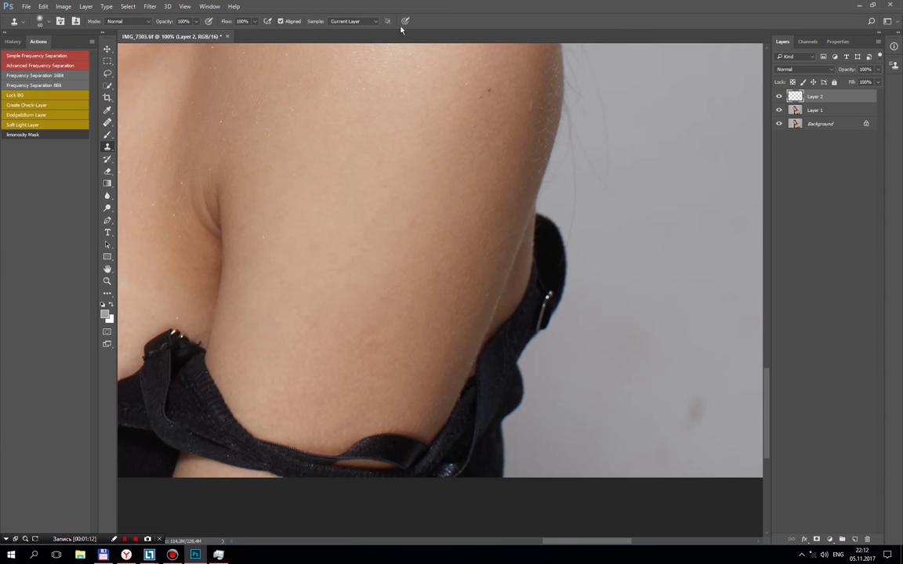
click(353, 22)
mouse_move(574, 283)
mouse_down()
mouse_move(546, 312)
mouse_move(525, 355)
mouse_up()
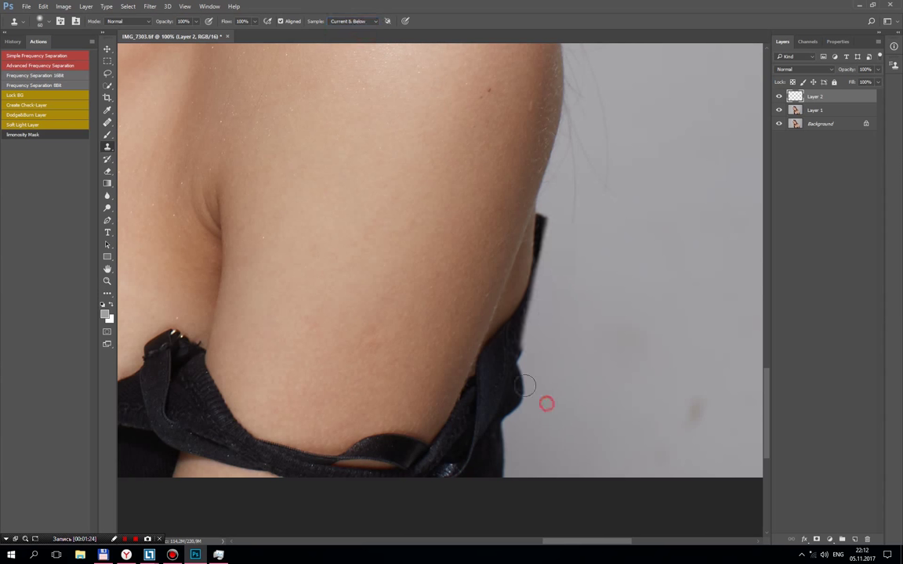
Step: Clone grey background over the dark strap edge along the arm
mouse_move(544, 403)
mouse_down()
mouse_move(529, 305)
mouse_move(540, 232)
mouse_move(520, 375)
mouse_up()
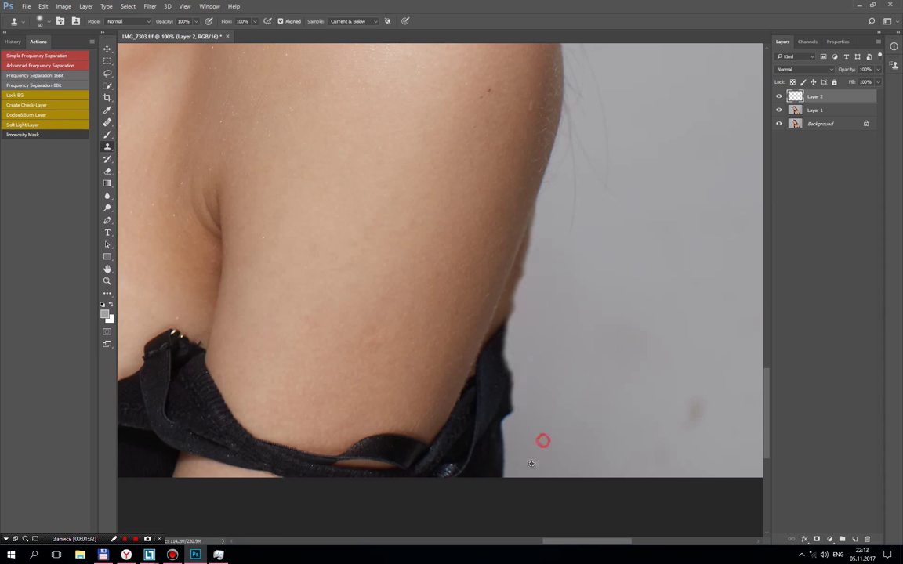
drag(543, 441, 515, 447)
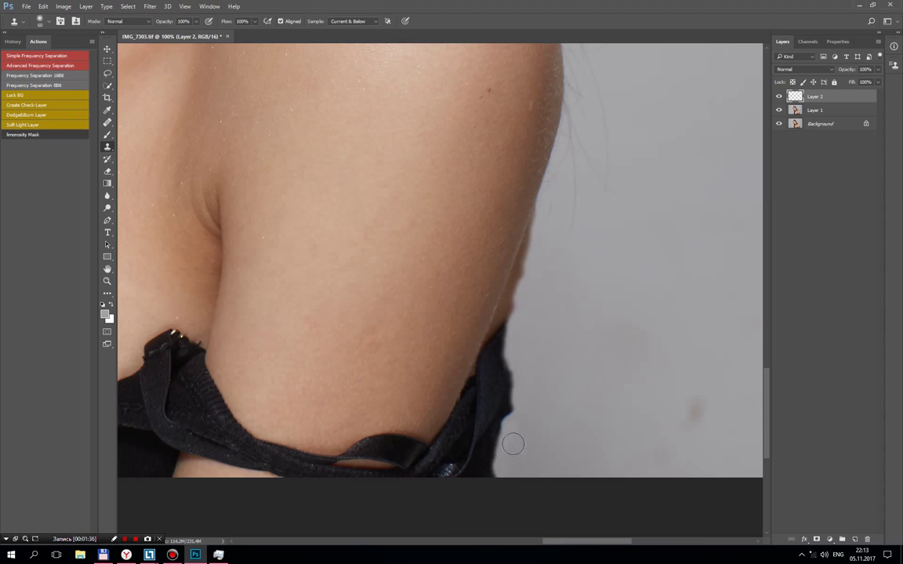
mouse_move(508, 322)
mouse_down()
mouse_move(499, 419)
mouse_move(509, 465)
mouse_up()
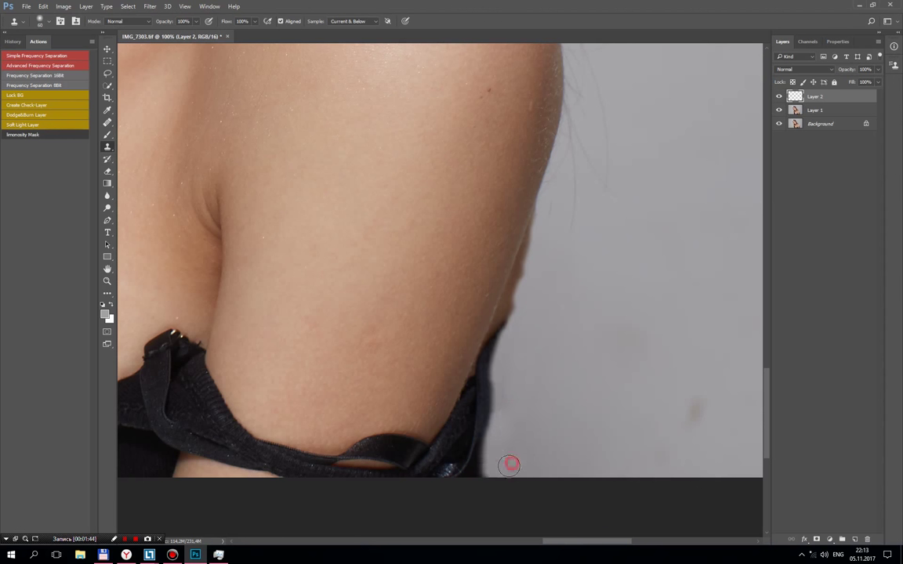
drag(539, 387, 502, 408)
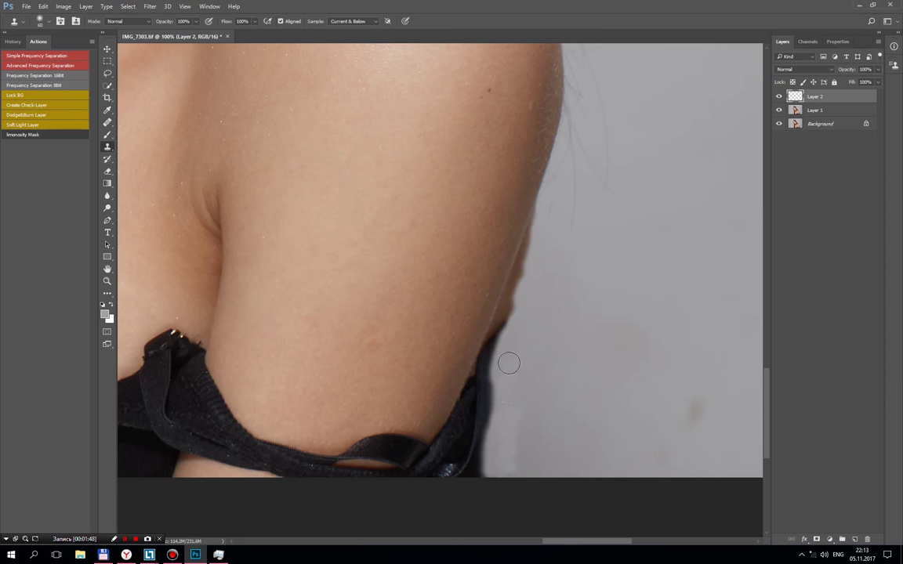
drag(517, 316, 499, 341)
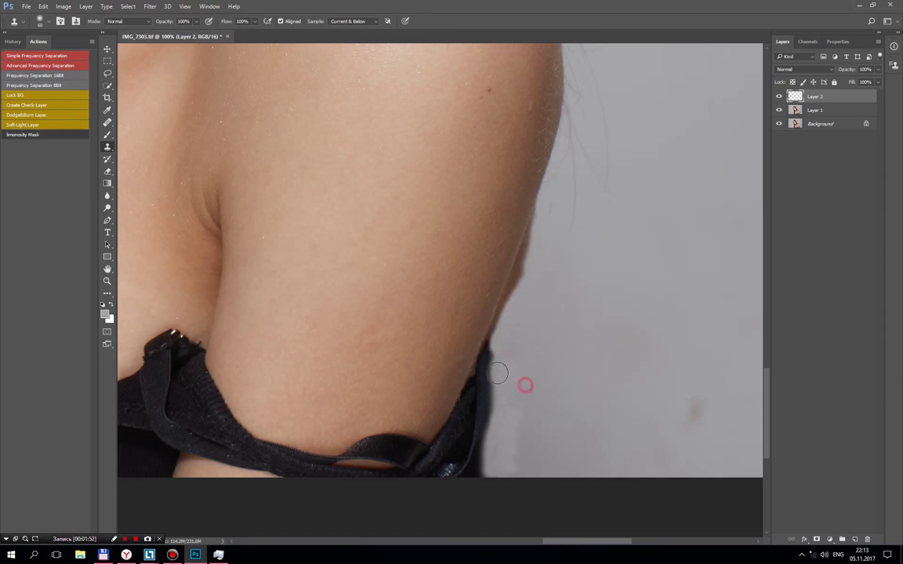
Step: Extend the cloned grey to the image bottom, covering the last black strap edge
drag(516, 467, 503, 466)
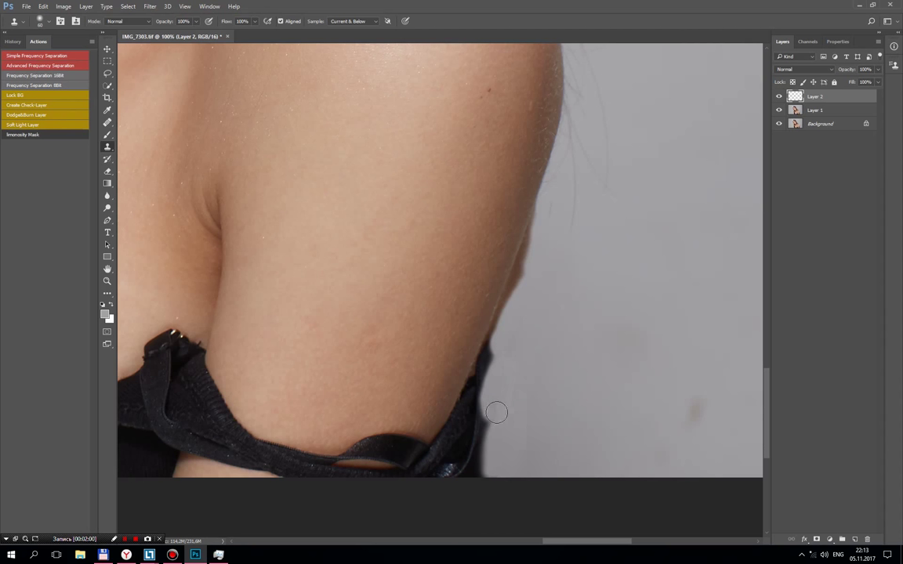
drag(471, 445, 479, 413)
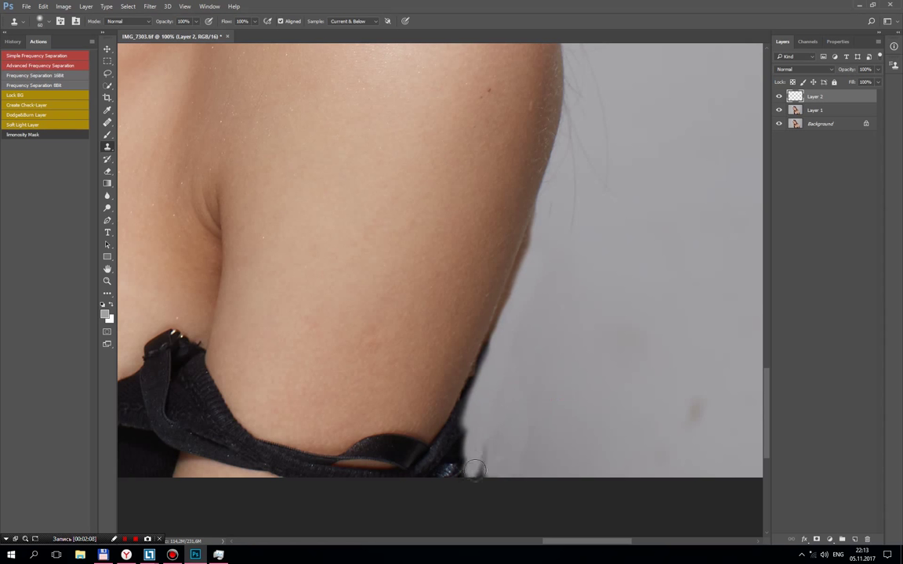
drag(559, 406, 459, 476)
drag(519, 442, 456, 466)
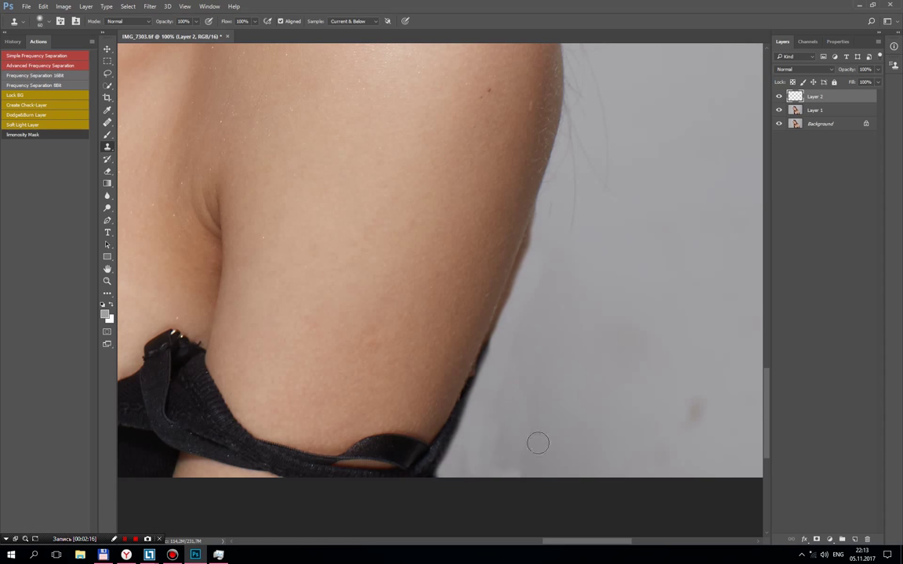
click(44, 21)
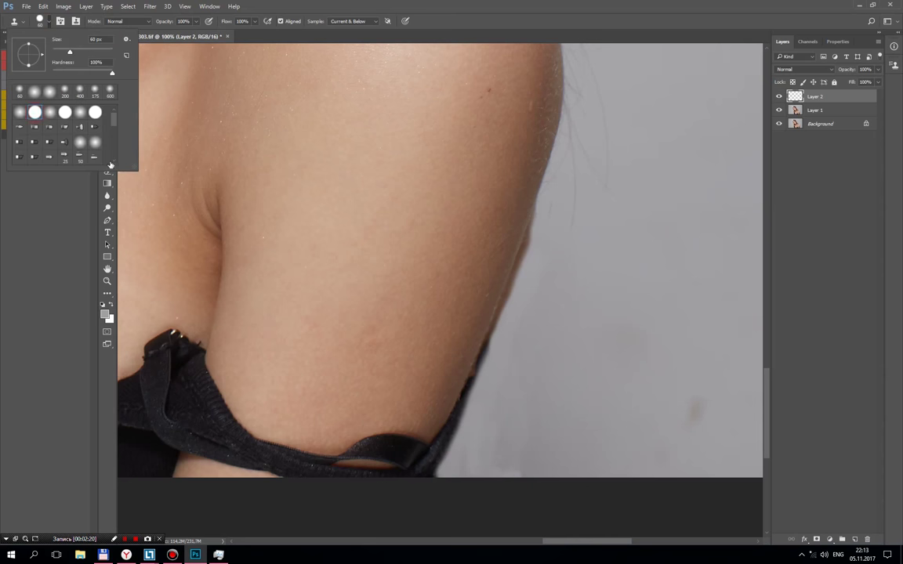
Step: Zoom closer with a smaller clone brush and remove the faint pink background spot
alt+click(553, 241)
drag(547, 246, 542, 233)
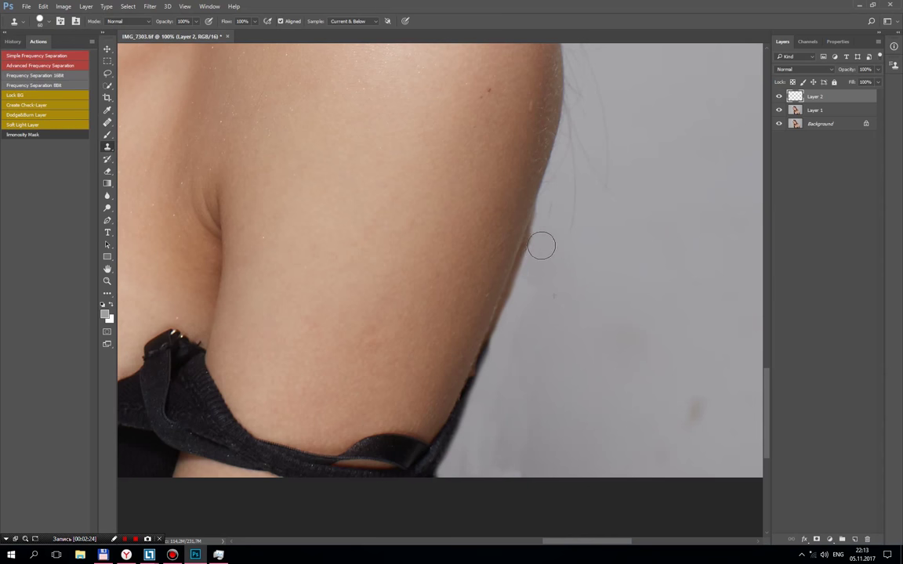
drag(627, 245, 623, 252)
key(ctrl+plus)
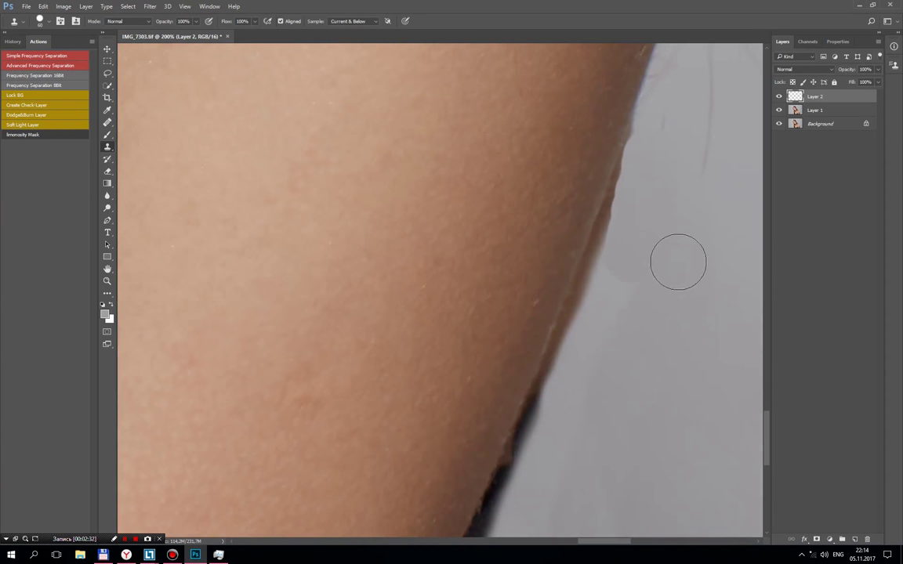
key(bracketleft)
key(bracketleft)
key(bracketleft)
key(bracketleft)
click(645, 125)
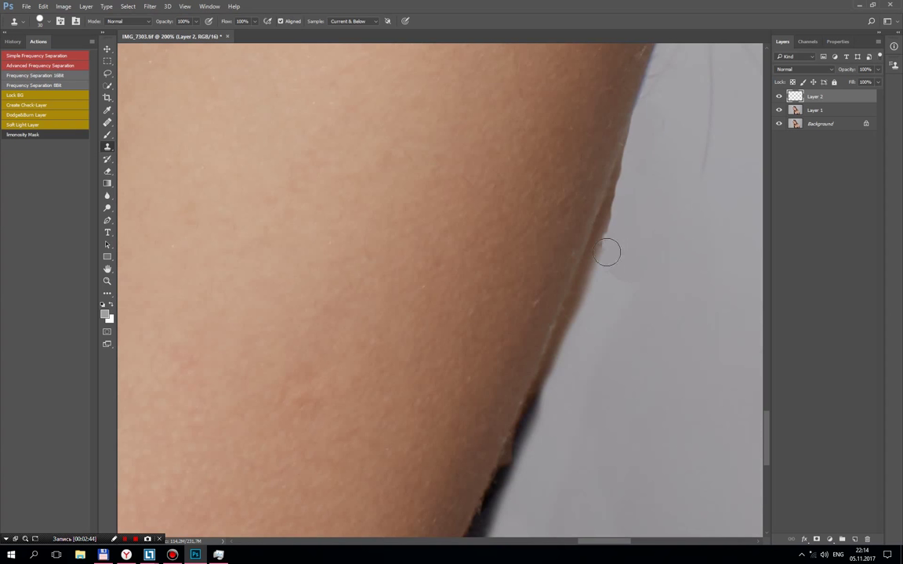
Step: Clone backdrop over the upper arm edge and patch the dark edge further down
drag(605, 250, 621, 195)
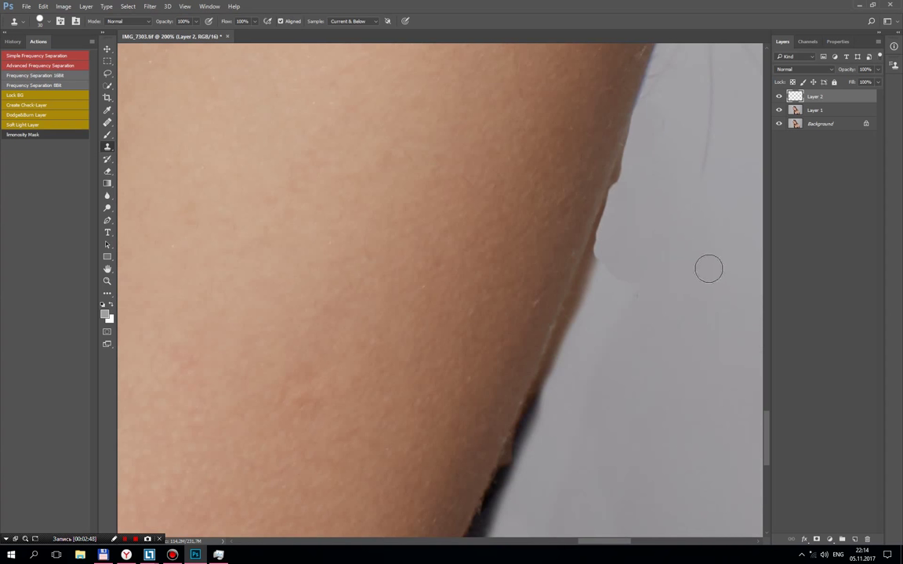
click(649, 163)
drag(627, 181, 641, 141)
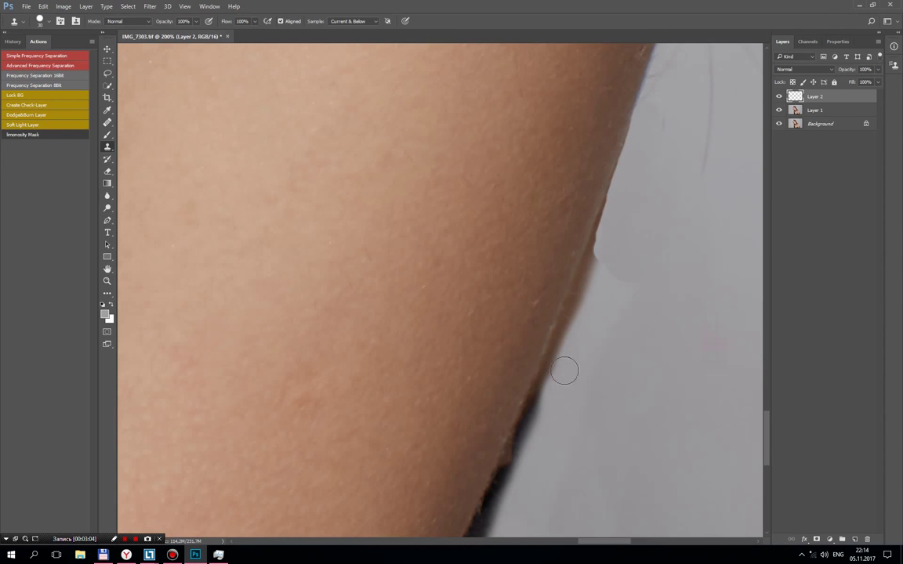
mouse_move(564, 371)
mouse_down()
mouse_move(548, 387)
mouse_move(558, 356)
mouse_move(550, 374)
mouse_up()
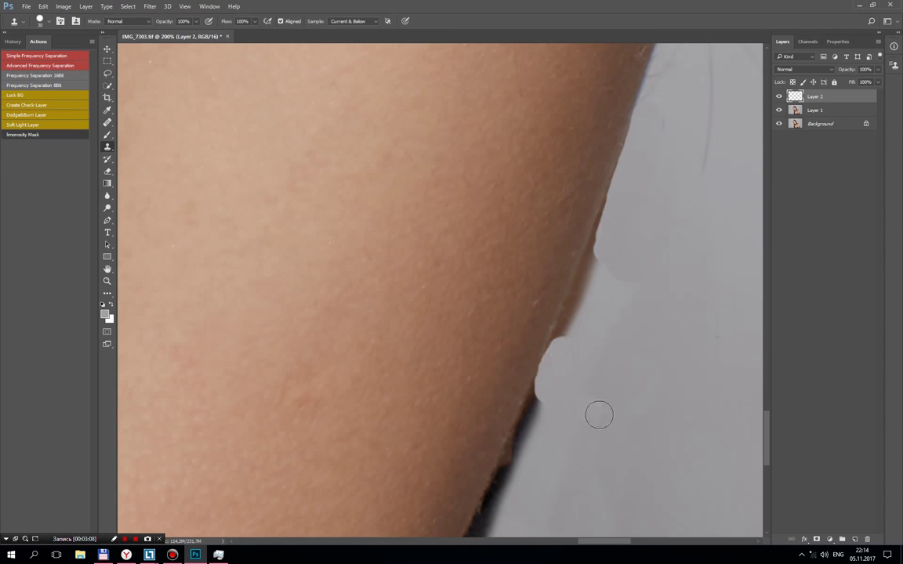
mouse_move(602, 415)
mouse_down()
mouse_move(540, 413)
mouse_move(621, 200)
mouse_move(593, 268)
mouse_move(619, 204)
mouse_move(648, 330)
mouse_up()
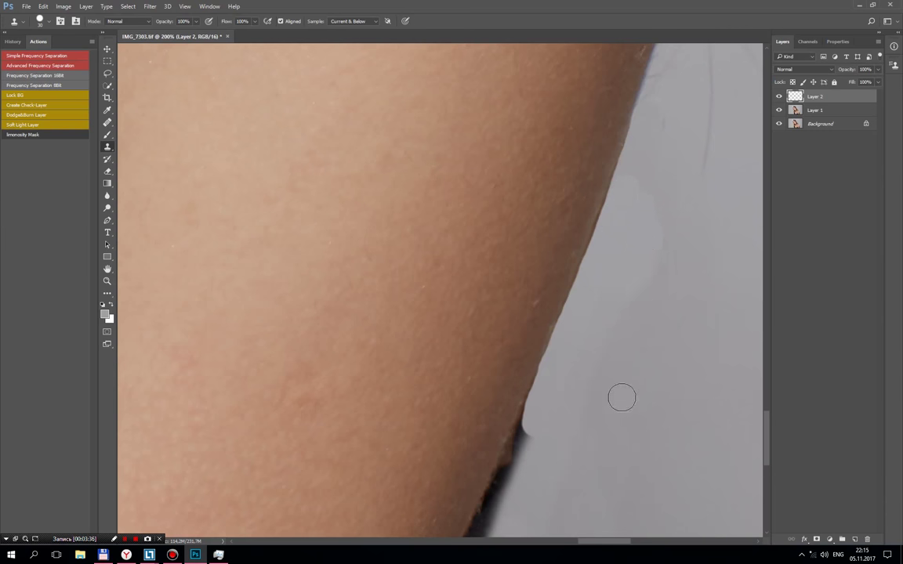
Step: Clean the remaining shadow and dark pixels where the arm meets the strap
drag(621, 405, 656, 165)
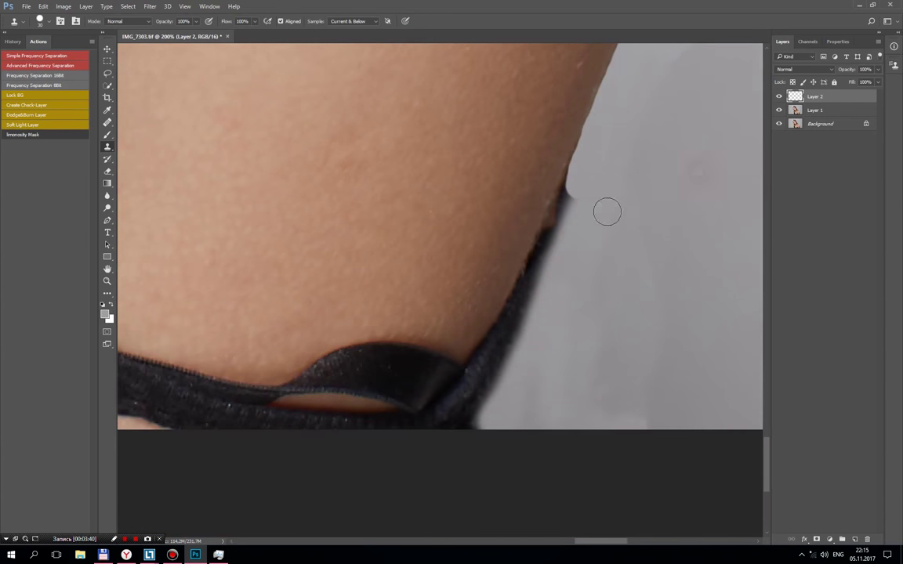
mouse_move(564, 236)
mouse_down()
mouse_move(558, 228)
mouse_move(580, 181)
mouse_up()
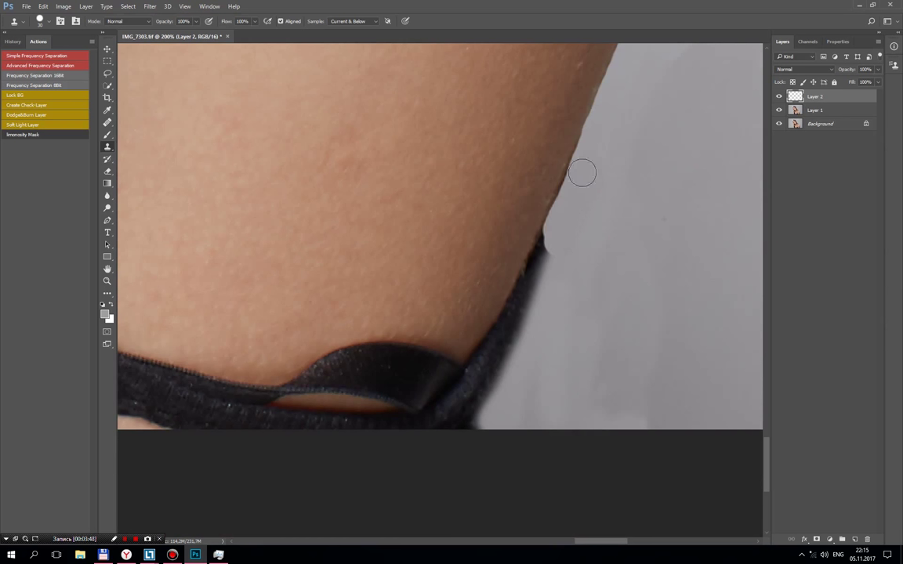
drag(460, 427, 551, 269)
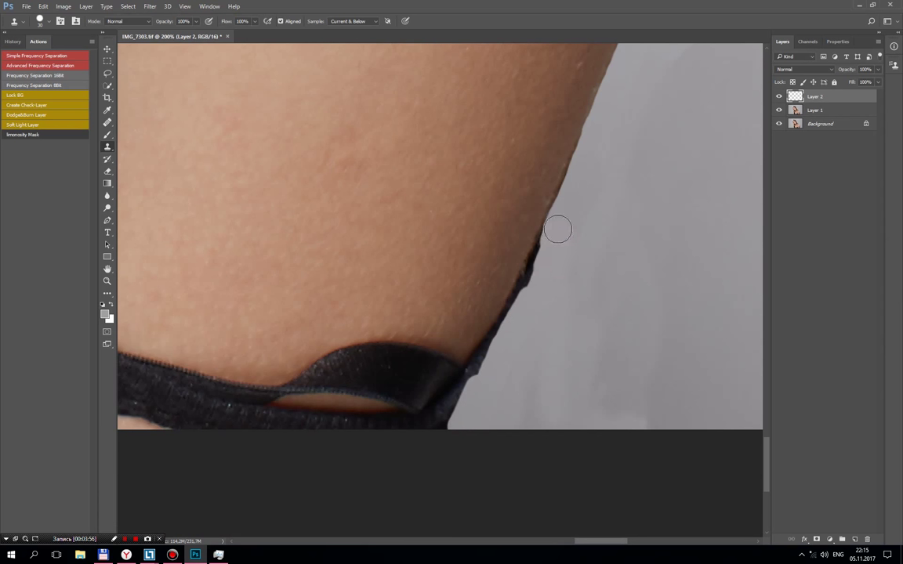
mouse_move(551, 268)
mouse_down()
mouse_move(546, 261)
mouse_move(528, 298)
mouse_move(552, 242)
mouse_move(510, 366)
mouse_move(486, 363)
mouse_move(597, 135)
mouse_up()
drag(533, 314, 516, 317)
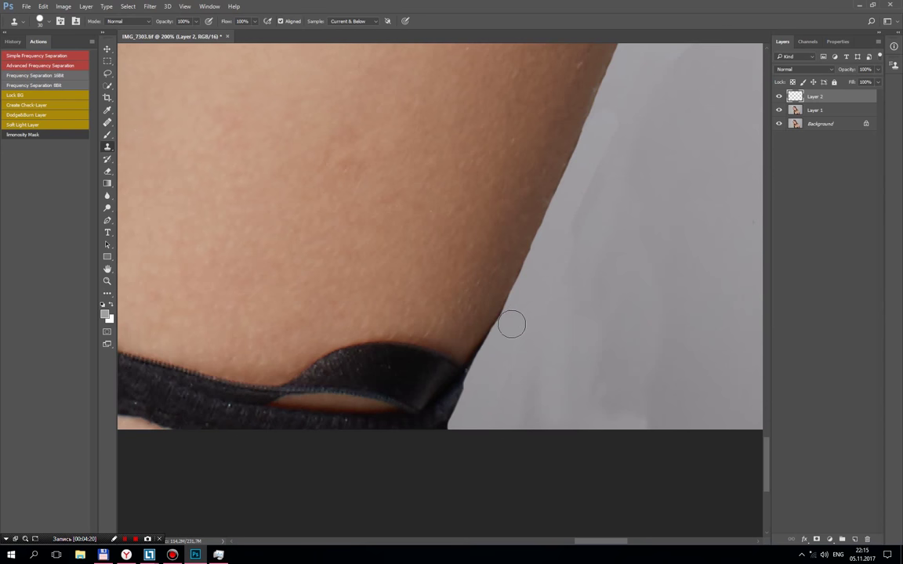
click(586, 235)
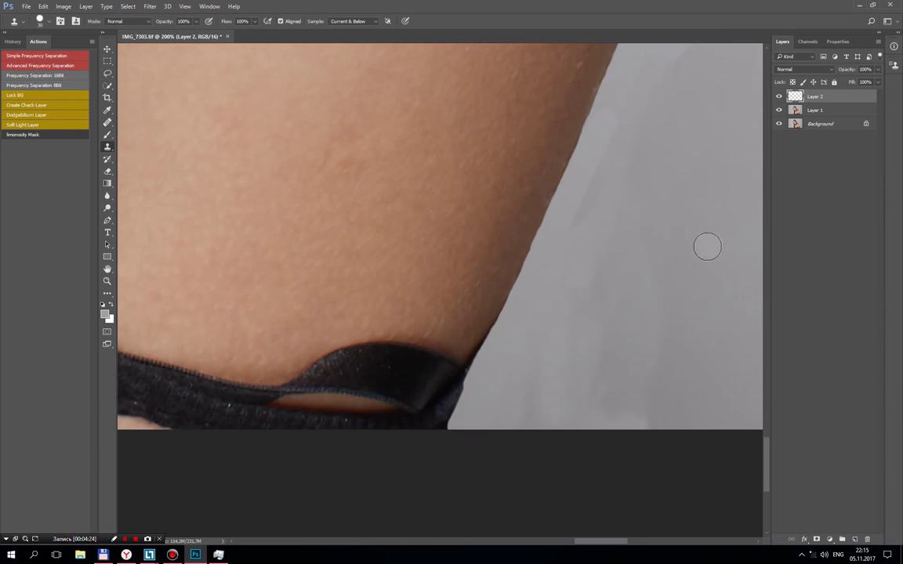
key(ctrl+minus)
key(ctrl+minus)
key(ctrl+minus)
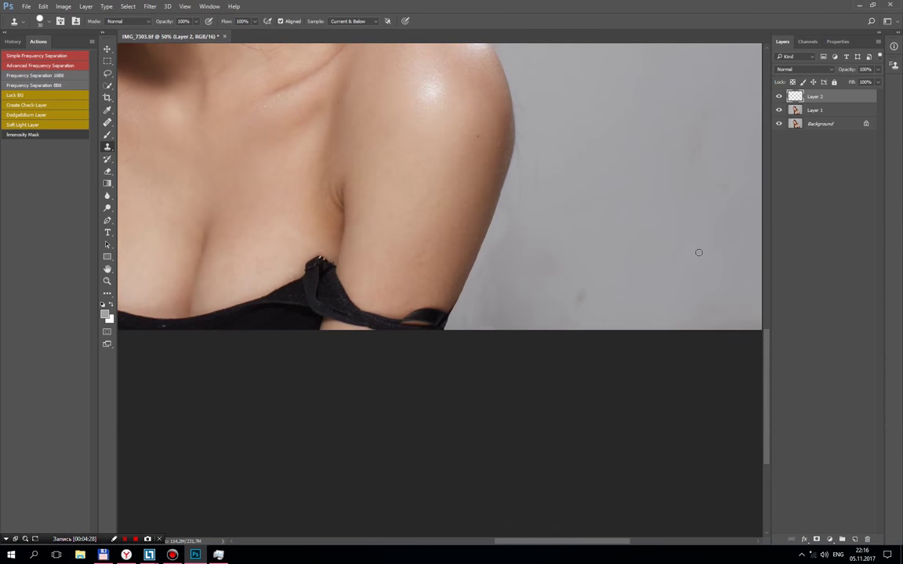
Step: Set up a larger Healing Brush sampling Current & Below
click(108, 122)
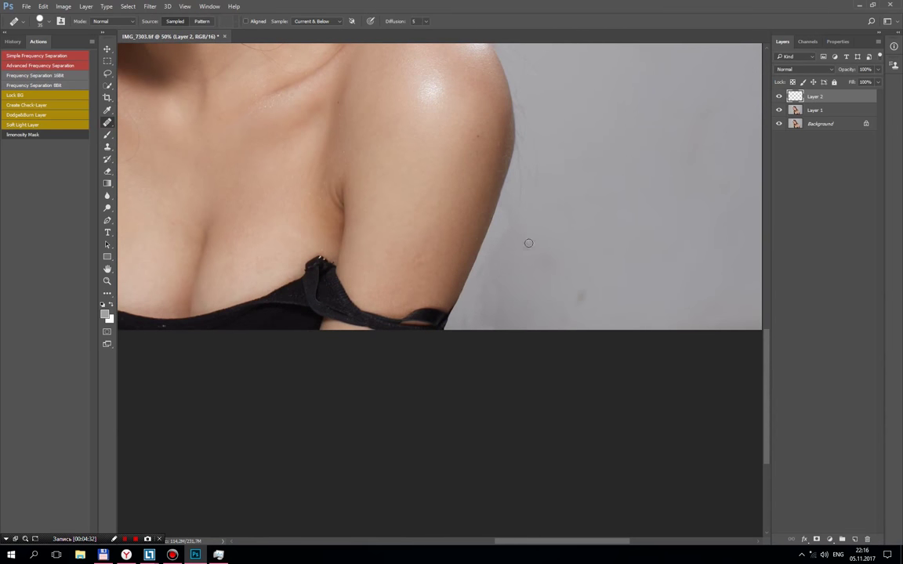
drag(528, 243, 537, 294)
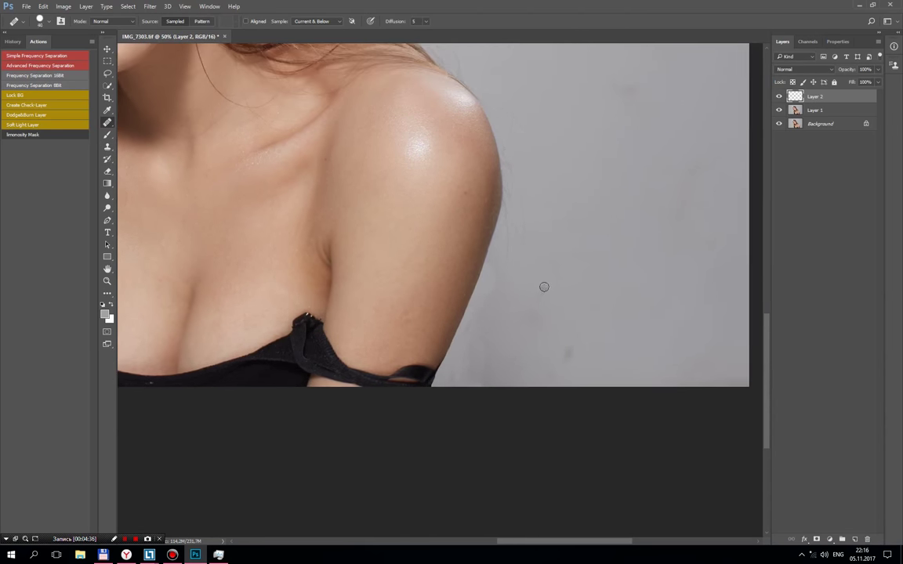
key(bracketright)
key(bracketright)
key(bracketright)
click(332, 21)
click(302, 34)
Step: Heal the specks and dark spots on the grey background, then stamp visible into Layer 3
drag(541, 293, 498, 283)
drag(480, 322, 584, 274)
click(568, 357)
click(544, 326)
click(561, 310)
click(478, 336)
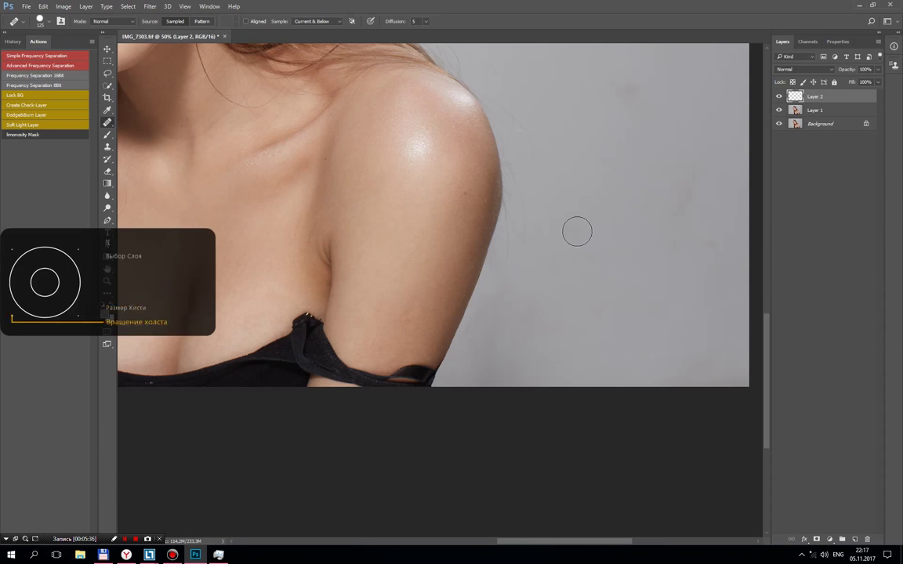
key(bracketright)
key(bracketright)
key(bracketright)
key(bracketleft)
key(bracketleft)
key(bracketleft)
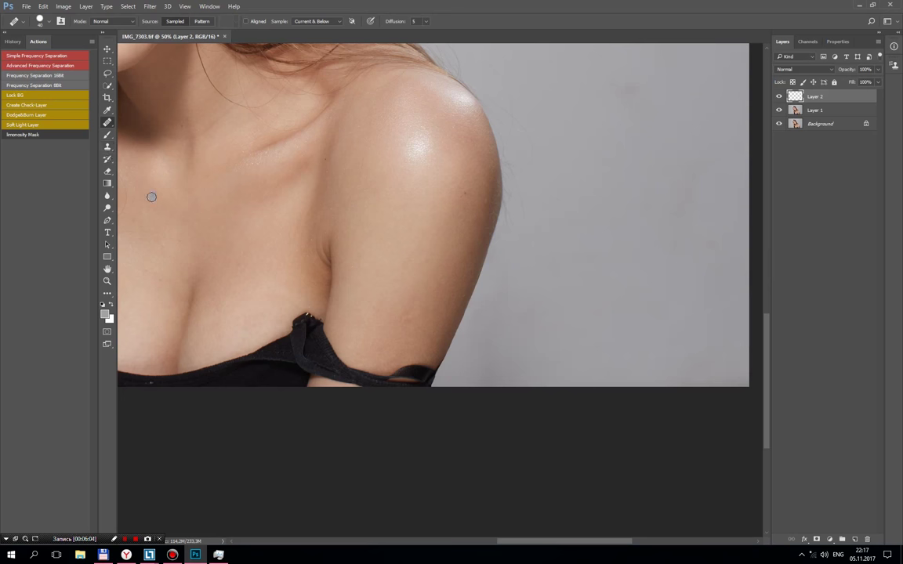
key(ctrl+shift+alt+e)
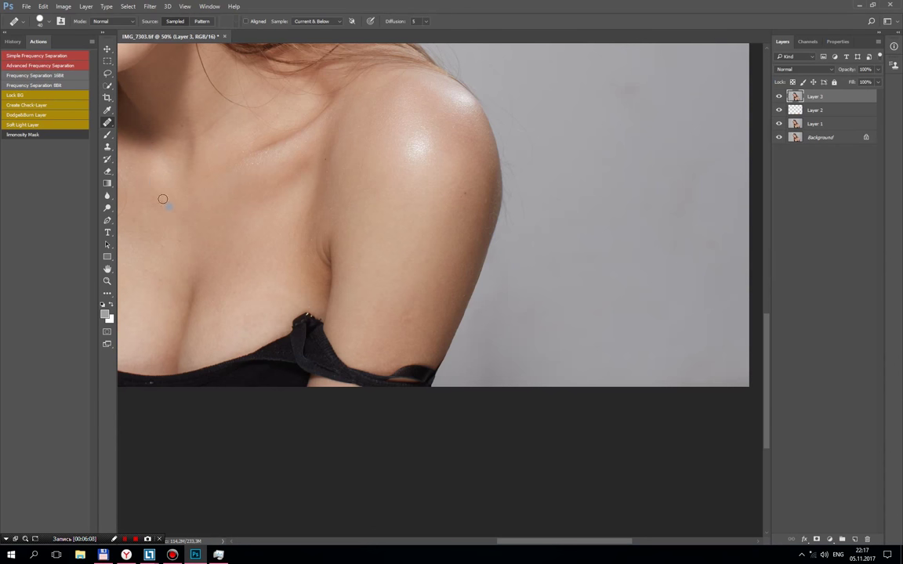
Step: Polygonal-lasso the arm's outer edge and copy it to a new Layer 4
right_click(107, 73)
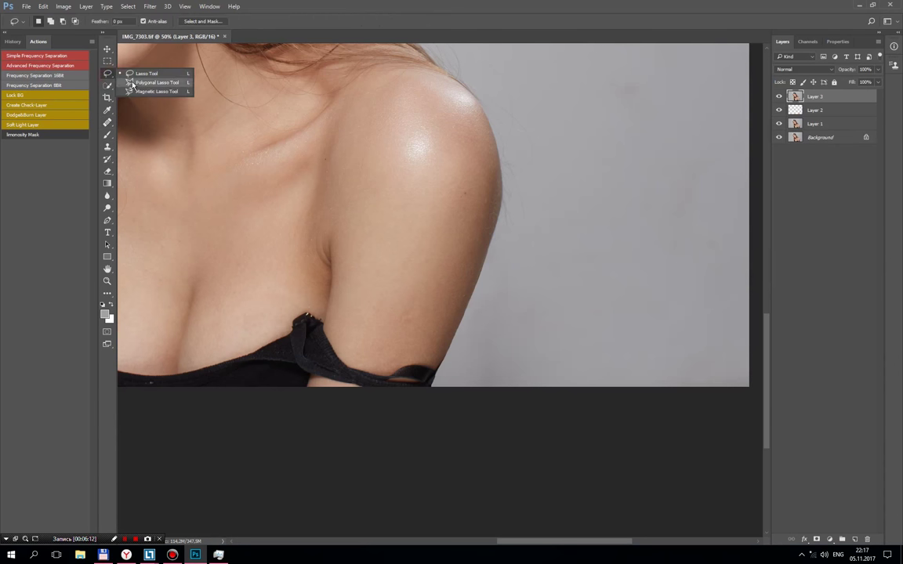
click(134, 78)
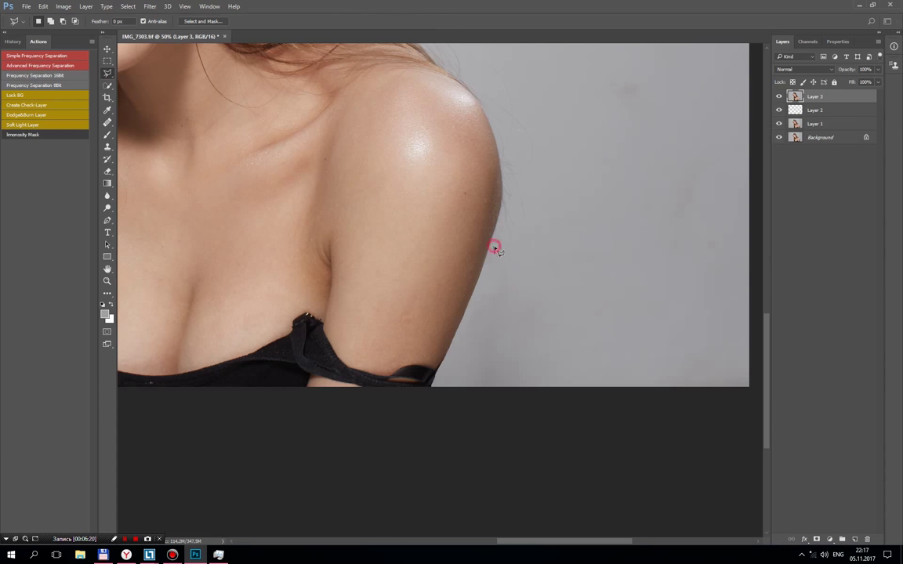
click(437, 316)
click(497, 256)
key(ctrl+j)
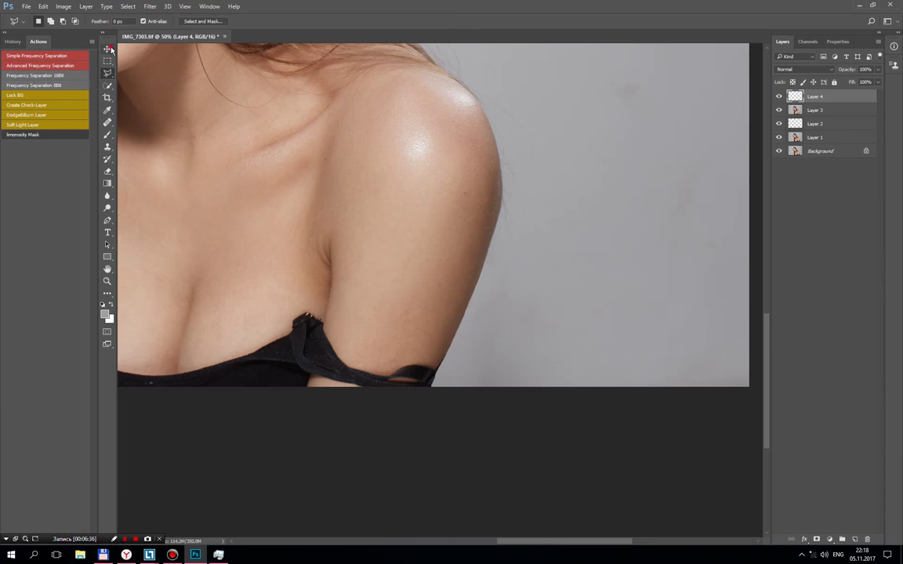
Step: Move the copied arm piece down over the strap and rotate it about 5.3°
click(109, 48)
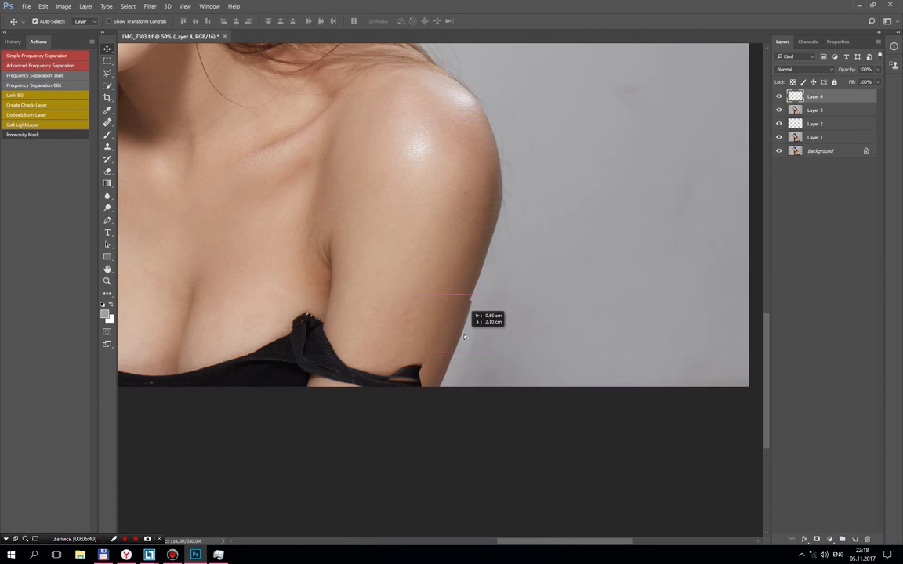
drag(483, 278, 506, 318)
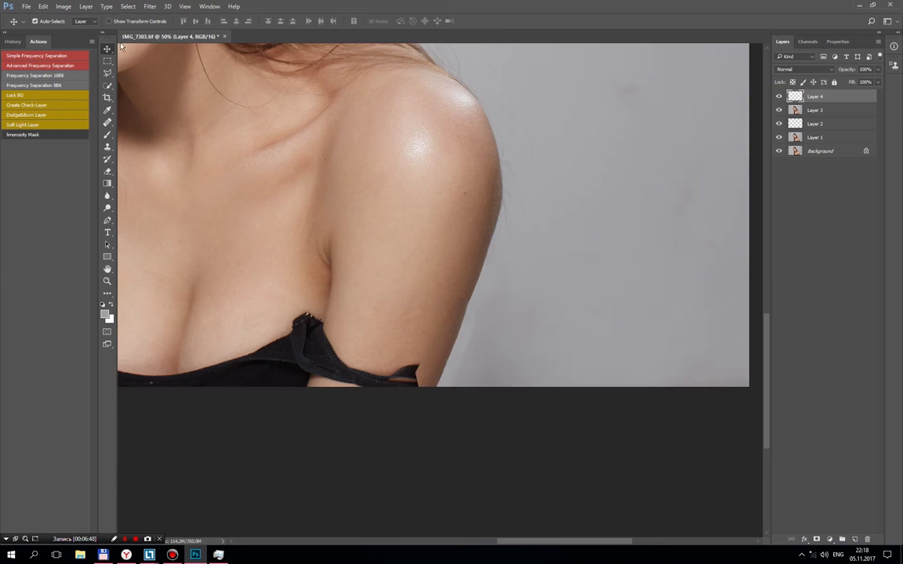
click(109, 21)
drag(483, 287, 464, 332)
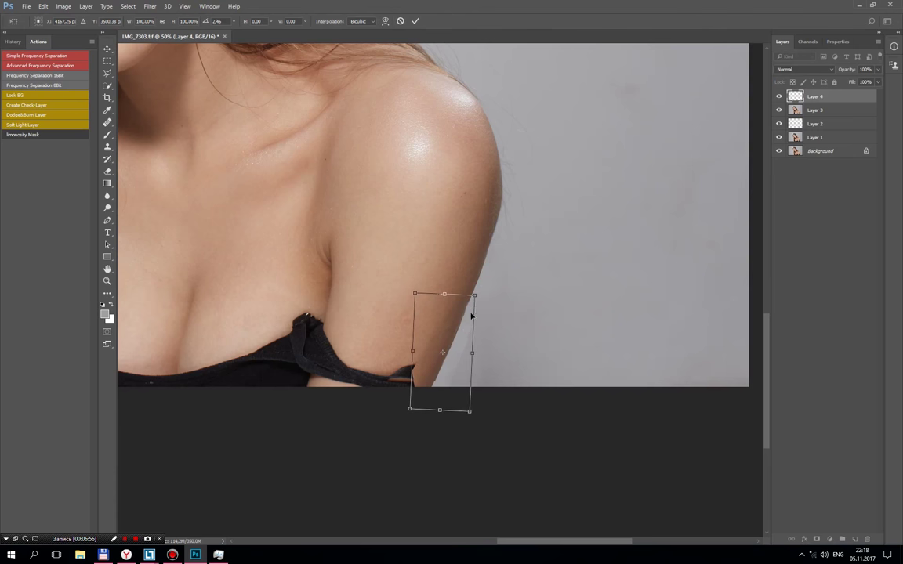
mouse_move(481, 286)
mouse_down()
mouse_move(487, 291)
mouse_move(470, 323)
mouse_up()
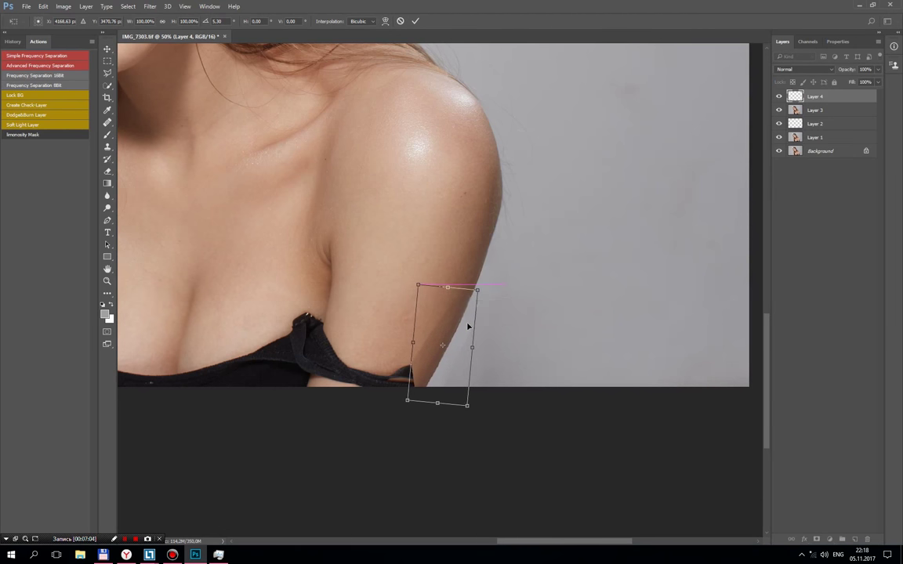
click(416, 21)
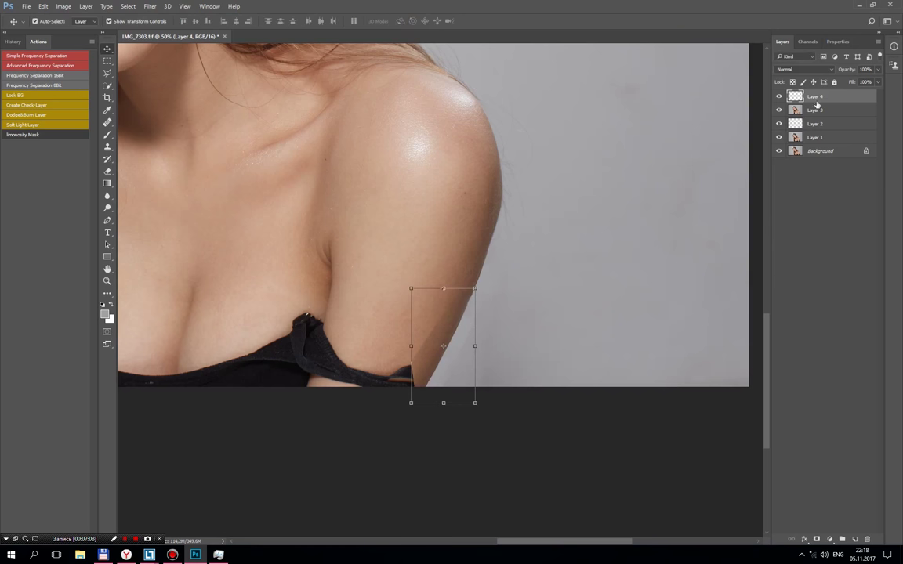
click(109, 21)
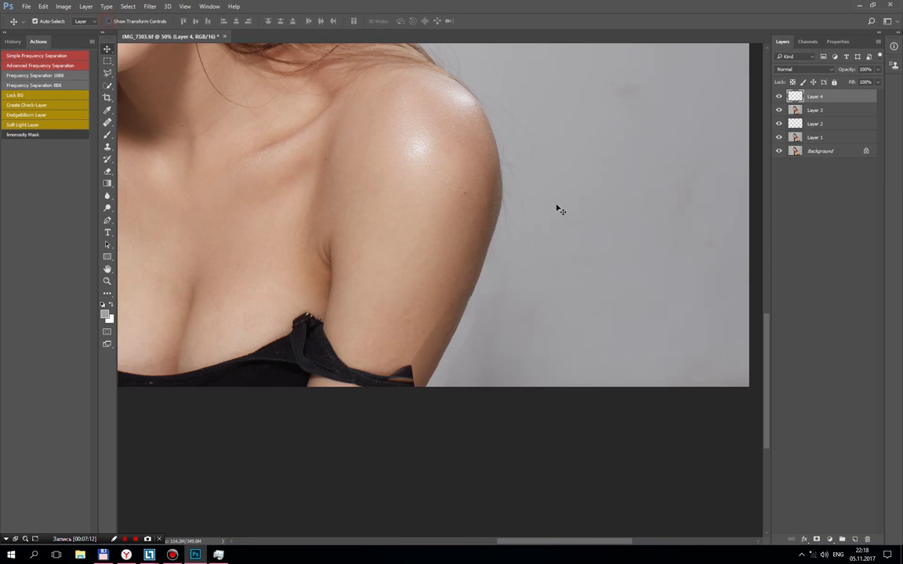
click(242, 109)
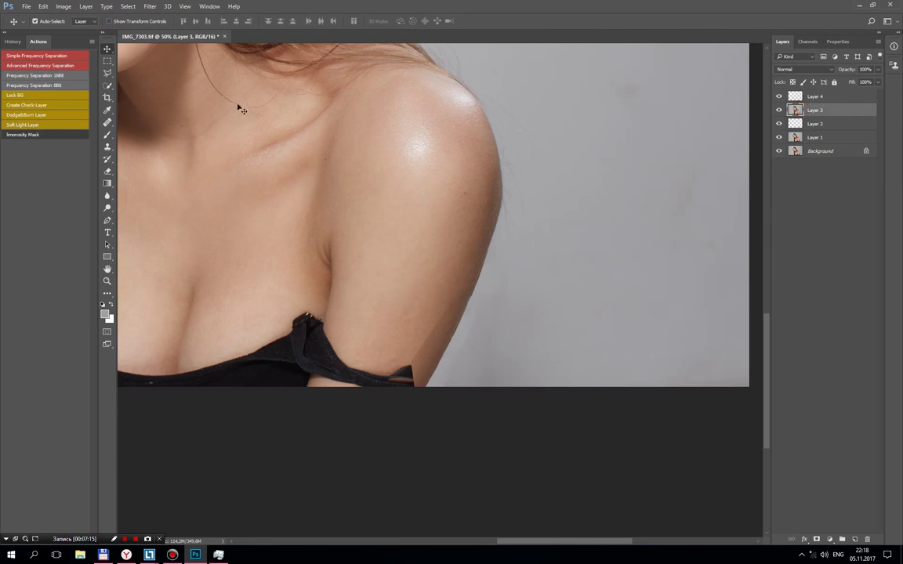
Step: Lasso a patch of upper-arm skin on Layer 3 and copy it to Layer 5
click(108, 73)
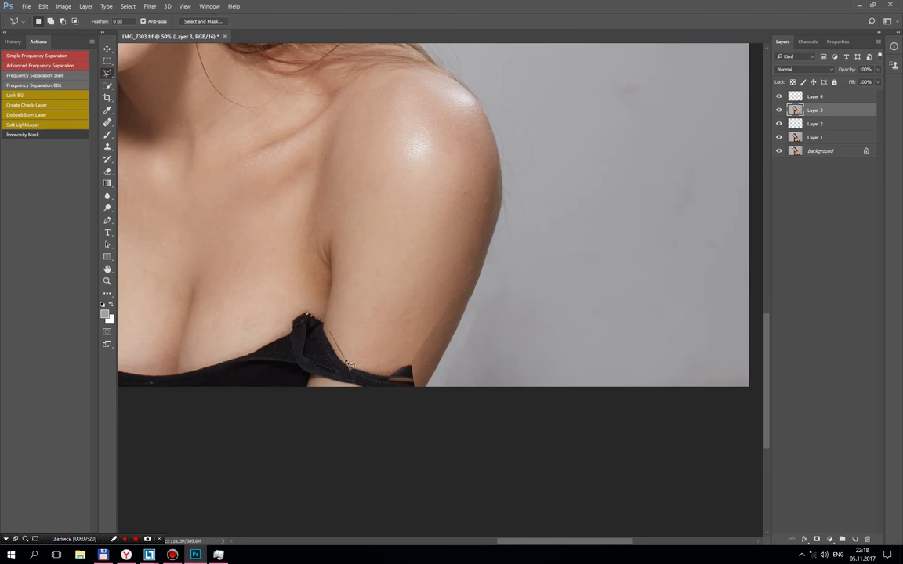
drag(349, 362, 408, 362)
click(467, 288)
click(384, 269)
click(330, 328)
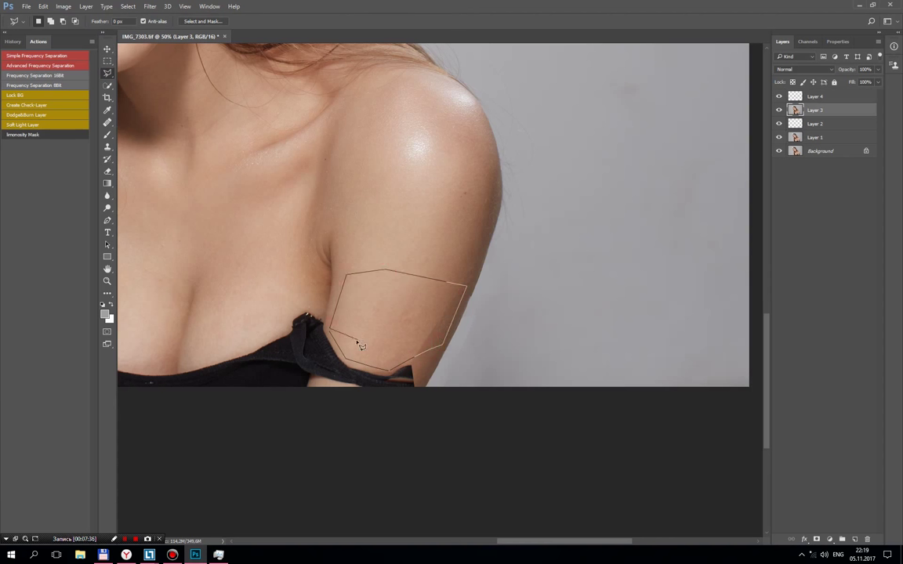
click(330, 332)
key(ctrl+j)
Step: Move the skin patch down over the strap's right end
click(109, 50)
drag(397, 339, 382, 389)
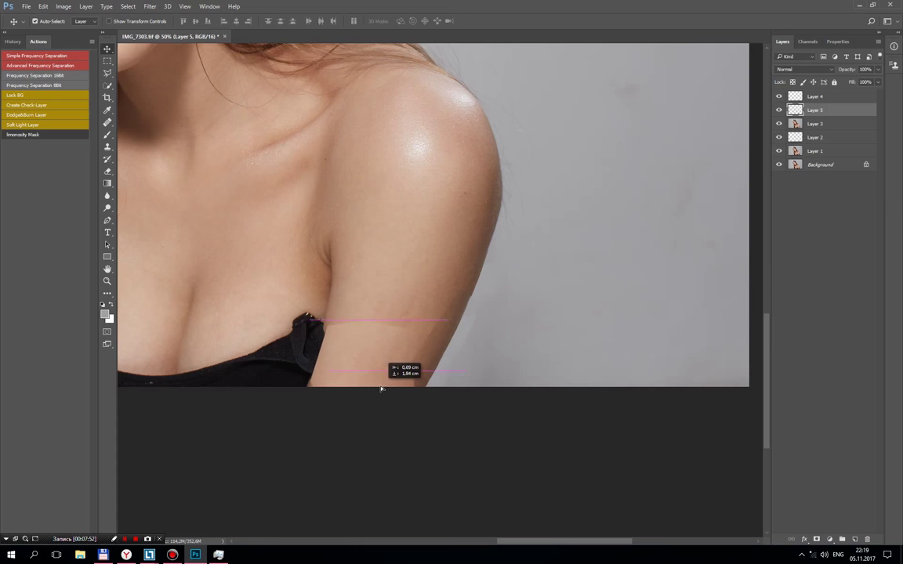
mouse_move(382, 389)
mouse_down()
mouse_move(391, 359)
mouse_move(390, 371)
mouse_up()
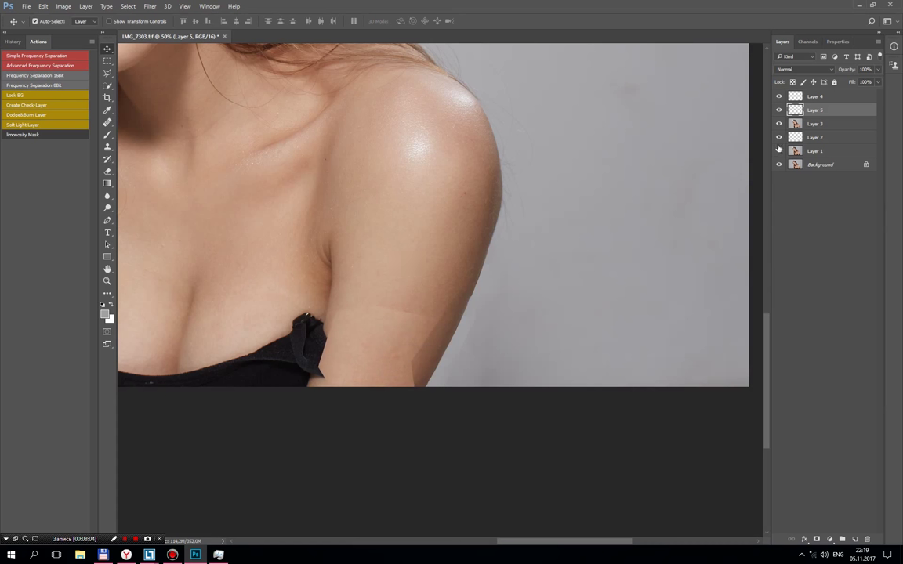
Step: Copy inner-arm skin from Layer 3 to Layer 6 and move it over the strap remnant
click(667, 179)
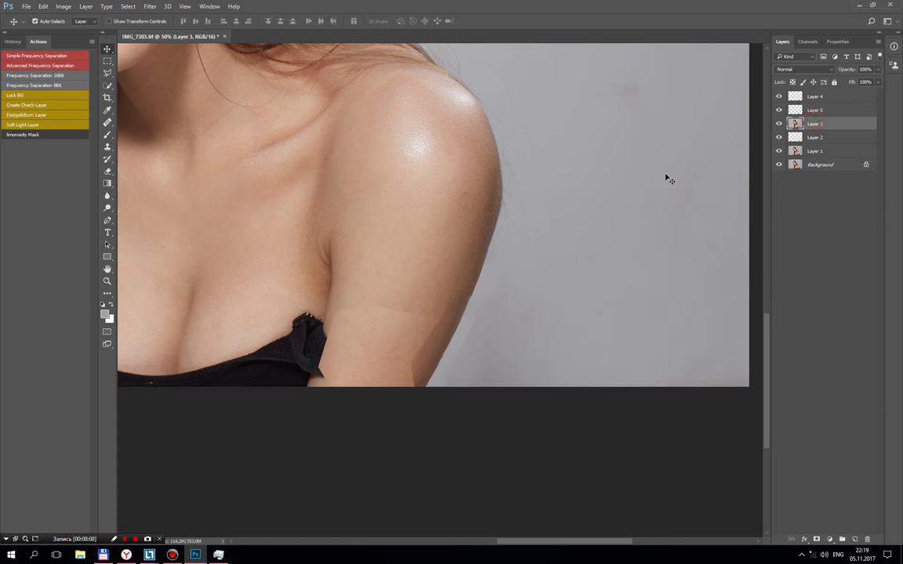
click(108, 72)
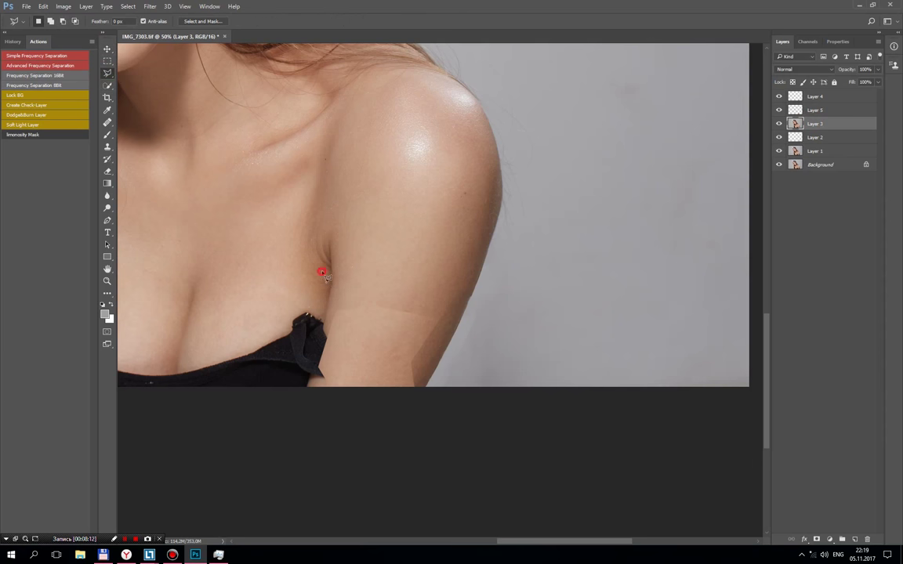
mouse_move(340, 282)
mouse_down()
mouse_move(335, 337)
mouse_move(318, 311)
mouse_up()
drag(322, 274, 306, 257)
key(ctrl+j)
key(v)
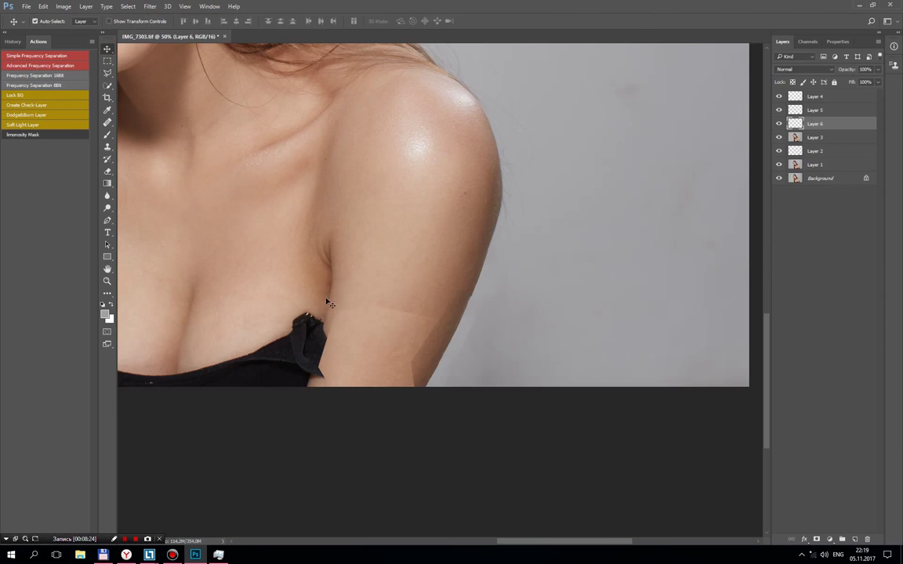
mouse_move(310, 273)
mouse_down()
mouse_move(327, 353)
mouse_move(342, 323)
mouse_move(329, 348)
mouse_up()
Step: Duplicate the patch as Layer 6 copy lower over the strap, then select Layer 4
click(109, 21)
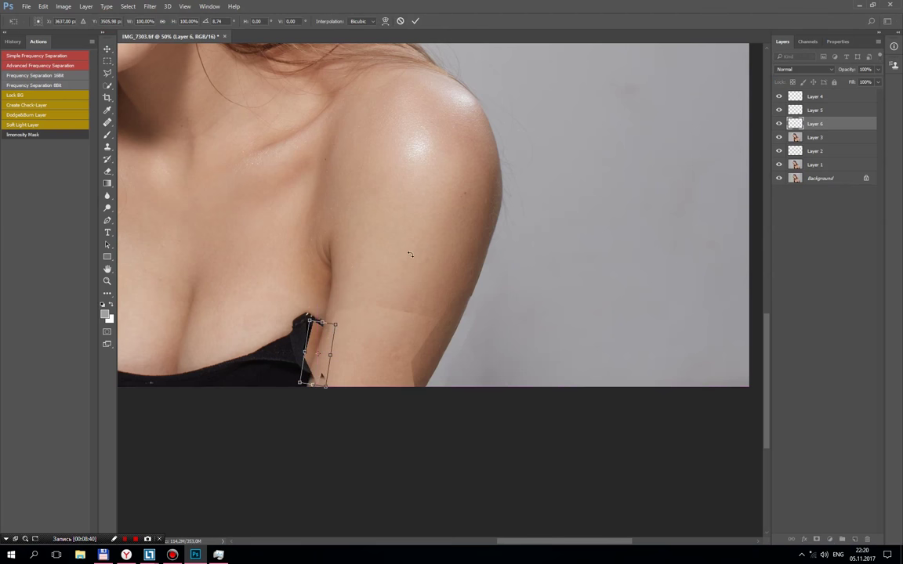
click(415, 21)
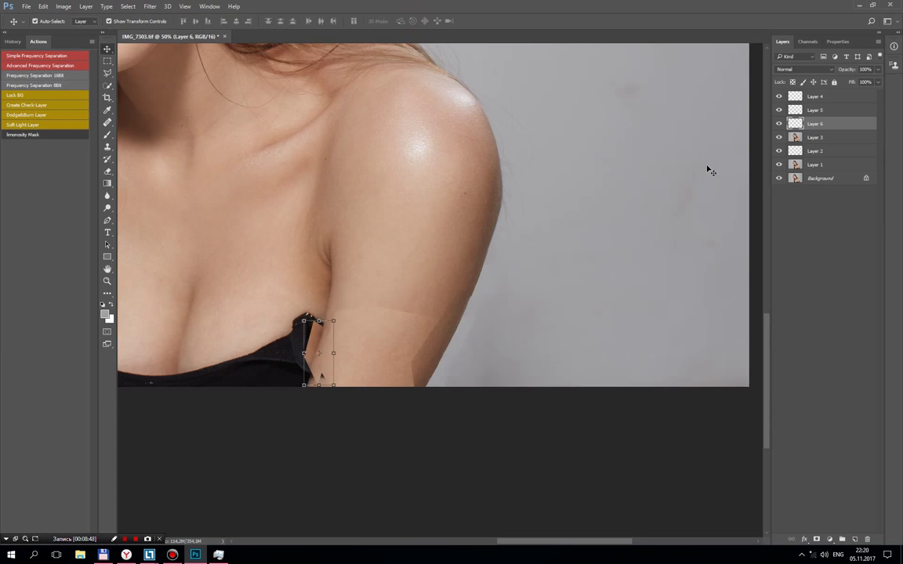
key(ctrl+j)
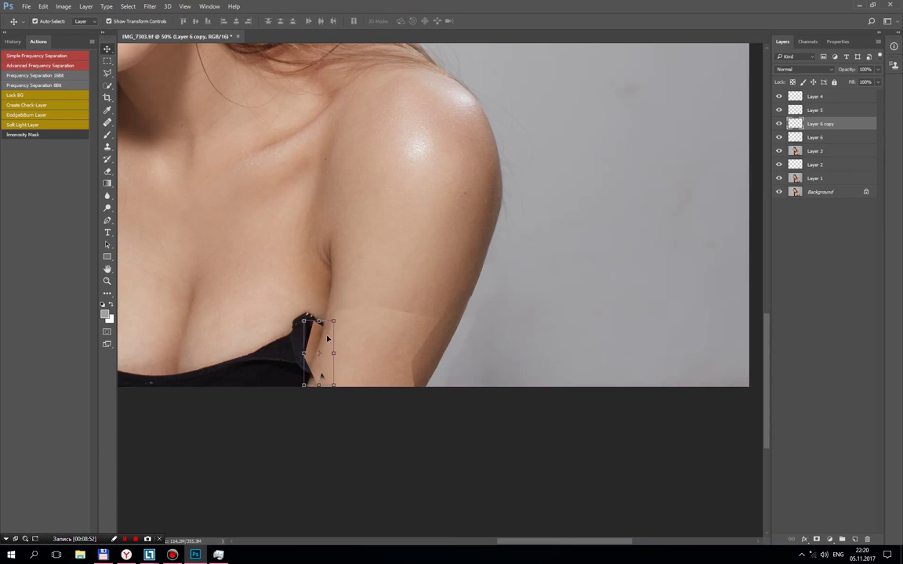
drag(327, 338, 321, 363)
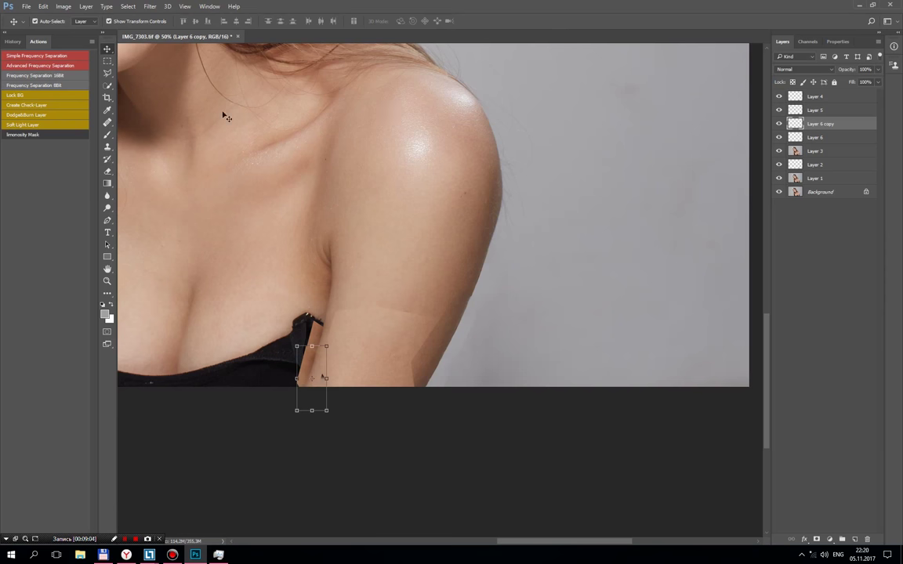
click(108, 60)
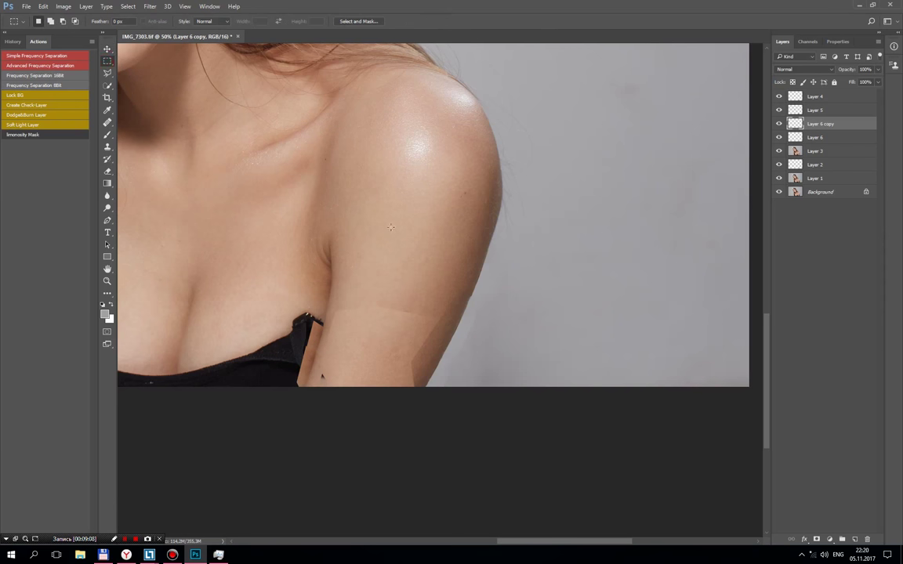
mouse_move(525, 544)
mouse_down()
mouse_move(490, 545)
mouse_move(507, 549)
mouse_up()
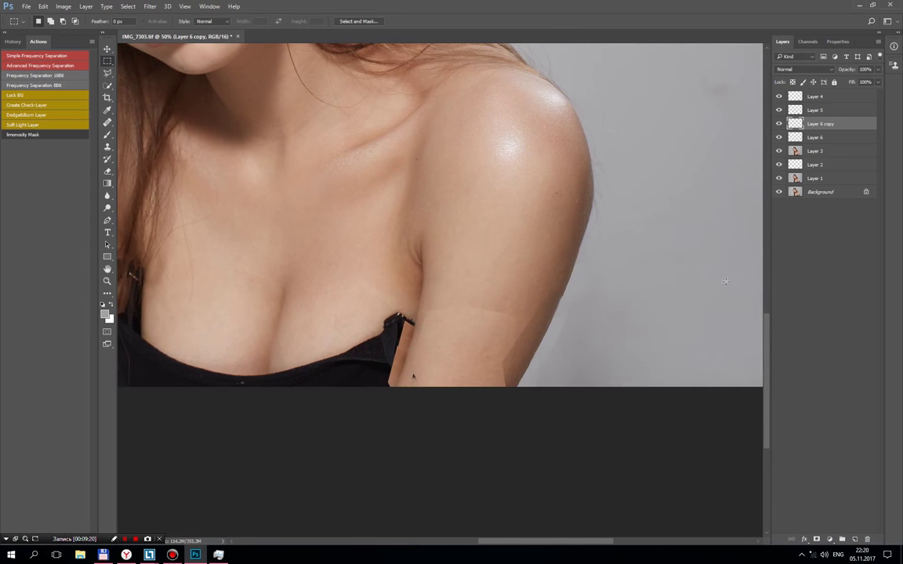
click(823, 97)
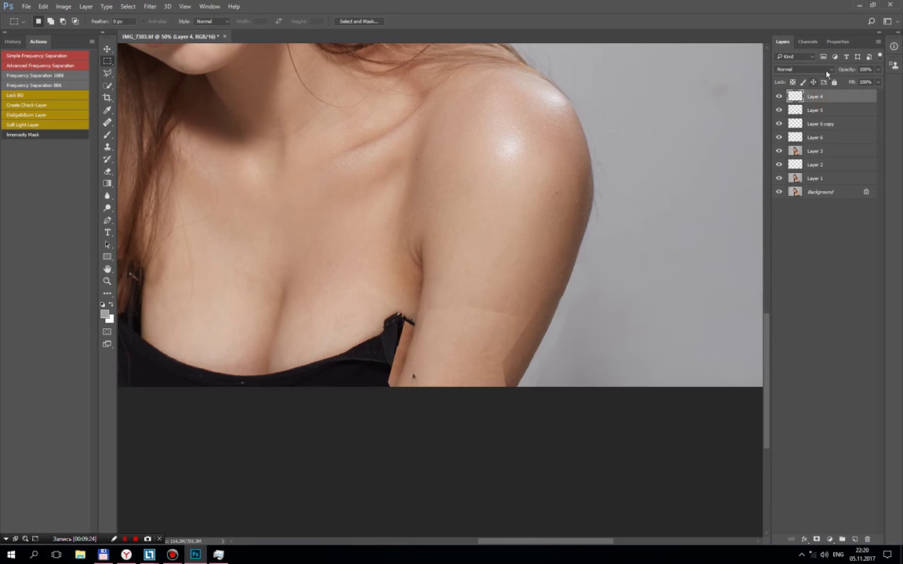
Step: Stamp visible layers into Layer 7, zoom in on the arm and choose the Patch tool
key(ctrl+shift+alt+e)
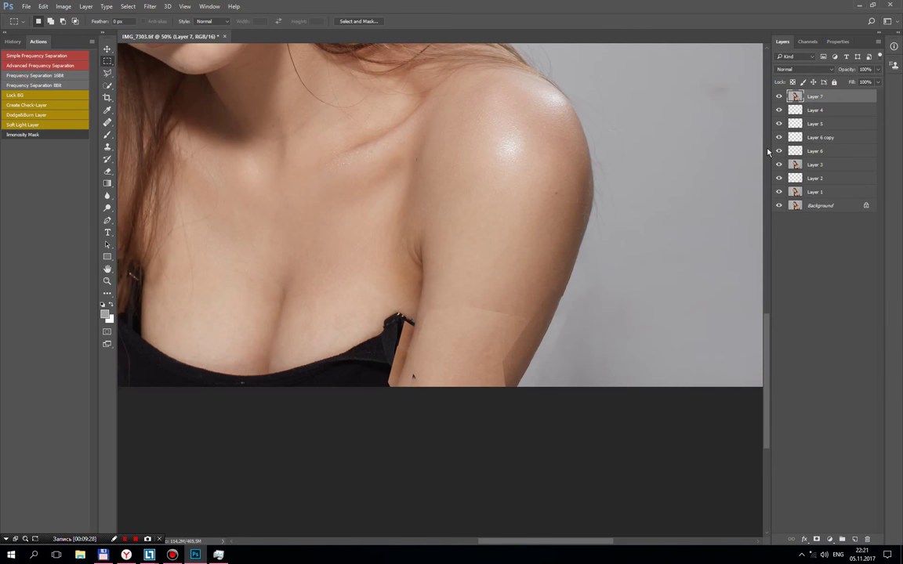
key(ctrl+plus)
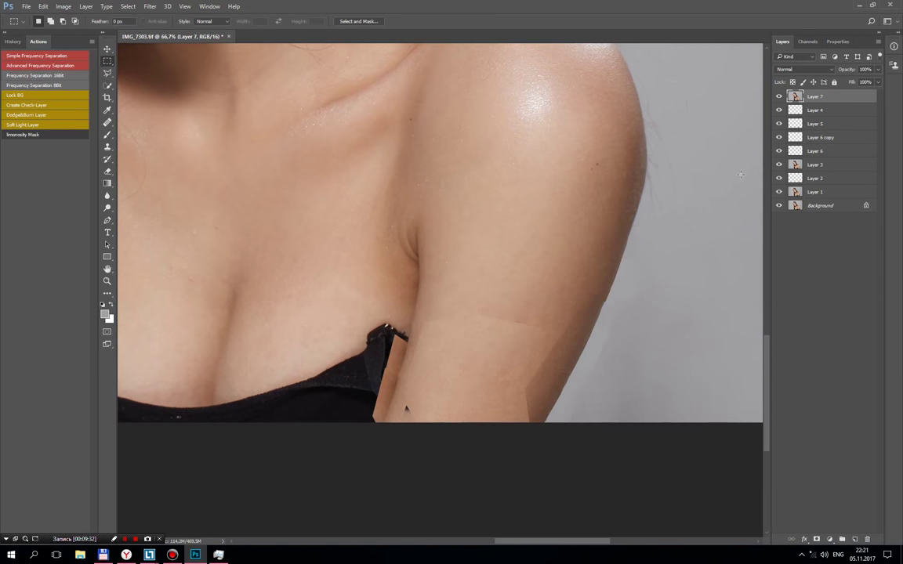
drag(619, 346, 592, 322)
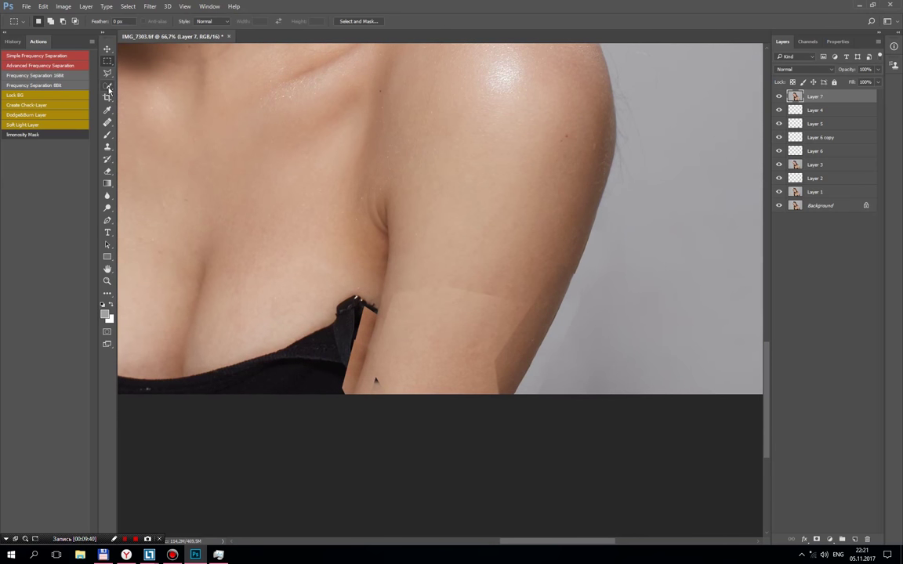
right_click(108, 122)
click(157, 138)
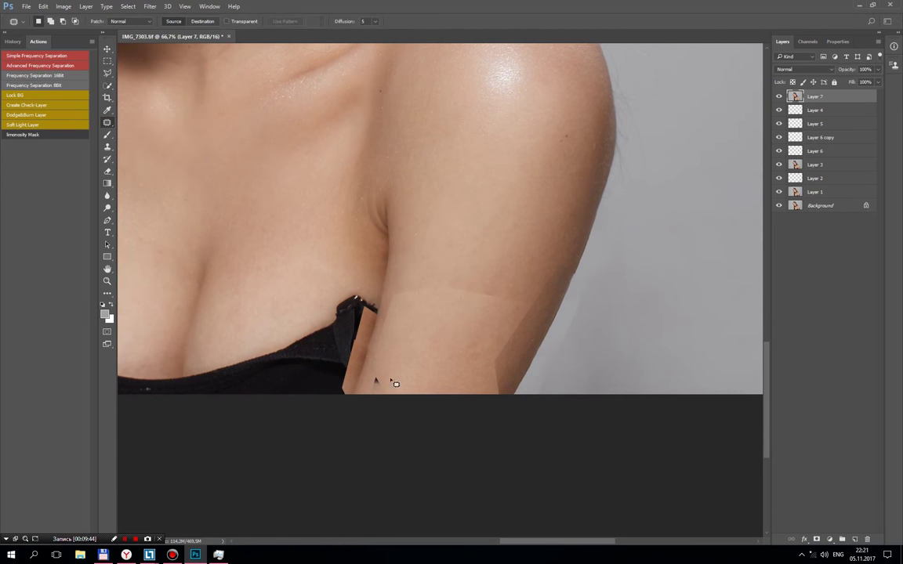
Step: Patch the lower-arm spot and the lighter seam band with nearby skin
drag(386, 405, 395, 368)
mouse_move(434, 336)
mouse_down()
mouse_move(439, 348)
mouse_move(432, 339)
mouse_move(471, 352)
mouse_up()
key(ctrl+d)
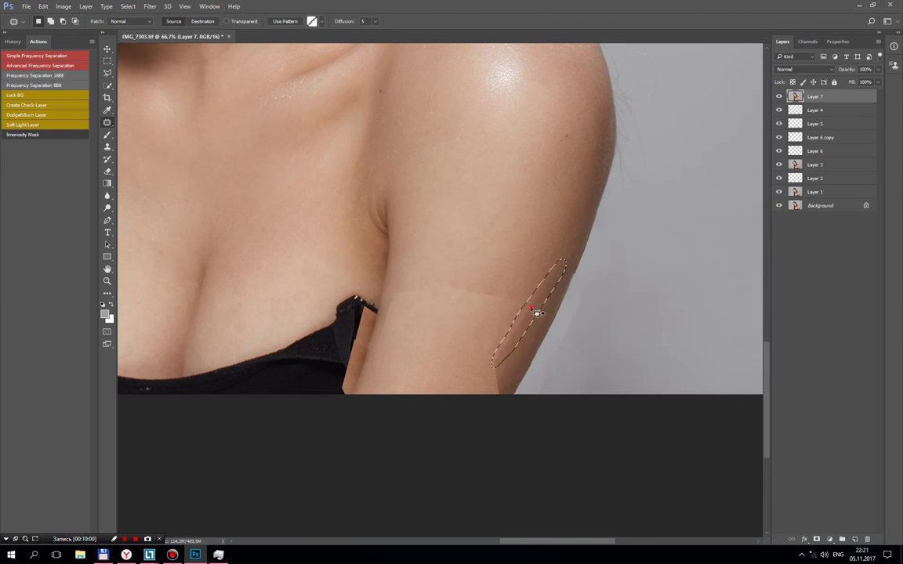
mouse_move(519, 324)
mouse_down()
mouse_move(557, 222)
mouse_move(477, 368)
mouse_up()
mouse_move(522, 291)
mouse_down()
mouse_move(542, 313)
mouse_move(429, 282)
mouse_up()
drag(520, 270, 469, 338)
key(ctrl+d)
mouse_move(397, 303)
mouse_down()
mouse_move(393, 294)
mouse_move(519, 350)
mouse_move(495, 366)
mouse_move(508, 405)
mouse_move(531, 318)
mouse_up()
key(ctrl+d)
Step: Patch the uneven areas near the bra strap with skin from higher up the arm
key(ctrl+d)
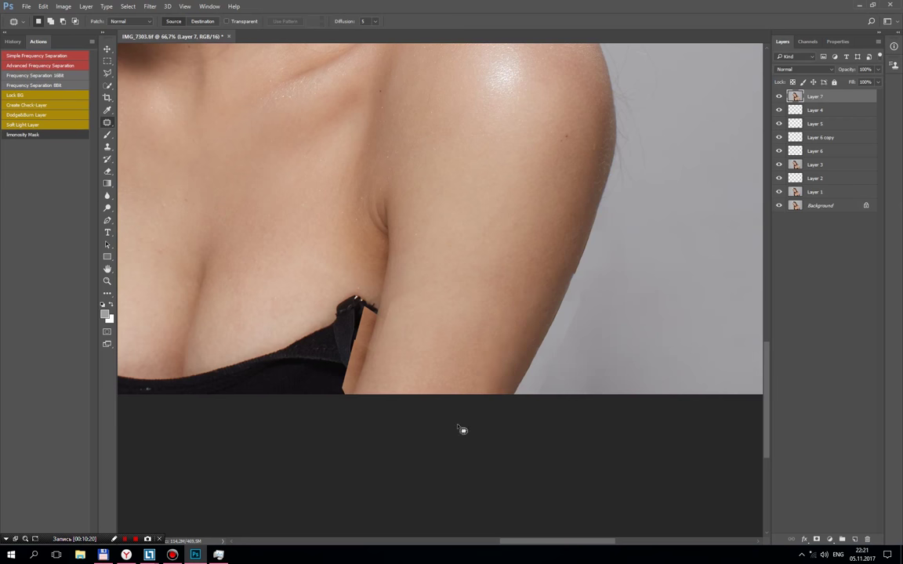
drag(390, 333, 398, 302)
mouse_move(396, 342)
mouse_down()
mouse_move(390, 335)
mouse_move(427, 259)
mouse_up()
key(ctrl+d)
mouse_move(377, 336)
mouse_down()
mouse_move(362, 358)
mouse_move(391, 284)
mouse_up()
key(ctrl+d)
click(373, 336)
drag(375, 340, 386, 294)
key(ctrl+d)
Step: Patch away dark spots and uneven strips along the arm's outer edge
mouse_move(577, 150)
mouse_down()
mouse_move(558, 138)
mouse_move(580, 302)
mouse_up()
mouse_move(552, 358)
mouse_down()
mouse_move(580, 383)
mouse_move(649, 289)
mouse_up()
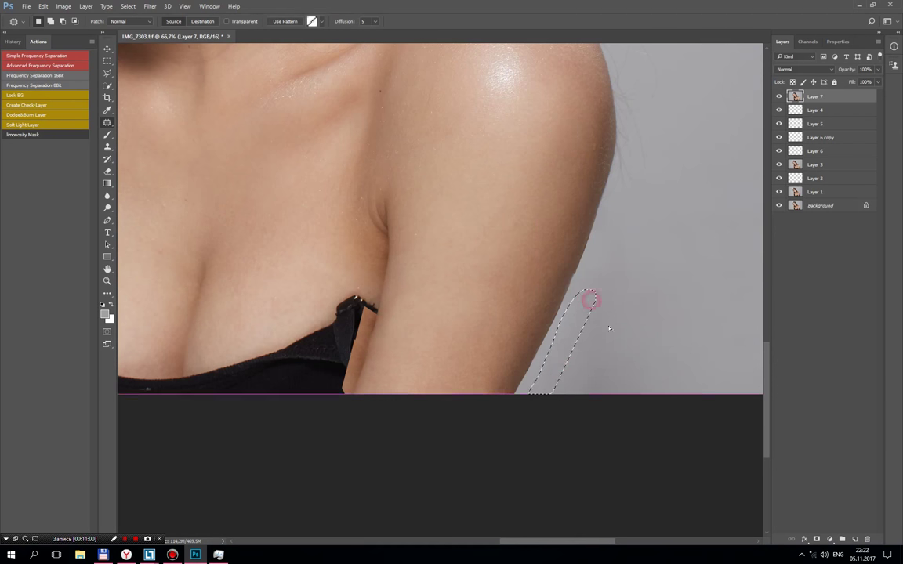
mouse_move(580, 264)
mouse_down()
mouse_move(591, 251)
mouse_move(561, 319)
mouse_up()
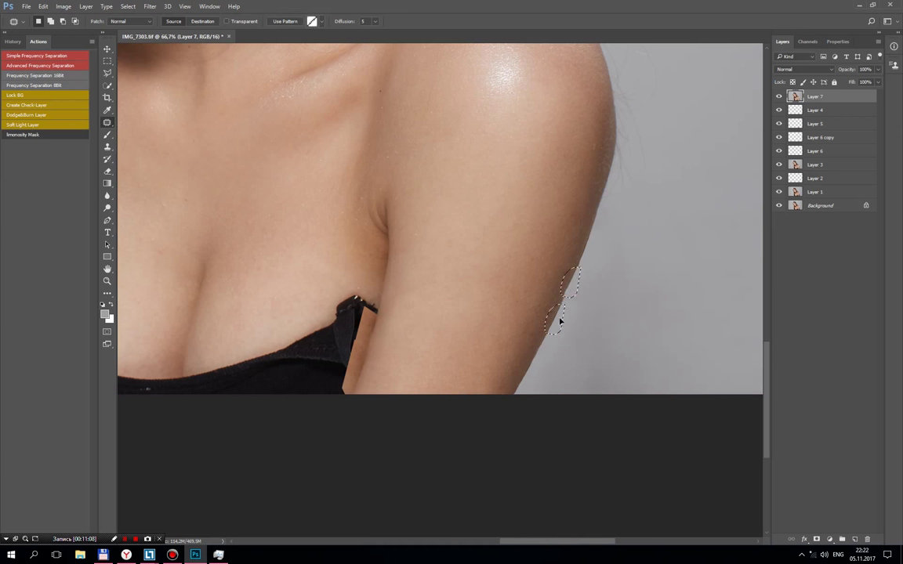
key(ctrl+d)
mouse_move(565, 302)
mouse_down()
mouse_move(561, 312)
mouse_move(588, 312)
mouse_up()
key(ctrl+d)
Step: Add a white mask to Layer 7 and set up a small hard round black brush at 100% opacity
click(779, 97)
key(ctrl+alt+m)
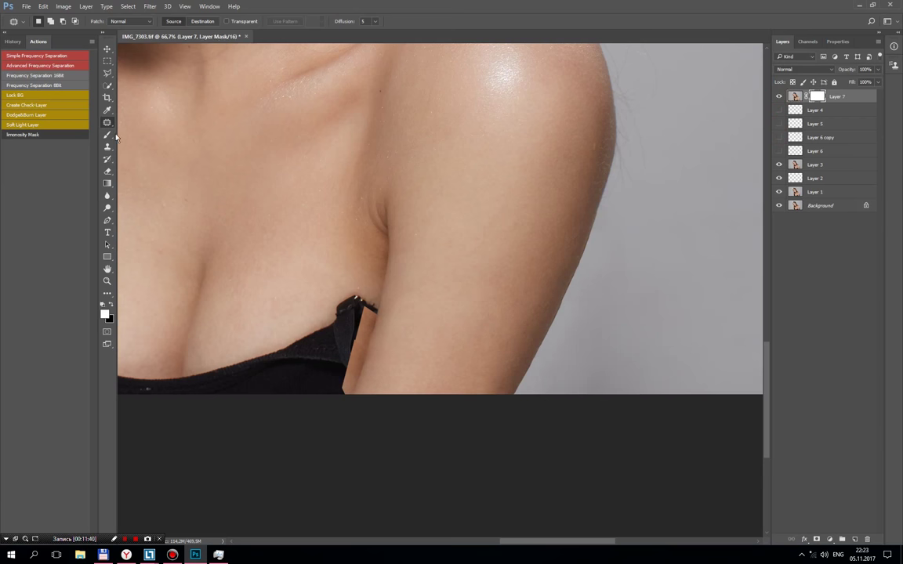
click(108, 135)
key(x)
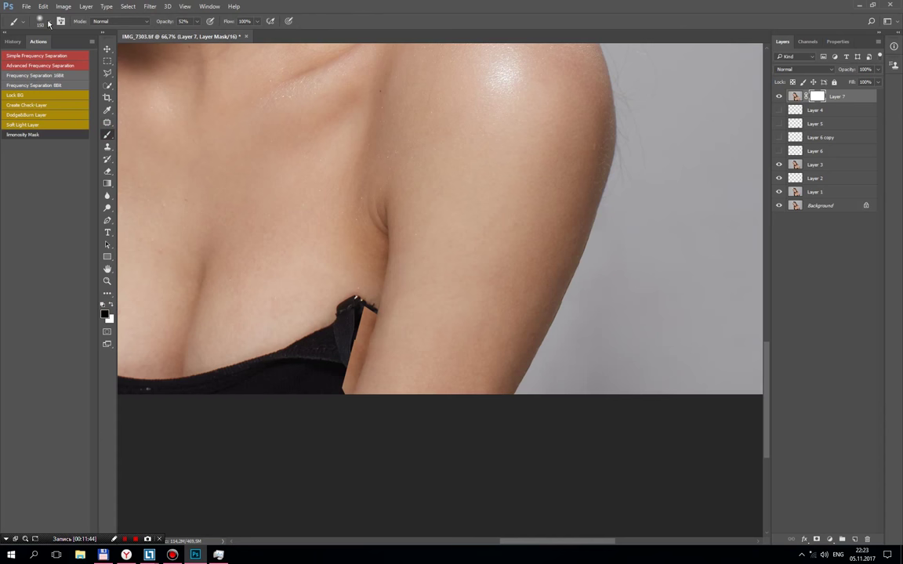
click(49, 22)
click(17, 82)
key(Return)
key(0)
key(bracketleft)
key(bracketleft)
key(bracketleft)
Step: Paint black on the mask along the strap's edge at 200% zoom with a size-15 brush
mouse_move(365, 307)
mouse_down()
mouse_move(334, 403)
mouse_move(348, 394)
mouse_up()
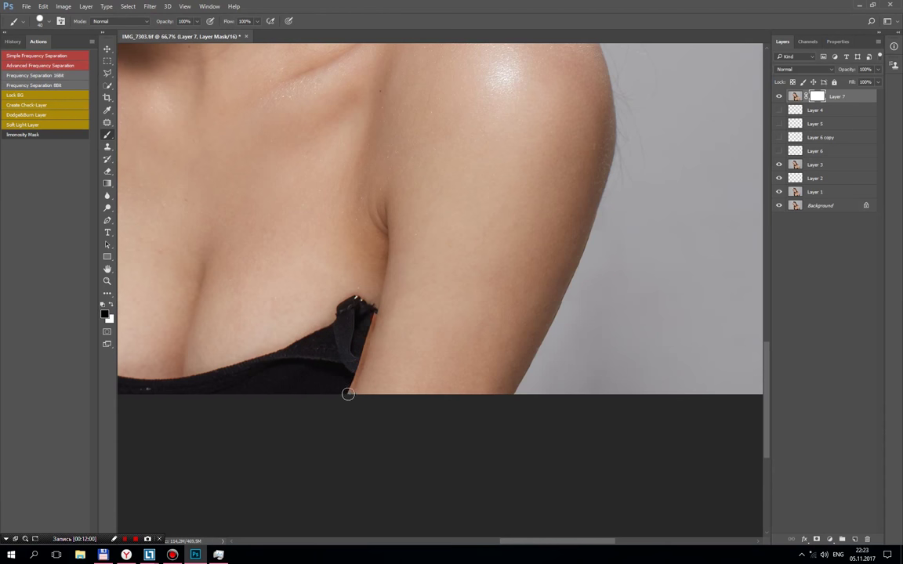
key(ctrl+plus)
key(ctrl+plus)
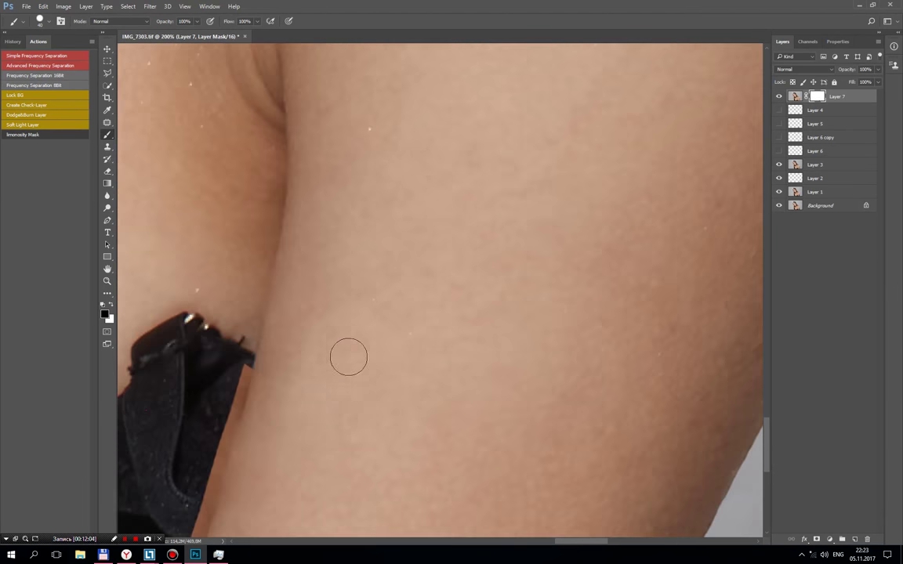
drag(317, 417, 419, 331)
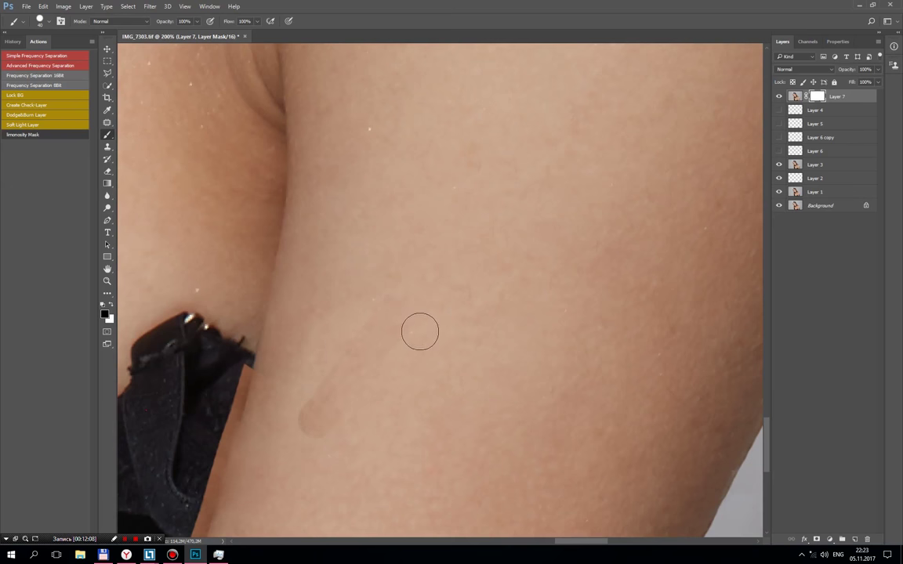
drag(403, 332, 385, 139)
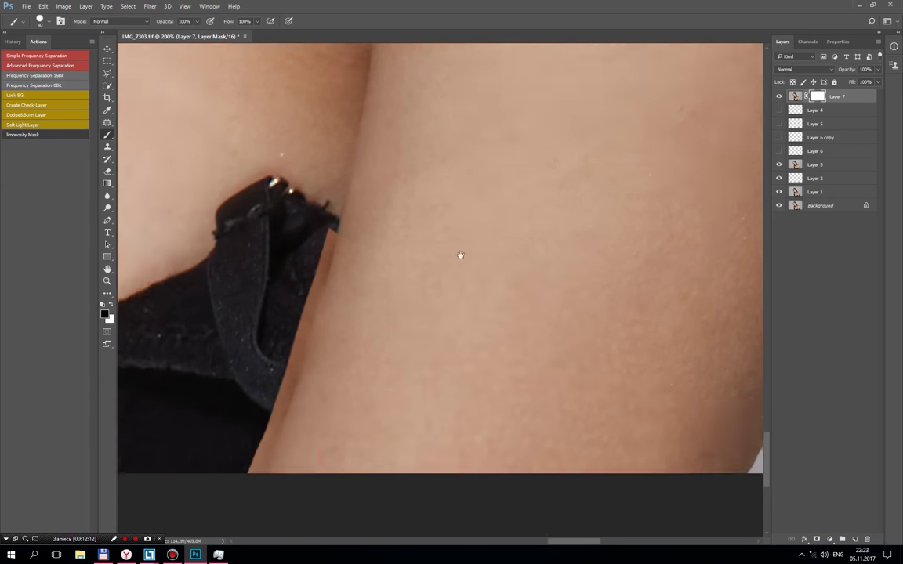
key(bracketleft)
key(bracketleft)
key(bracketleft)
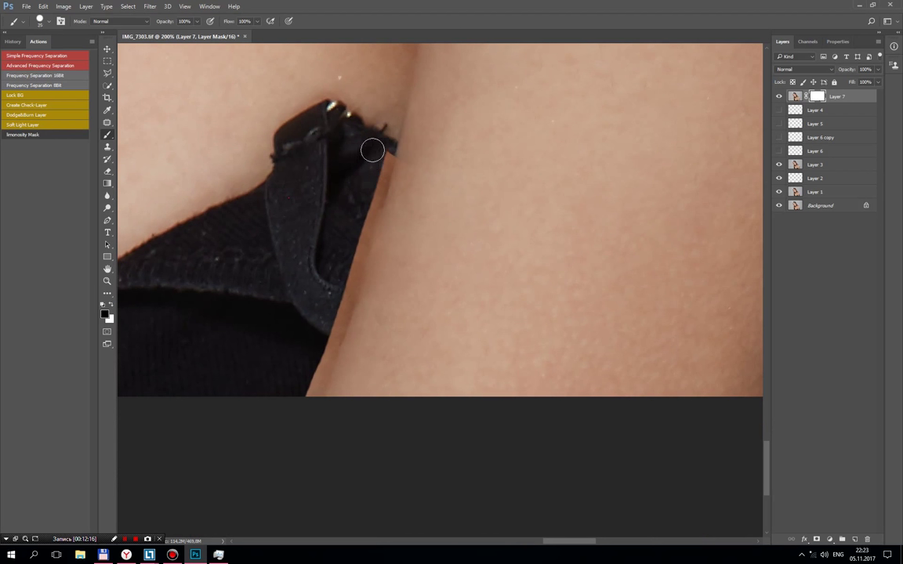
key(bracketleft)
key(bracketleft)
drag(383, 145, 317, 392)
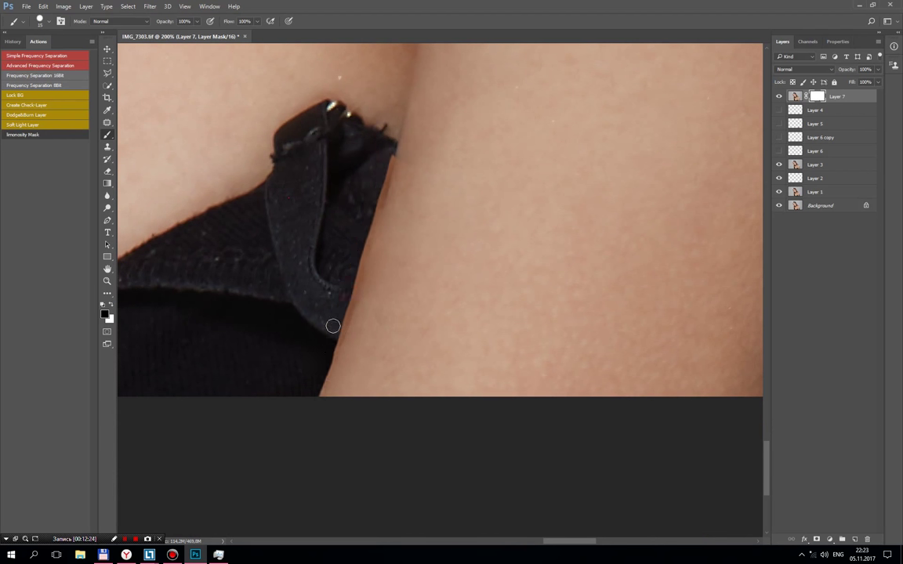
drag(335, 329, 318, 373)
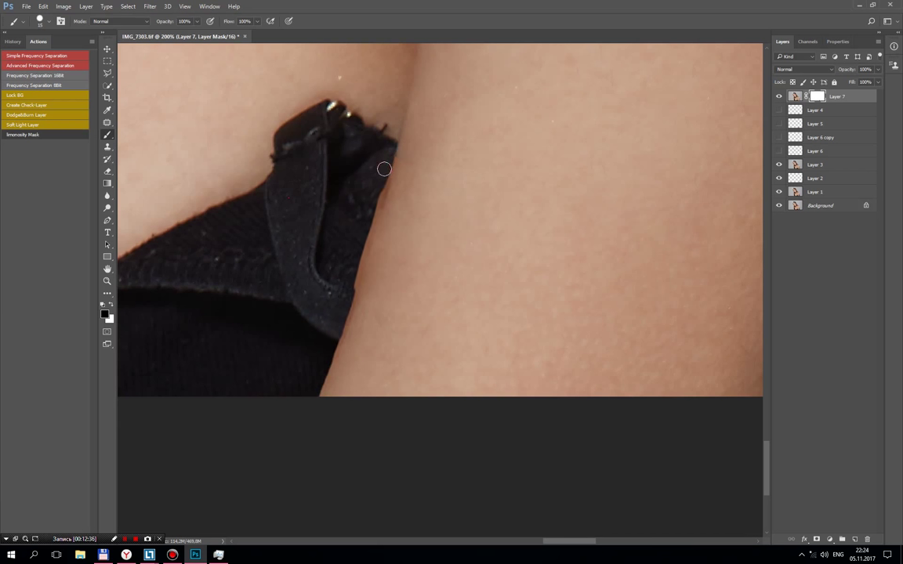
drag(375, 191, 325, 366)
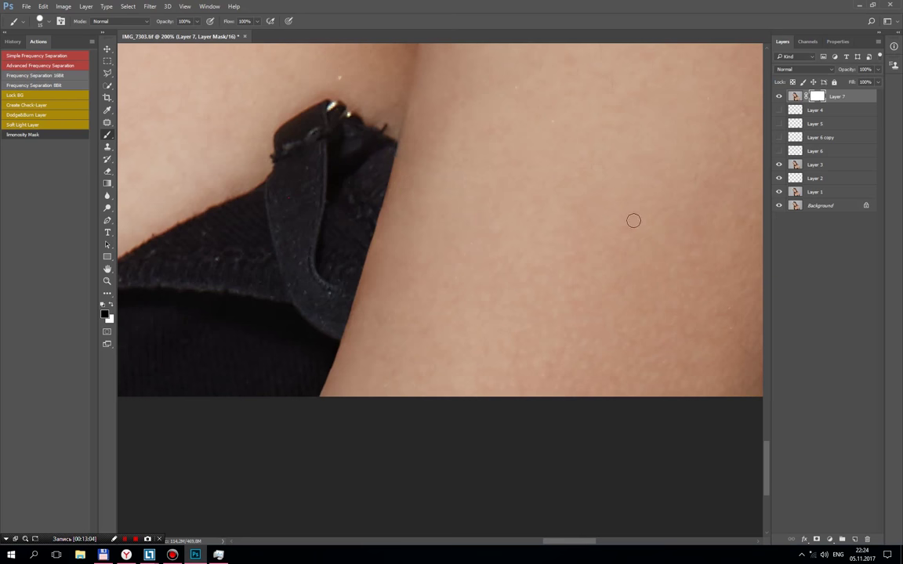
key(ctrl+alt+shift+e)
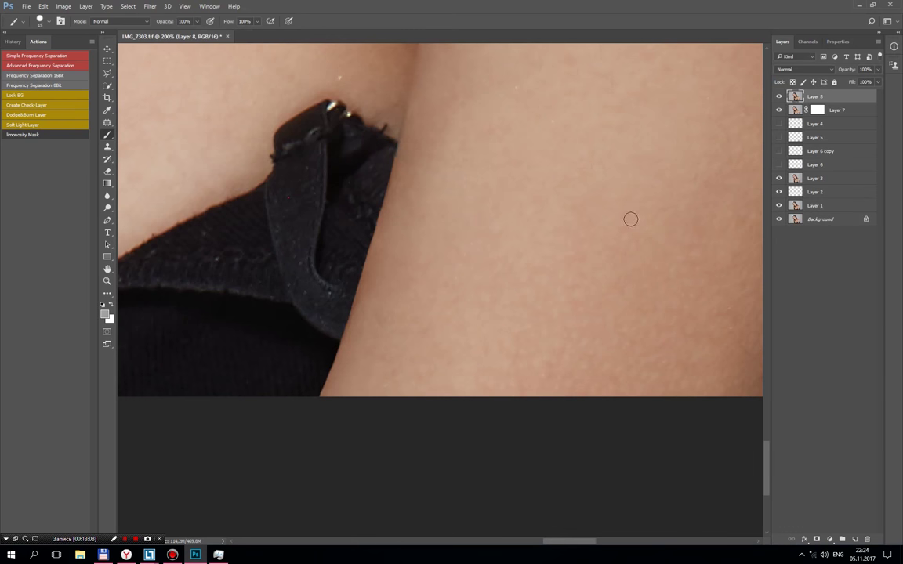
drag(423, 259, 594, 247)
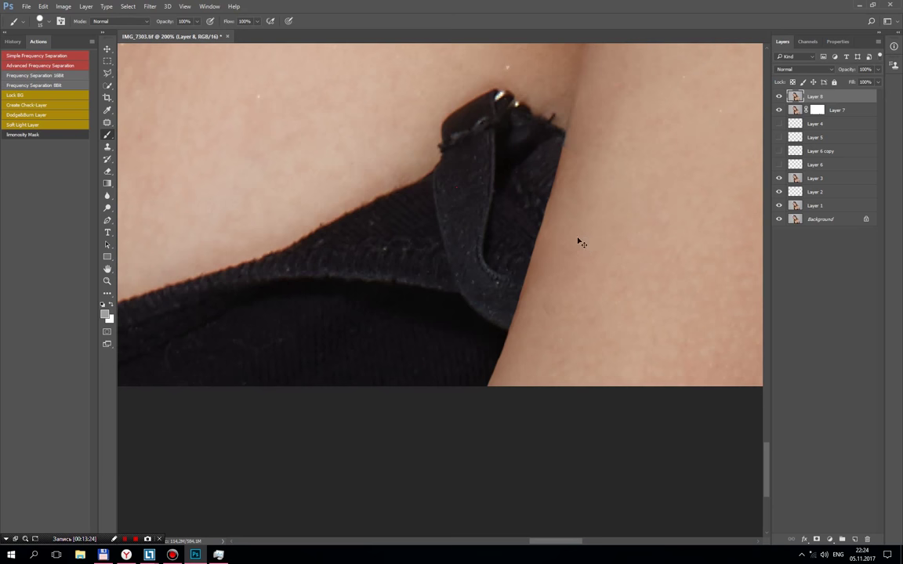
key(ctrl+0)
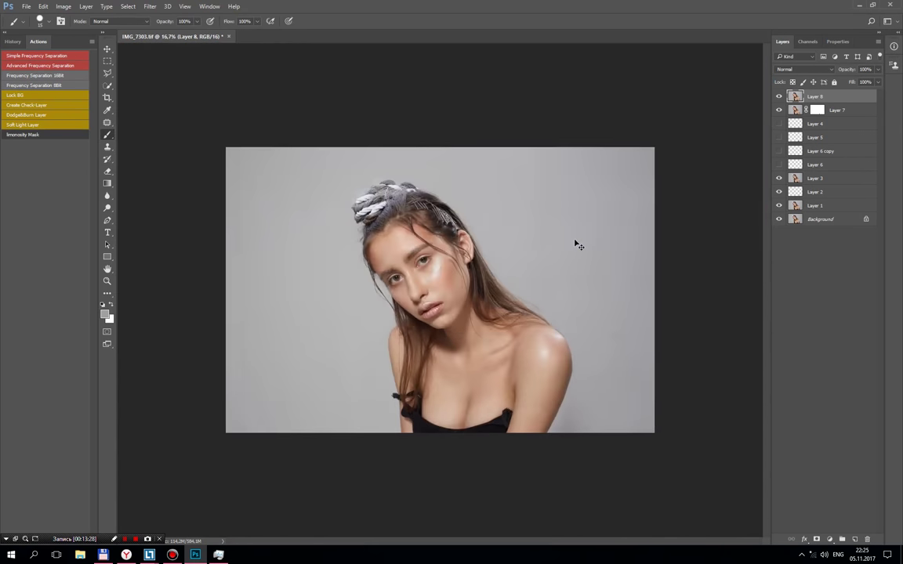
key(ctrl+plus)
scroll(588, 241, down, 1)
scroll(588, 241, down, 2)
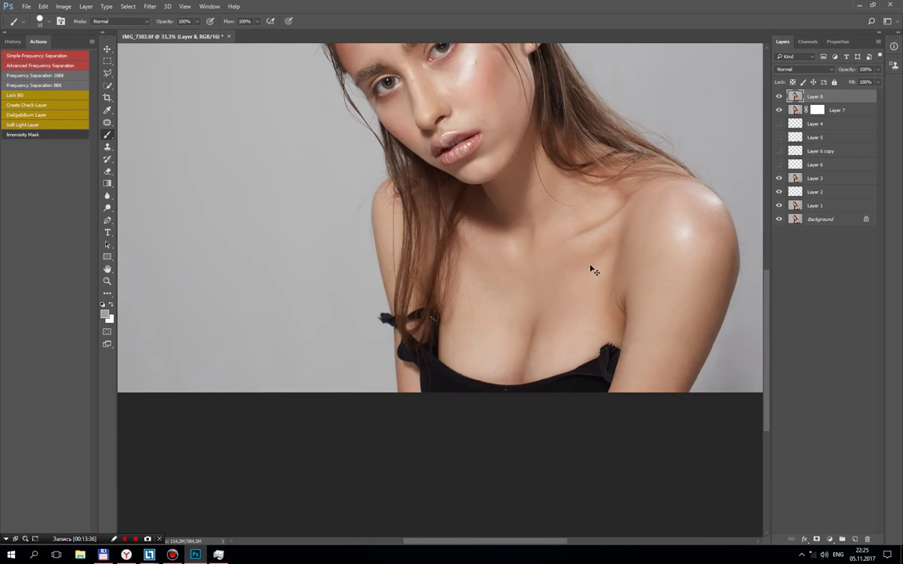
key(ctrl+plus)
key(ctrl+plus)
key(ctrl+plus)
drag(622, 359, 408, 148)
drag(592, 234, 558, 202)
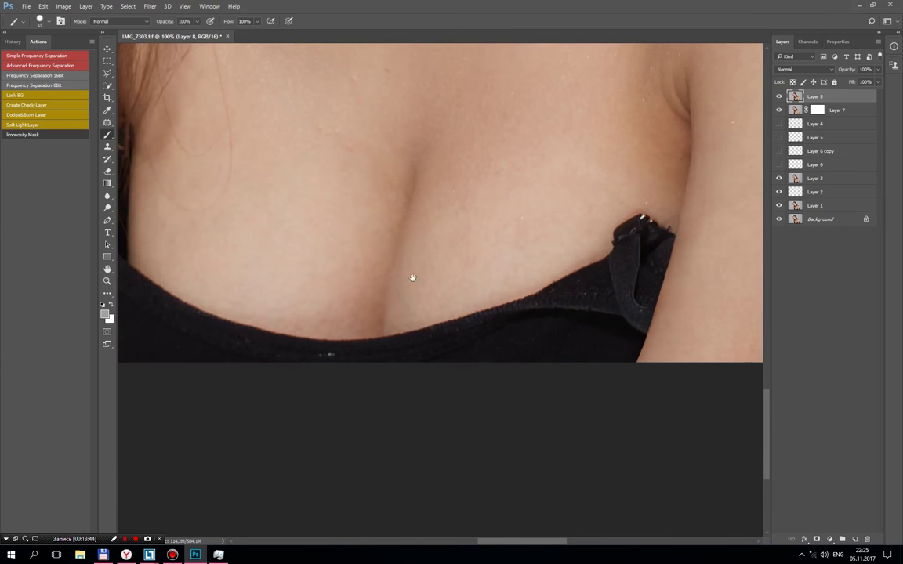
drag(412, 278, 443, 275)
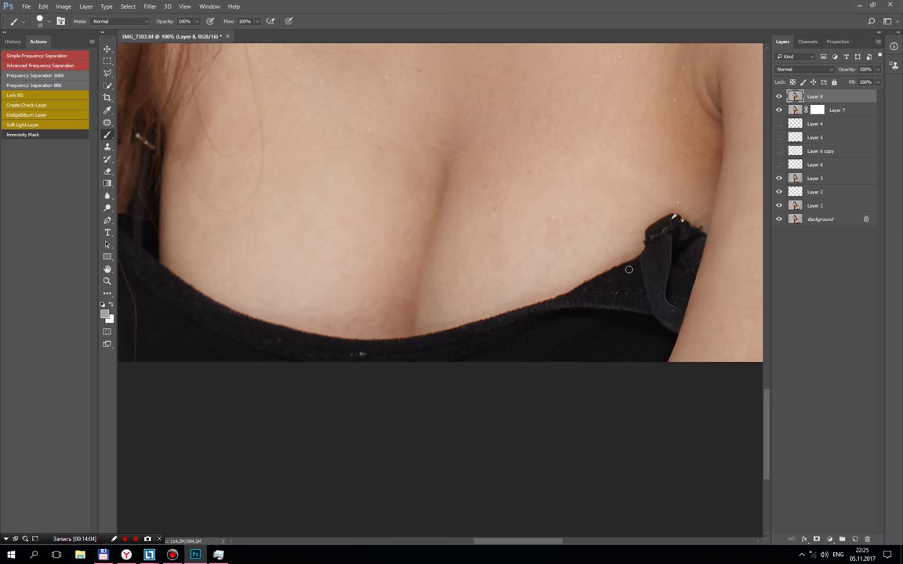
scroll(631, 269, up, 2)
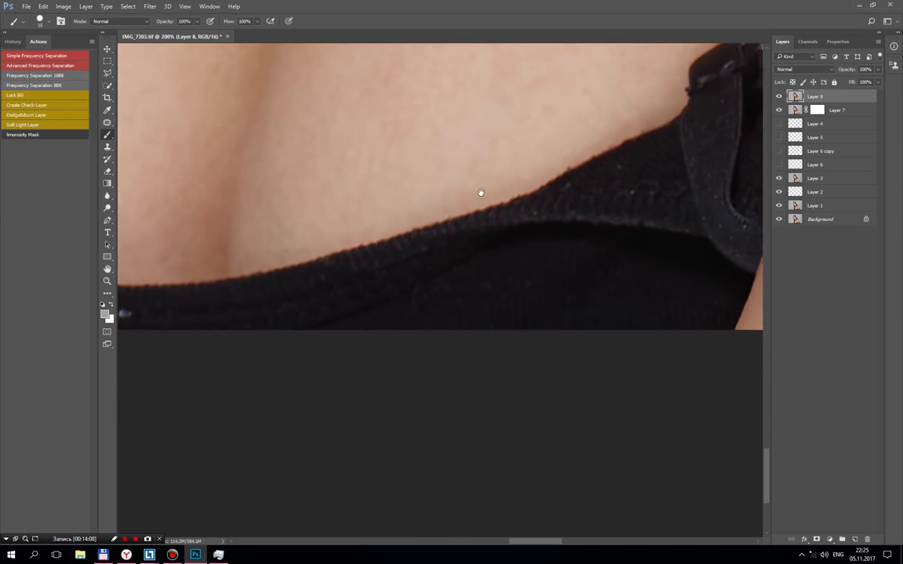
click(107, 73)
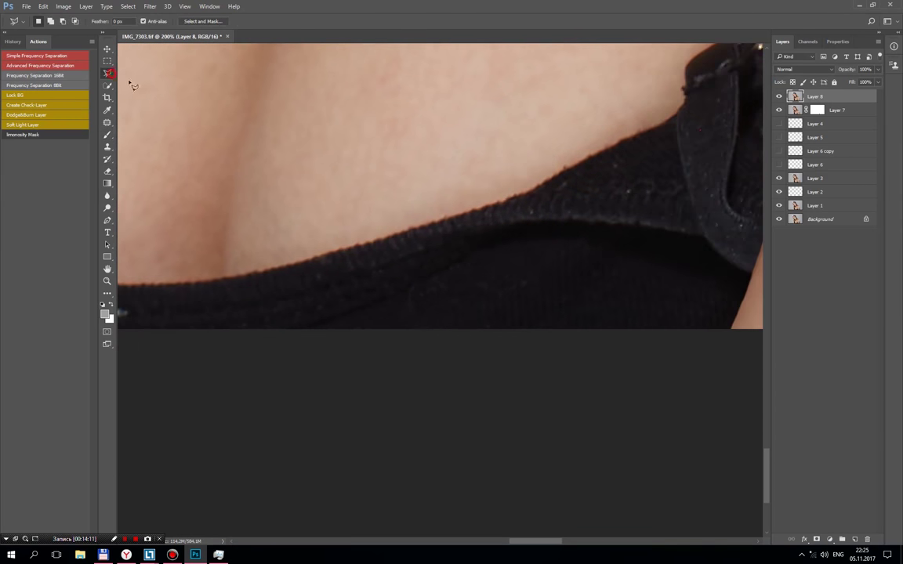
Step: Outline a strip of the black fabric and copy it onto a new layer
click(424, 301)
click(535, 248)
click(595, 244)
click(662, 263)
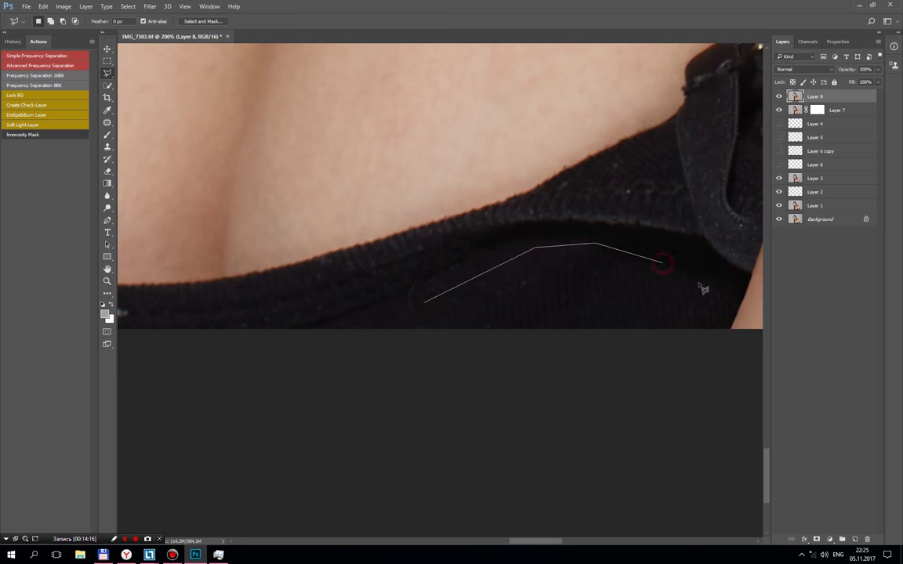
click(703, 285)
click(704, 335)
click(411, 335)
click(424, 301)
key(ctrl+j)
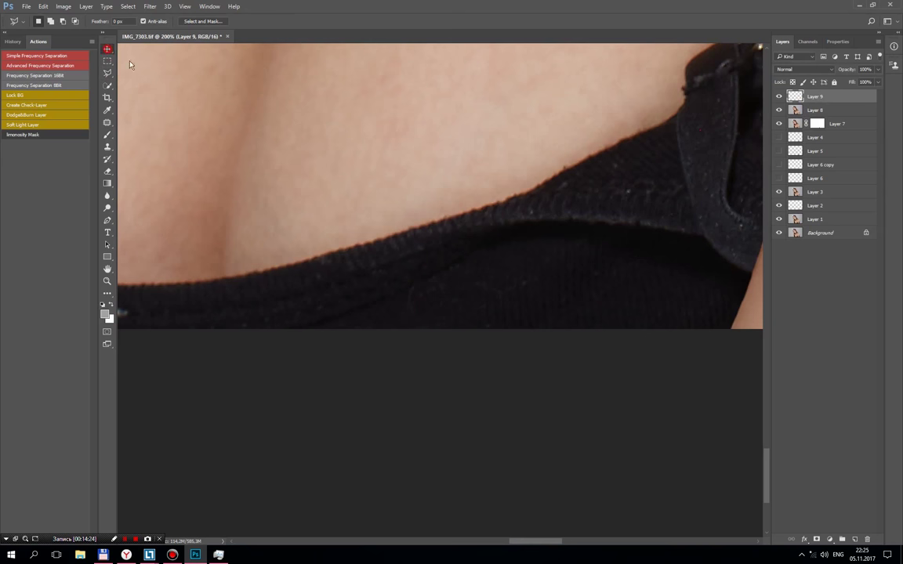
Step: Move the fabric patch over the strap and duplicate it up and to the right
key(v)
drag(635, 272, 682, 203)
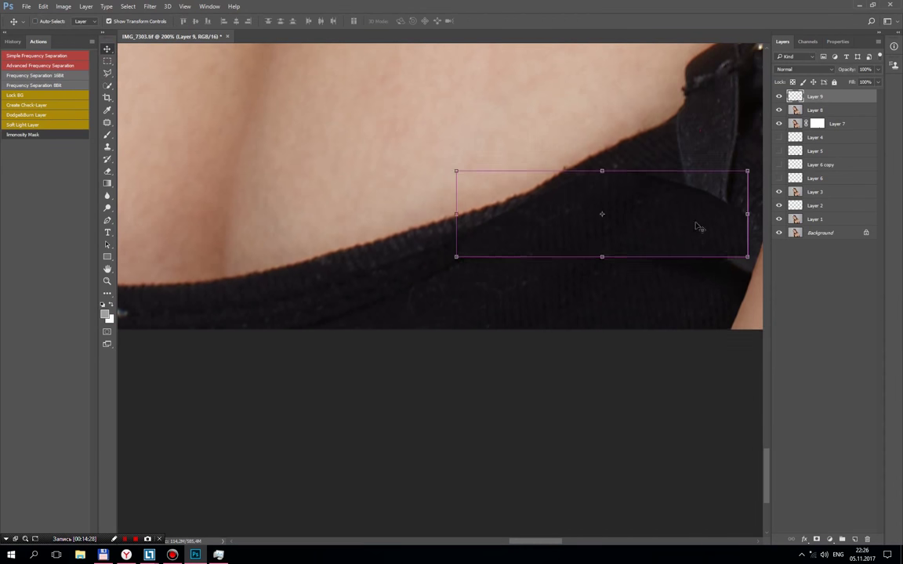
scroll(674, 230, down, 2)
scroll(604, 243, up, 2)
mouse_move(604, 242)
mouse_down()
mouse_move(506, 274)
mouse_move(503, 256)
mouse_up()
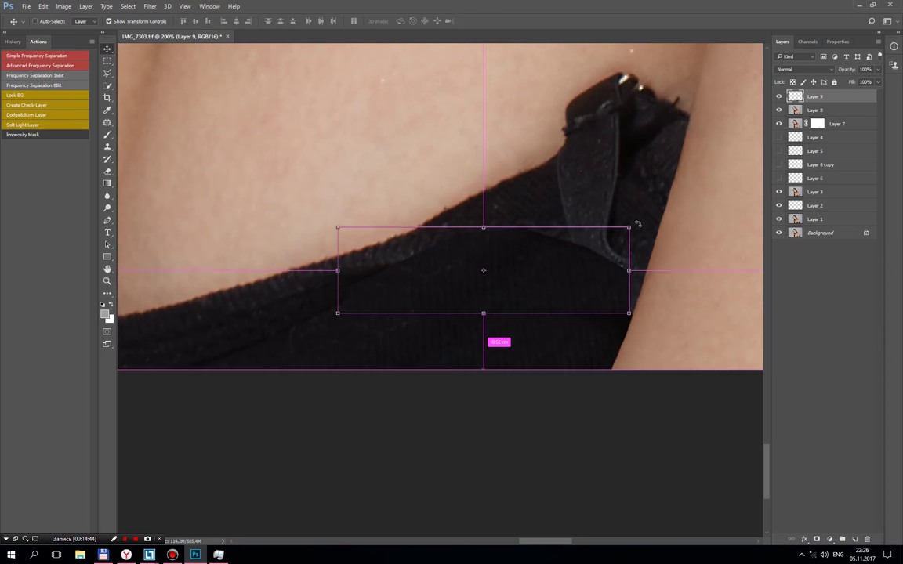
mouse_move(541, 267)
alt+mouse_down()
mouse_move(584, 217)
mouse_move(625, 230)
alt+mouse_up()
Step: Nudge the Layer 9 fabric patch into place and apply the transform
key(ctrl+t)
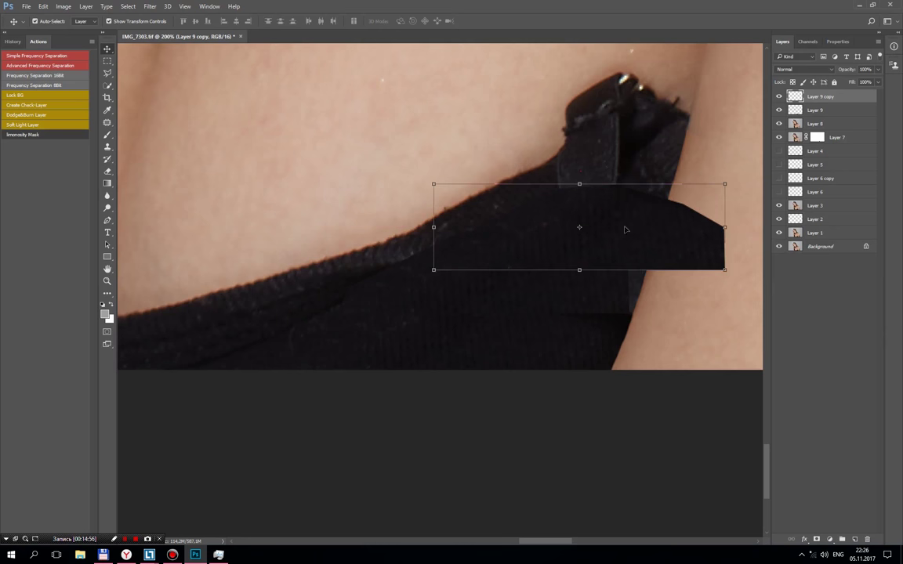
drag(641, 269, 627, 271)
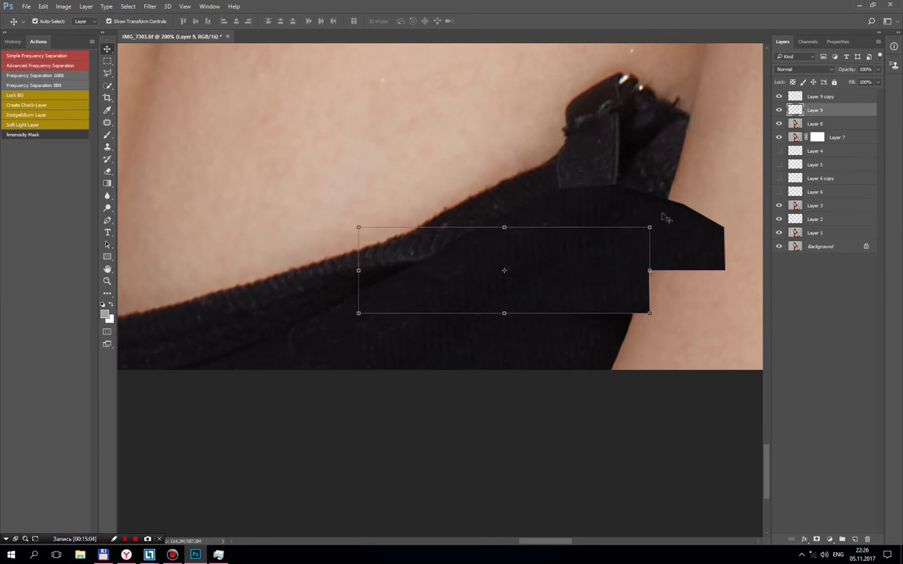
click(791, 96)
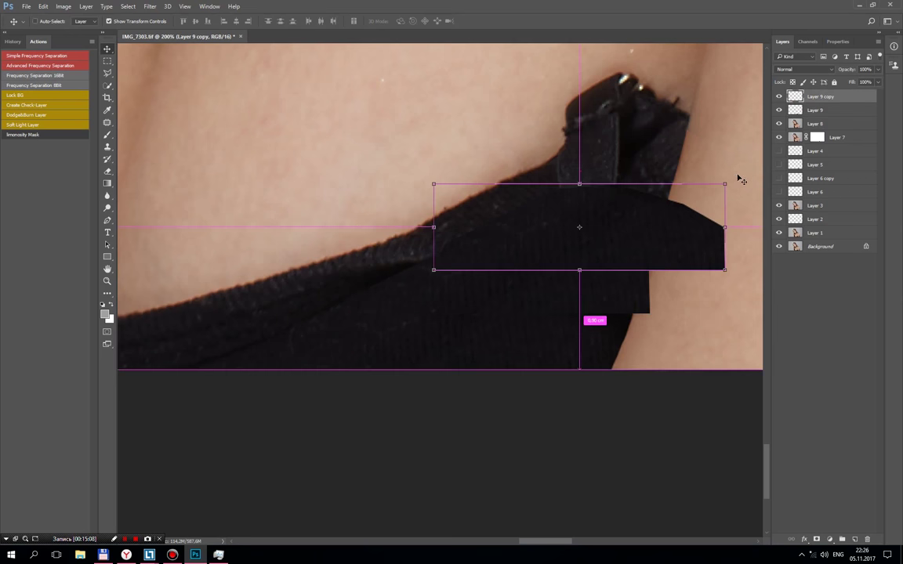
key(Return)
Step: Duplicate the patch again, stretch it slightly taller, shift it right, and apply the transform
mouse_move(620, 227)
mouse_down()
mouse_move(749, 157)
mouse_move(725, 153)
mouse_up()
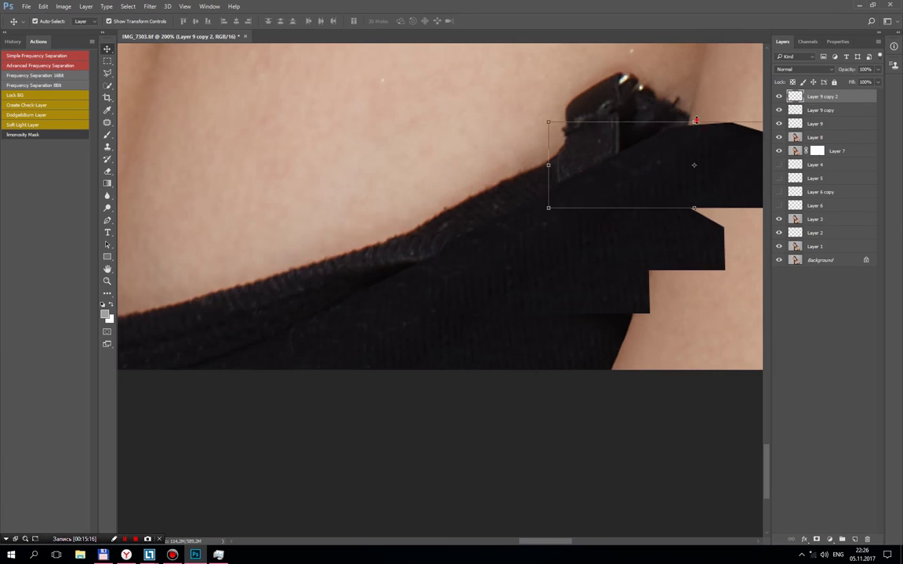
drag(695, 119, 696, 113)
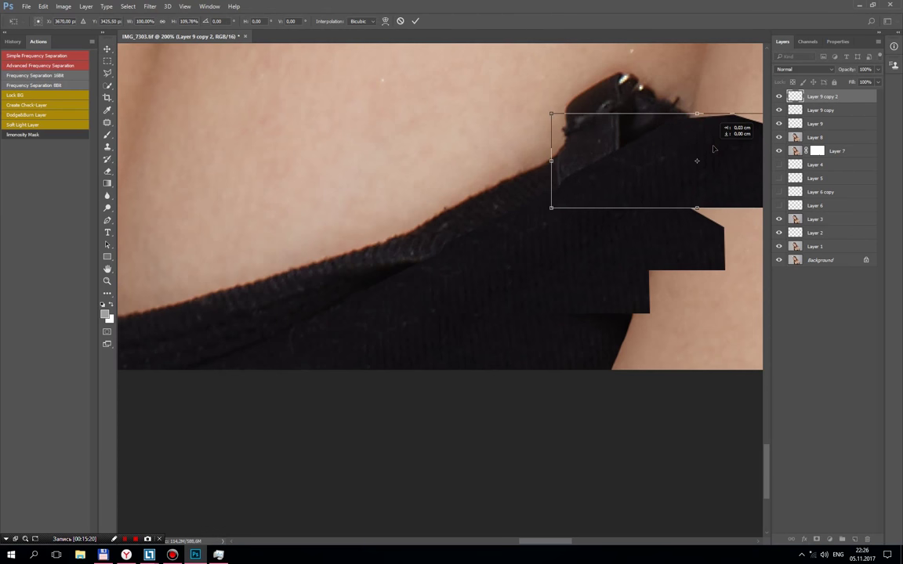
drag(710, 147, 713, 148)
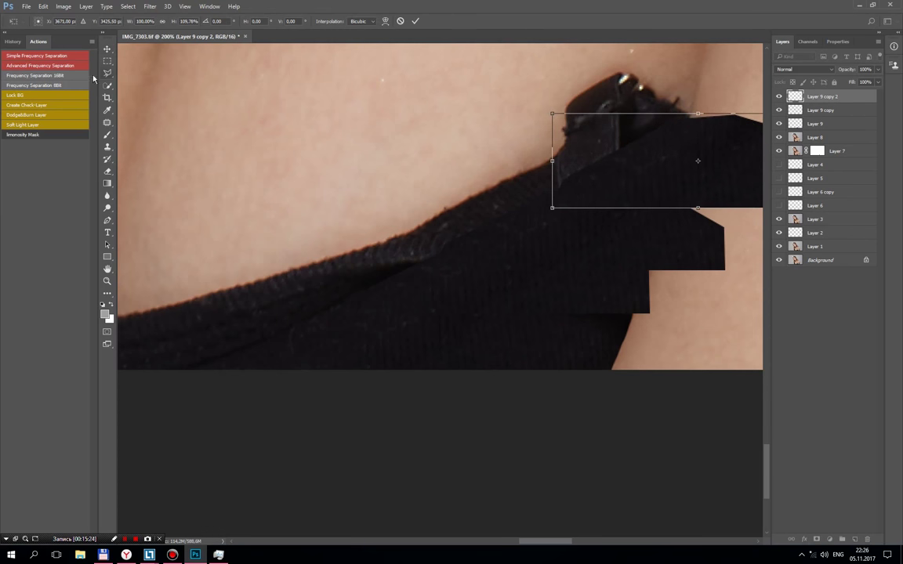
click(107, 49)
click(427, 205)
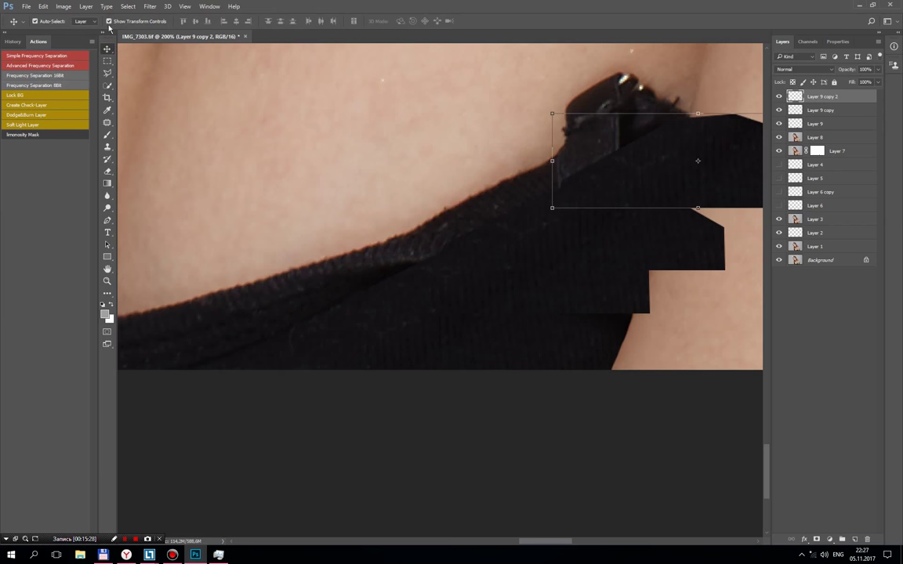
click(109, 21)
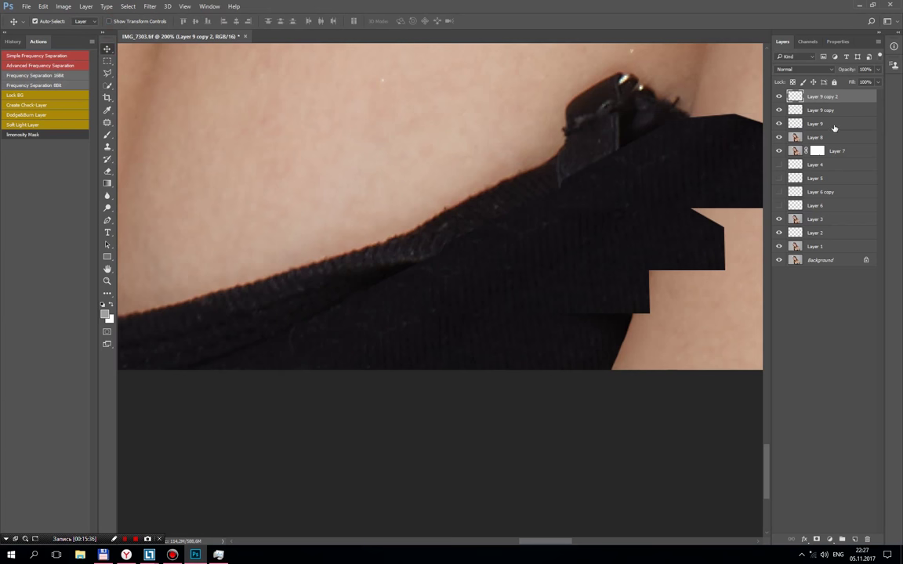
Step: Group Layer 9 and its copies into Group 1 and add a layer mask
shift+click(830, 125)
key(ctrl+g)
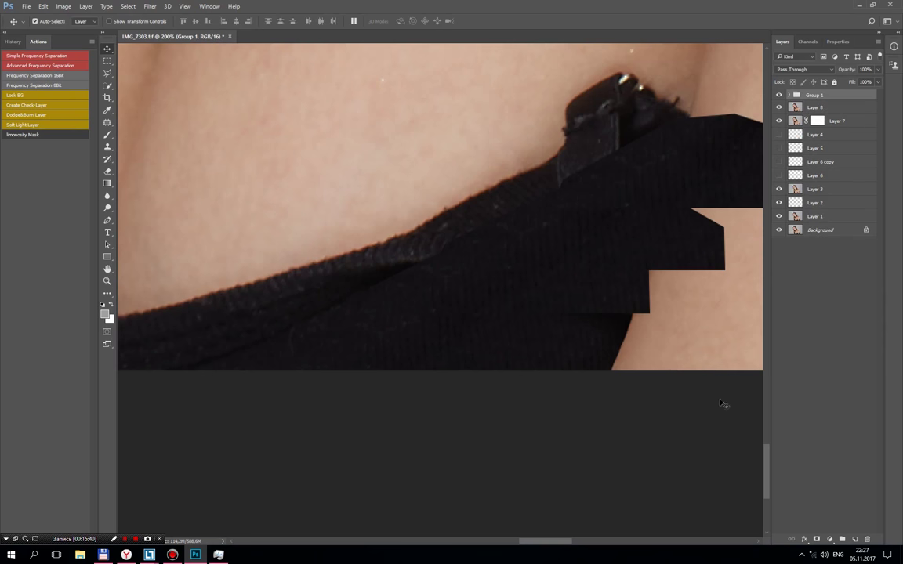
click(817, 539)
click(109, 136)
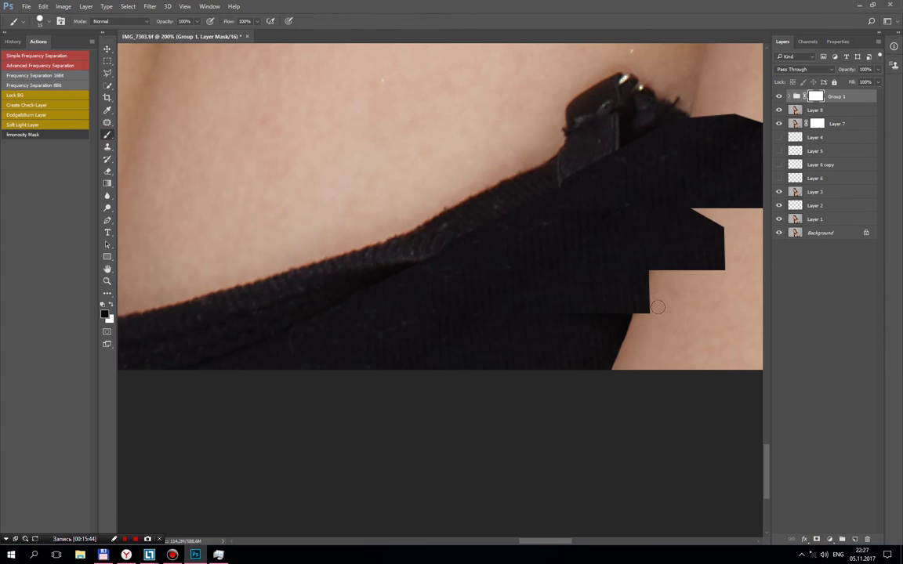
Step: Paint black on Group 1's mask to erase the black patches lying over the arm
mouse_move(655, 287)
mouse_down()
mouse_move(645, 311)
mouse_move(706, 243)
mouse_move(719, 115)
mouse_move(691, 211)
mouse_move(670, 246)
mouse_move(682, 184)
mouse_move(703, 143)
mouse_move(688, 188)
mouse_up()
mouse_move(744, 121)
mouse_down()
mouse_move(730, 170)
mouse_move(672, 180)
mouse_up()
mouse_move(691, 122)
mouse_down()
mouse_move(691, 161)
mouse_move(706, 196)
mouse_move(725, 152)
mouse_up()
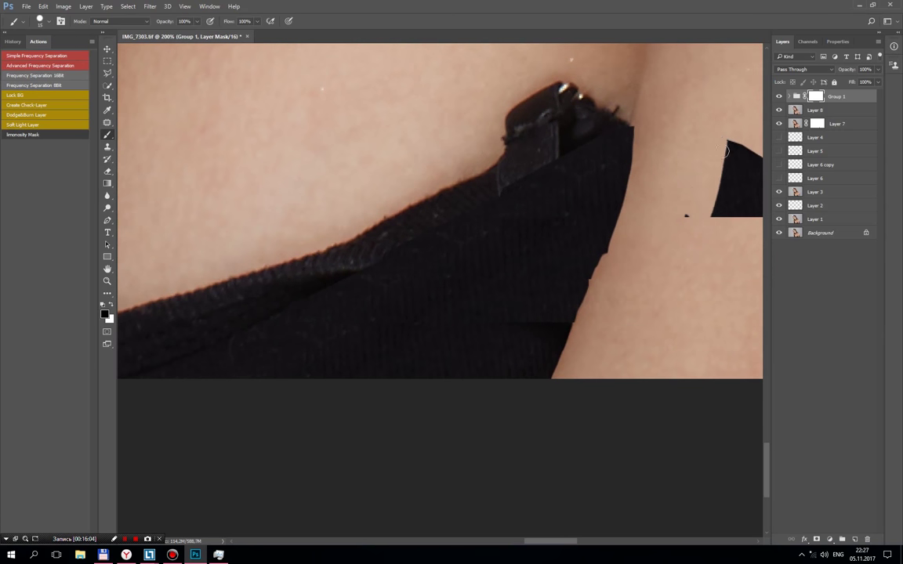
drag(735, 248, 663, 255)
drag(711, 162, 681, 208)
mouse_move(681, 157)
mouse_down()
mouse_move(661, 213)
mouse_move(665, 157)
mouse_up()
scroll(615, 197, down, 2)
scroll(609, 236, left, 2)
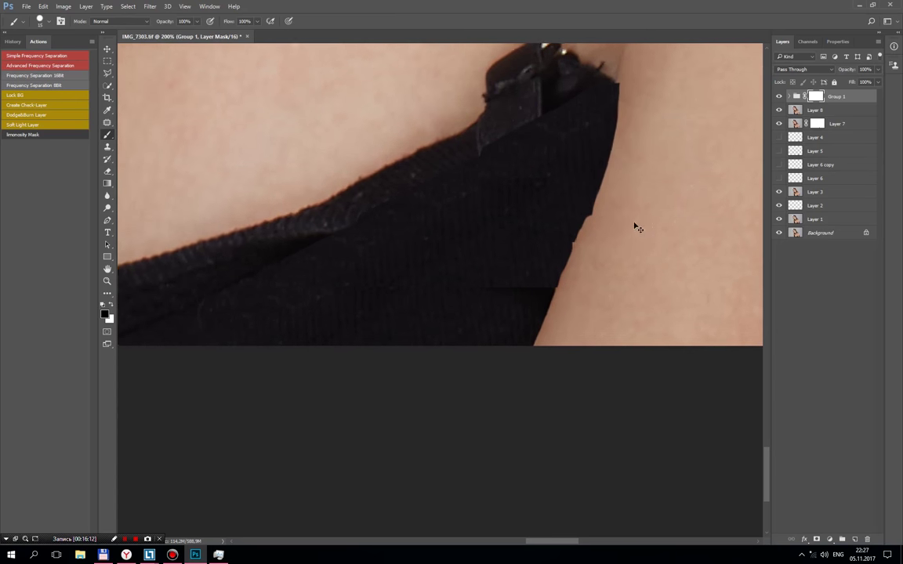
Step: At 300% zoom, refine the mask so the garment edge runs cleanly along the arm
key(ctrl+plus)
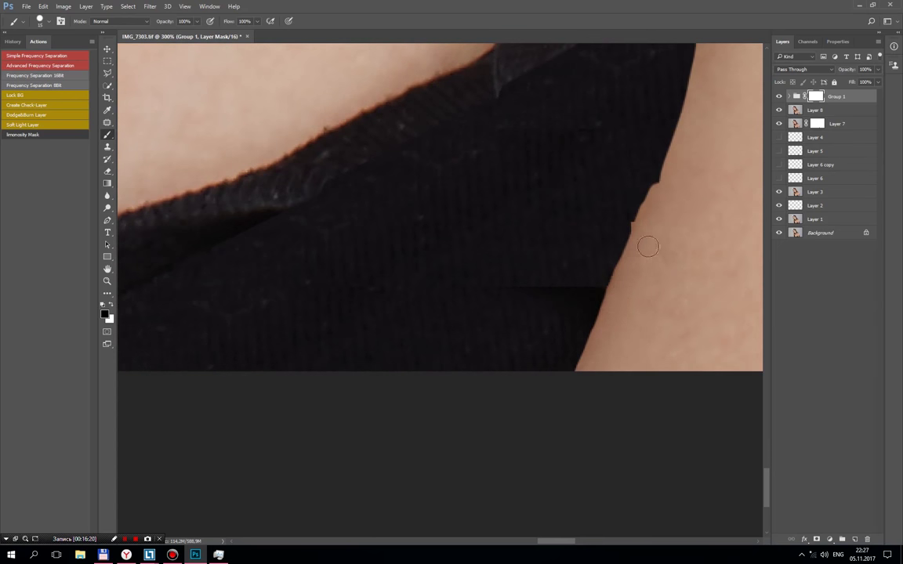
drag(645, 246, 645, 208)
drag(693, 153, 642, 258)
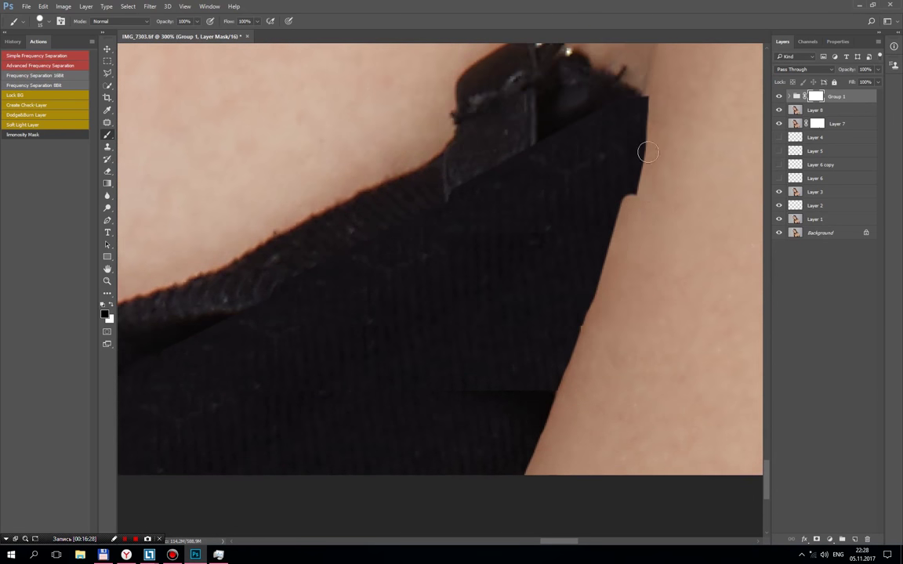
drag(655, 93, 619, 277)
drag(590, 330, 581, 360)
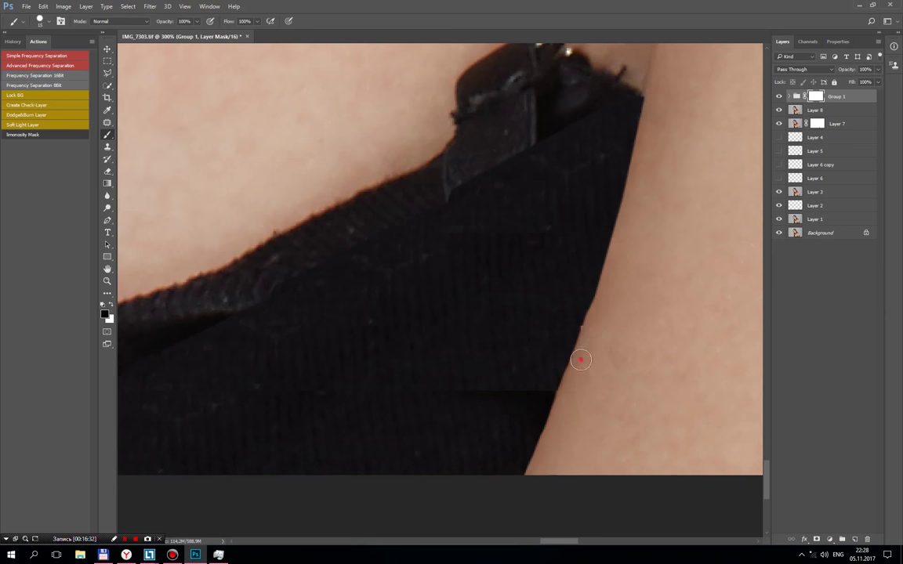
shift+click(628, 220)
drag(649, 140, 616, 314)
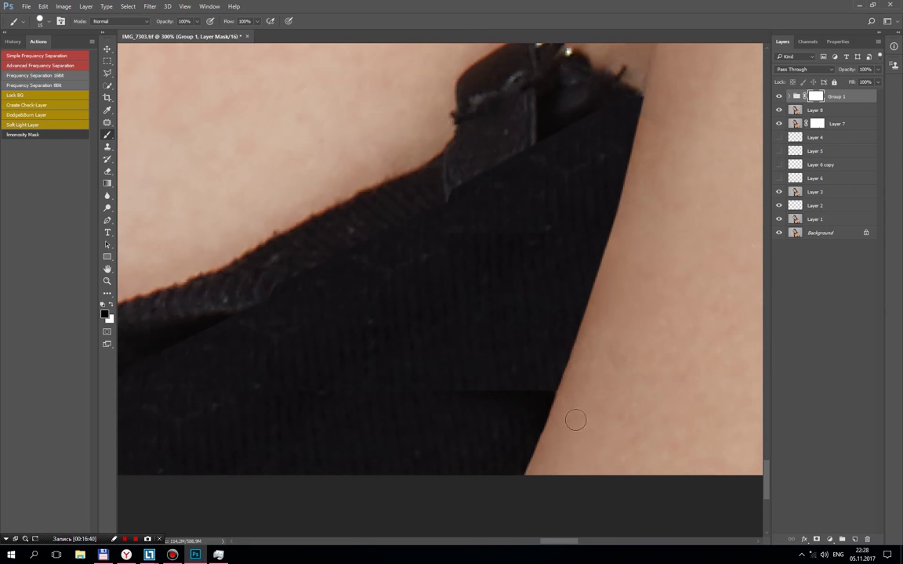
drag(567, 344, 619, 291)
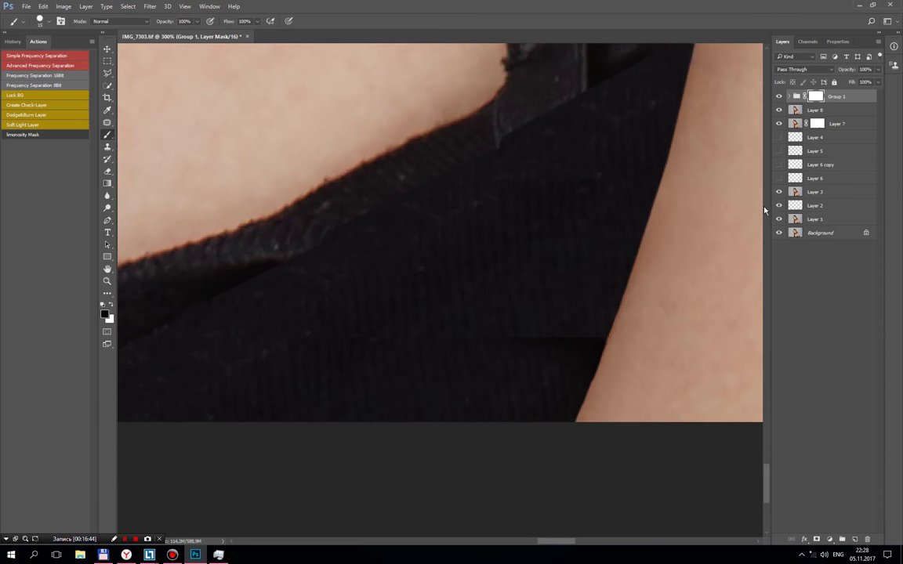
Step: Toggle the retouch off and on to compare with the original strap
click(779, 96)
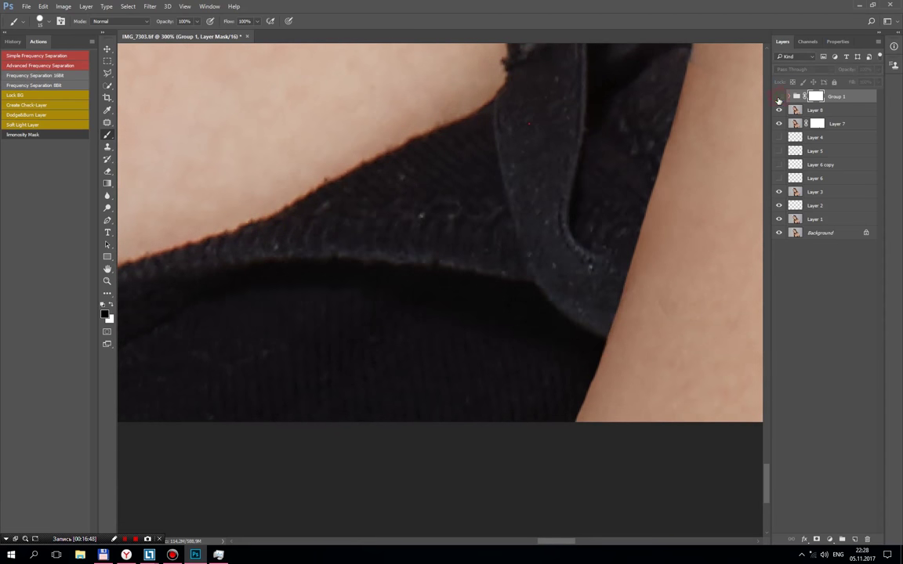
click(779, 96)
drag(674, 168, 664, 238)
key(ctrl+comma)
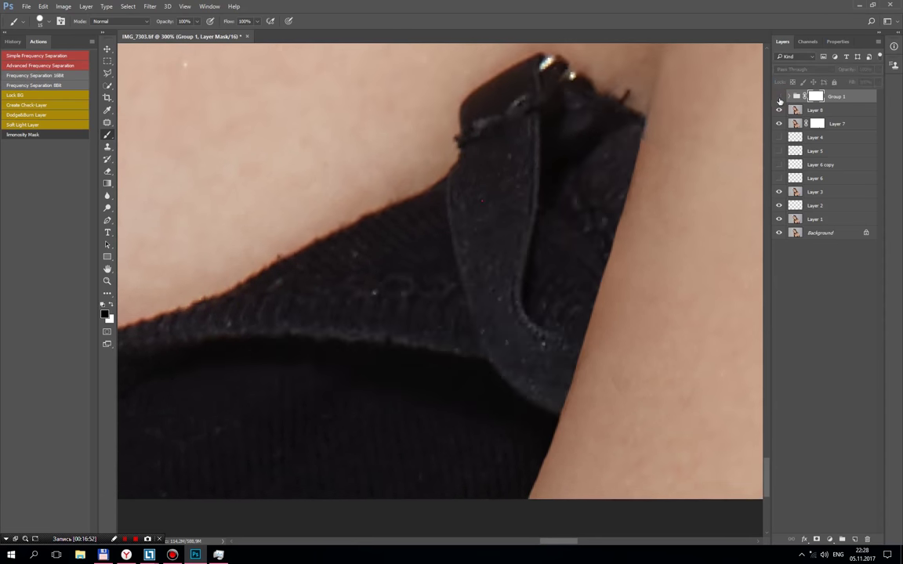
key(ctrl+comma)
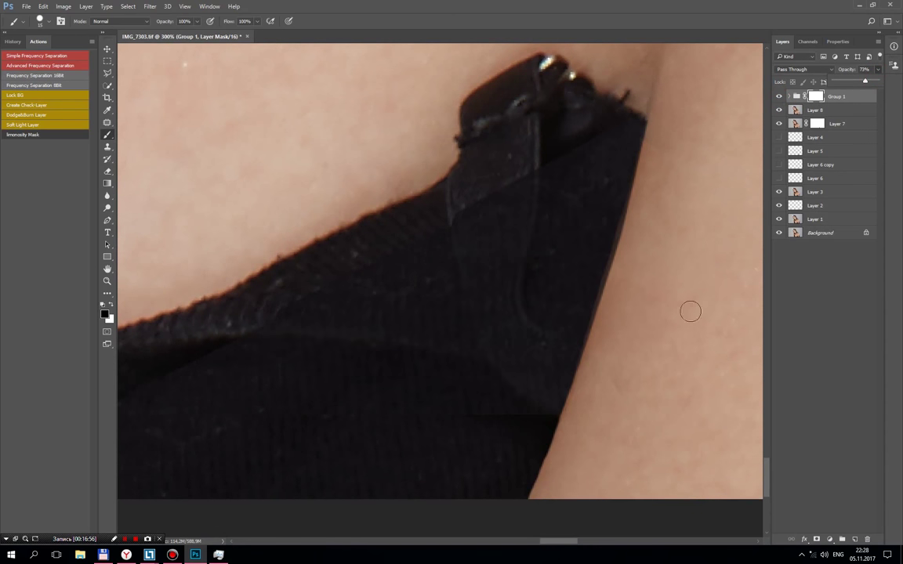
Step: Lower Group 1 to 73% opacity, touch up the mask along the strap, then restore 100%
click(811, 95)
drag(657, 117, 603, 314)
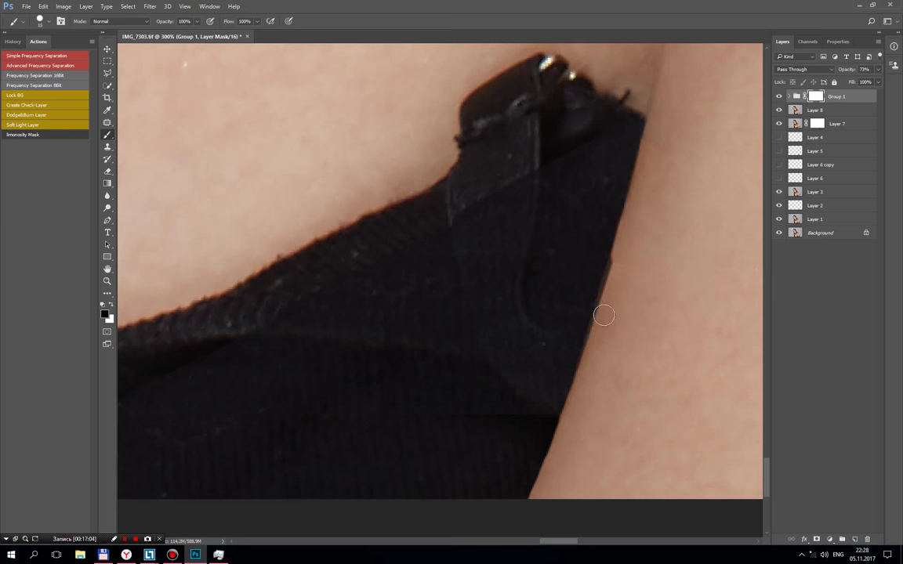
drag(585, 375, 594, 313)
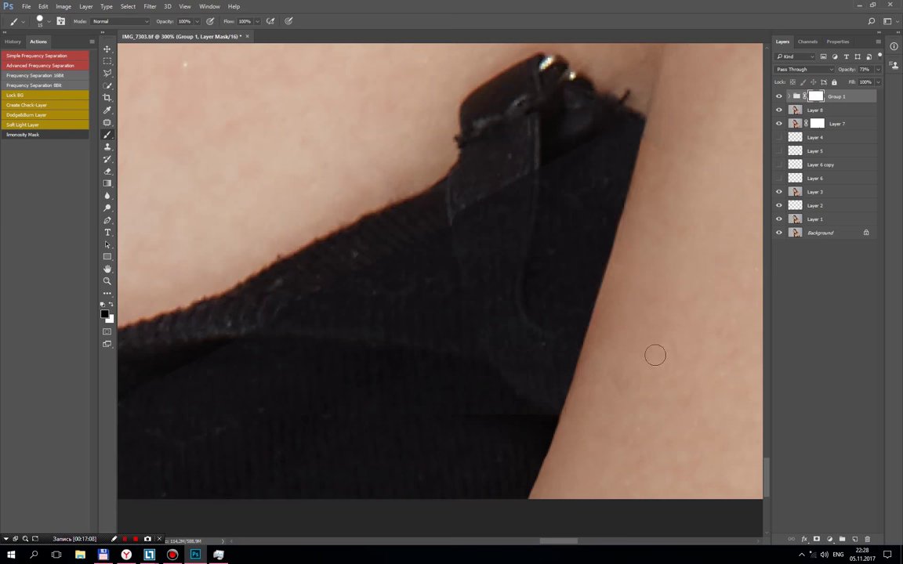
drag(877, 74, 898, 95)
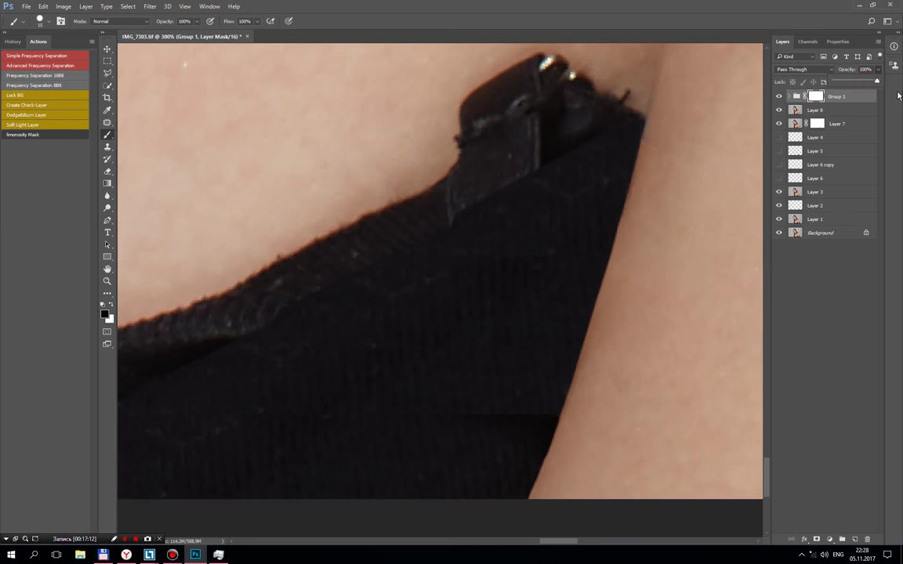
drag(579, 298, 645, 287)
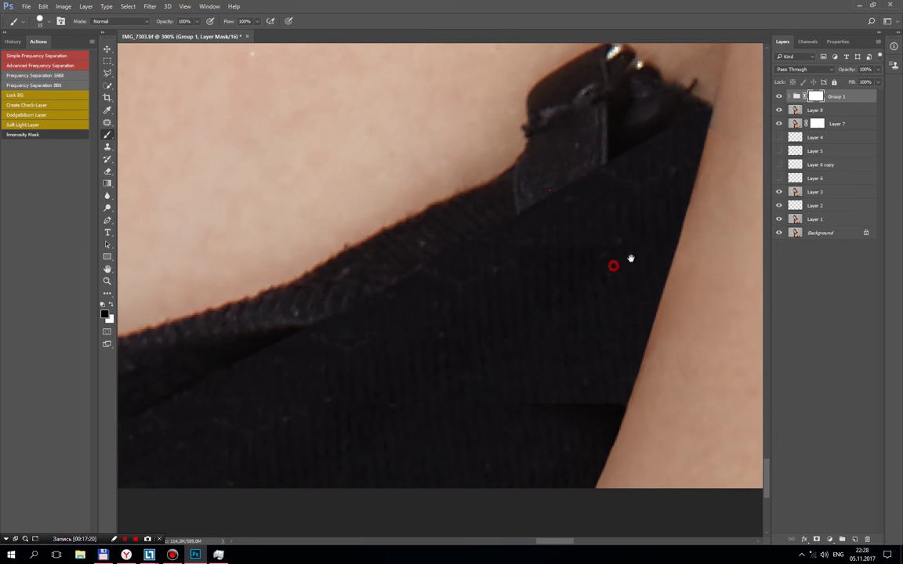
drag(610, 264, 673, 222)
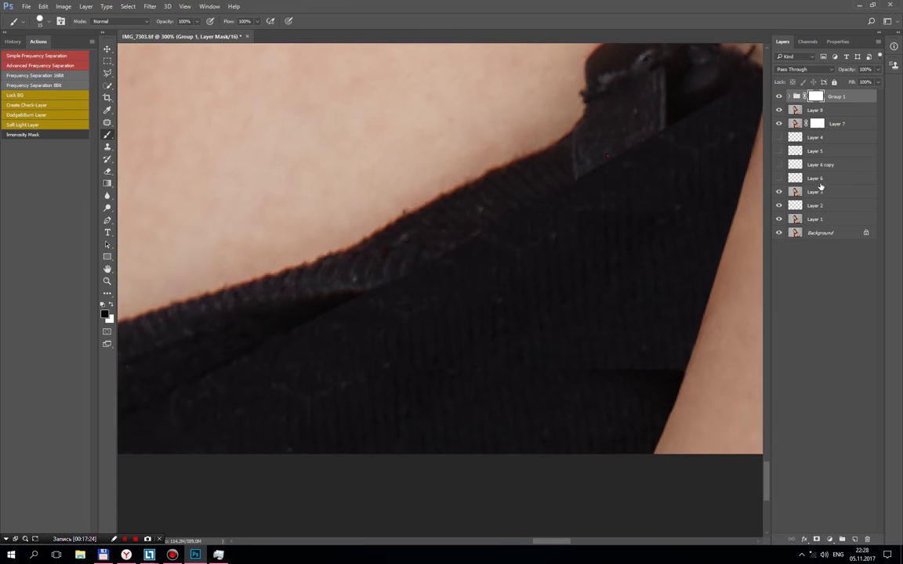
scroll(627, 274, down, 1)
scroll(603, 304, down, 1)
scroll(607, 267, down, 1)
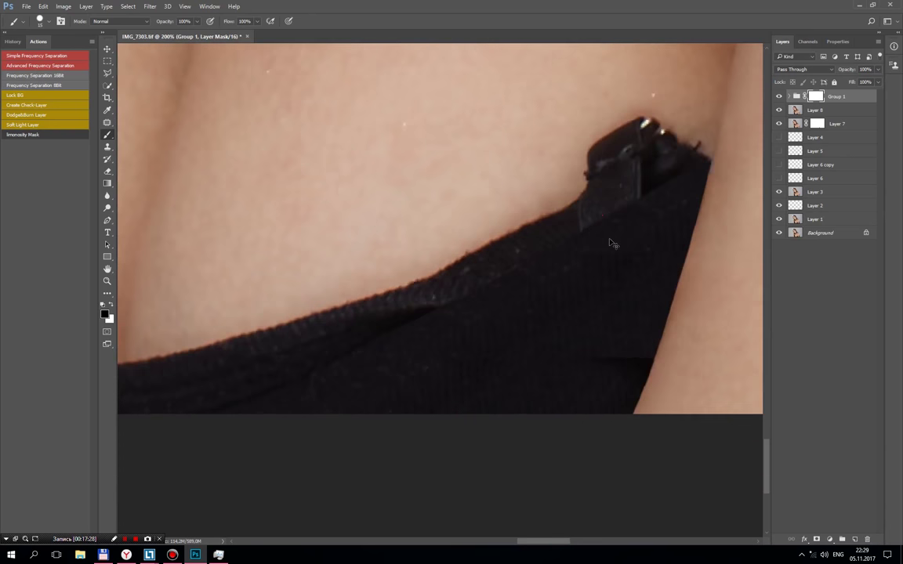
scroll(609, 239, down, 1)
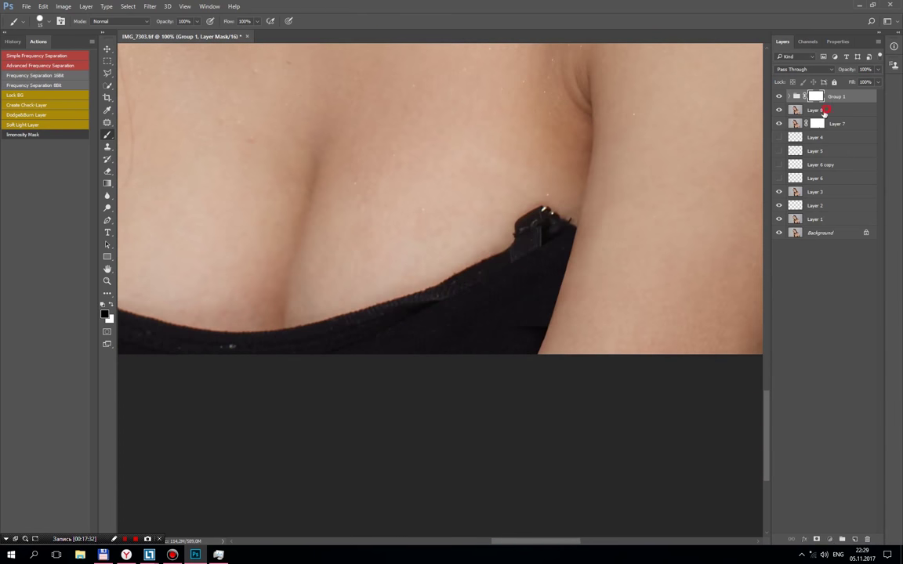
Step: Lasso a piece of the bra edge on Layer 8 and copy it to a new Layer 10
click(823, 112)
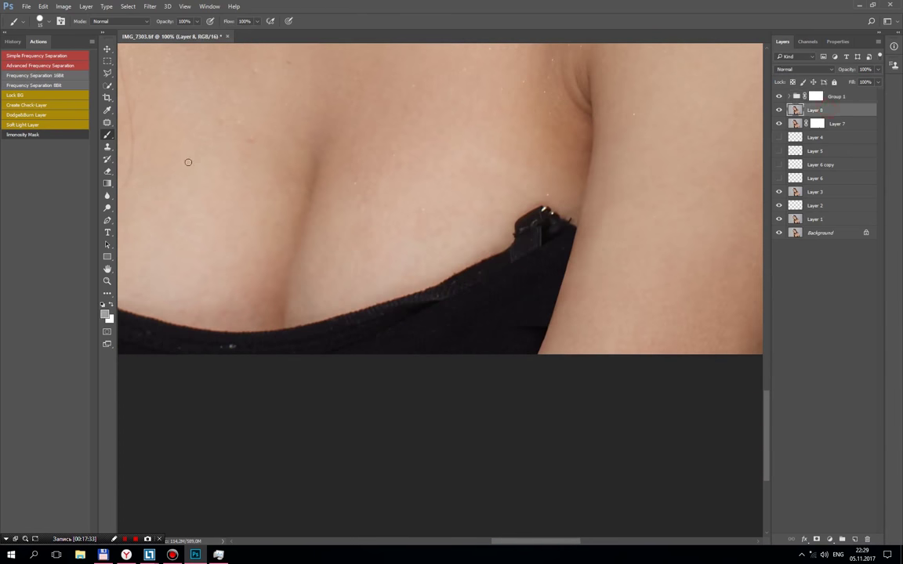
click(105, 74)
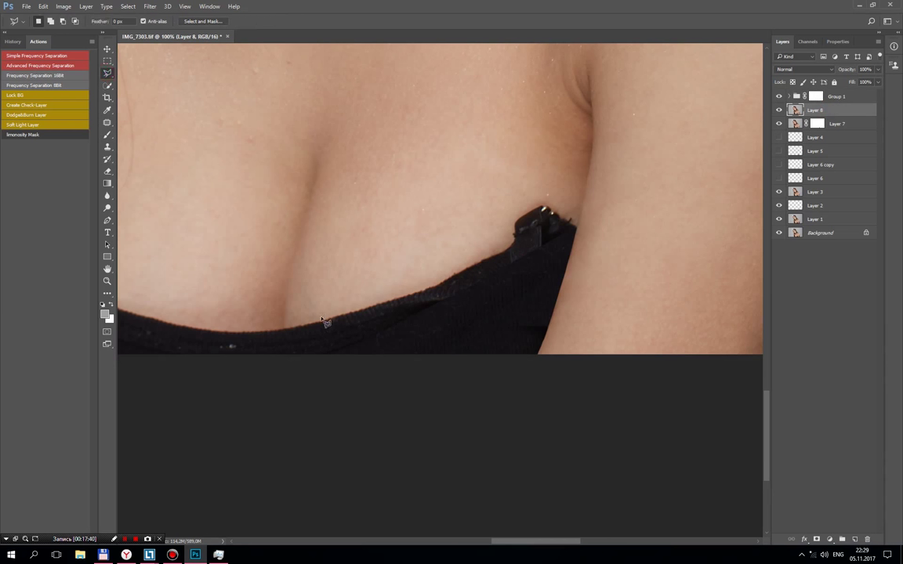
drag(318, 317, 369, 334)
drag(369, 334, 320, 317)
key(ctrl+j)
key(v)
Step: Move Layer 10 above Group 1 and rotate its patch to follow the bra edge
drag(816, 110, 832, 97)
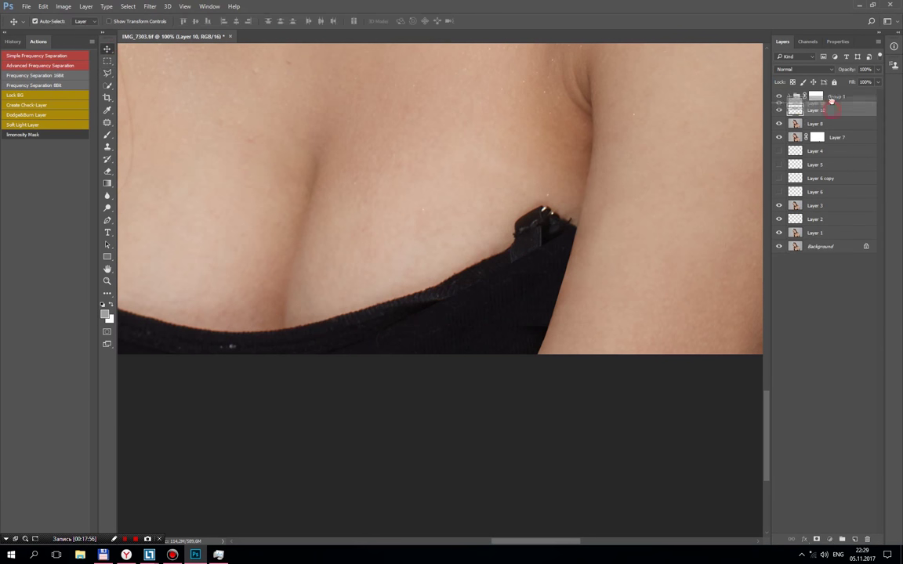
drag(386, 316, 451, 276)
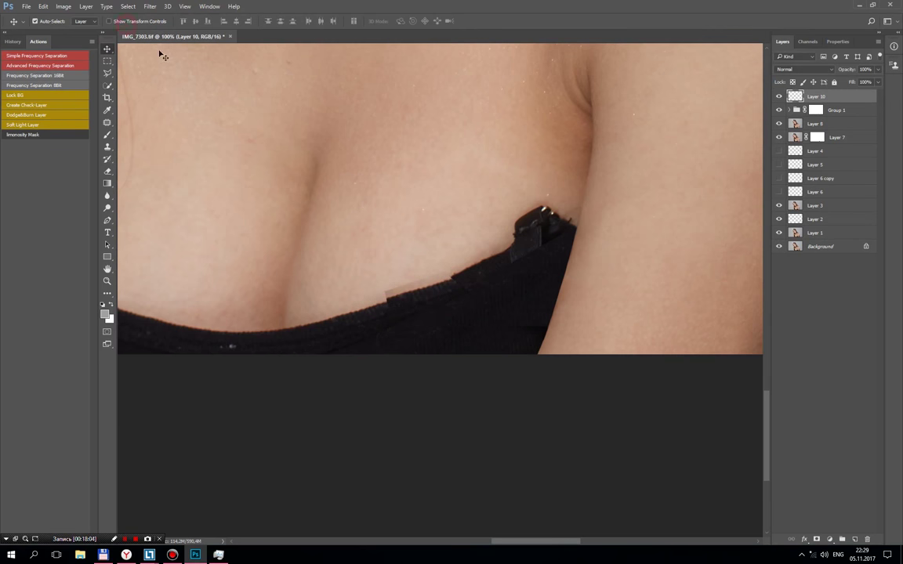
click(109, 21)
drag(479, 267, 475, 261)
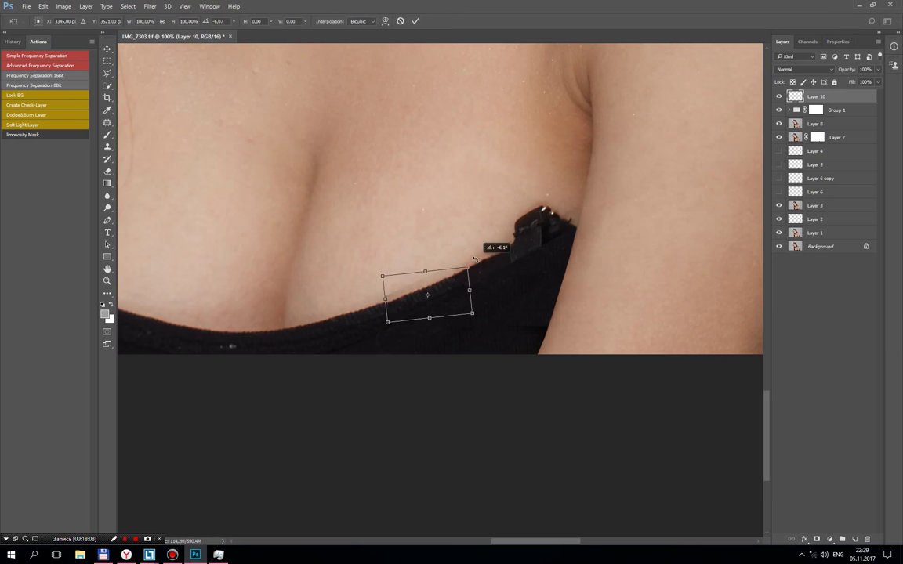
drag(448, 297, 450, 299)
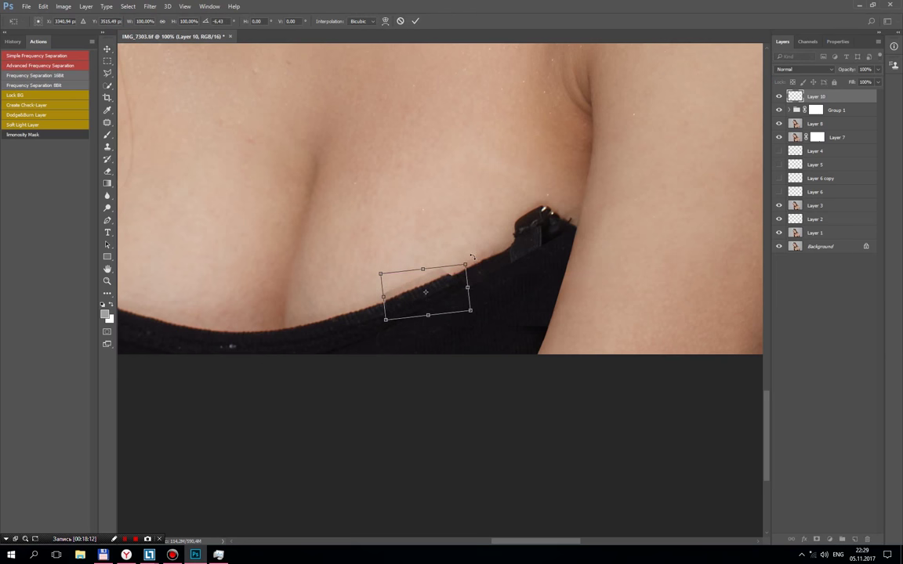
drag(472, 257, 469, 280)
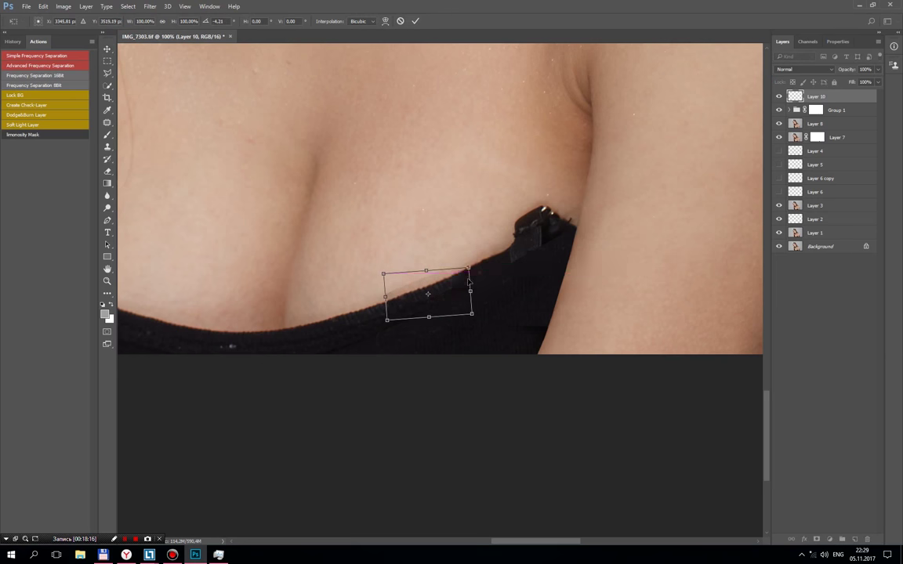
click(415, 21)
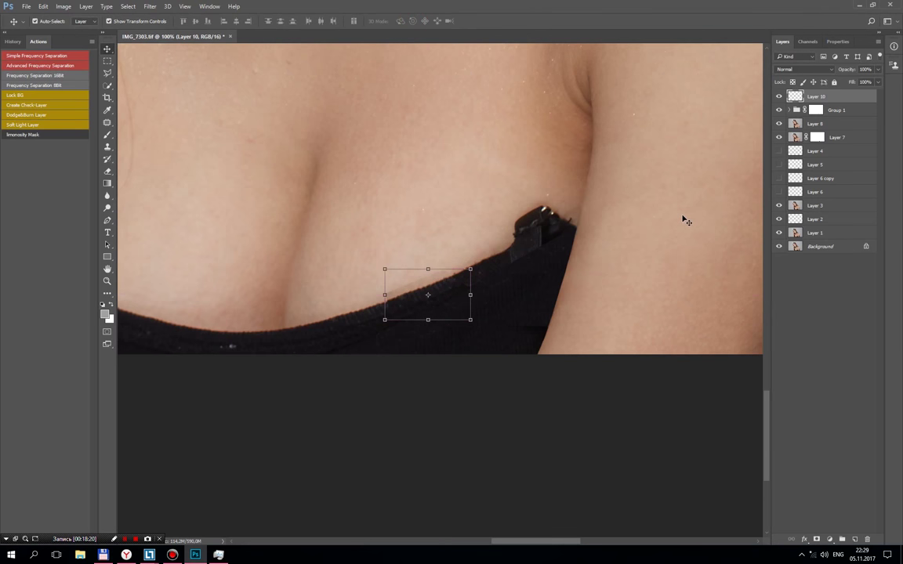
Step: Duplicate the patch three times along the strap edge toward the buckle, rotating to match the slope
key(ctrl+j)
drag(436, 298, 490, 273)
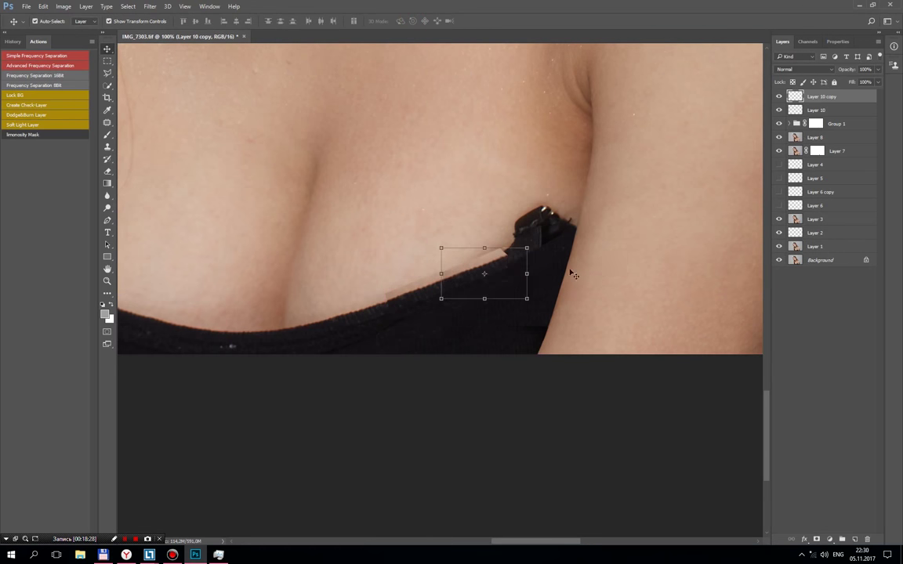
drag(612, 264, 552, 253)
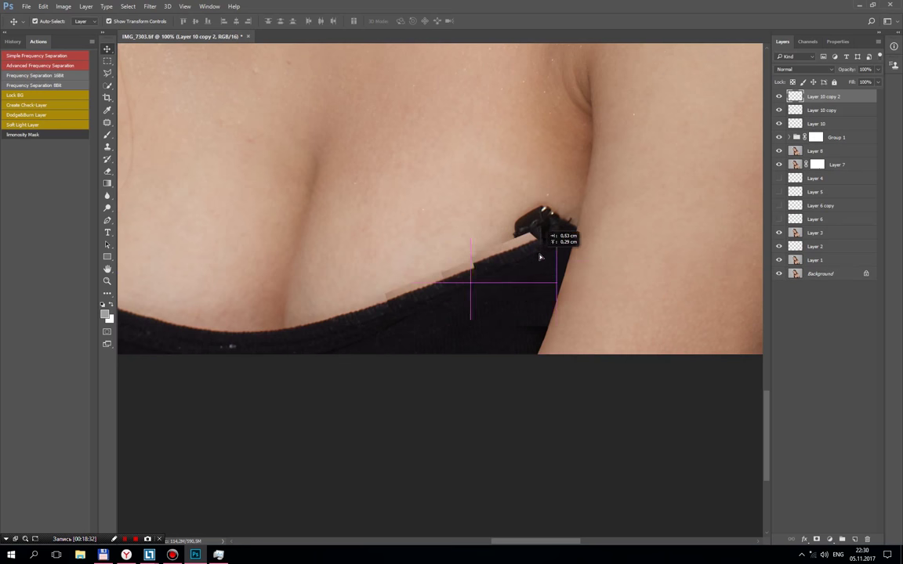
key(ctrl+t)
drag(551, 252, 577, 213)
drag(549, 268, 556, 274)
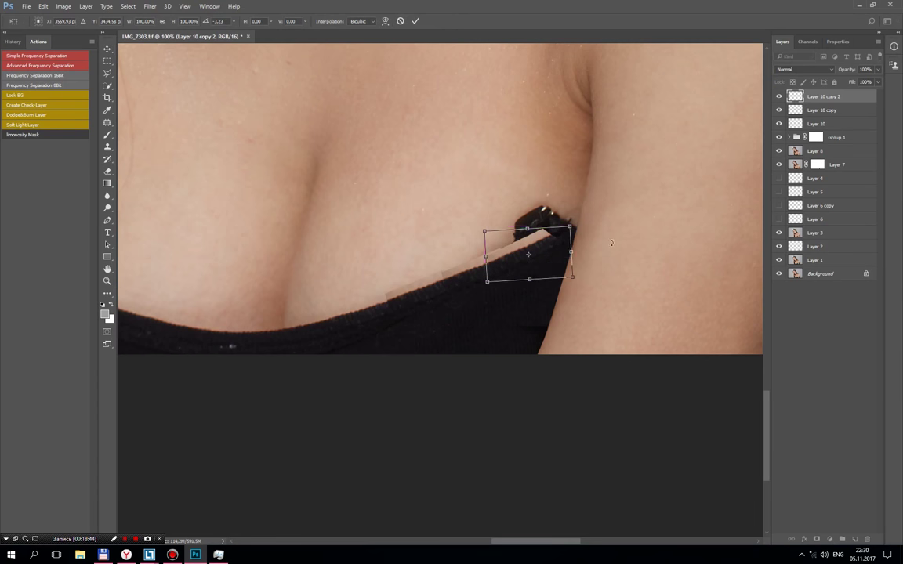
click(416, 21)
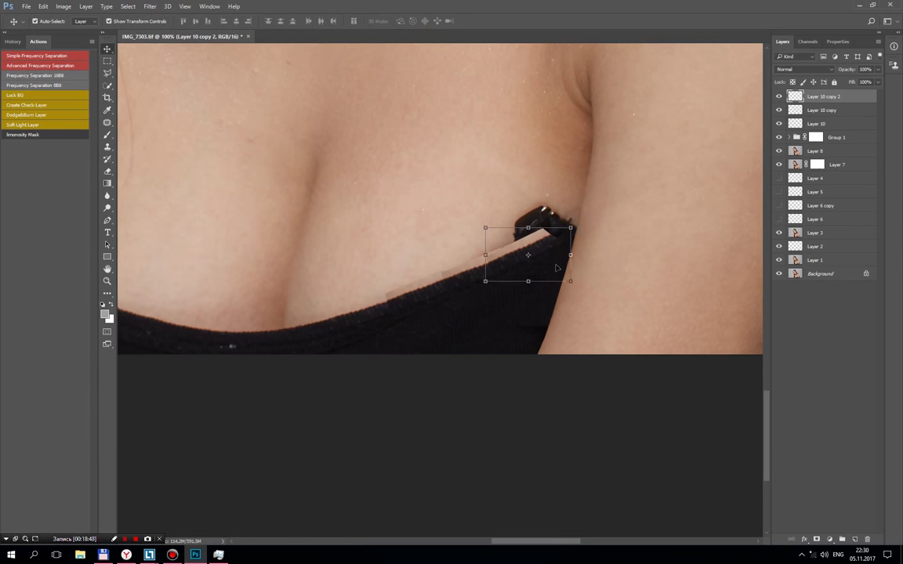
drag(556, 268, 578, 246)
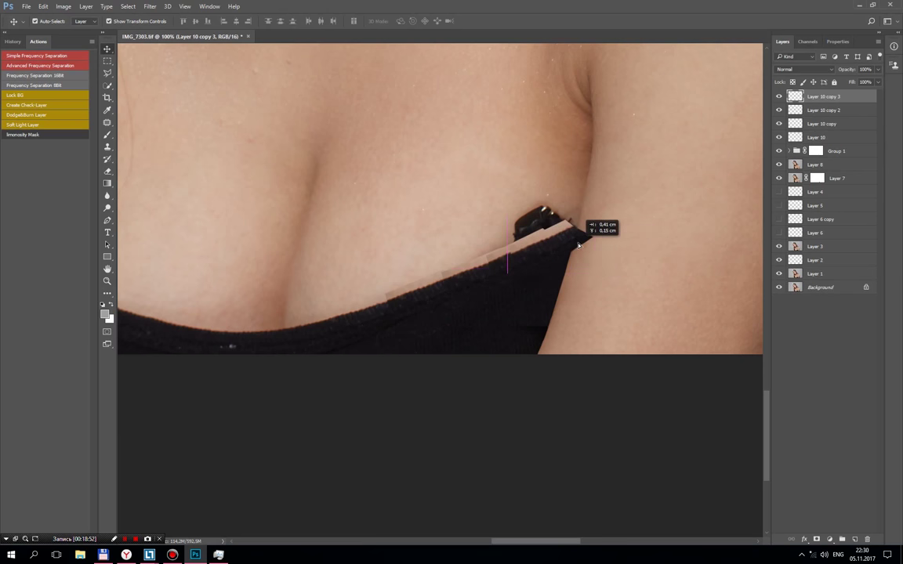
drag(579, 247, 592, 240)
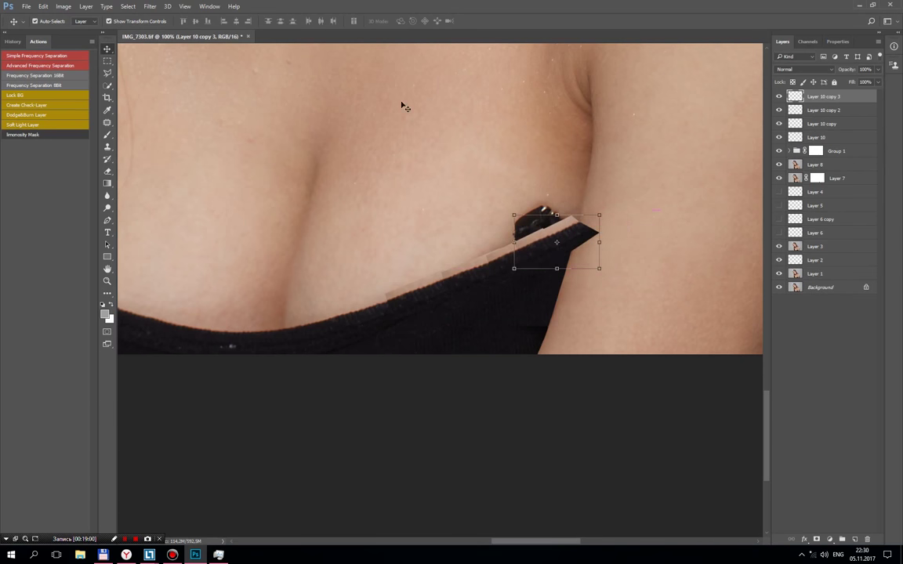
Step: Group Layer 10 and its three copies into Group 2
click(108, 61)
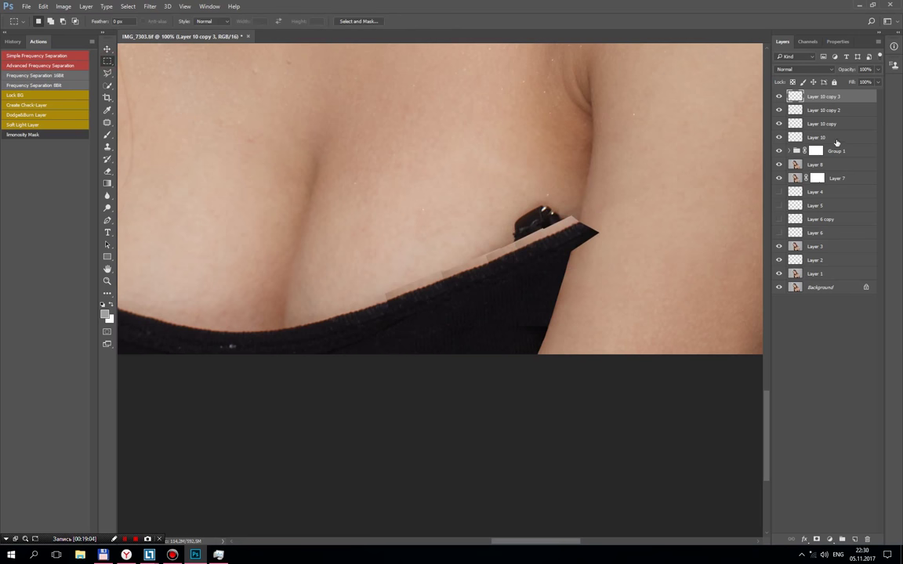
shift+click(835, 137)
key(ctrl+g)
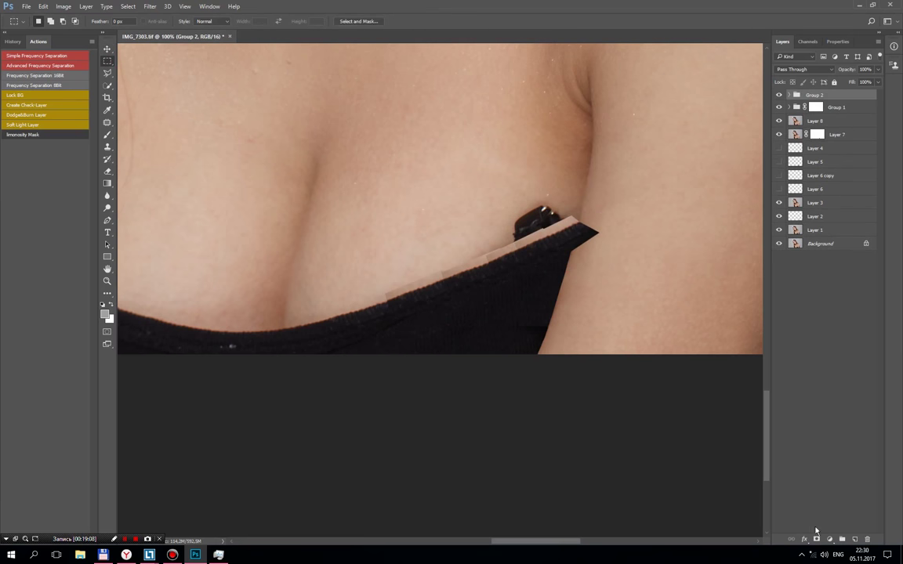
Step: Add a mask to Group 2 and paint out the patches covering the strap tip
click(816, 537)
click(108, 134)
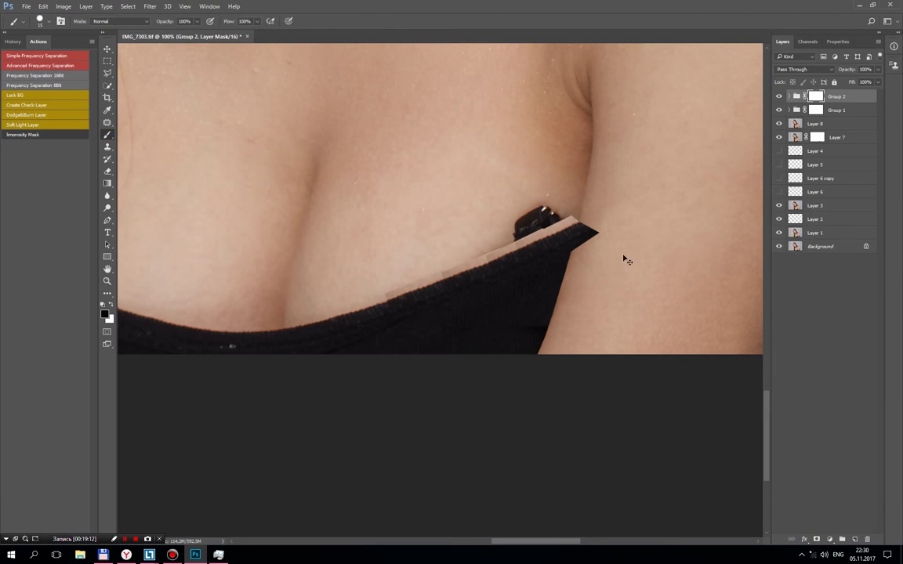
scroll(627, 260, up, 5)
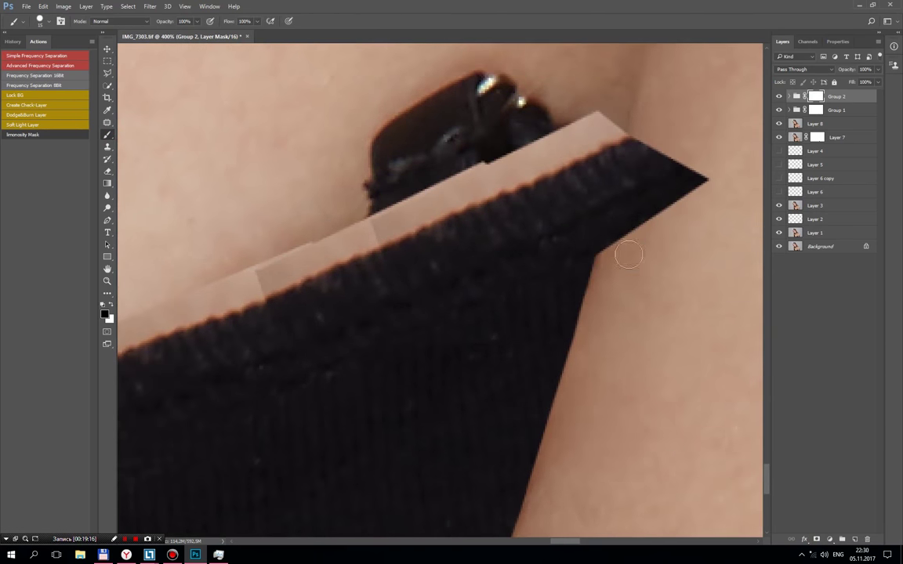
mouse_move(641, 127)
mouse_down()
mouse_move(639, 219)
mouse_move(698, 181)
mouse_up()
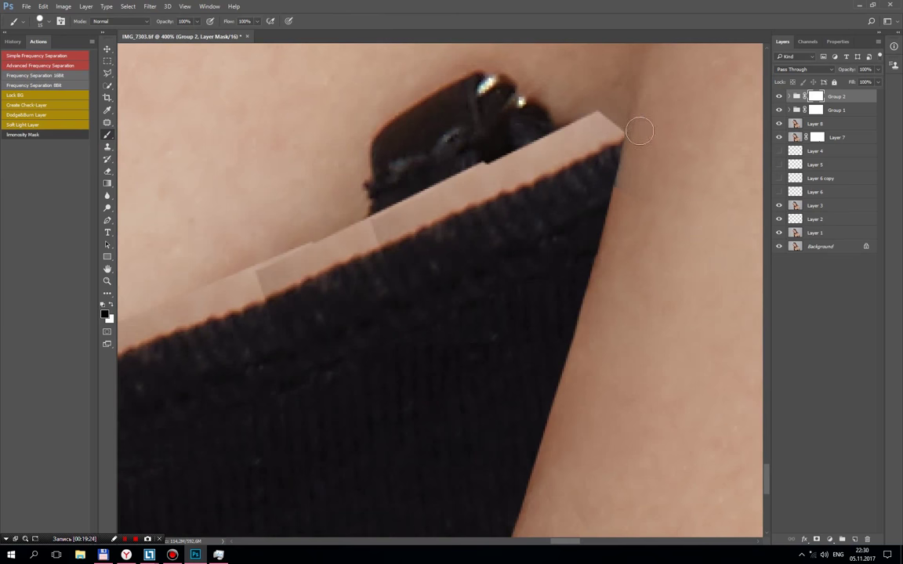
drag(496, 255, 566, 296)
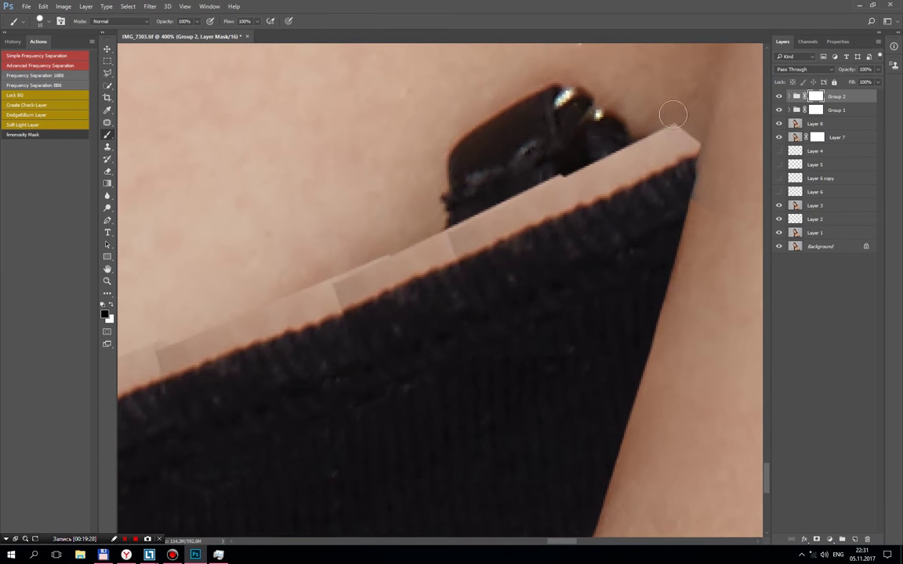
mouse_move(691, 133)
mouse_down()
mouse_move(667, 153)
mouse_move(604, 137)
mouse_move(599, 151)
mouse_move(265, 280)
mouse_move(417, 261)
mouse_move(475, 232)
mouse_move(353, 292)
mouse_move(324, 296)
mouse_move(303, 317)
mouse_up()
Step: Mask the skin strip over the strap, reveal the dark buckle, and clean the skin-to-fabric edge
click(486, 228)
mouse_move(501, 226)
mouse_down()
mouse_move(648, 165)
mouse_move(645, 157)
mouse_up()
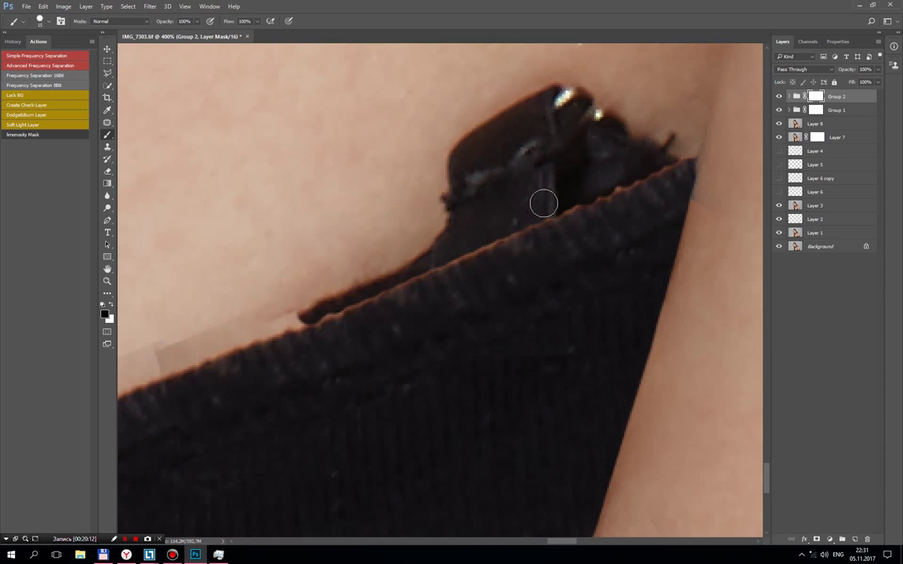
click(673, 148)
mouse_move(373, 268)
mouse_down()
mouse_move(521, 227)
mouse_move(475, 245)
mouse_up()
drag(406, 303, 563, 261)
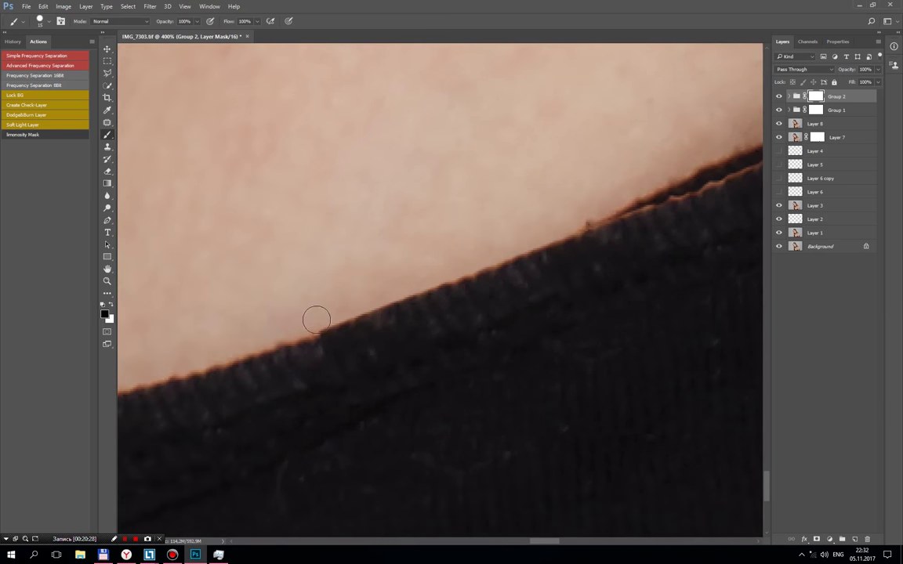
drag(363, 299, 512, 244)
click(550, 233)
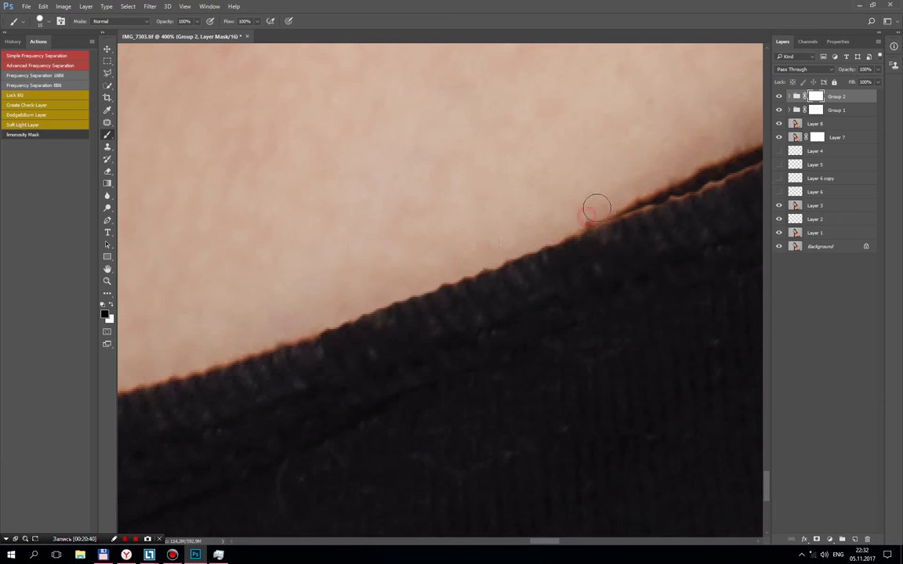
drag(705, 184, 423, 306)
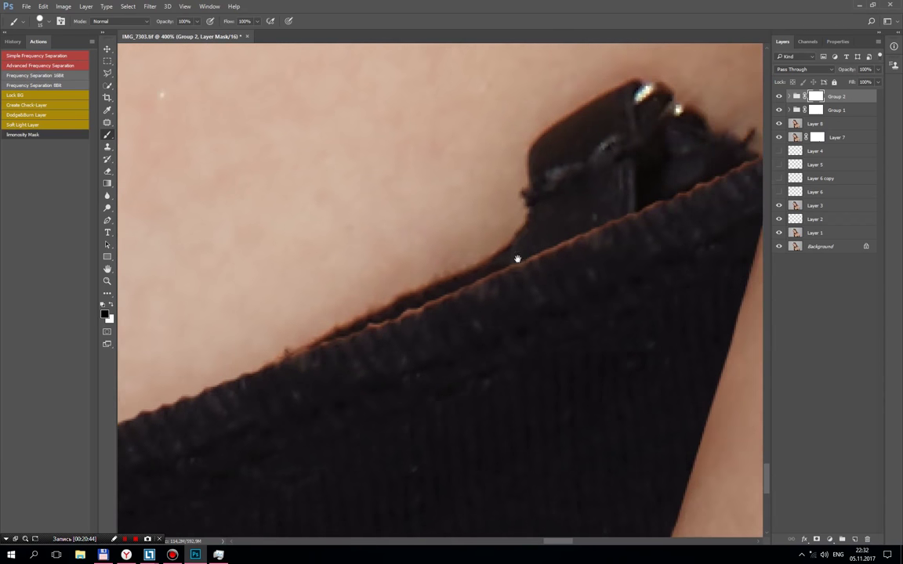
click(819, 124)
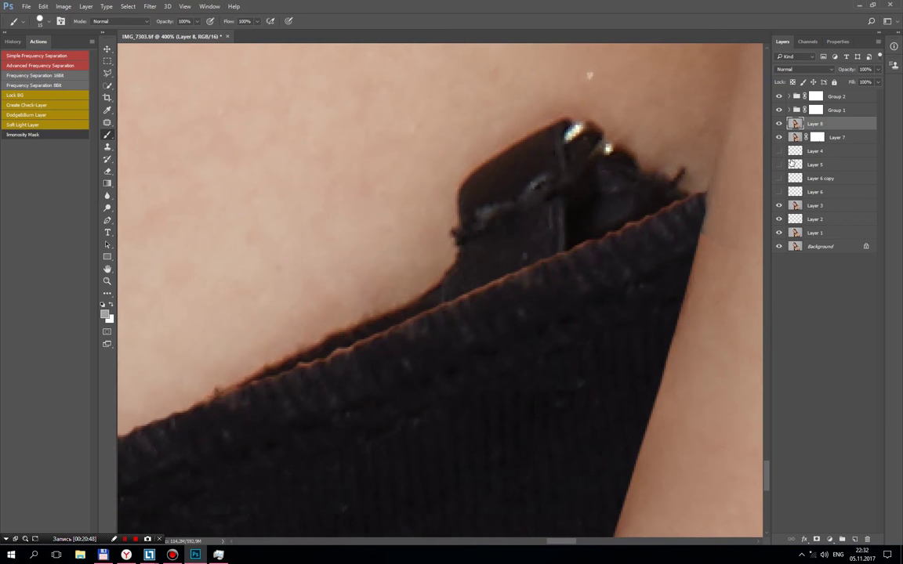
key(ctrl+minus)
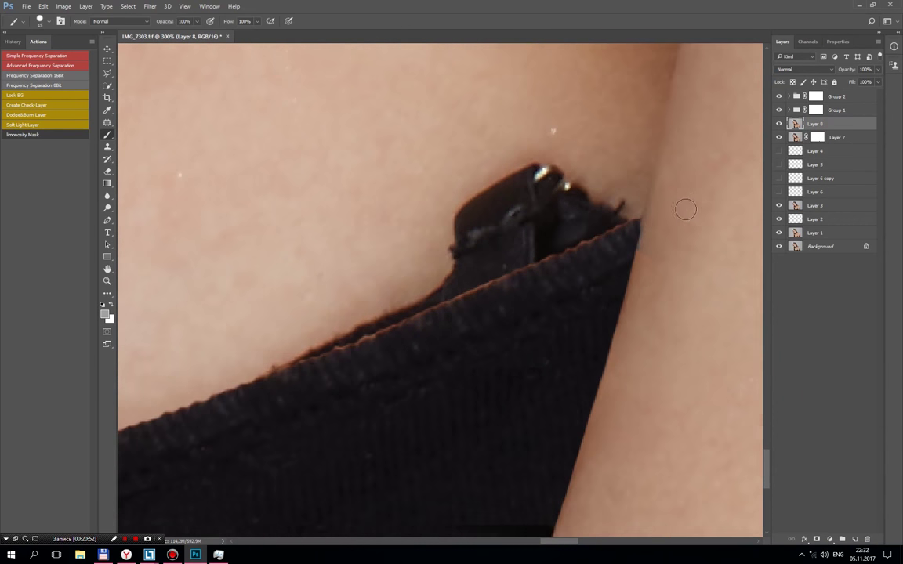
click(107, 147)
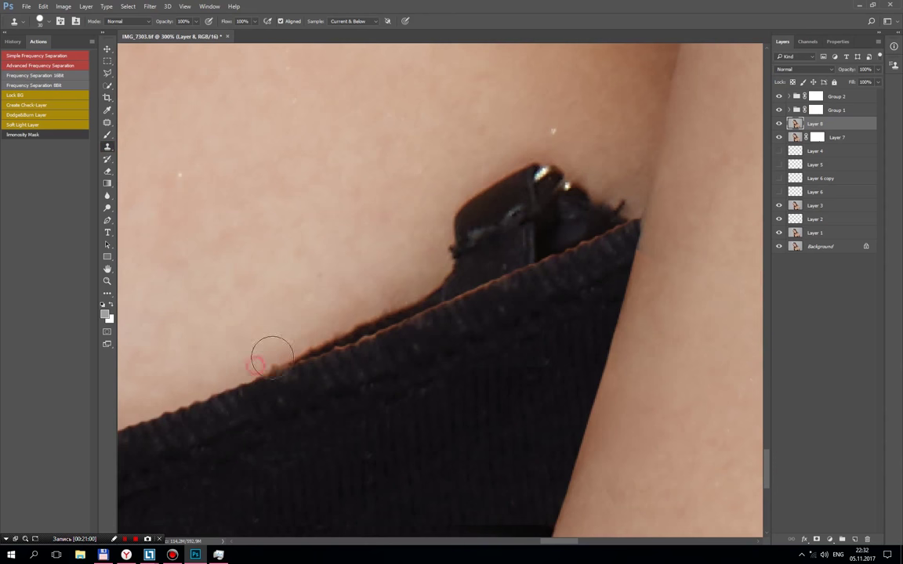
drag(273, 358, 345, 320)
key(ctrl+z)
alt+click(403, 255)
drag(439, 288, 242, 376)
key(ctrl+z)
key(ctrl+minus)
key(ctrl+minus)
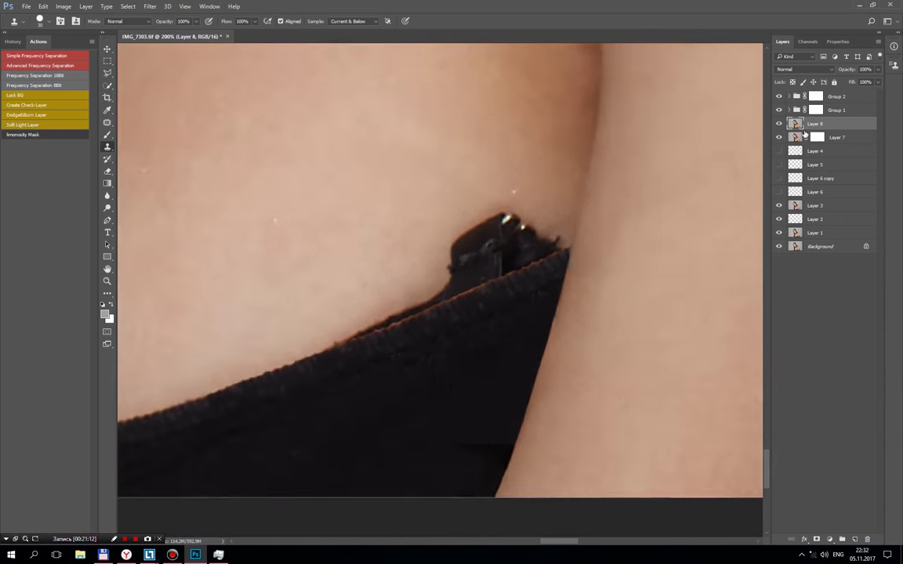
key(ctrl+minus)
key(ctrl+plus)
key(ctrl+plus)
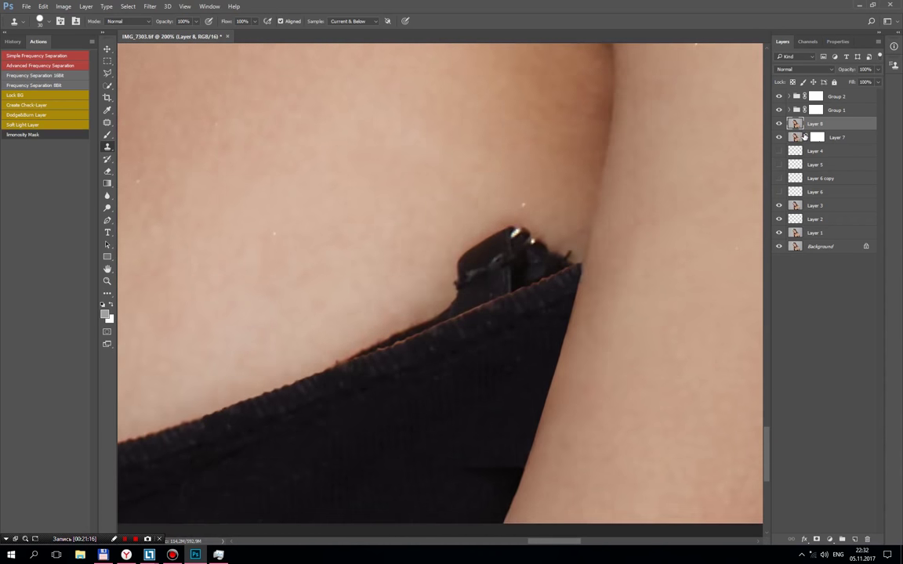
key(ctrl+plus)
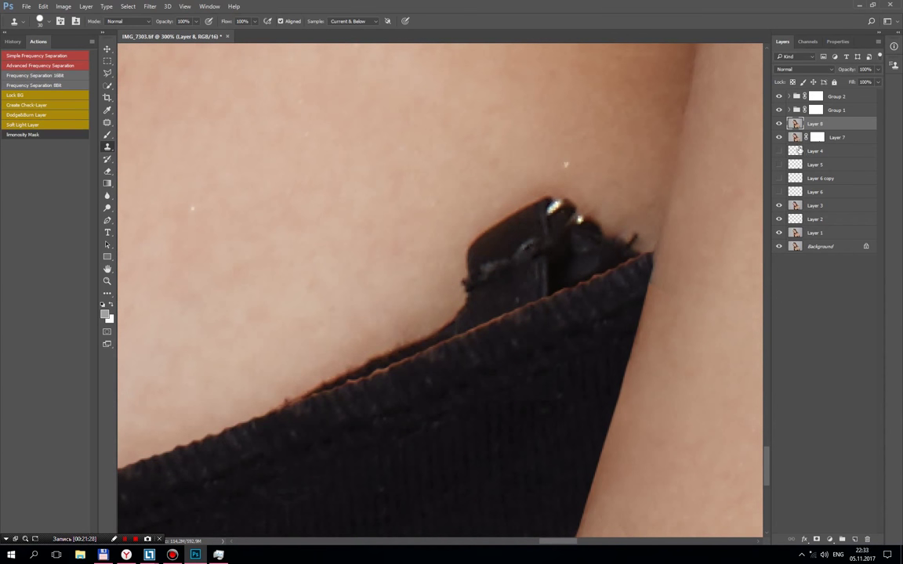
key(l)
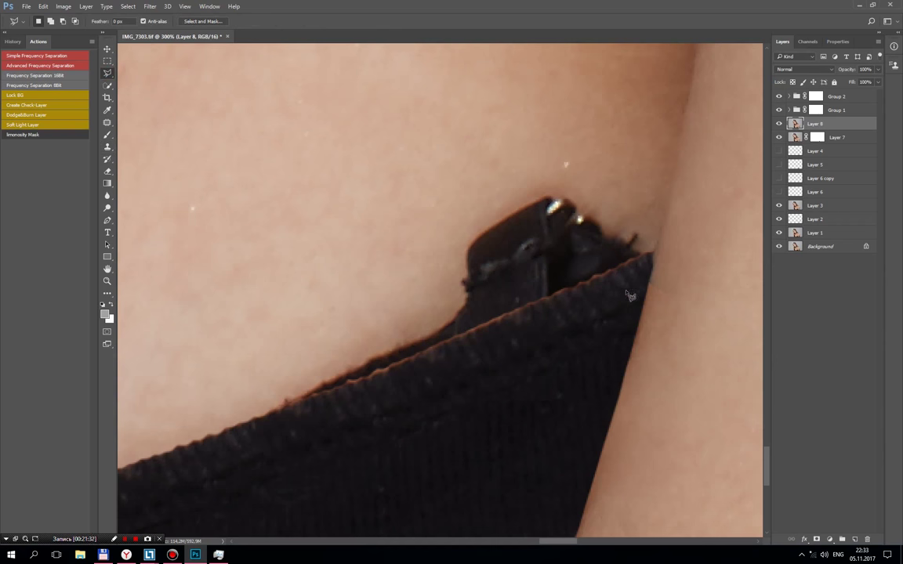
key(ctrl+minus)
key(ctrl+minus)
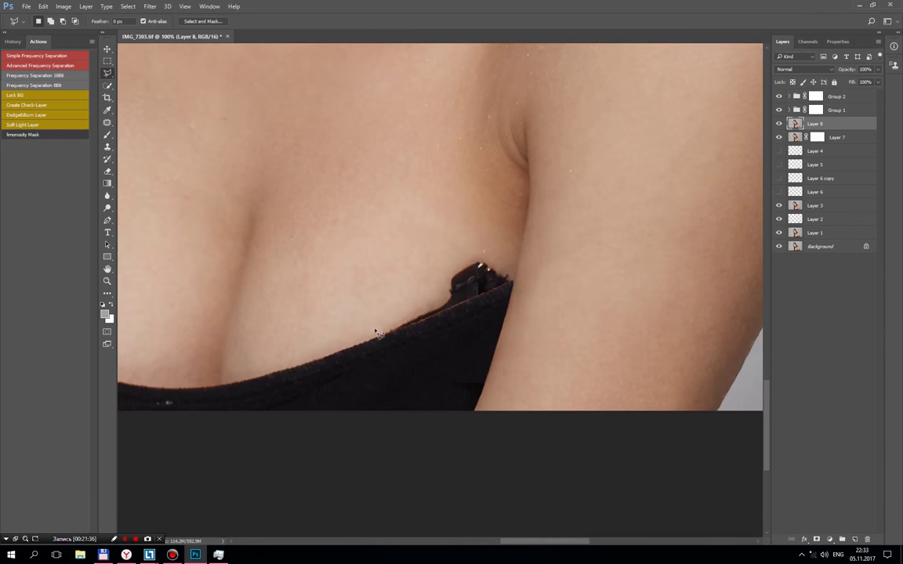
Step: Copy a skin area onto a new Layer 11 and stretch it taller with Free Transform
mouse_move(376, 331)
mouse_down()
mouse_move(379, 350)
mouse_move(494, 341)
mouse_move(529, 251)
mouse_move(382, 205)
mouse_up()
click(375, 329)
key(ctrl+j)
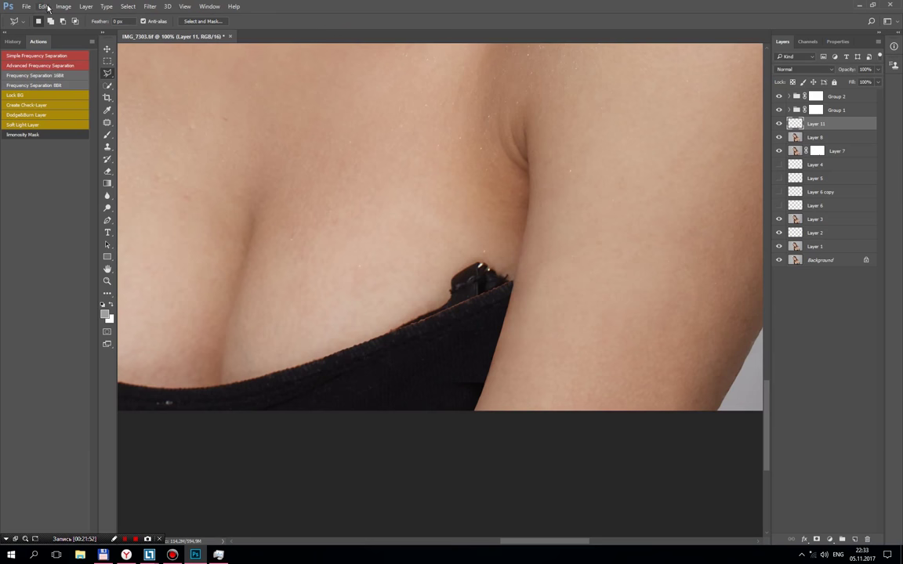
click(43, 6)
click(78, 171)
drag(450, 361, 452, 384)
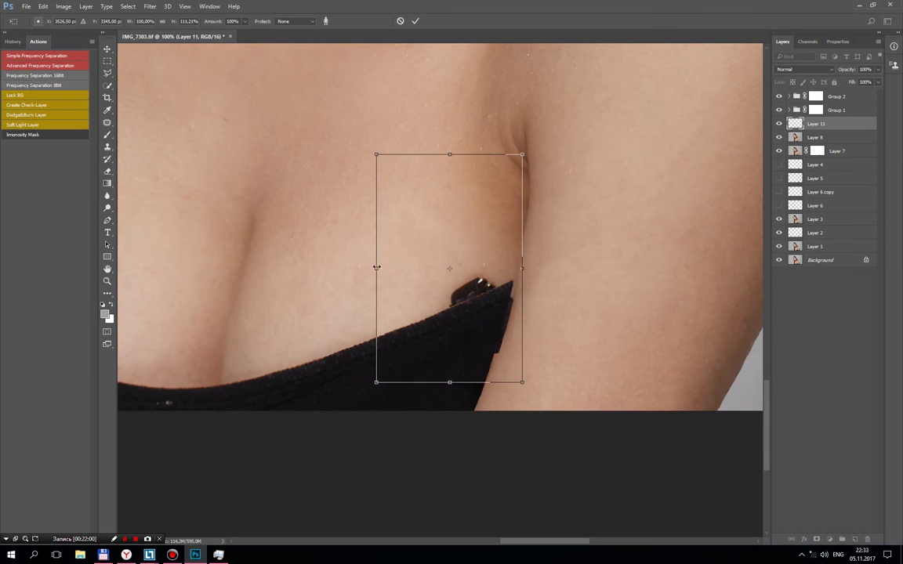
click(415, 21)
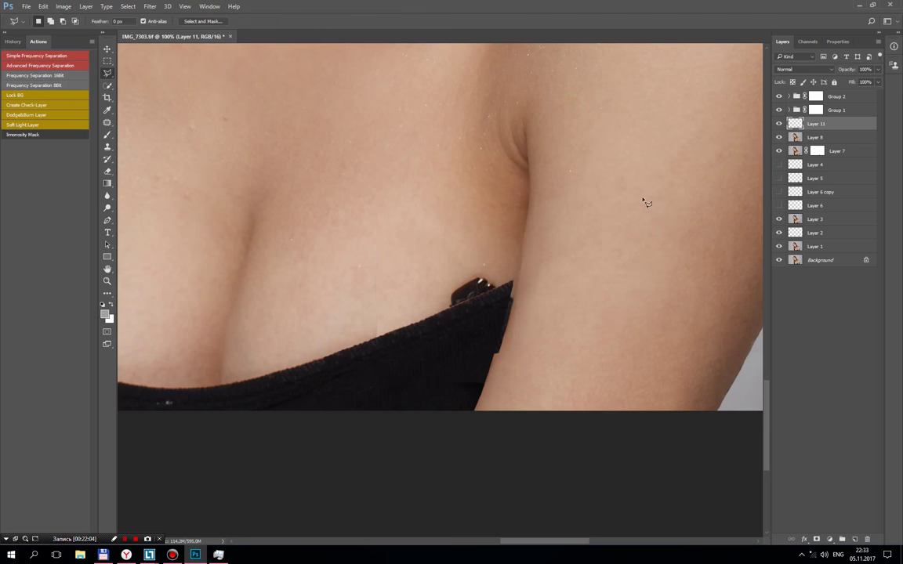
click(778, 124)
Step: Add a mask to Layer 11 and set up a soft round brush at size 25
click(817, 539)
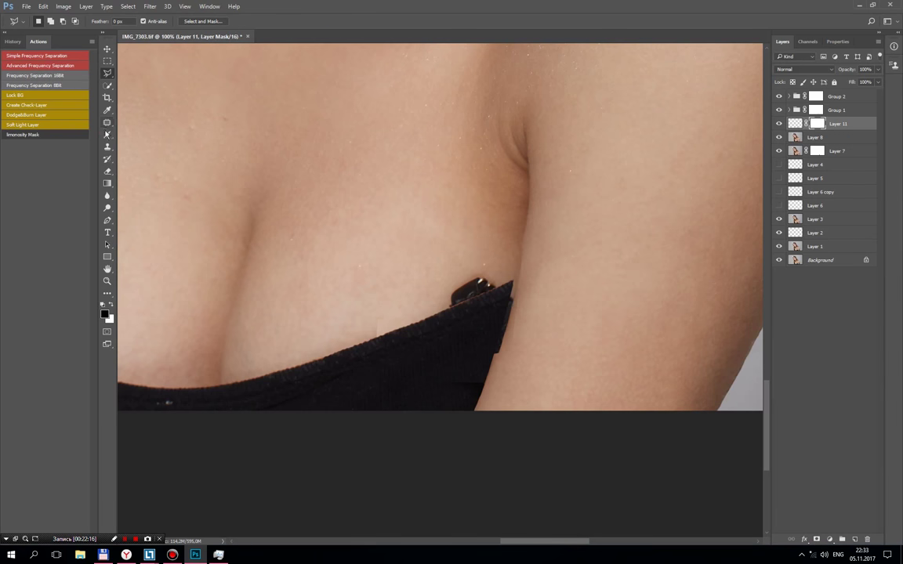
key(b)
click(43, 21)
click(20, 113)
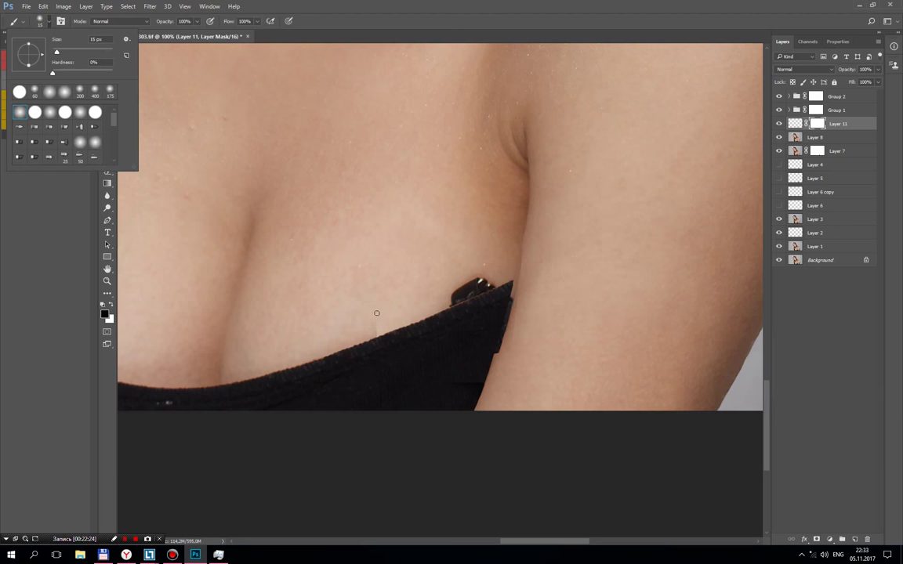
click(377, 313)
key(bracketright)
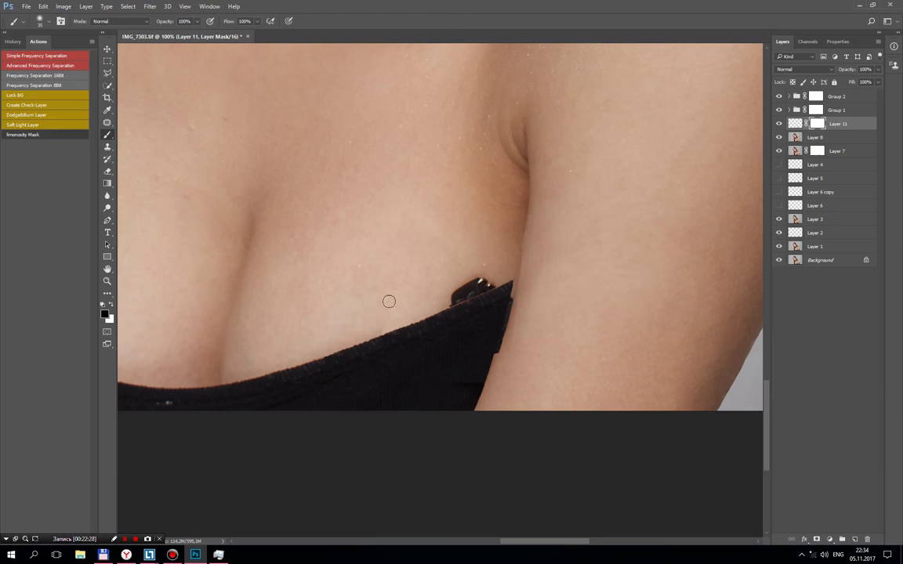
Step: Paint Layer 11's mask along the fabric edge by the arm, then hide Groups 1 and 2
drag(420, 291, 370, 316)
drag(495, 360, 520, 298)
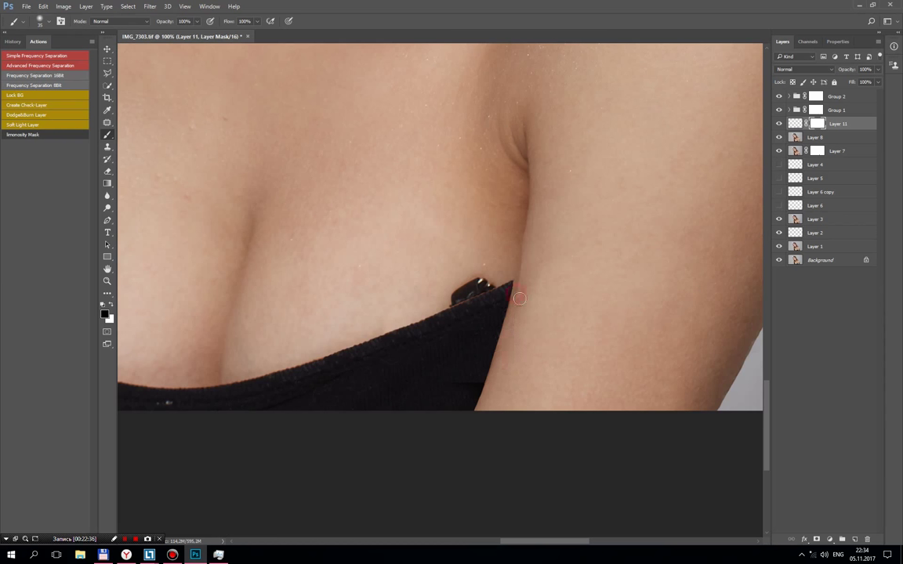
drag(504, 354, 519, 297)
drag(497, 388, 496, 402)
click(814, 138)
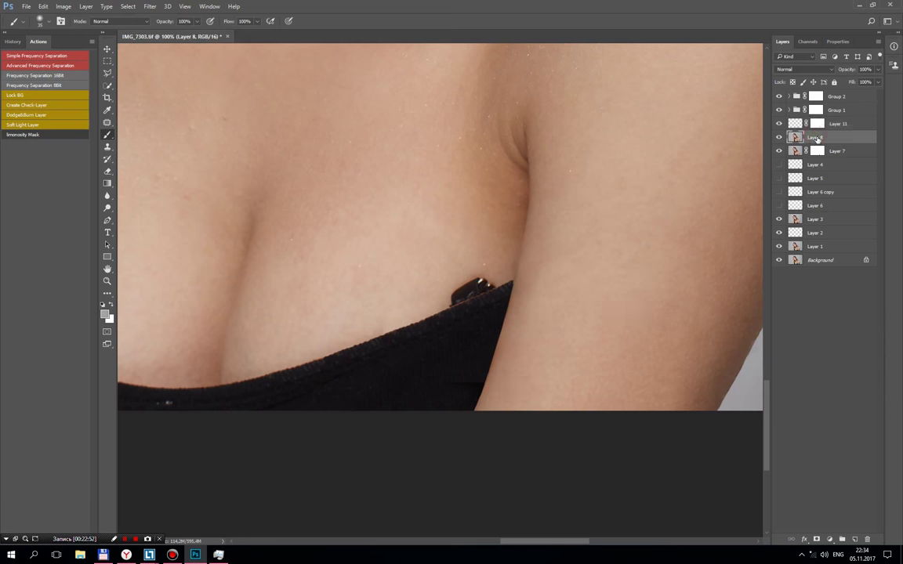
click(815, 123)
click(778, 96)
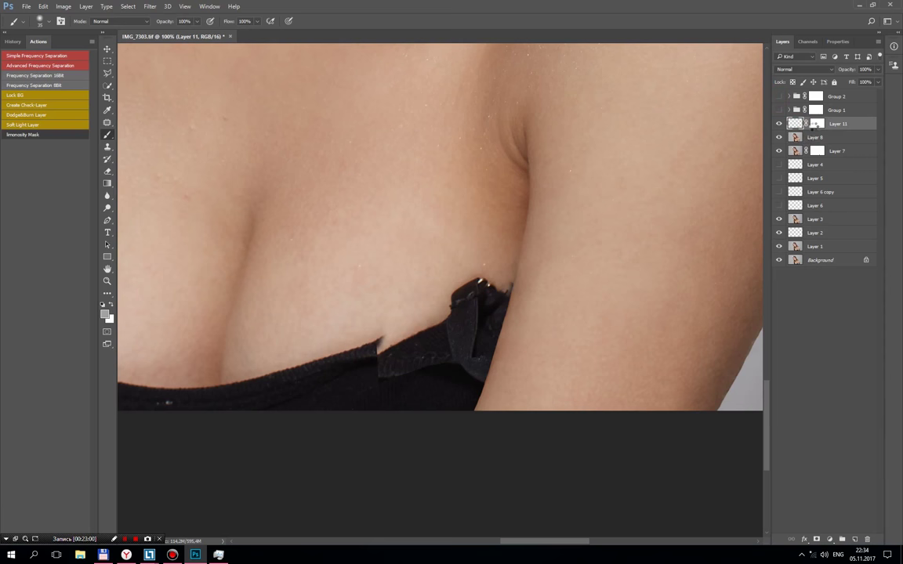
Step: Stamp all visible layers into a new Layer 12 and show Groups 1 and 2 again
key(ctrl+alt+shift+e)
click(779, 110)
click(780, 95)
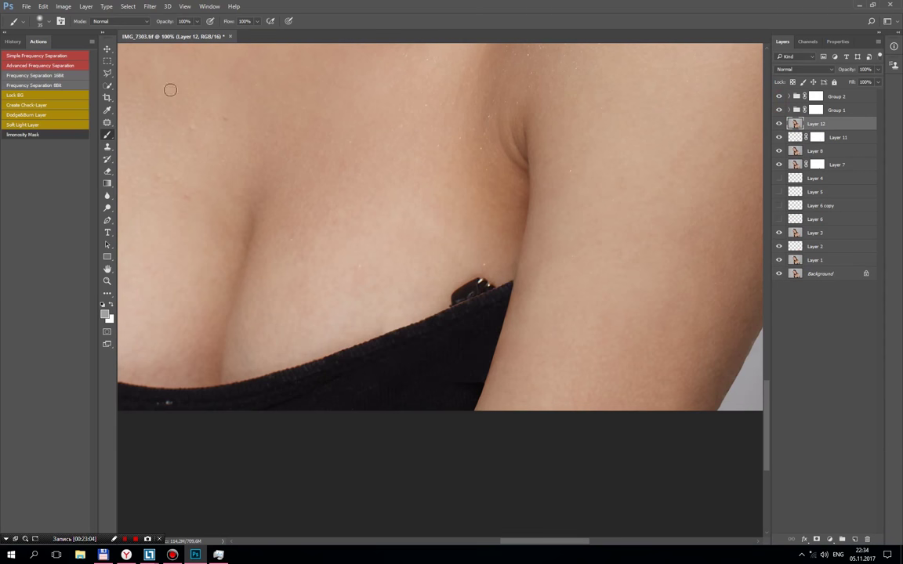
Step: Polygonal-lasso the chest area down to the black top and copy it to Layer 13
click(108, 73)
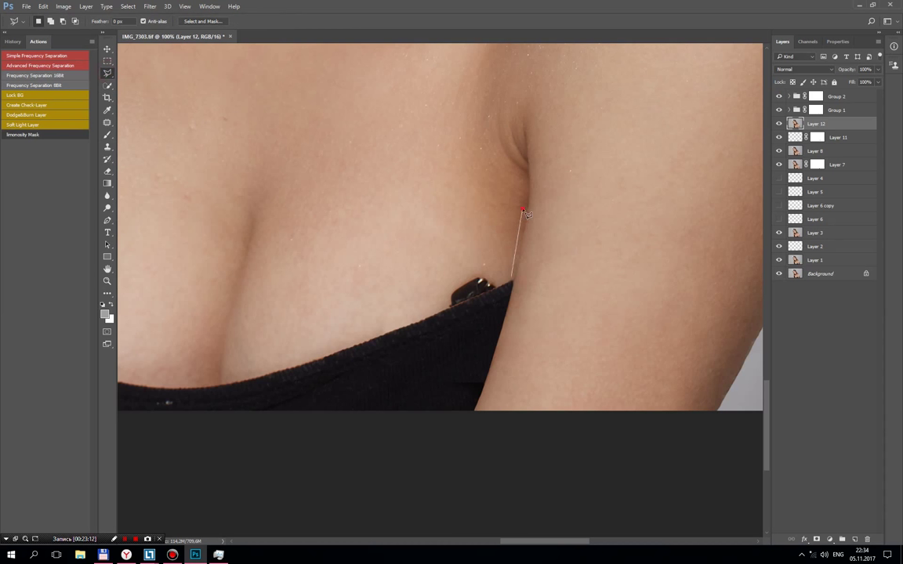
click(408, 179)
click(339, 282)
click(331, 345)
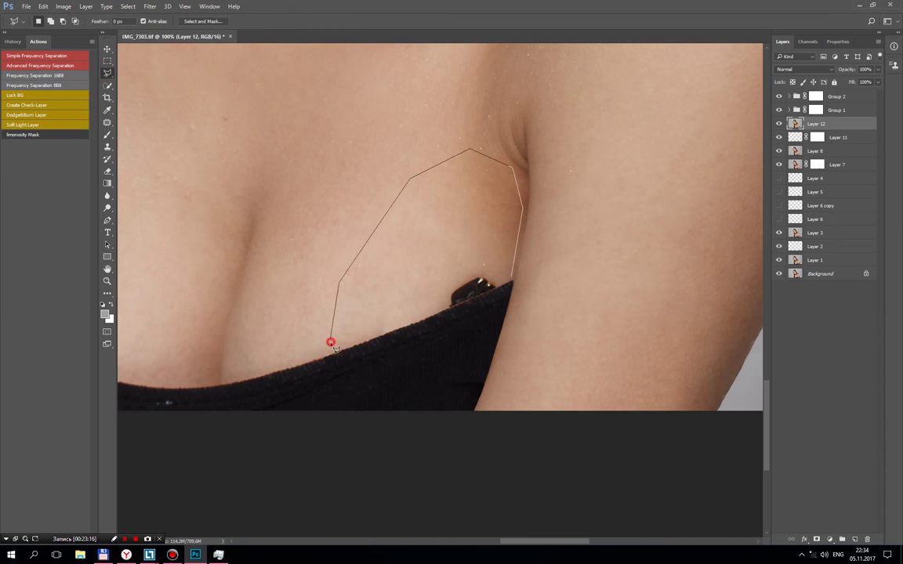
click(349, 365)
click(428, 378)
click(498, 359)
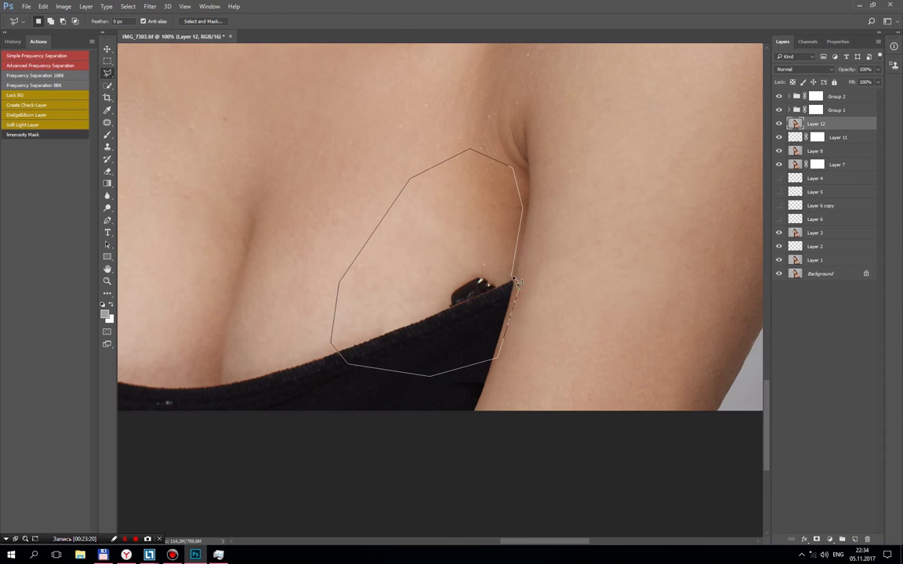
click(525, 289)
key(ctrl+j)
Step: Free Transform the copied patch, stretching it down to the image's bottom edge
click(43, 7)
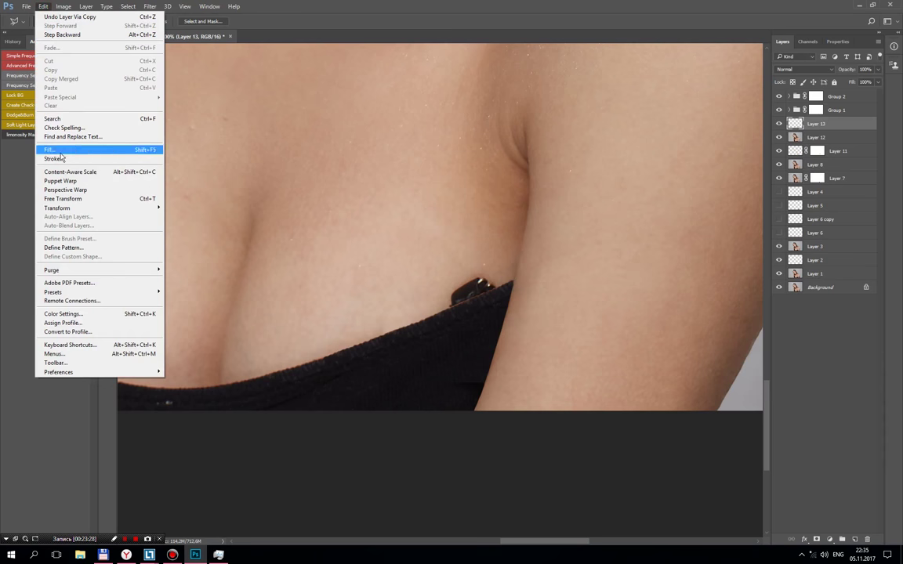
click(54, 195)
drag(428, 377, 442, 385)
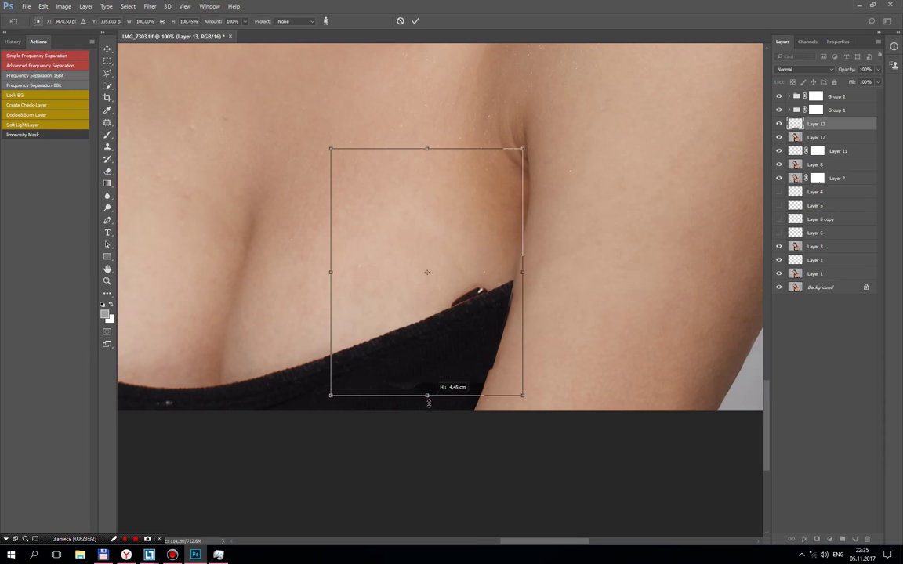
key(Return)
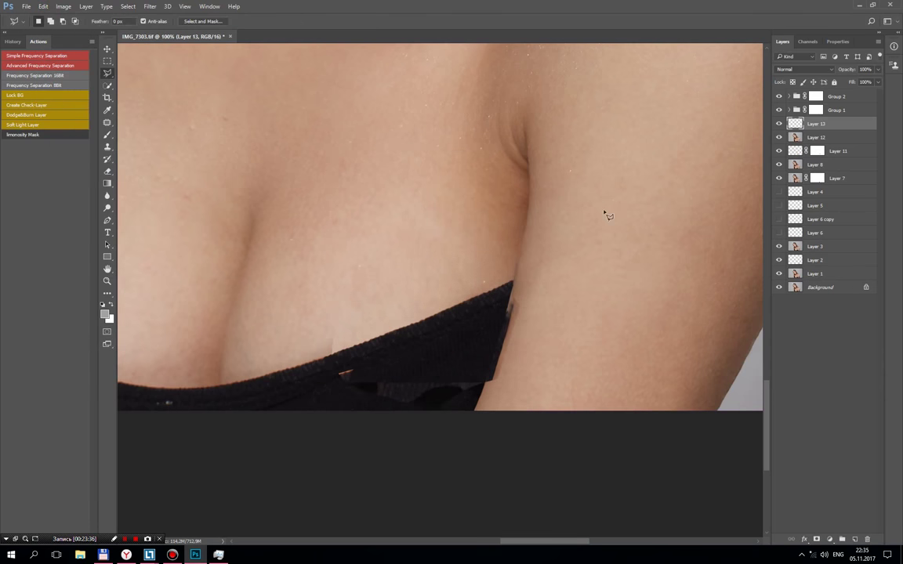
Step: Mask Layer 13 and brush away the grey and light slivers along the fabric edge
click(816, 539)
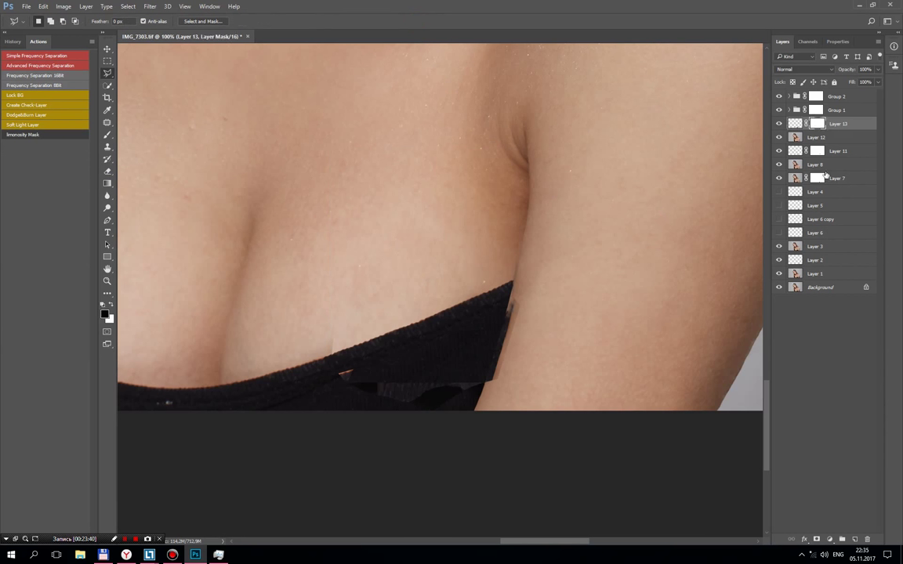
key(b)
drag(509, 304, 502, 367)
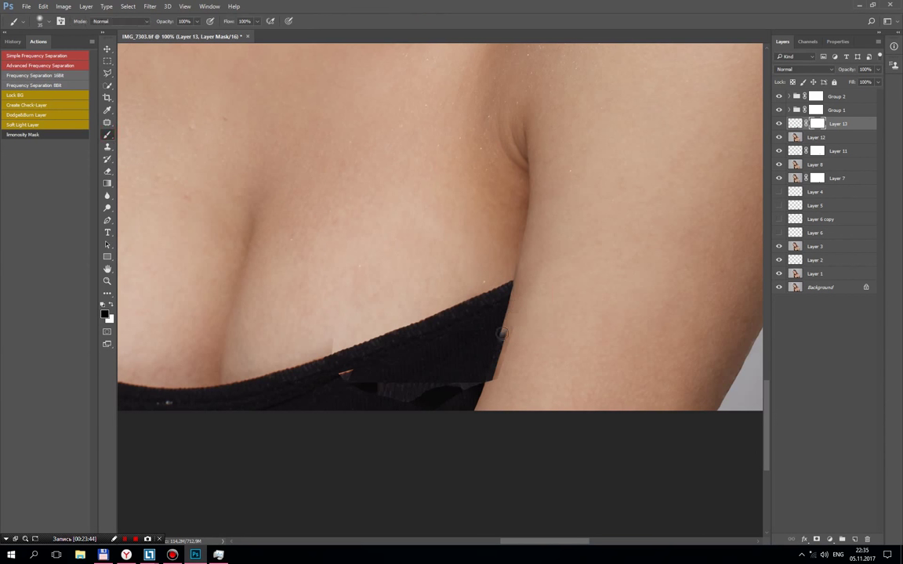
drag(422, 396, 376, 370)
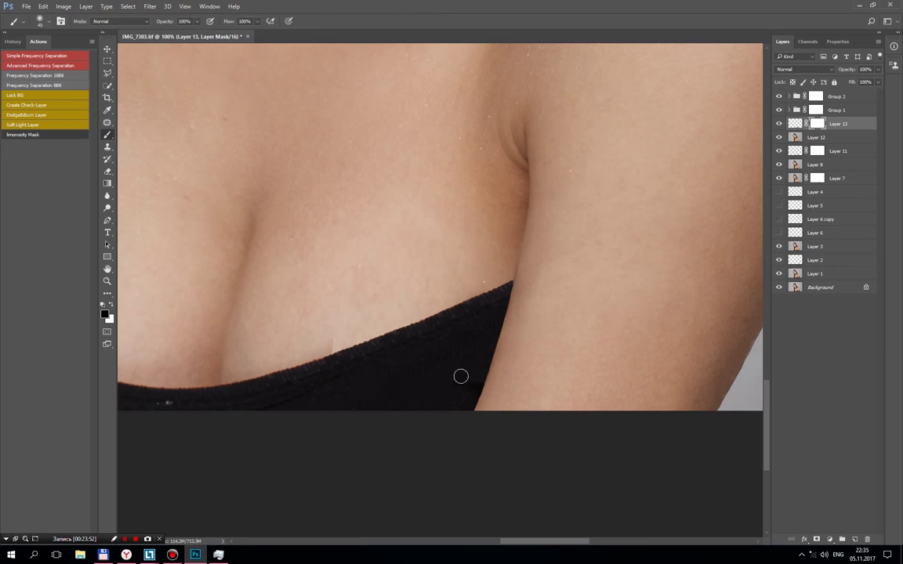
key(bracketright)
key(bracketright)
key(bracketright)
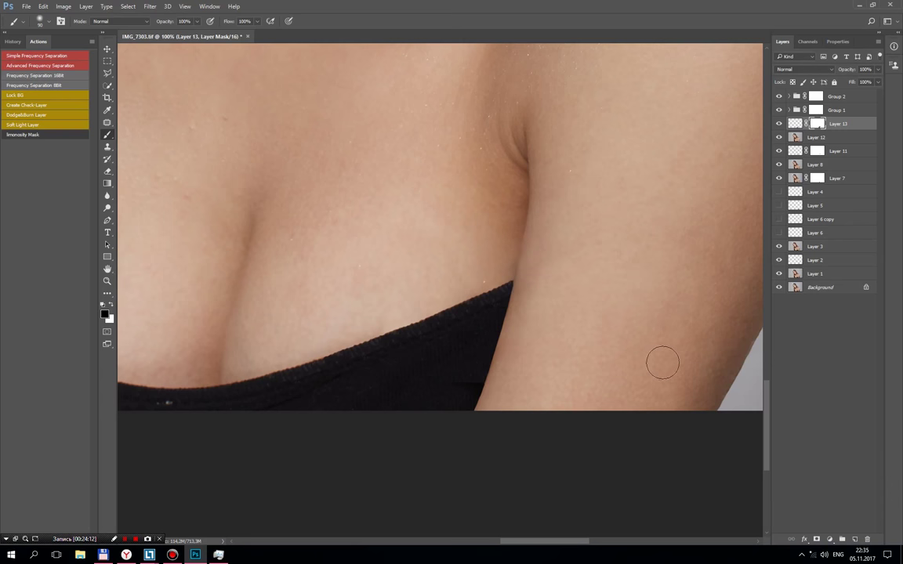
Step: Zoom out, pan over the left arm and strap, and zoom back out to view the portrait
scroll(658, 361, down, 1)
scroll(658, 362, down, 2)
scroll(657, 363, down, 2)
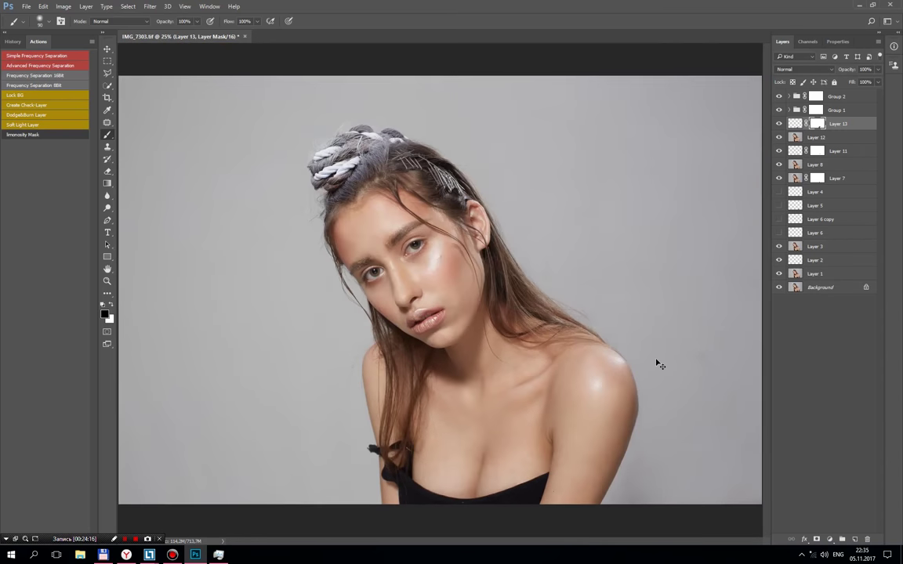
scroll(655, 363, up, 3)
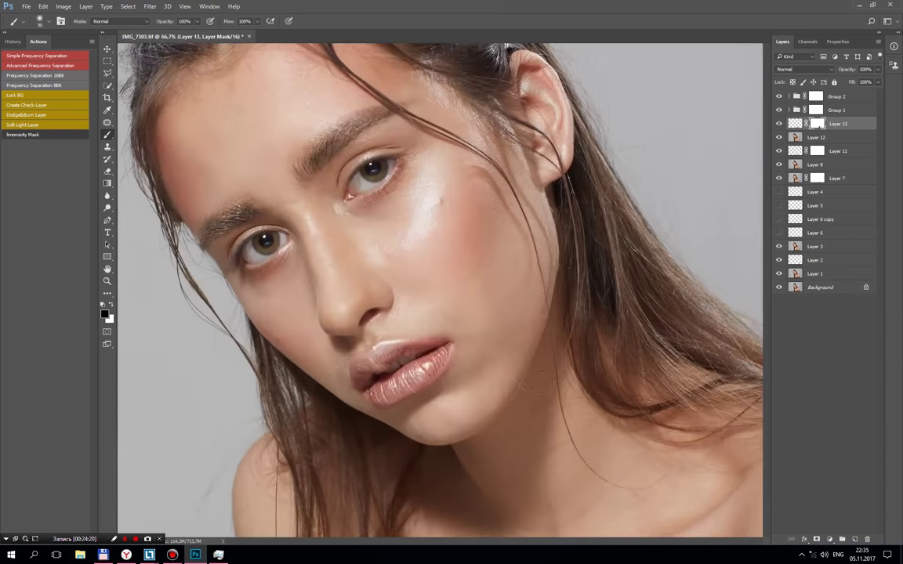
scroll(548, 188, down, 3)
scroll(531, 167, down, 5)
scroll(531, 167, down, 5)
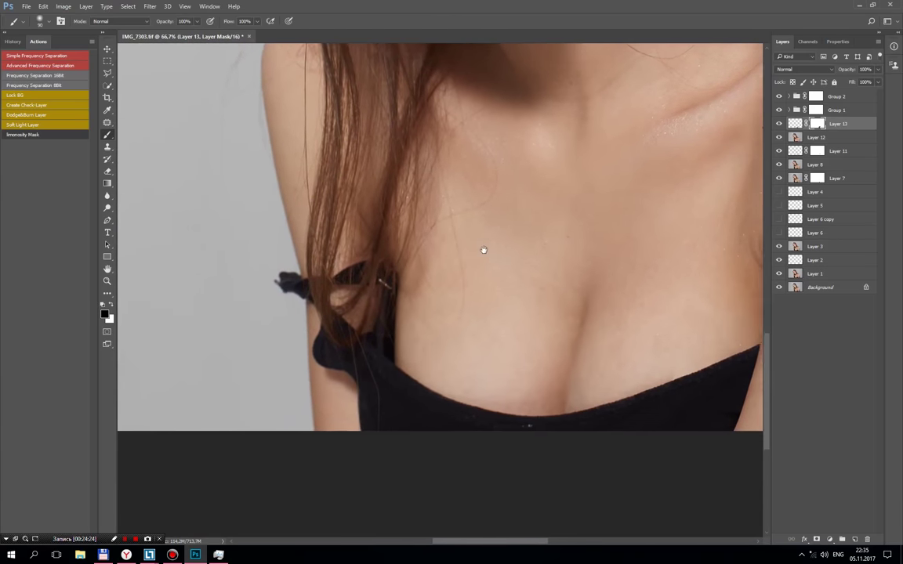
drag(474, 271, 427, 313)
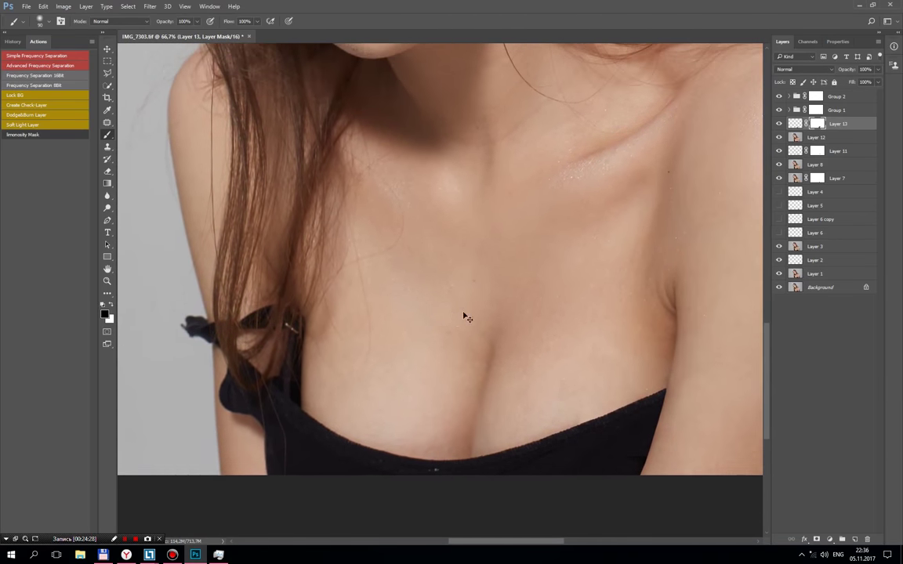
scroll(466, 319, down, 3)
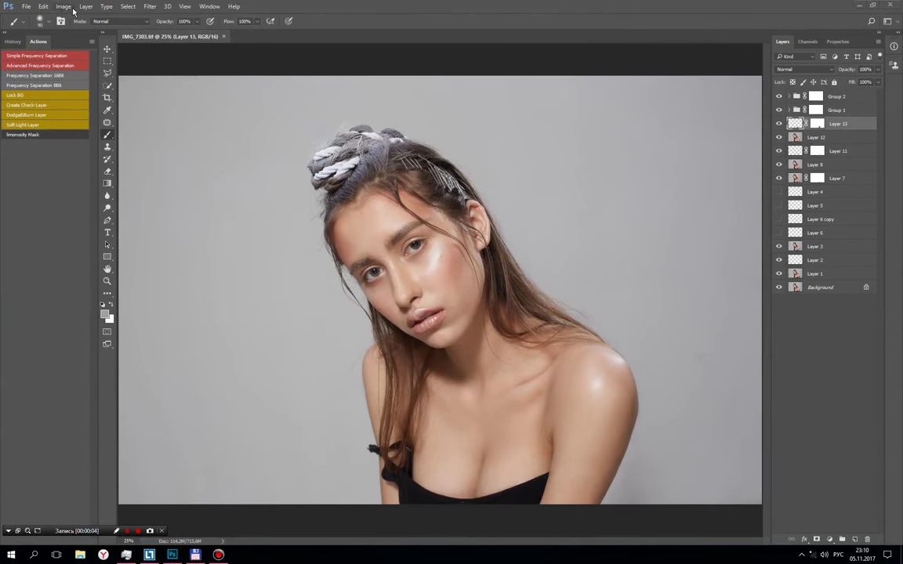
Step: Flatten the image into one Background layer, discarding hidden layers
click(86, 6)
click(117, 324)
click(390, 191)
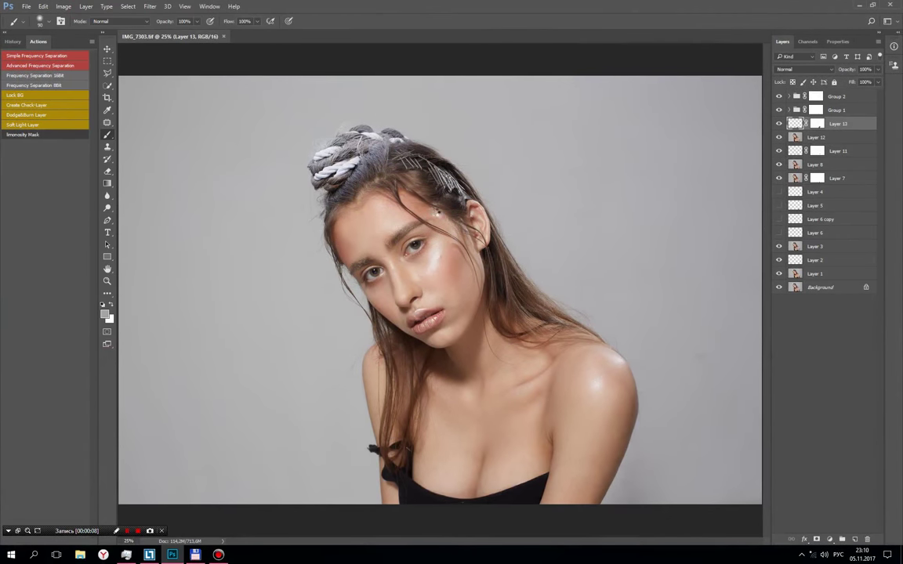
Step: Save a copy as the TIFF IMG_7303+.tif and confirm the TIFF options
click(25, 6)
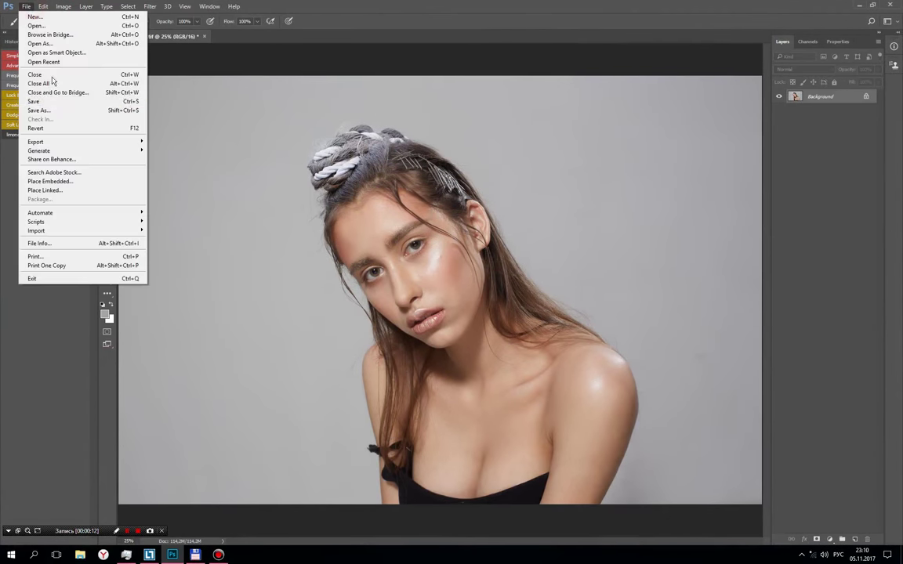
key(Escape)
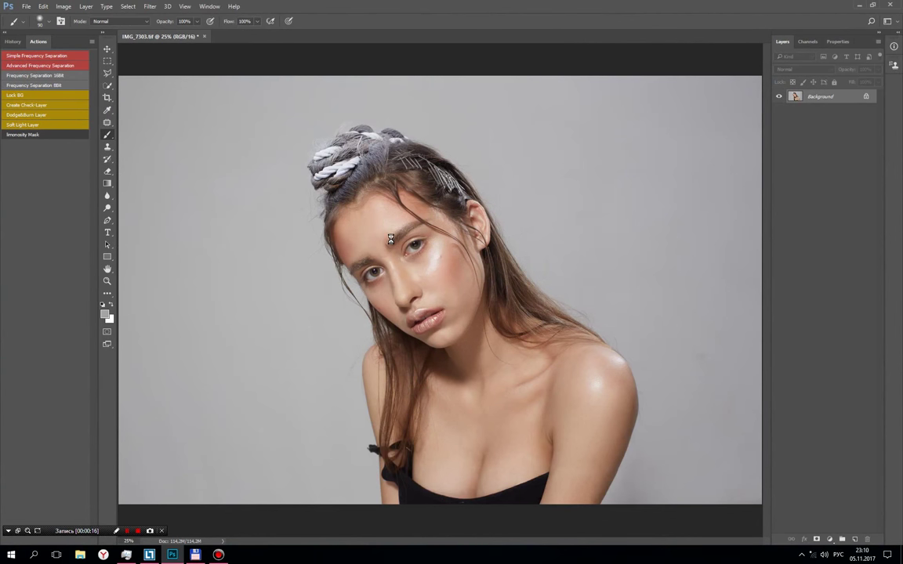
key(ctrl+shift+s)
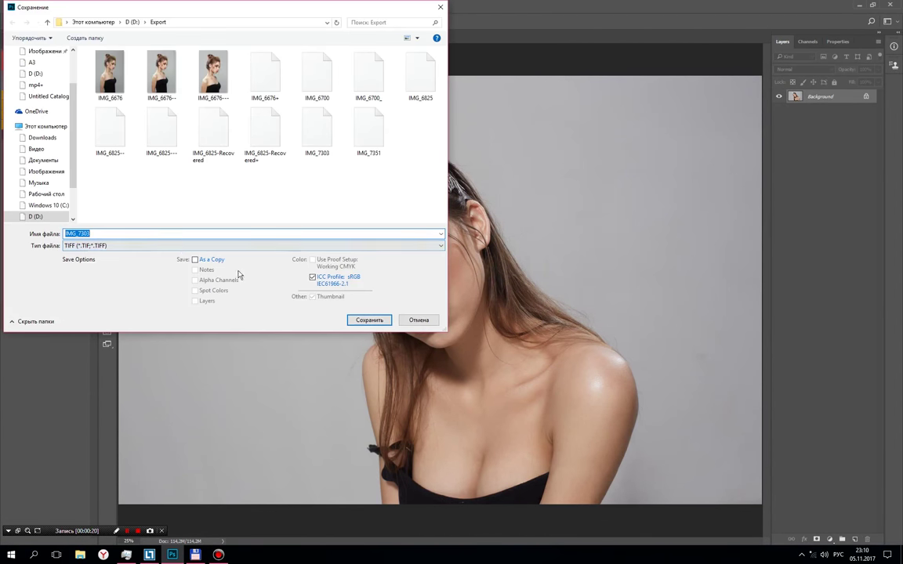
click(124, 233)
text(+)
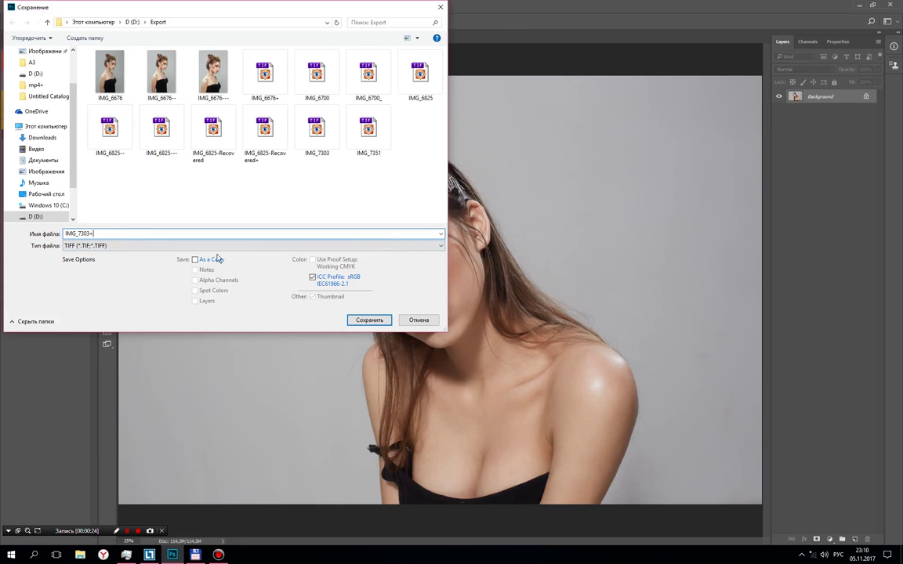
click(365, 319)
click(561, 155)
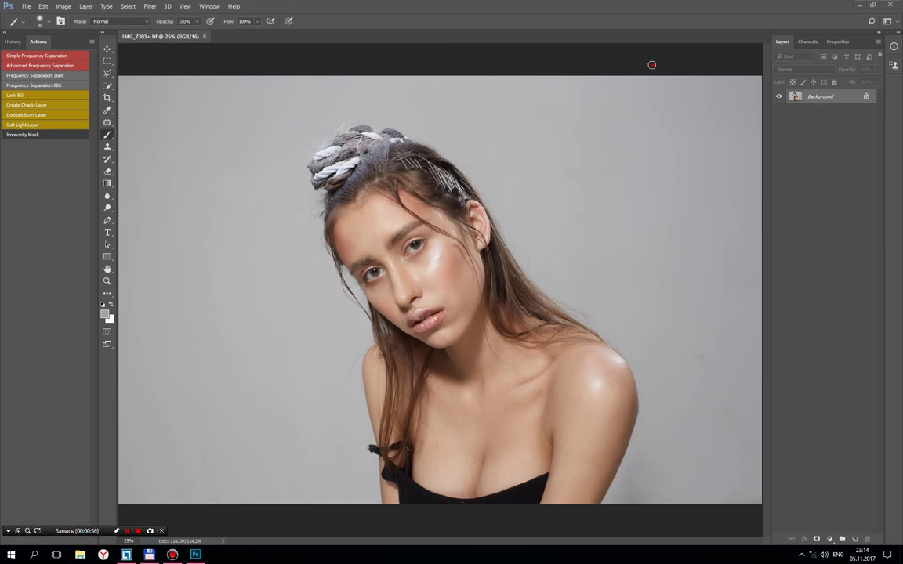
Step: Zoom in on the strap bow by the arm and pick a smaller Clone Stamp brush
key(ctrl+plus)
key(ctrl+plus)
key(ctrl+plus)
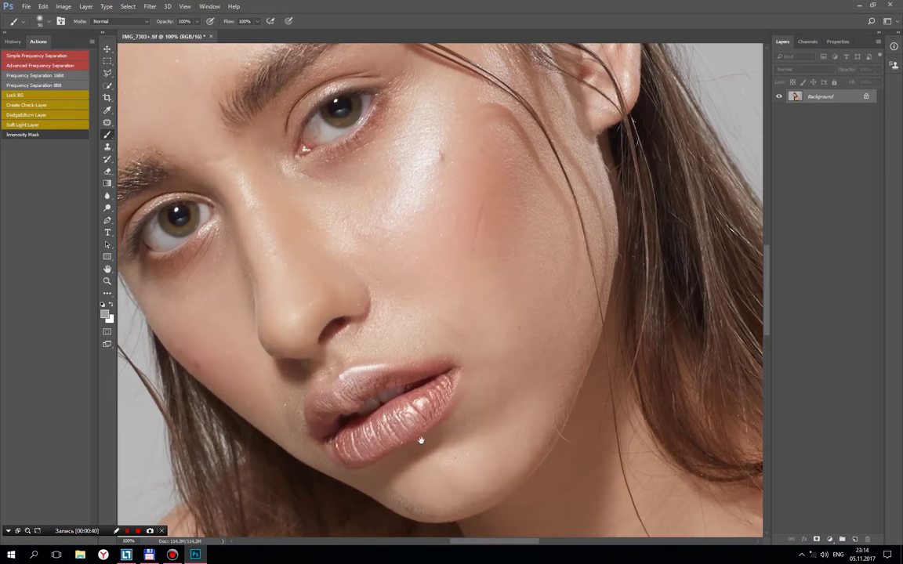
drag(421, 439, 467, 171)
drag(425, 477, 440, 282)
mouse_move(419, 358)
mouse_down()
mouse_move(423, 248)
mouse_move(416, 297)
mouse_up()
key(ctrl+plus)
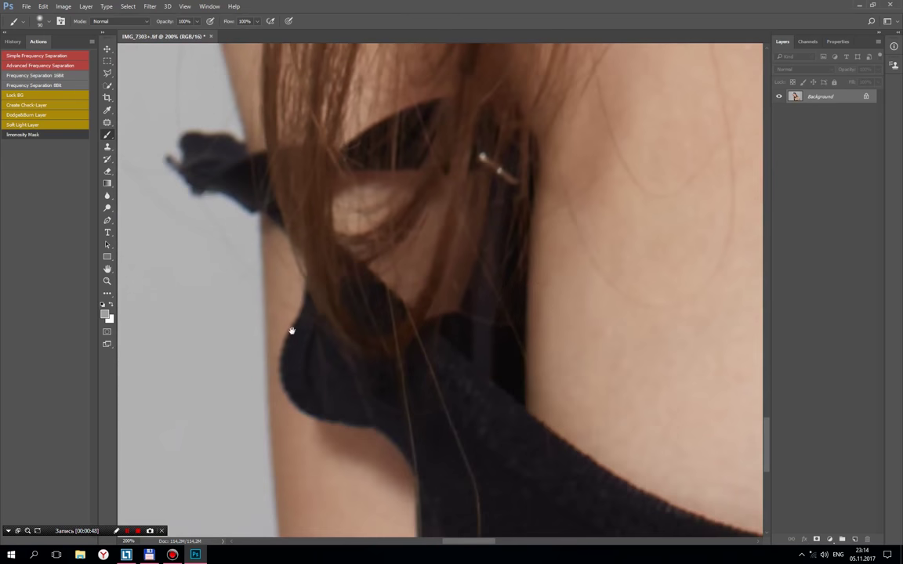
drag(293, 326, 531, 424)
key(bracketleft)
key(bracketleft)
key(bracketleft)
key(bracketleft)
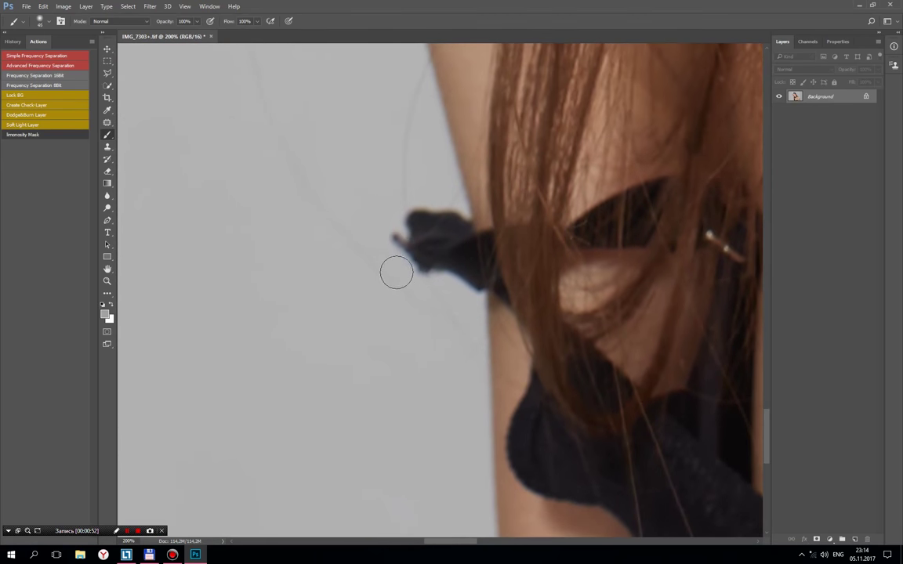
key(s)
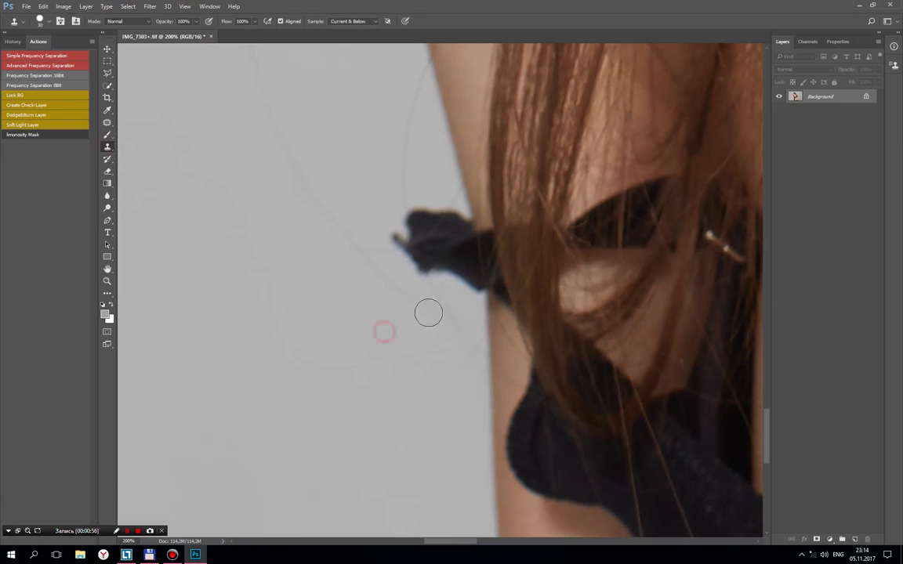
Step: Clone grey background over the stray hair strands and part of the strap bow
alt+click(372, 336)
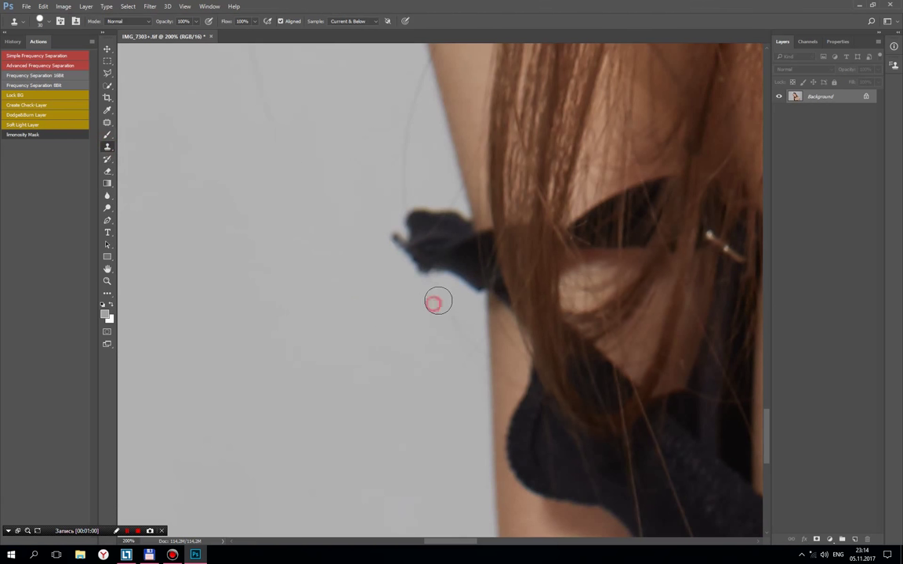
drag(395, 187, 405, 116)
click(381, 162)
drag(371, 170, 399, 171)
mouse_move(472, 306)
mouse_down()
mouse_move(443, 207)
mouse_move(487, 295)
mouse_move(486, 326)
mouse_up()
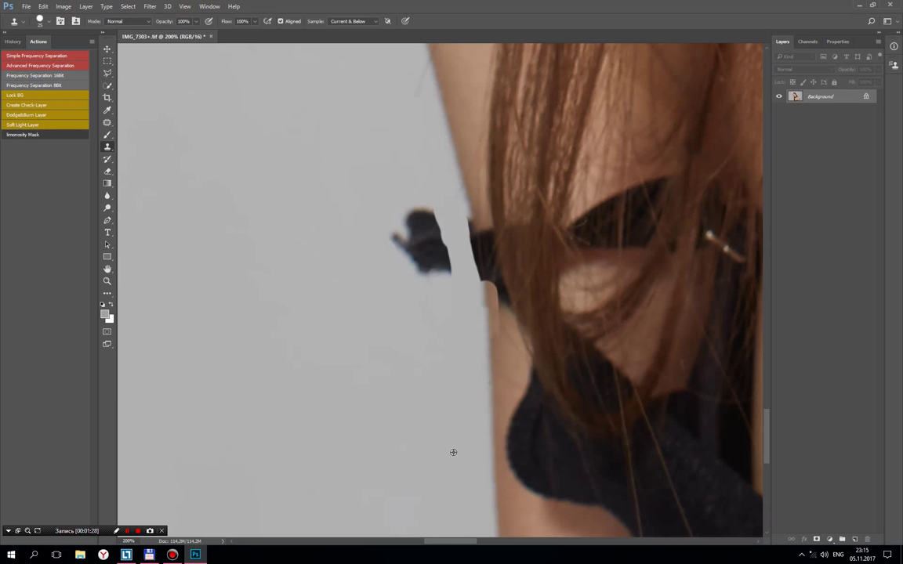
drag(455, 159, 468, 227)
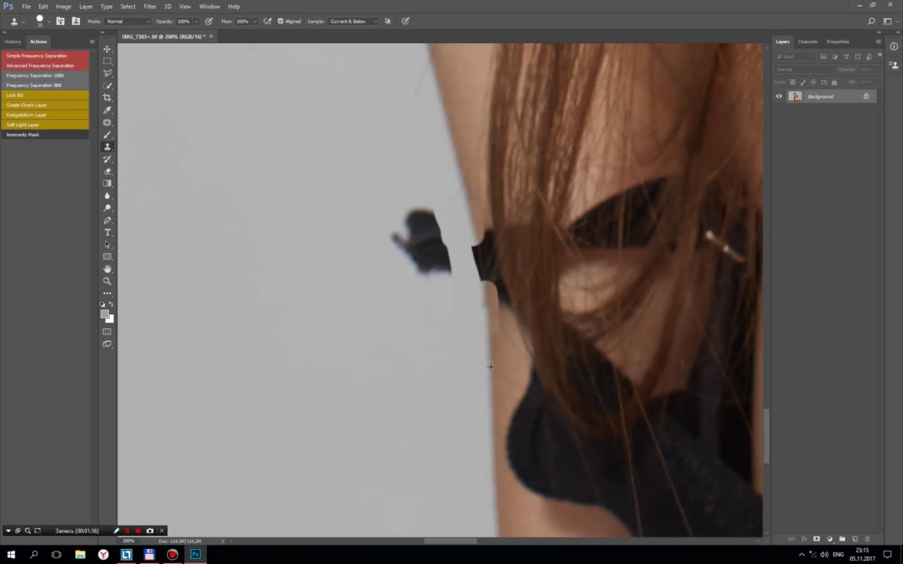
Step: Clone grey background over the dark blob beside the hair
alt+click(461, 326)
mouse_move(443, 251)
mouse_down()
mouse_move(404, 229)
mouse_move(397, 257)
mouse_up()
drag(441, 232, 423, 266)
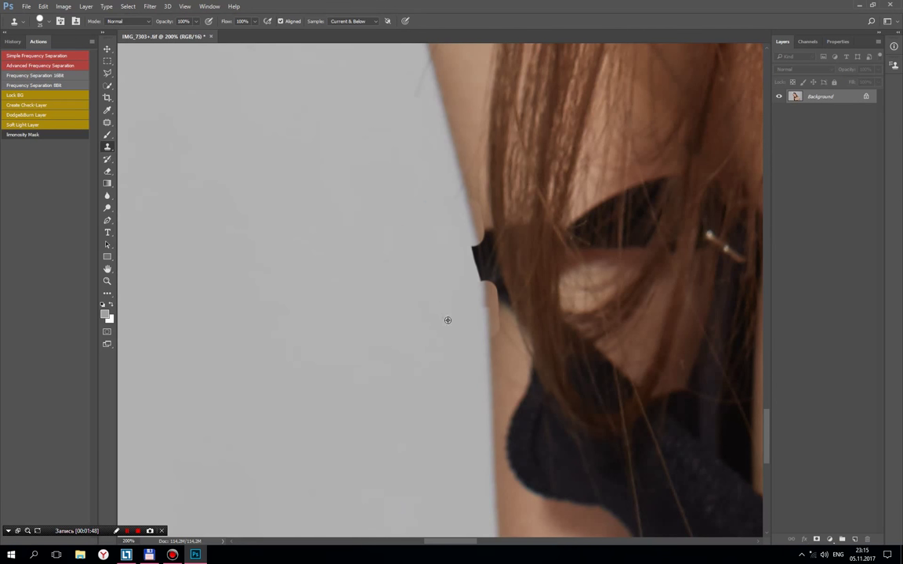
drag(456, 238, 460, 250)
Step: Clone clean arm skin over the black strap and the dark notch at the hair edge
alt+click(464, 184)
click(483, 240)
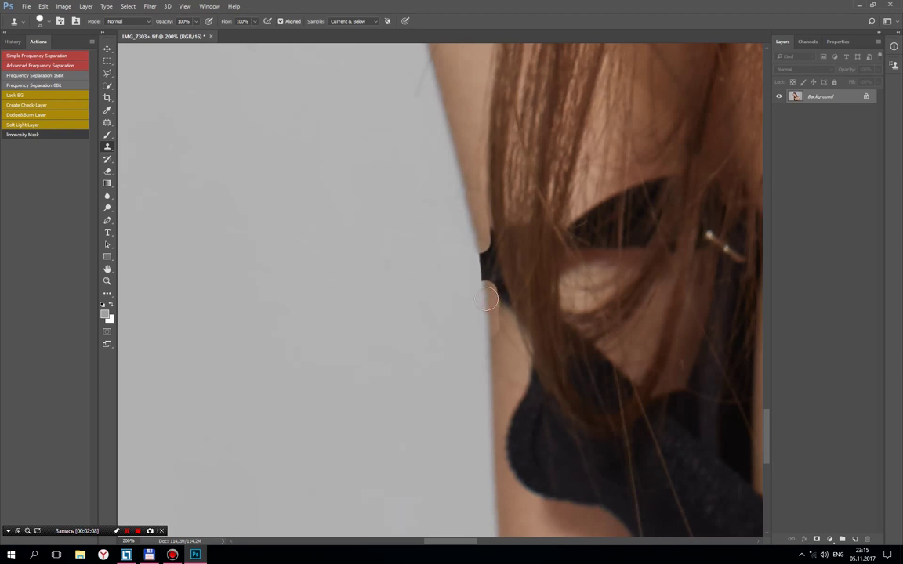
mouse_move(488, 305)
mouse_down()
mouse_move(480, 251)
mouse_move(509, 327)
mouse_up()
alt+click(477, 245)
key(bracketleft)
key(bracketleft)
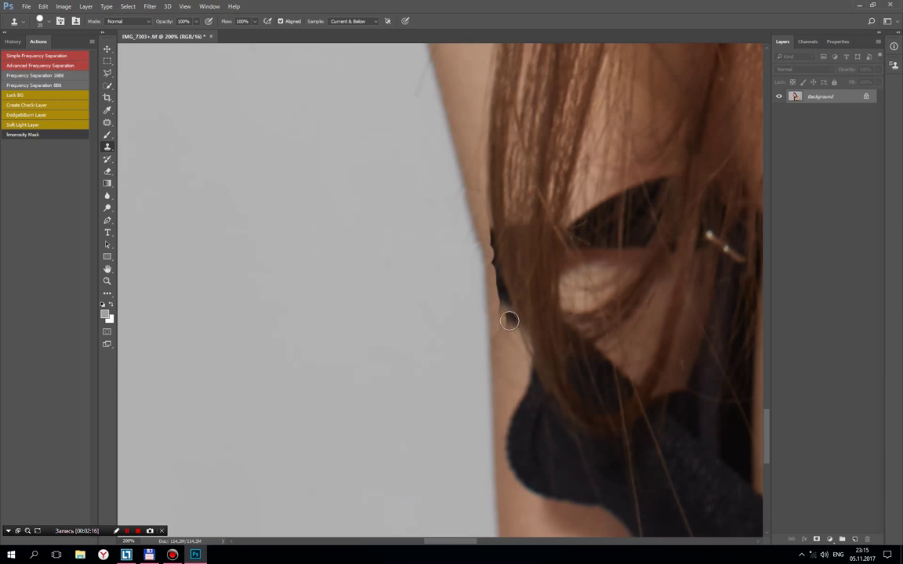
alt+click(496, 352)
drag(491, 328, 499, 362)
Step: Touch up the skin edge along the hair with fresh clone sources
drag(491, 292, 507, 314)
drag(500, 289, 471, 181)
click(465, 188)
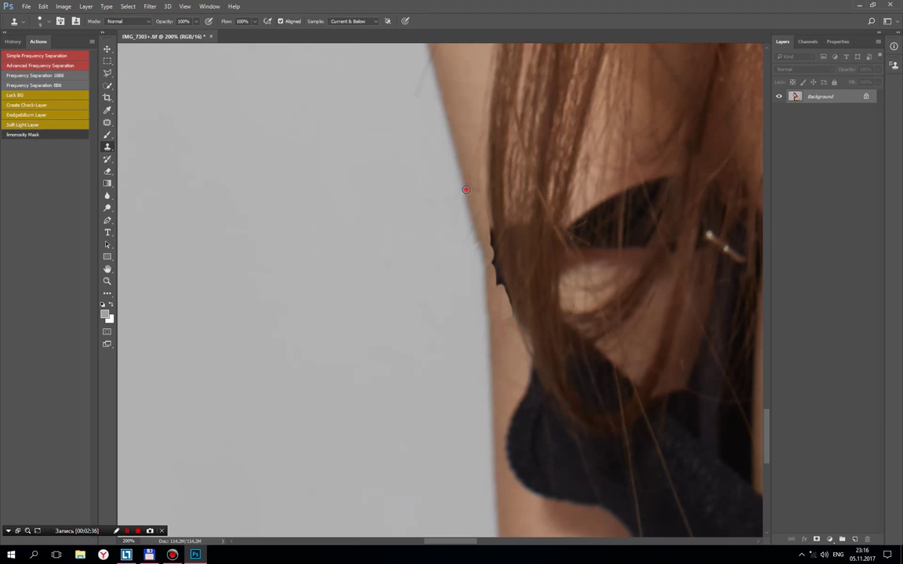
drag(468, 239, 466, 228)
drag(488, 230, 497, 280)
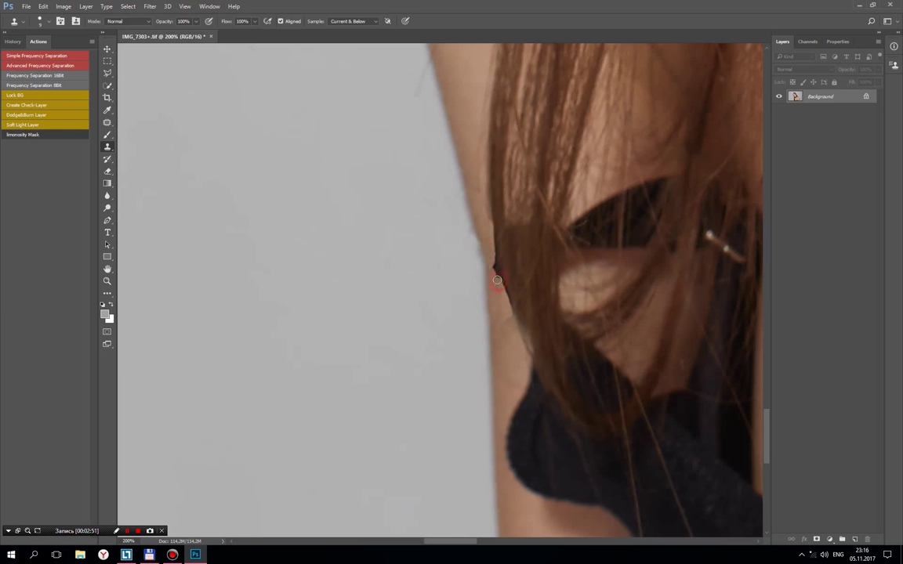
alt+click(508, 324)
drag(489, 242, 494, 269)
alt+click(498, 359)
click(474, 185)
drag(542, 322, 474, 205)
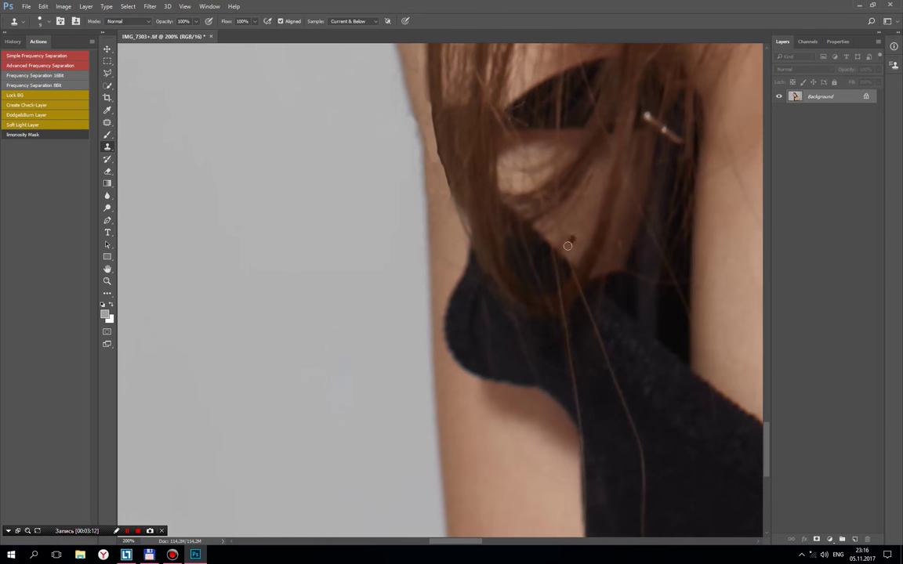
Step: Clone skin over the sweater edge on the arm, undoing one bad vertical stroke
click(476, 374)
drag(475, 374, 459, 351)
mouse_move(490, 413)
mouse_down()
mouse_move(493, 439)
mouse_move(479, 350)
mouse_up()
click(510, 396)
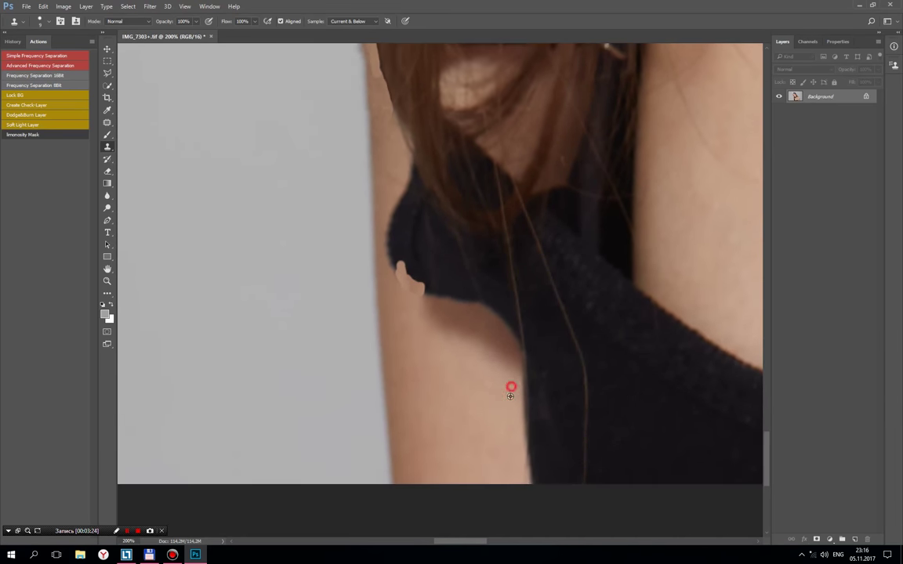
drag(511, 309, 510, 358)
key(ctrl+z)
Step: Cover the black strap on the upper arm with cloned skin up to the hair
click(463, 234)
mouse_move(462, 231)
mouse_down()
mouse_move(433, 205)
mouse_move(431, 220)
mouse_move(431, 202)
mouse_up()
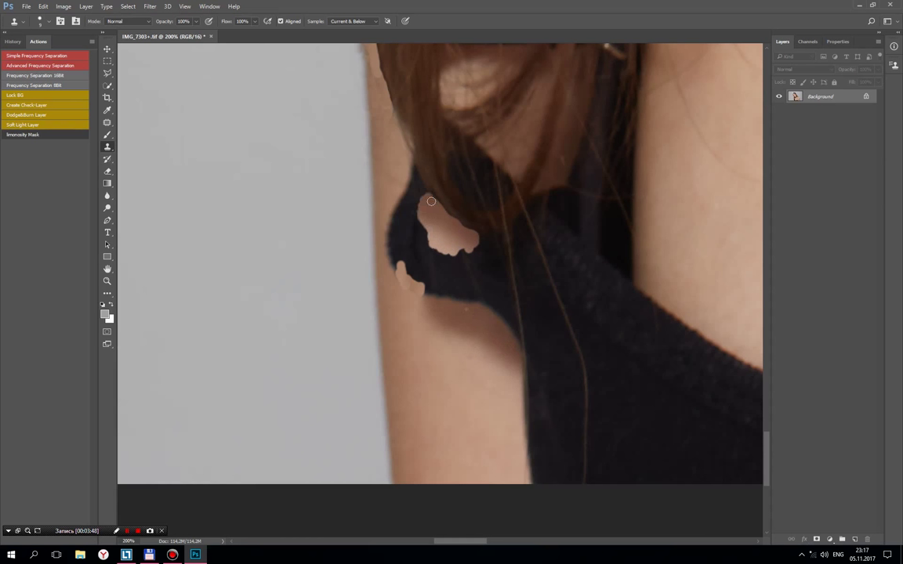
alt+click(475, 300)
mouse_move(477, 235)
mouse_down()
mouse_move(486, 233)
mouse_move(472, 249)
mouse_move(492, 263)
mouse_move(451, 307)
mouse_up()
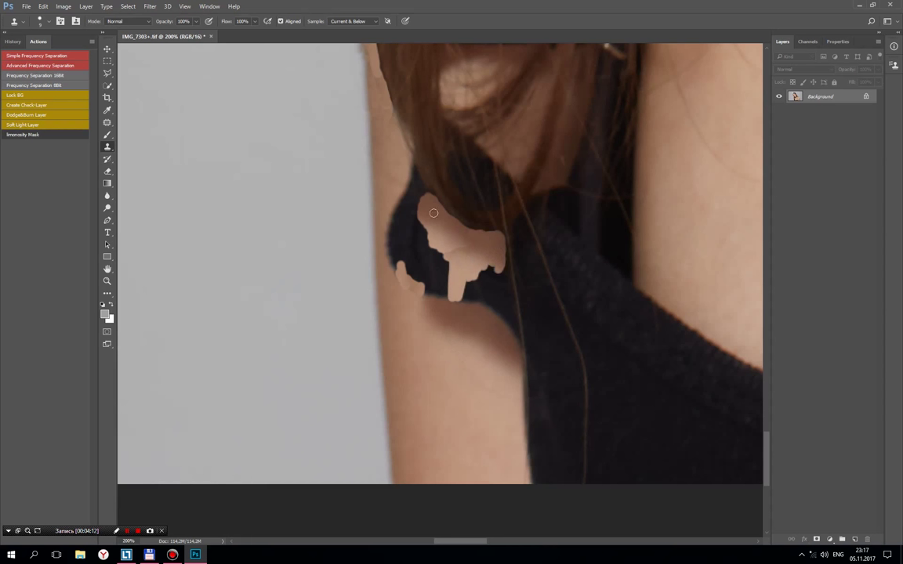
drag(434, 213, 417, 172)
alt+click(397, 186)
mouse_move(413, 187)
mouse_down()
mouse_move(414, 203)
mouse_move(399, 201)
mouse_up()
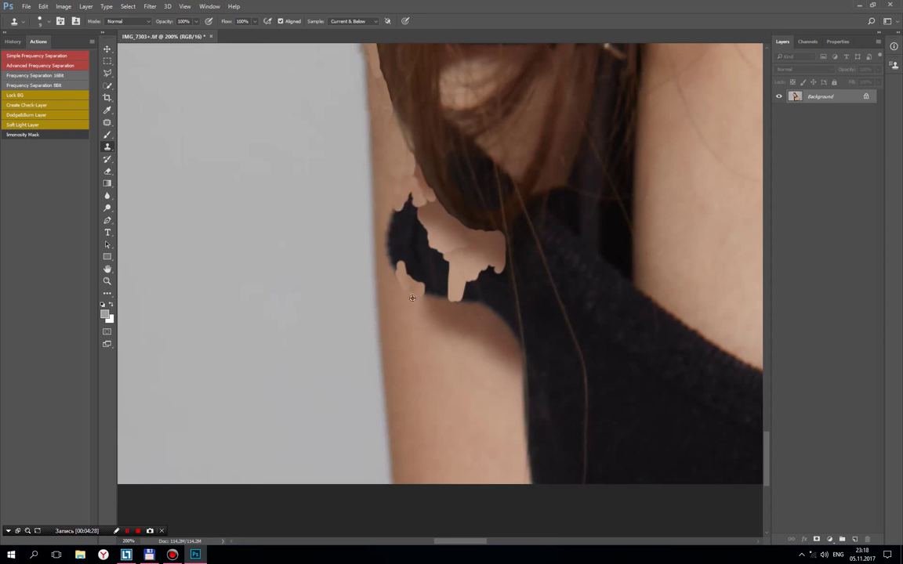
Step: Clone skin over the strap's left edge and top corner along the hair edge
drag(400, 301, 390, 255)
drag(407, 229, 412, 207)
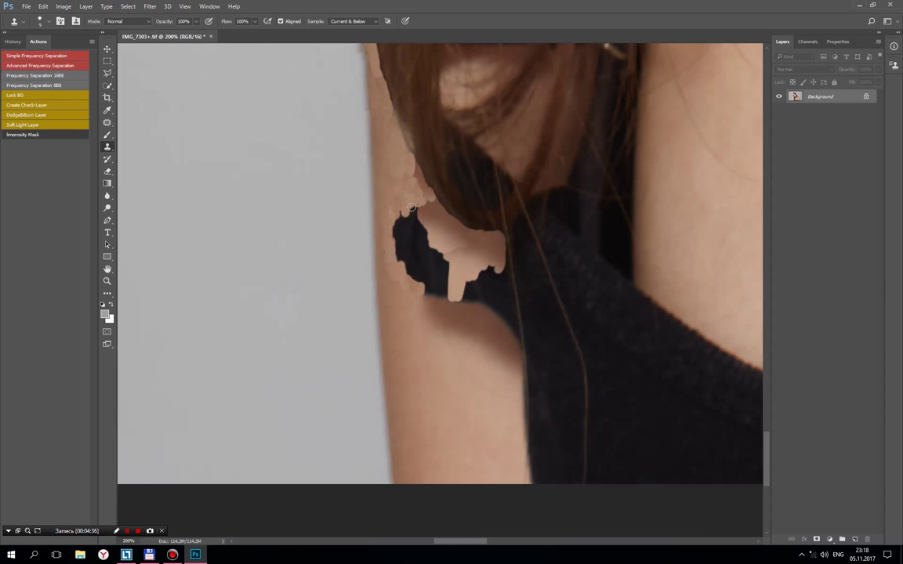
click(412, 207)
click(417, 218)
mouse_move(427, 196)
mouse_down()
mouse_move(411, 178)
mouse_move(422, 172)
mouse_up()
click(413, 162)
Step: Cover the strap edge and dark gap beside the black top, smoothing the patch edge
drag(514, 317, 508, 362)
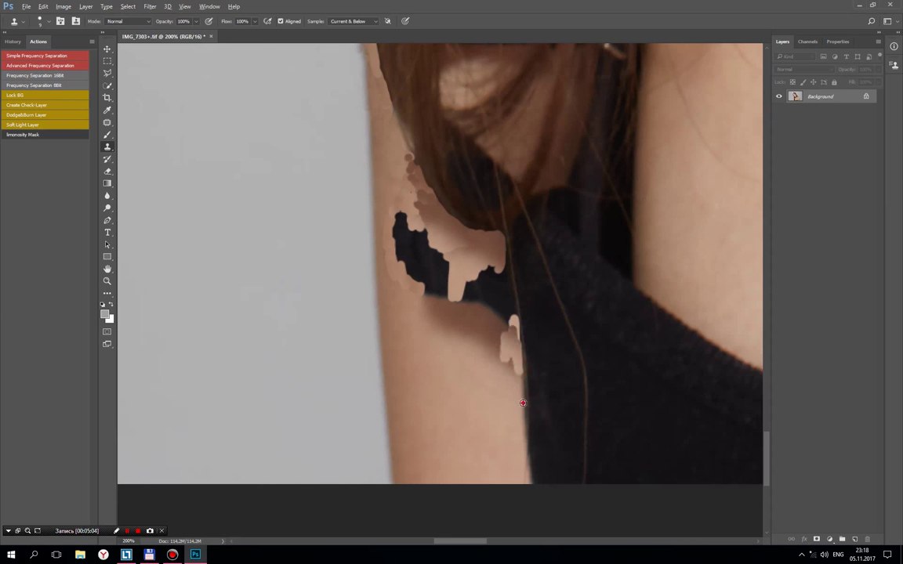
drag(523, 403, 505, 394)
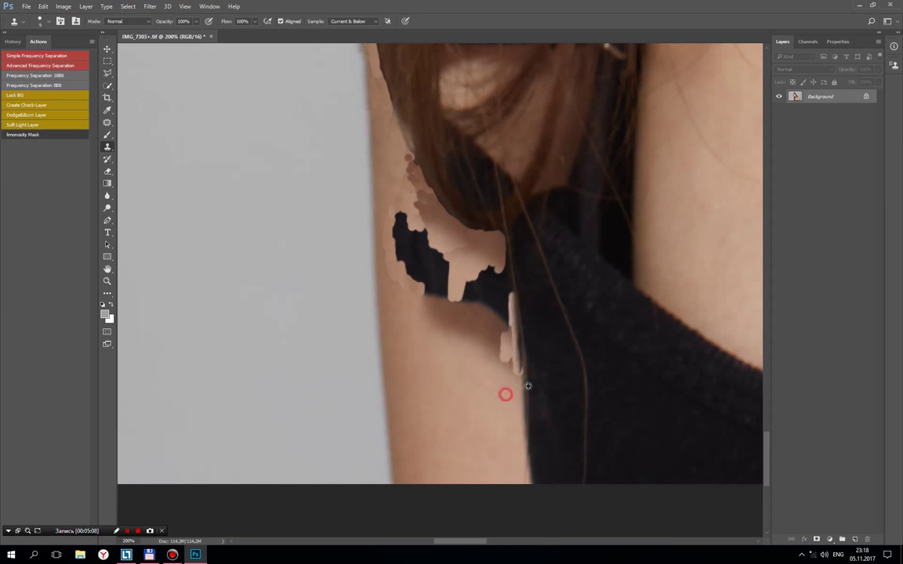
drag(508, 253, 511, 322)
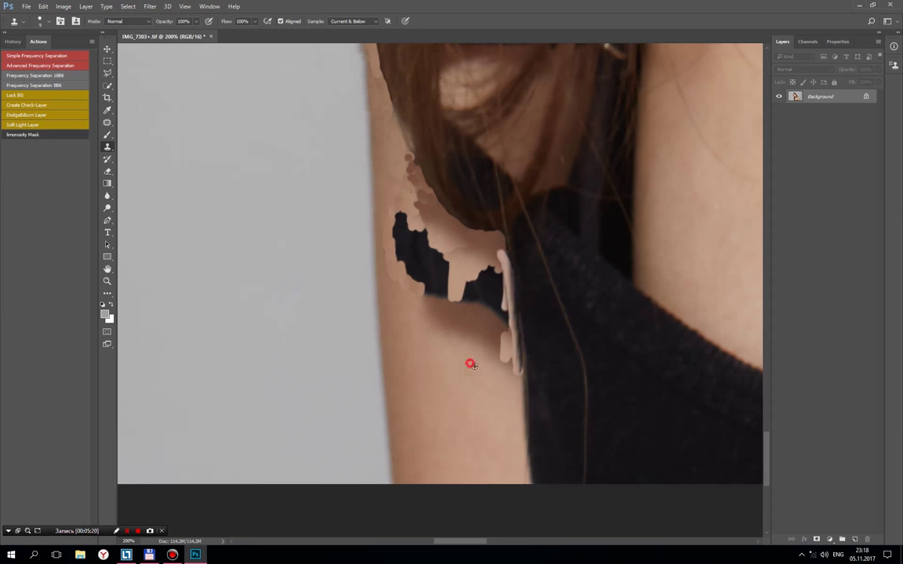
mouse_move(462, 344)
mouse_down()
mouse_move(497, 280)
mouse_move(481, 368)
mouse_move(449, 335)
mouse_up()
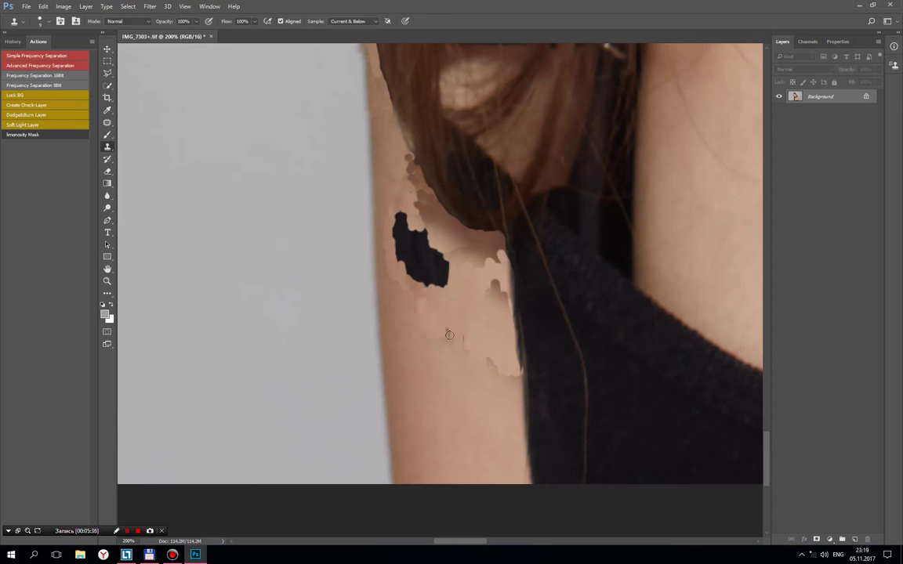
mouse_move(404, 219)
mouse_down()
mouse_move(426, 248)
mouse_move(403, 247)
mouse_move(439, 263)
mouse_move(412, 276)
mouse_up()
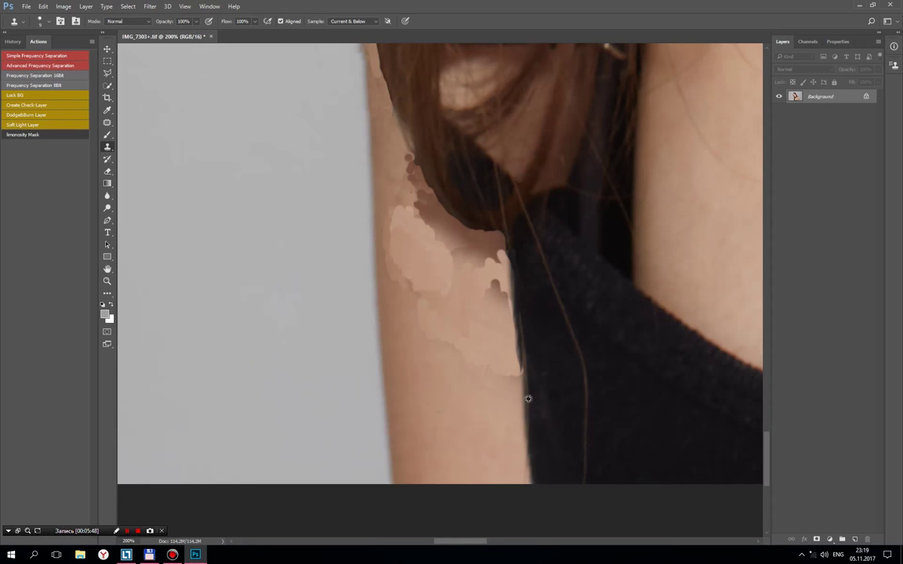
drag(528, 397, 518, 359)
Step: Clone away the bright hair-clip glint above the strap
drag(477, 253, 477, 303)
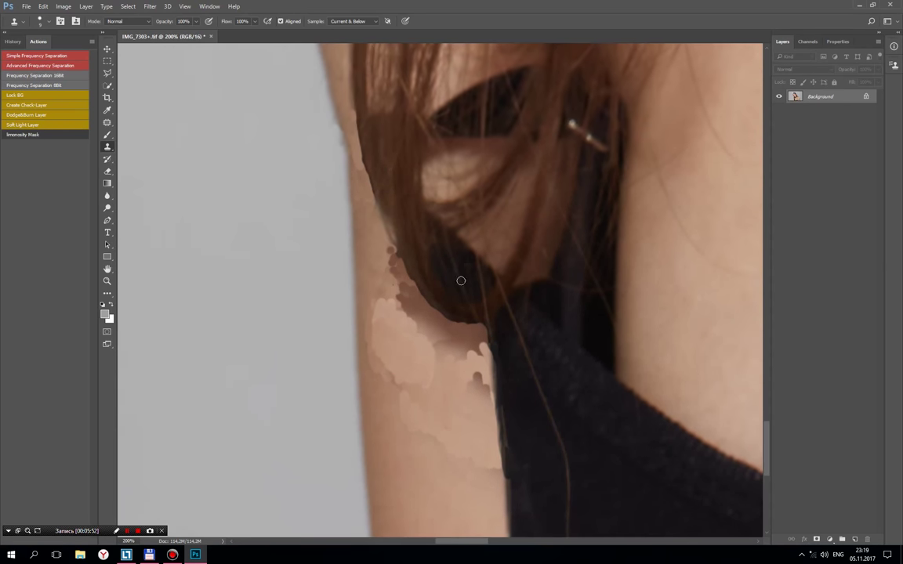
drag(578, 216, 522, 298)
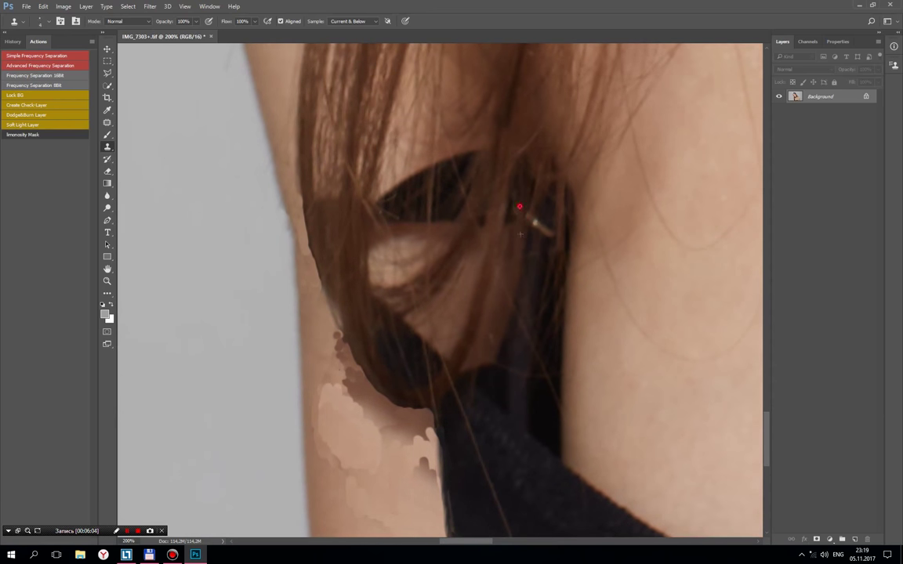
mouse_move(540, 235)
mouse_down()
mouse_move(550, 232)
mouse_move(509, 188)
mouse_up()
Step: Use a Soft Round tip with Shape Dynamics size jitter controlled by Pen Pressure
click(43, 22)
click(35, 92)
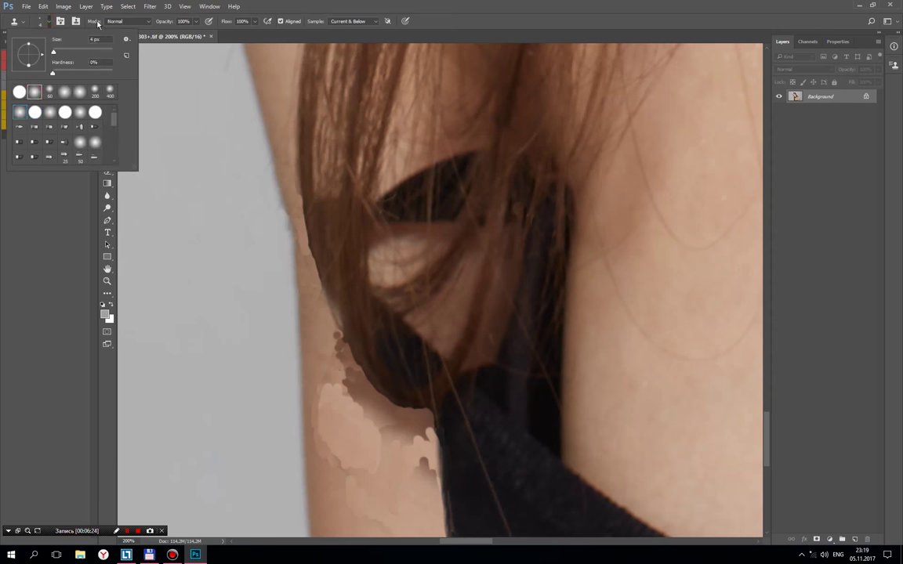
click(61, 21)
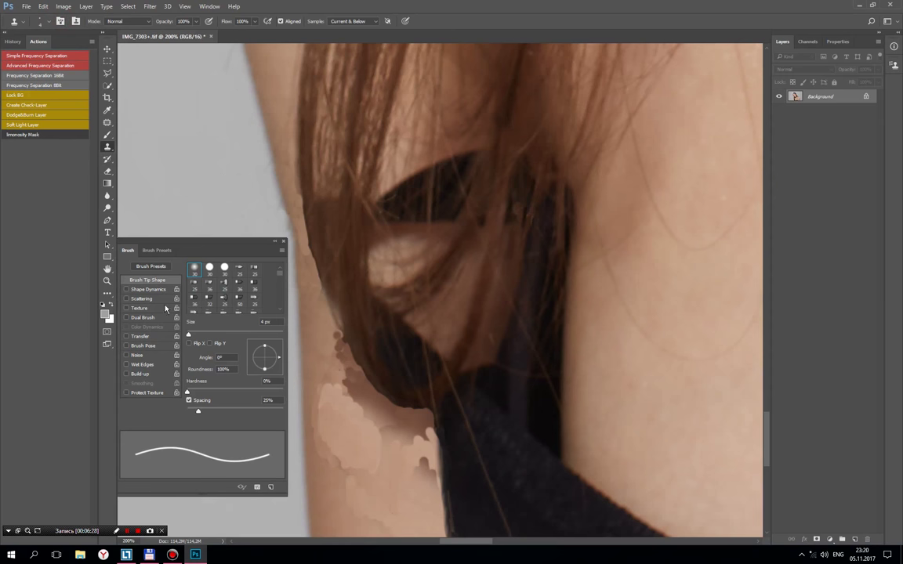
click(165, 290)
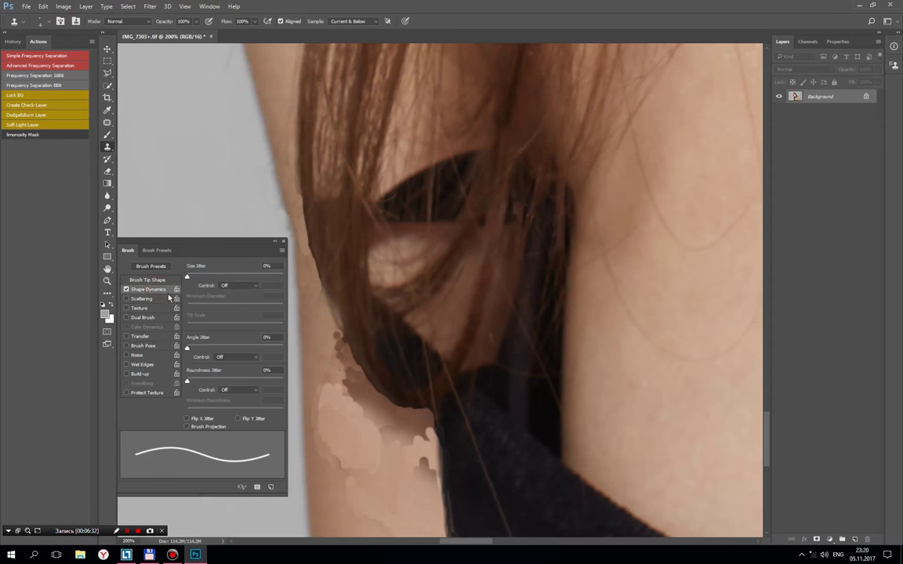
click(241, 287)
click(241, 310)
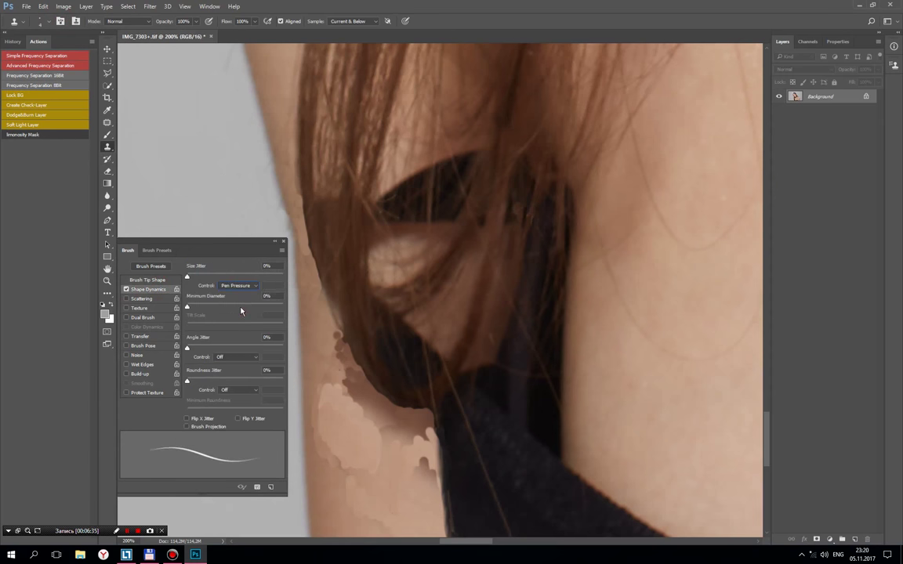
click(283, 242)
click(501, 194)
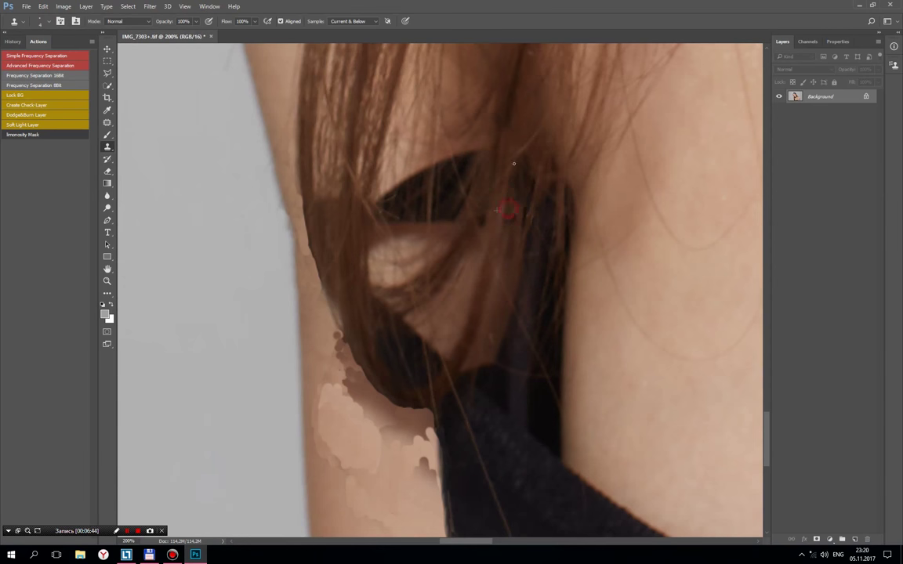
Step: Clone over the hair strand near the clip and lower the clone flow to 51%
click(533, 177)
click(510, 177)
drag(227, 21, 188, 21)
Step: Dab cloned hair strands over the dark gap in the hair lock
click(389, 167)
click(380, 256)
click(401, 150)
click(394, 191)
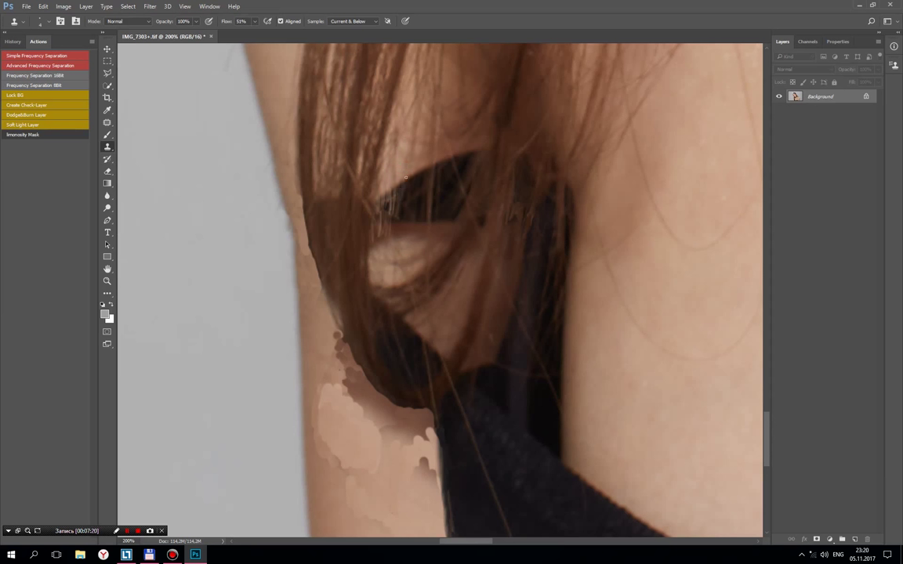
click(391, 189)
click(383, 186)
Step: Soften the hair edge against the arm from top to the sweater
click(307, 269)
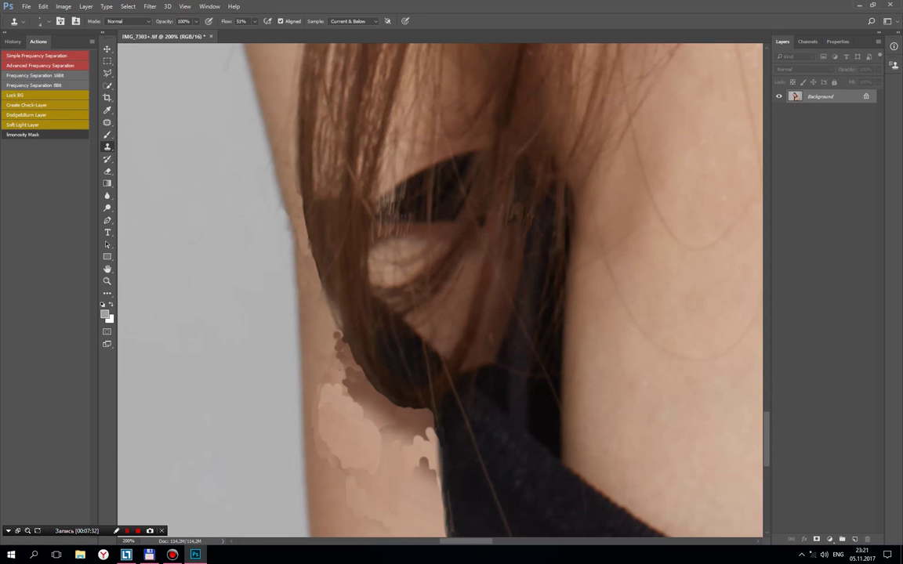
click(276, 214)
click(293, 192)
click(298, 200)
click(288, 142)
click(312, 282)
click(349, 368)
Step: Retouch the remaining strands over the dark gap from a new source
click(370, 384)
click(377, 240)
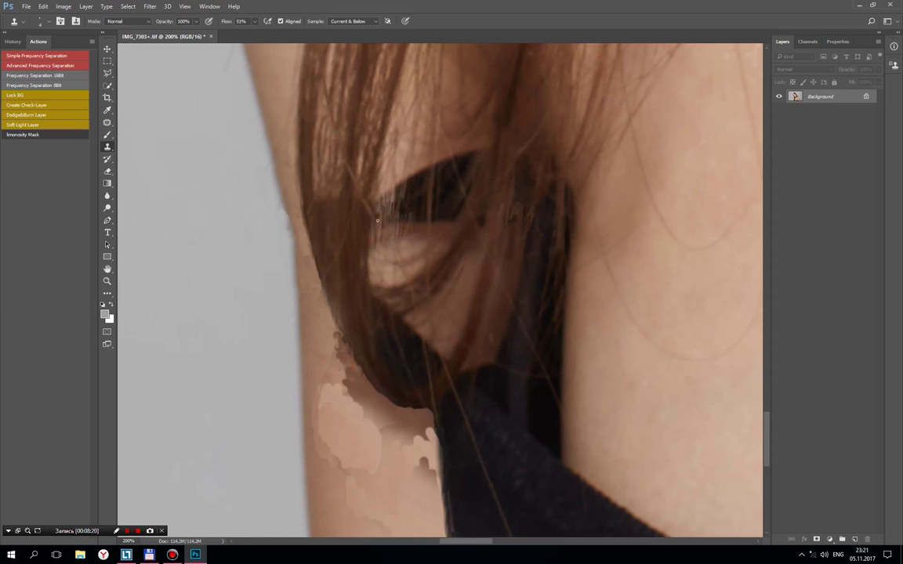
click(408, 247)
click(384, 262)
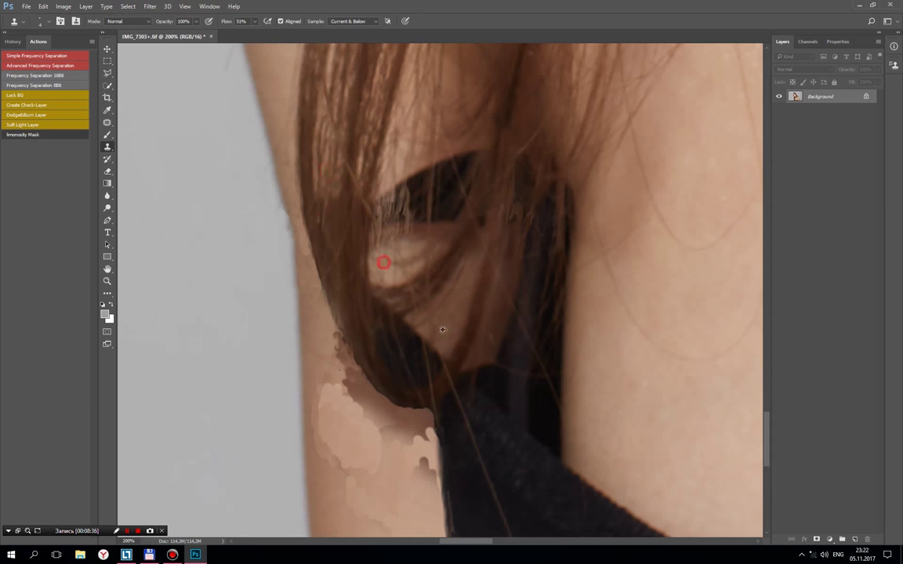
click(444, 351)
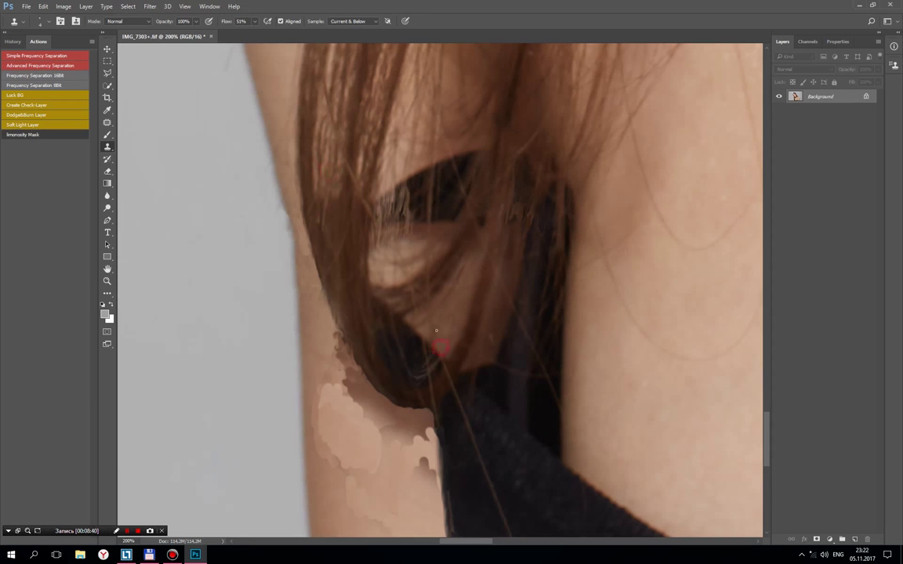
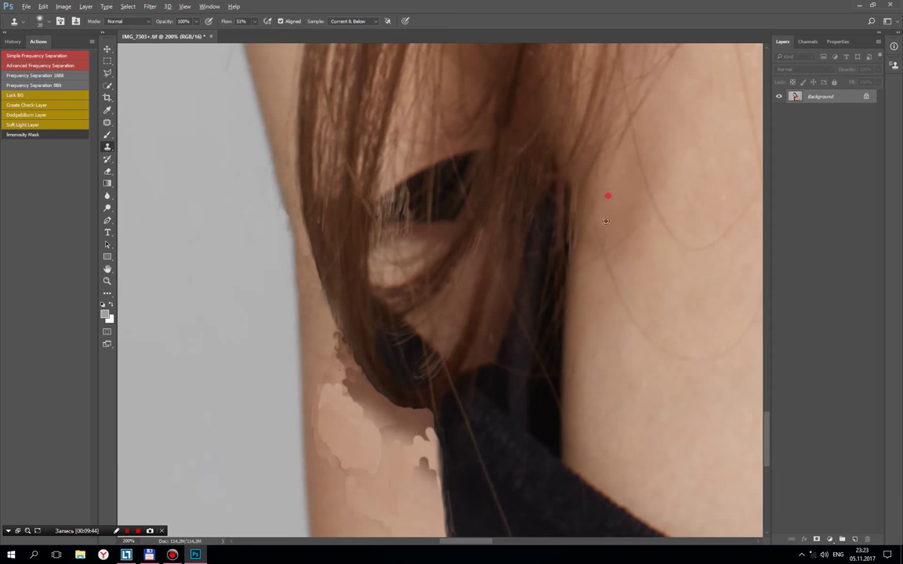
Step: Clone out stray hair strands along the arm edge, with Clone Stamp opacity at 27%
drag(578, 195, 577, 245)
drag(569, 236, 567, 261)
text(51)
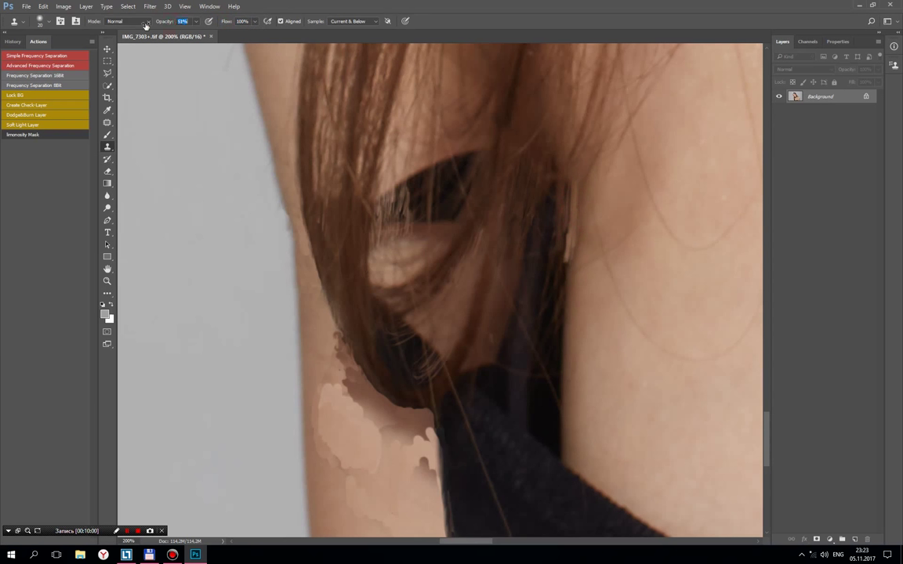
text(27)
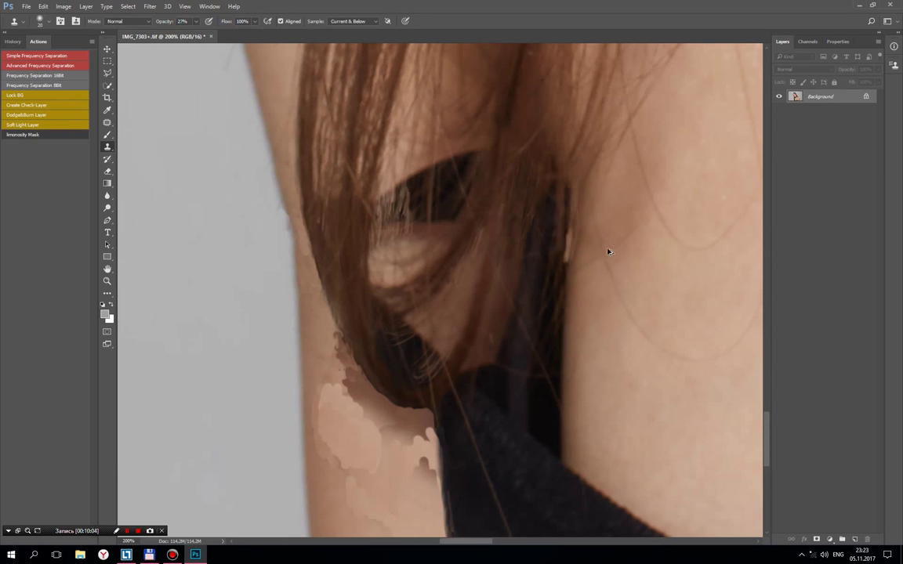
mouse_move(566, 227)
mouse_down()
mouse_move(567, 256)
mouse_move(571, 189)
mouse_up()
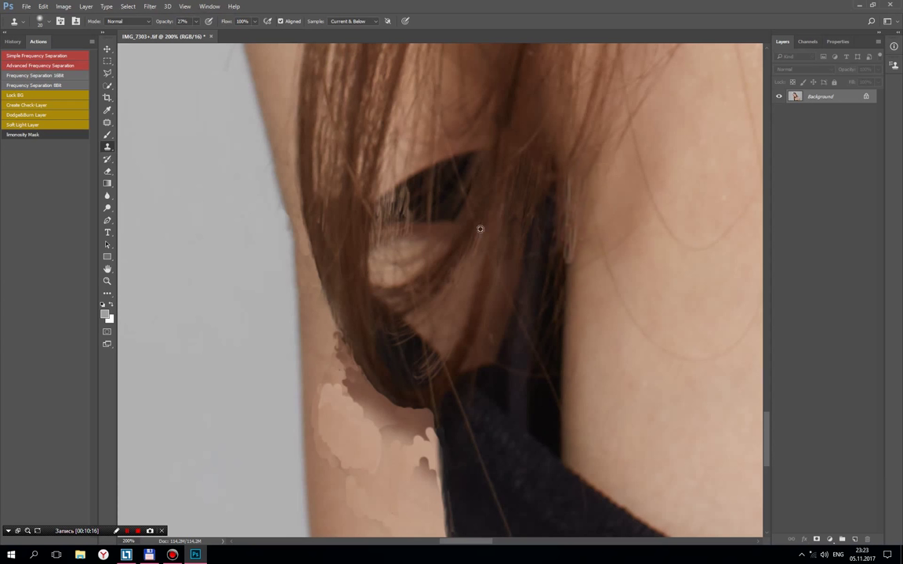
Step: Clone hair texture over the dark gap and the strands crossing it in the hanging hair
drag(416, 166, 403, 196)
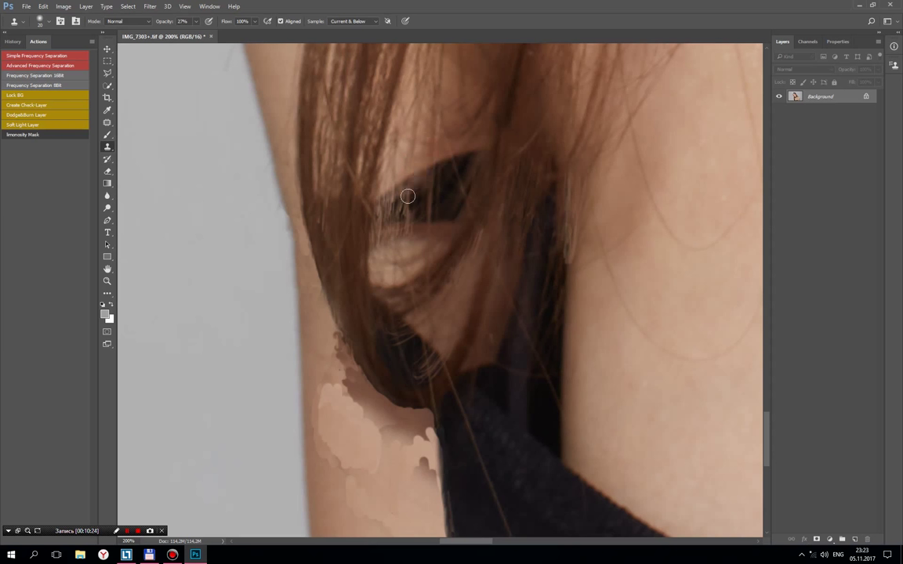
mouse_move(423, 159)
mouse_down()
mouse_move(424, 173)
mouse_move(400, 168)
mouse_up()
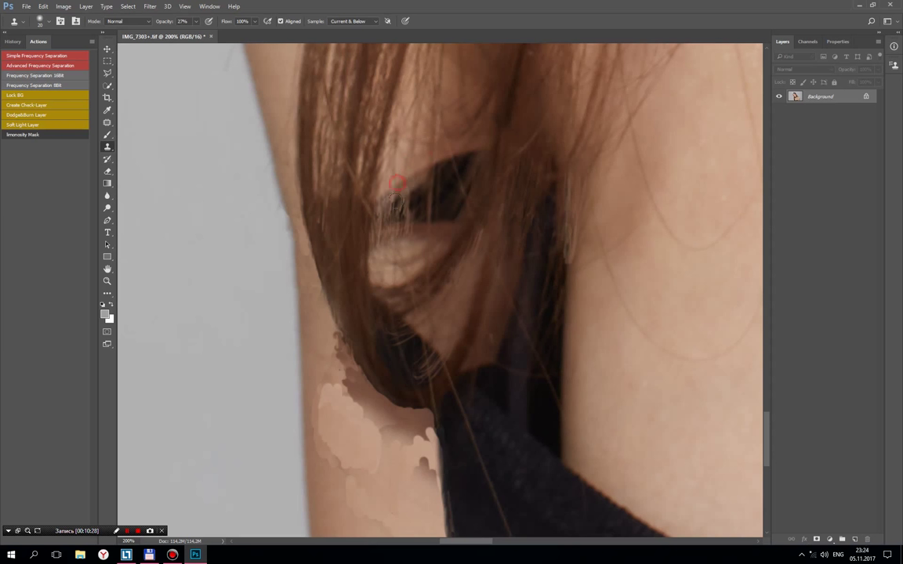
mouse_move(377, 276)
mouse_down()
mouse_move(375, 234)
mouse_move(413, 234)
mouse_move(393, 224)
mouse_up()
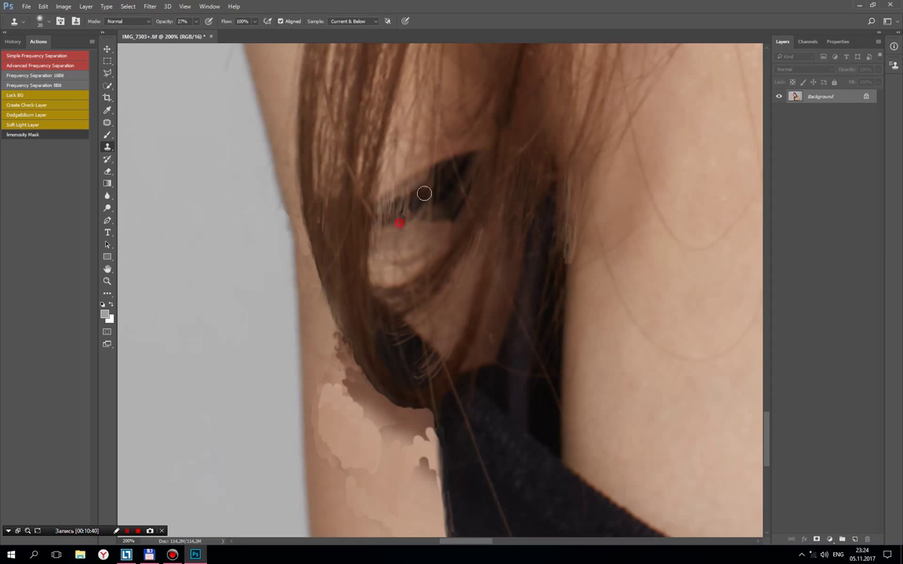
mouse_move(375, 174)
mouse_down()
mouse_move(368, 200)
mouse_move(385, 214)
mouse_move(376, 224)
mouse_up()
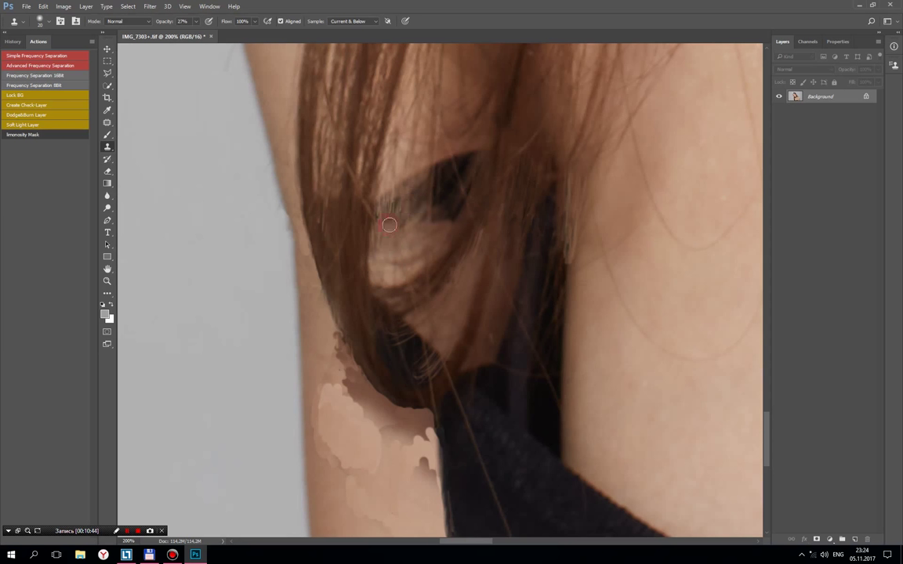
mouse_move(363, 179)
mouse_down()
mouse_move(416, 210)
mouse_move(448, 186)
mouse_move(400, 156)
mouse_move(472, 127)
mouse_move(463, 156)
mouse_move(389, 195)
mouse_up()
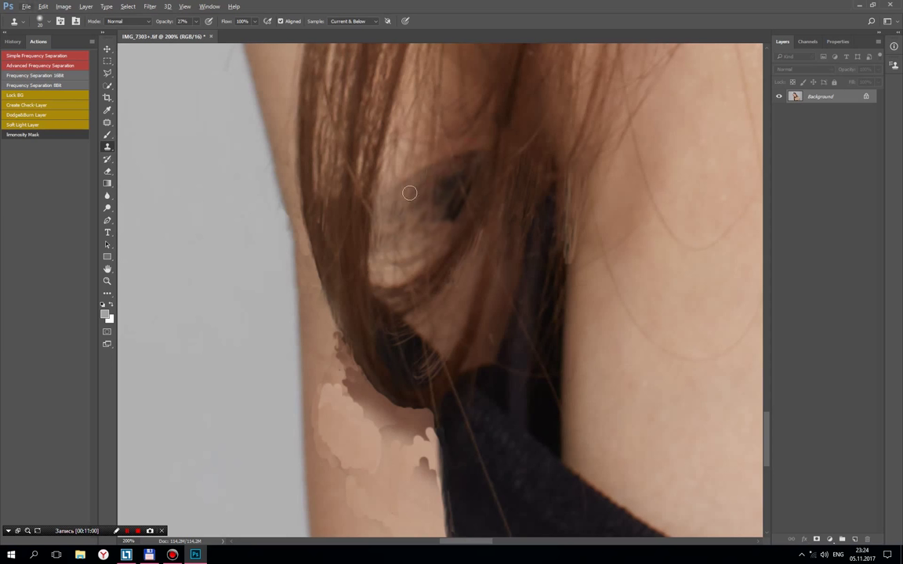
drag(458, 168, 447, 179)
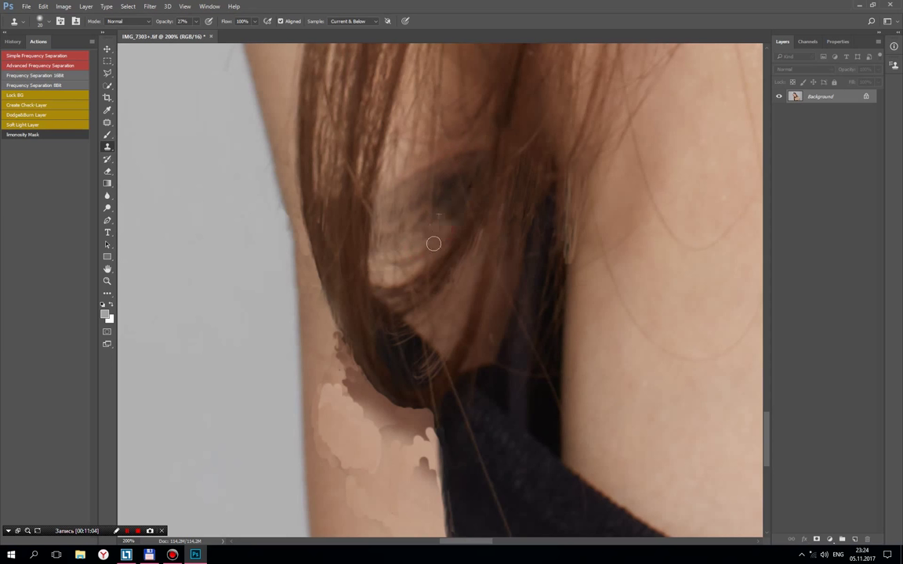
mouse_move(445, 228)
mouse_down()
mouse_move(470, 187)
mouse_move(463, 157)
mouse_move(451, 205)
mouse_move(427, 233)
mouse_up()
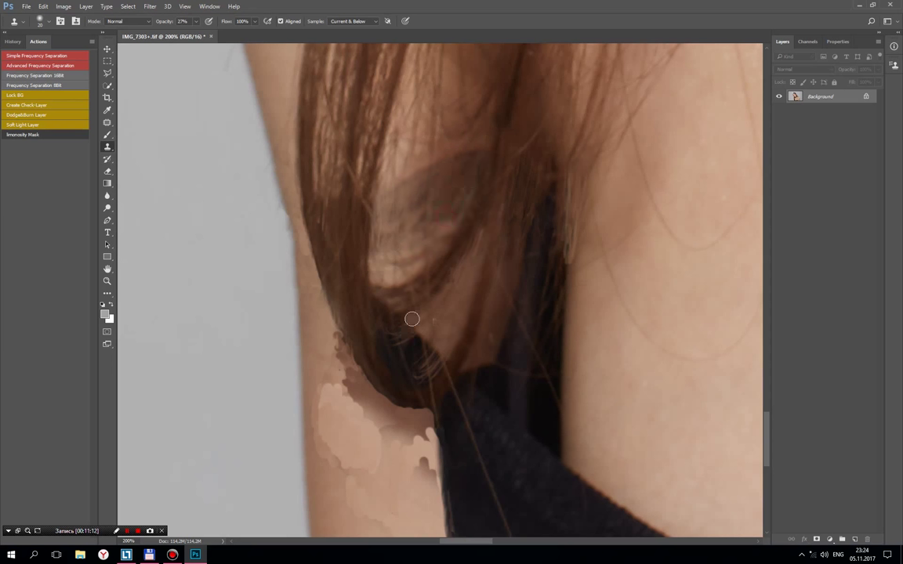
mouse_move(413, 320)
mouse_down()
mouse_move(392, 366)
mouse_move(379, 327)
mouse_up()
drag(363, 245, 325, 177)
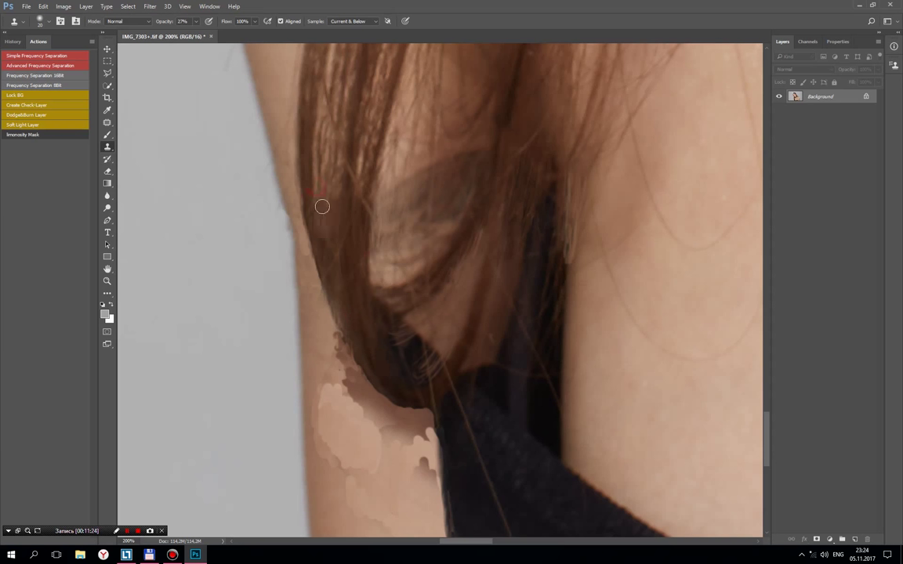
drag(337, 234, 321, 232)
Step: Resample and clone over the lower lock and the dark hair tips
alt+click(356, 305)
mouse_move(399, 325)
mouse_down()
mouse_move(440, 320)
mouse_move(436, 333)
mouse_move(410, 339)
mouse_move(419, 356)
mouse_move(433, 346)
mouse_move(413, 342)
mouse_move(437, 357)
mouse_move(399, 359)
mouse_up()
alt+click(456, 307)
alt+click(424, 390)
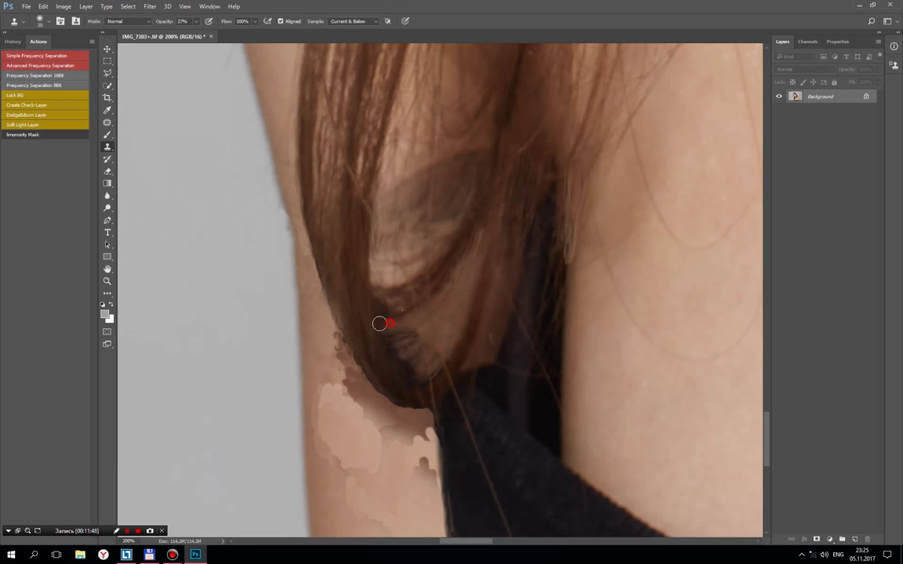
mouse_move(395, 363)
mouse_down()
mouse_move(409, 373)
mouse_move(425, 365)
mouse_up()
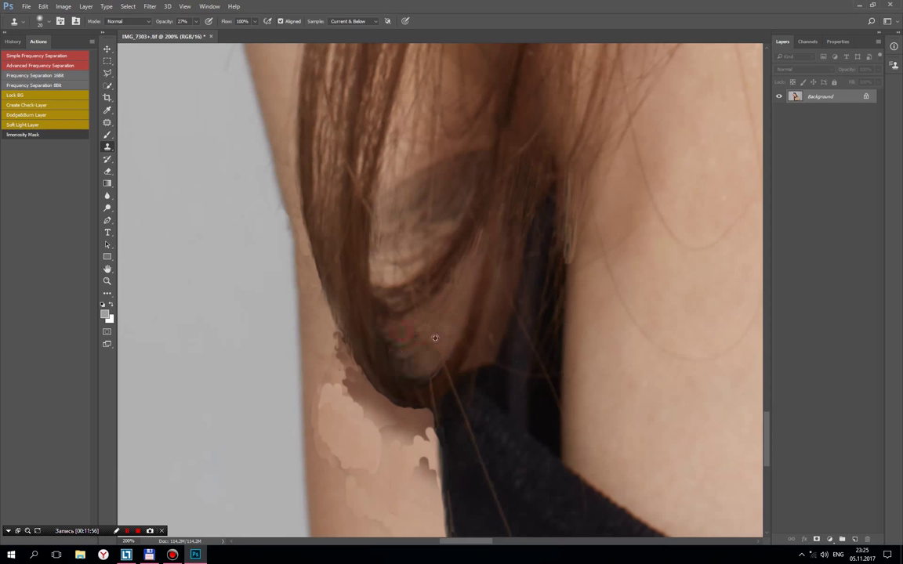
mouse_move(469, 176)
mouse_down()
mouse_move(423, 161)
mouse_move(419, 138)
mouse_up()
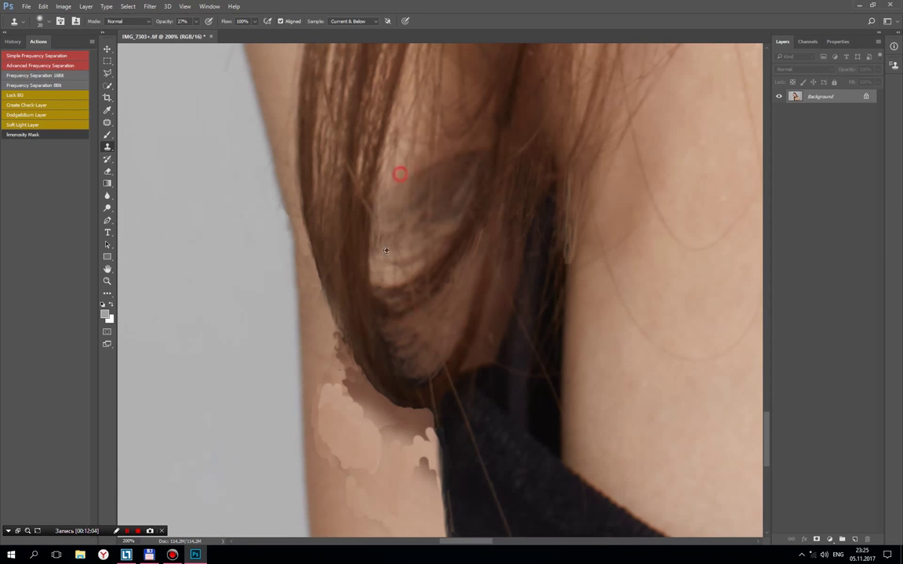
alt+click(374, 219)
Step: Zoom in on the lower hair and arm, then clone skin over the upper arm edge
key(ctrl+0)
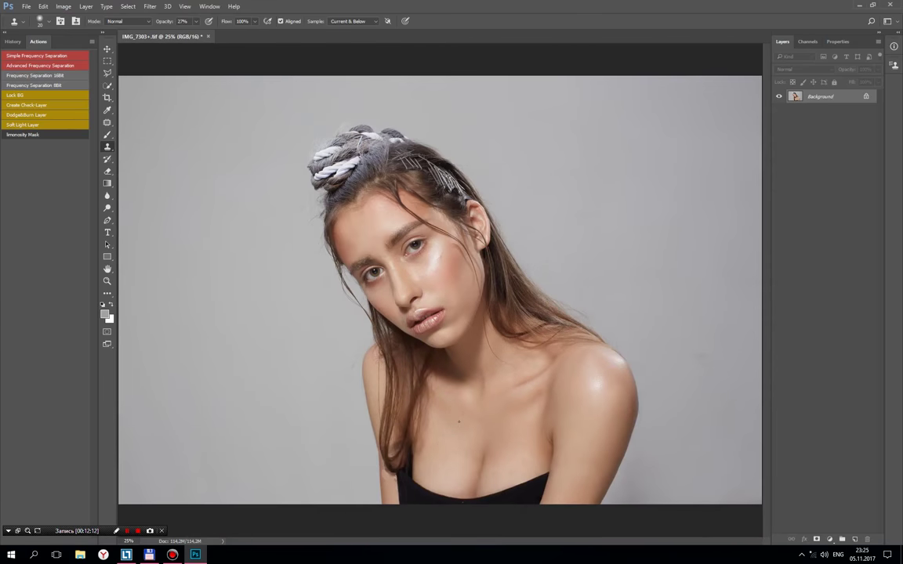
key(ctrl+plus)
key(ctrl+plus)
key(ctrl+plus)
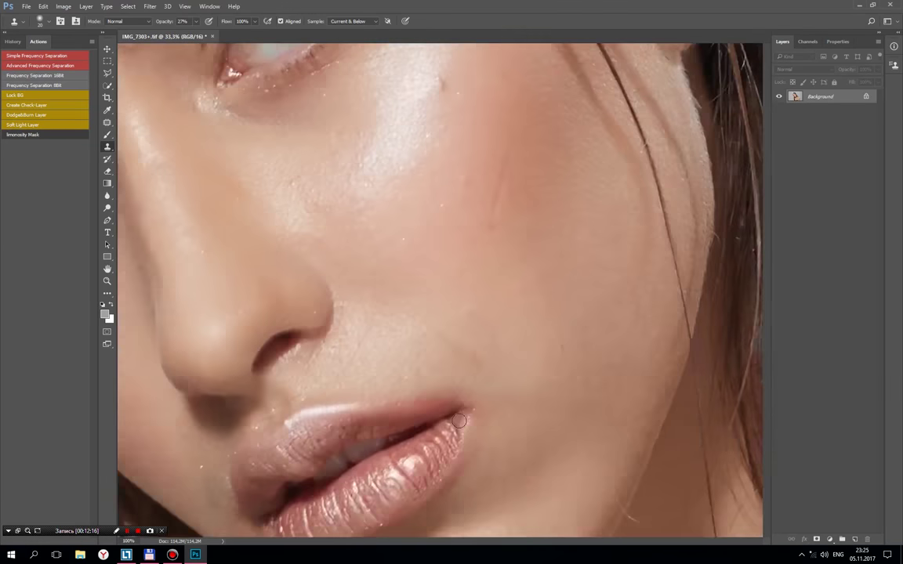
drag(388, 346, 478, 126)
scroll(480, 188, down, 5)
scroll(471, 361, down, 5)
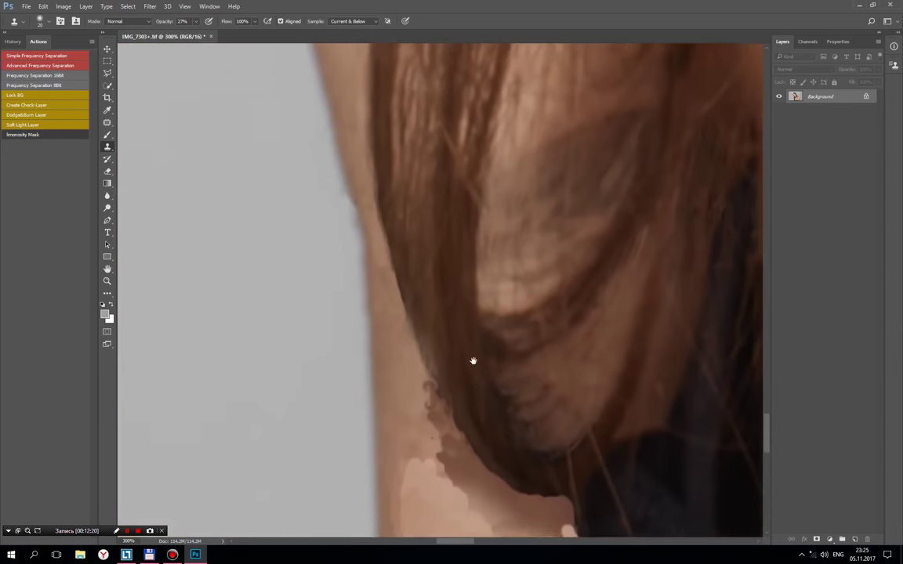
scroll(426, 125, down, 5)
scroll(388, 315, down, 1)
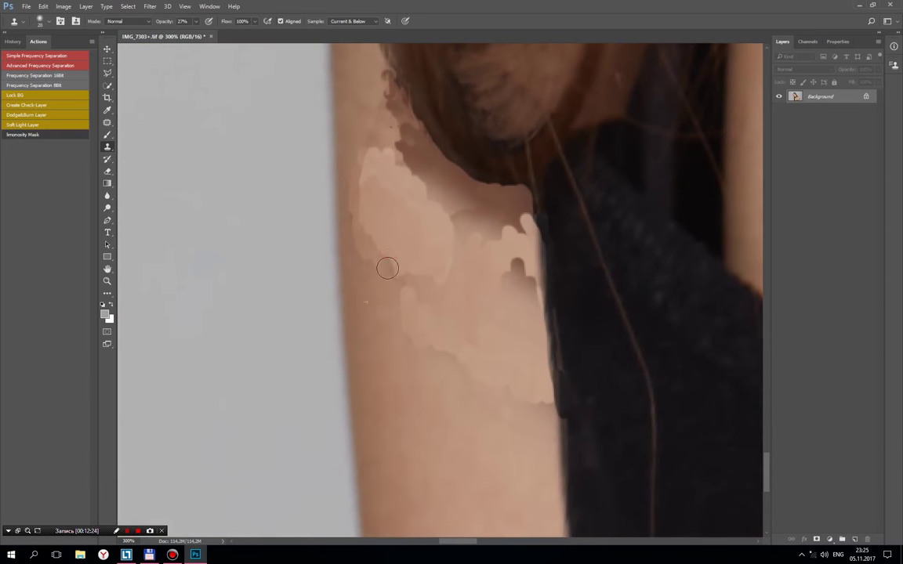
alt+click(359, 297)
mouse_move(363, 139)
mouse_down()
mouse_move(356, 183)
mouse_move(364, 228)
mouse_up()
alt+click(373, 277)
alt+click(374, 208)
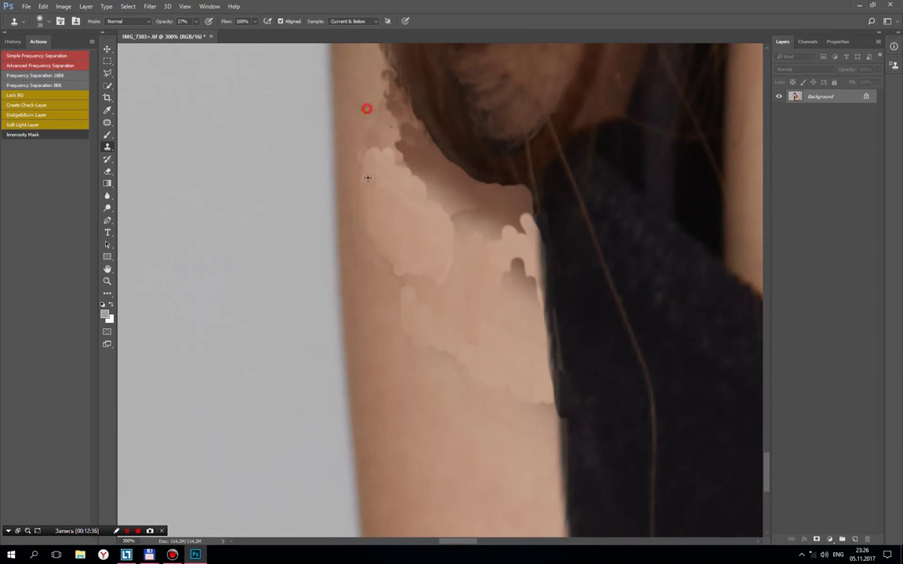
mouse_move(369, 133)
mouse_down()
mouse_move(382, 161)
mouse_move(361, 145)
mouse_up()
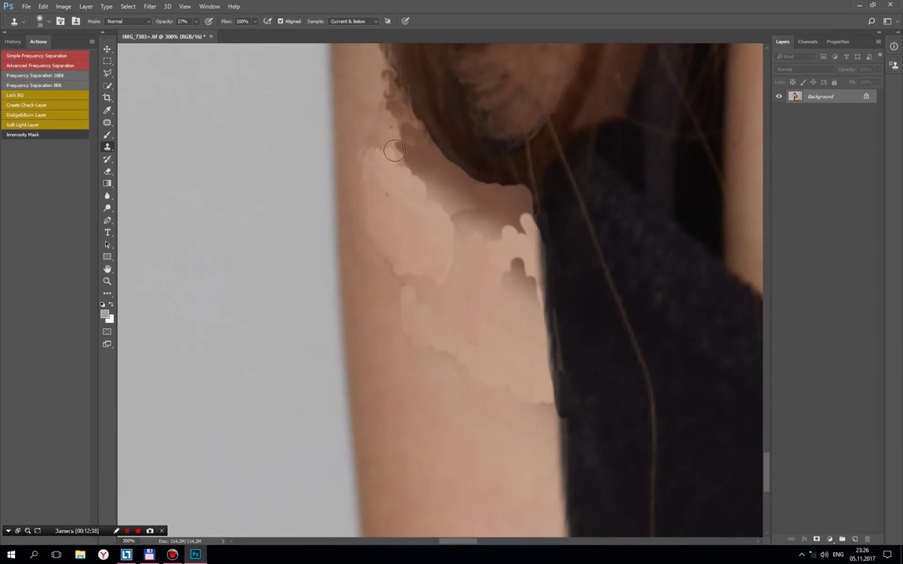
Step: Clone skin over the middle arm, and straighten the arm edge with cloned cloth
alt+click(420, 395)
mouse_move(410, 276)
mouse_down()
mouse_move(447, 341)
mouse_move(539, 422)
mouse_up()
alt+click(429, 371)
alt+click(506, 392)
click(536, 332)
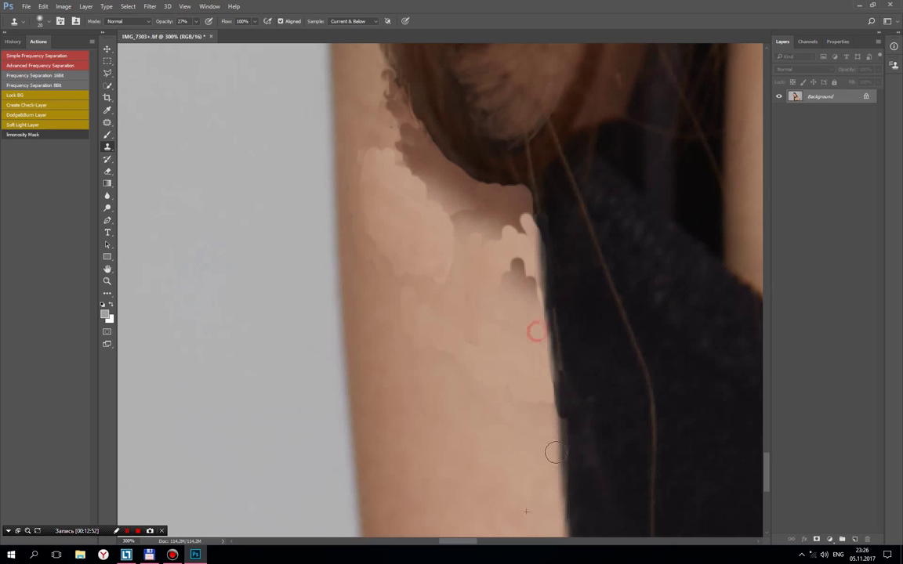
alt+click(586, 417)
drag(565, 441, 575, 383)
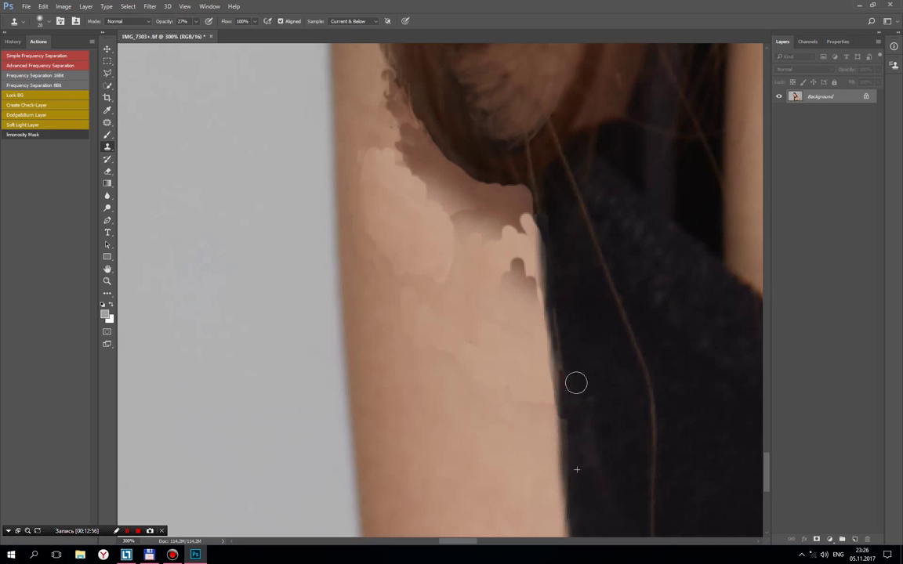
Step: Even out blotchy skin on the lower and upper arm with cloned dabs
alt+click(534, 386)
click(514, 326)
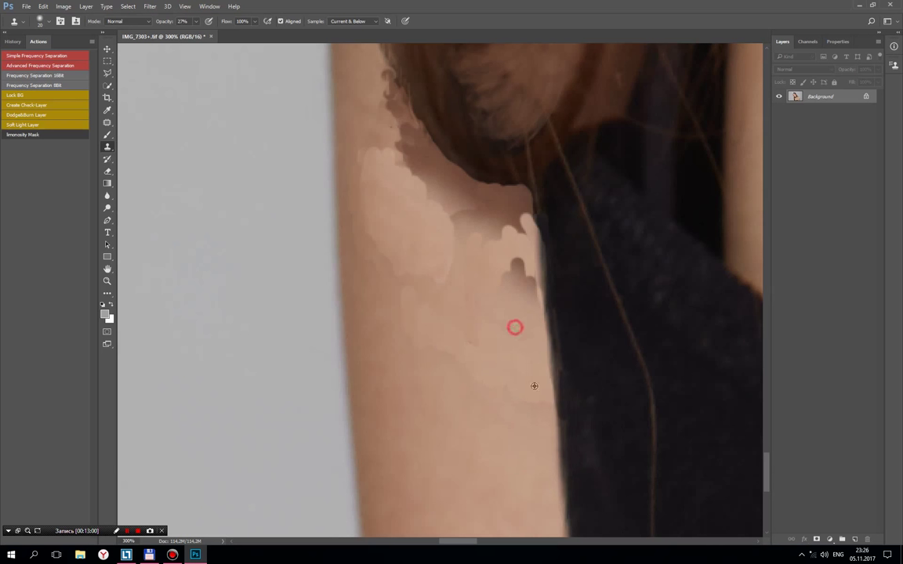
click(504, 222)
alt+click(495, 337)
click(479, 434)
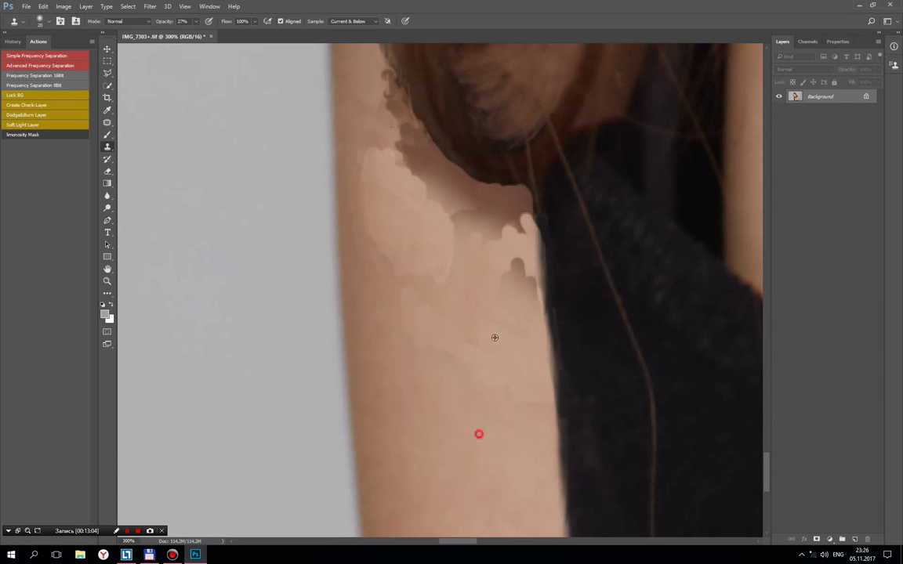
click(500, 425)
click(494, 427)
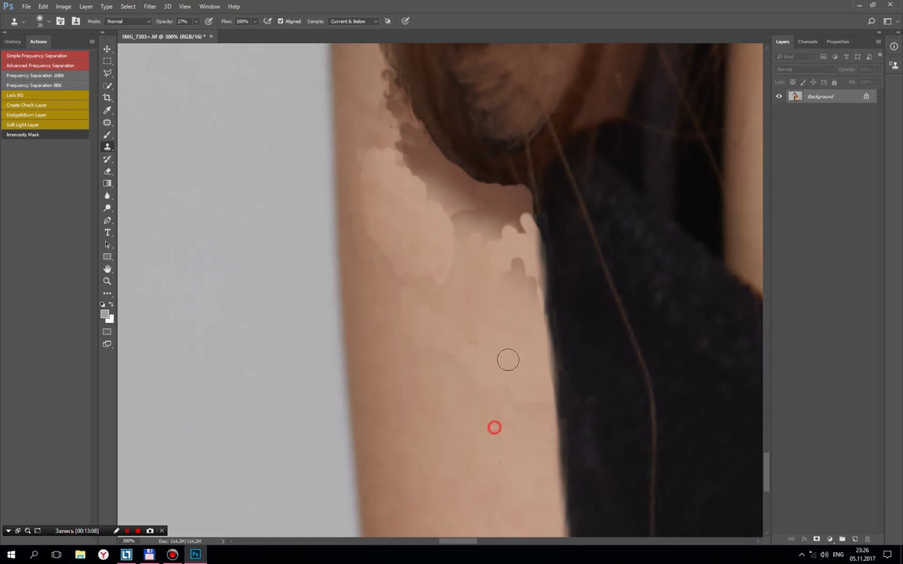
alt+click(427, 382)
drag(401, 257, 452, 276)
click(525, 264)
click(533, 270)
Step: Smooth the dark notches and bright blotch along the hair/skin boundary
click(494, 215)
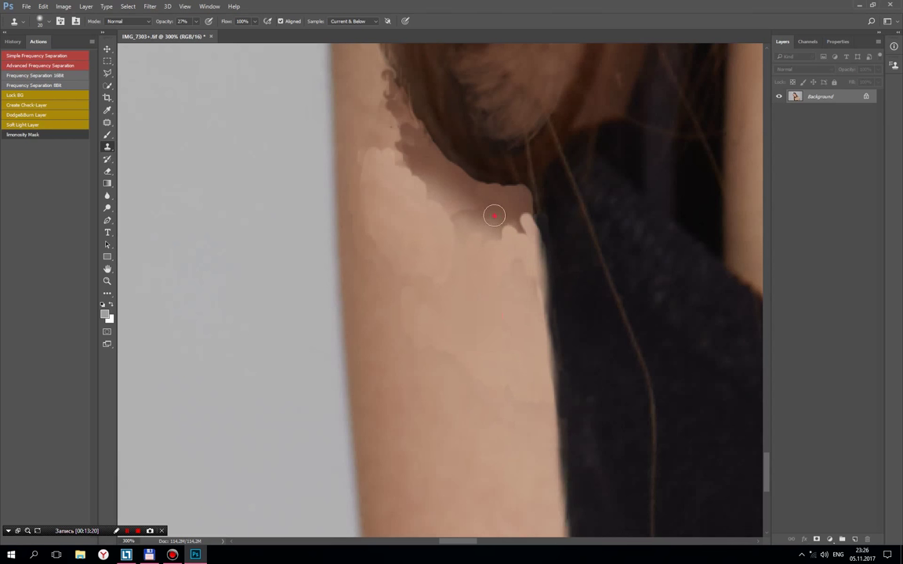
click(519, 223)
click(457, 206)
click(429, 178)
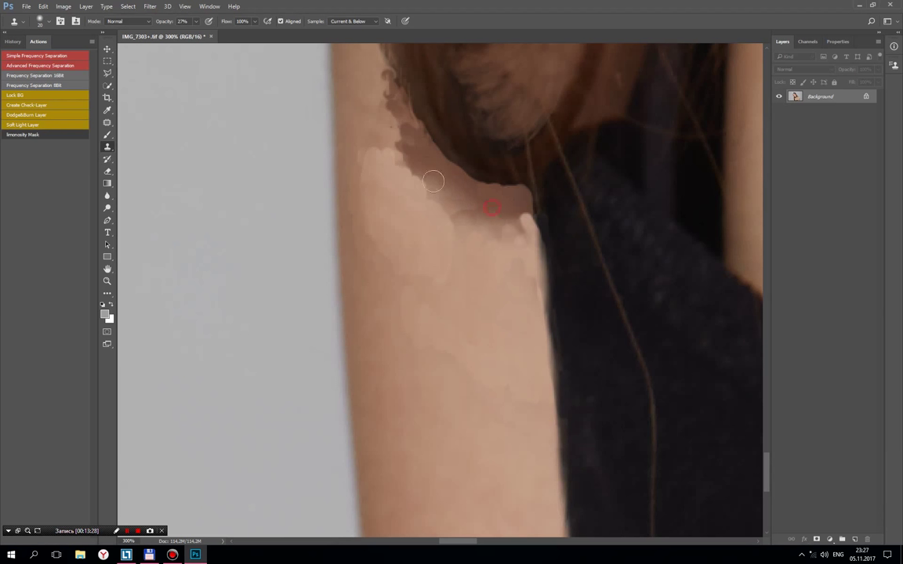
click(375, 149)
click(409, 163)
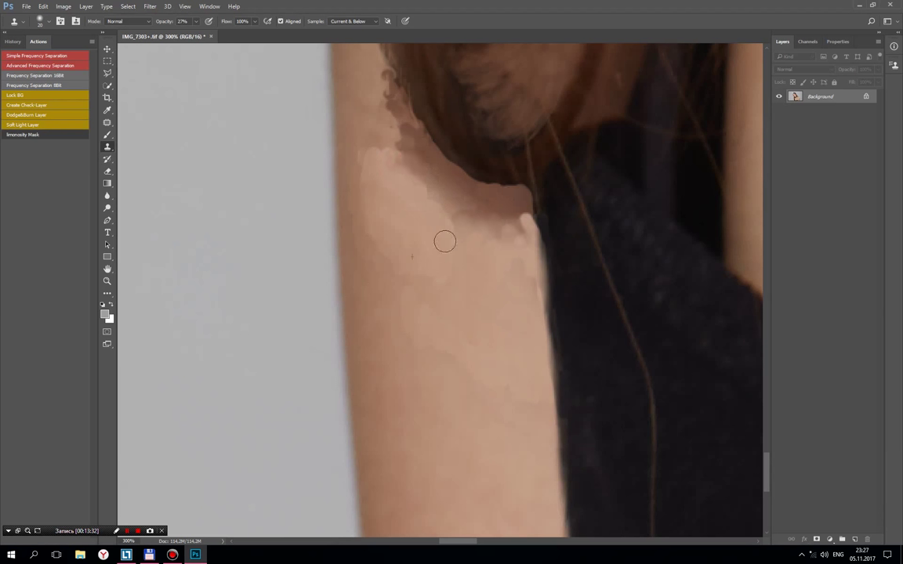
alt+click(529, 265)
click(523, 224)
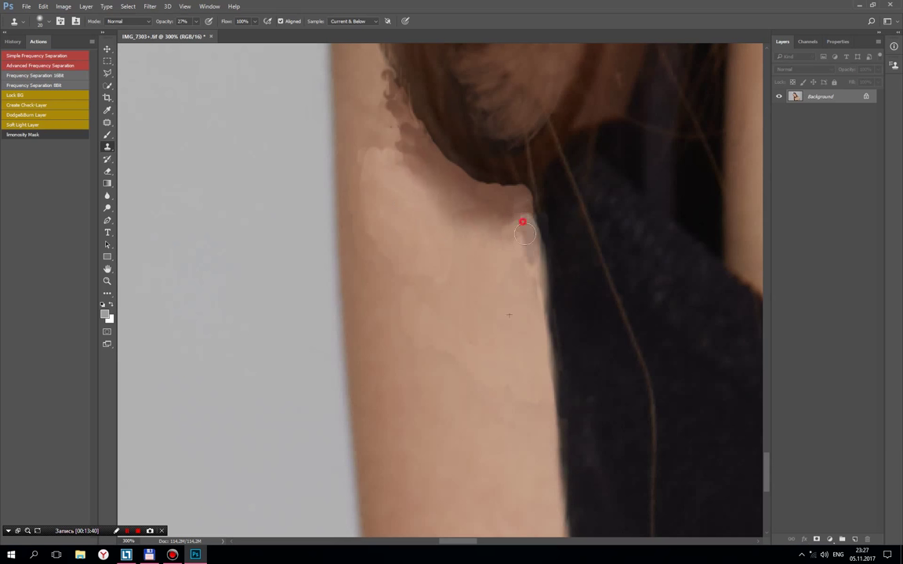
Step: Retouch the remaining skin patches along the hair edge and the arm with fresh skin tone
click(472, 205)
click(524, 255)
click(412, 332)
click(427, 355)
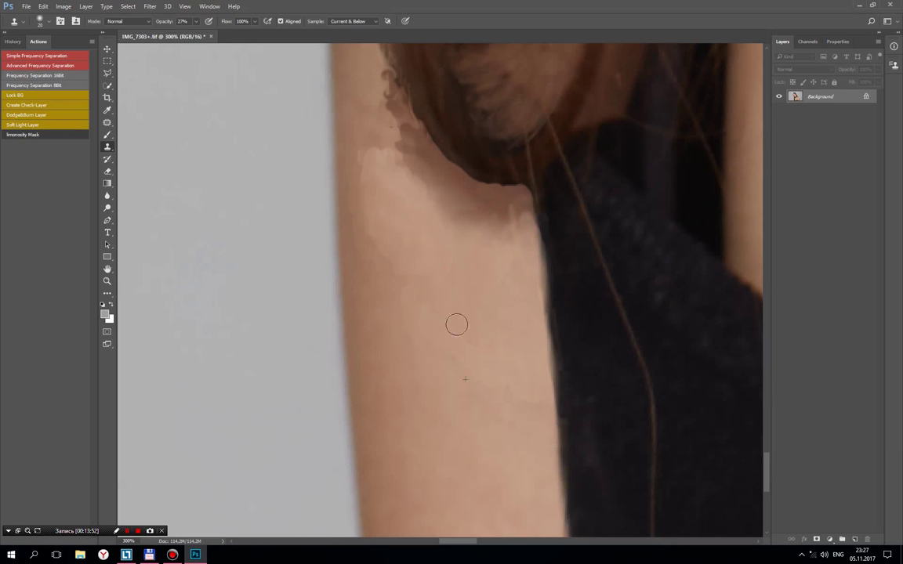
click(400, 146)
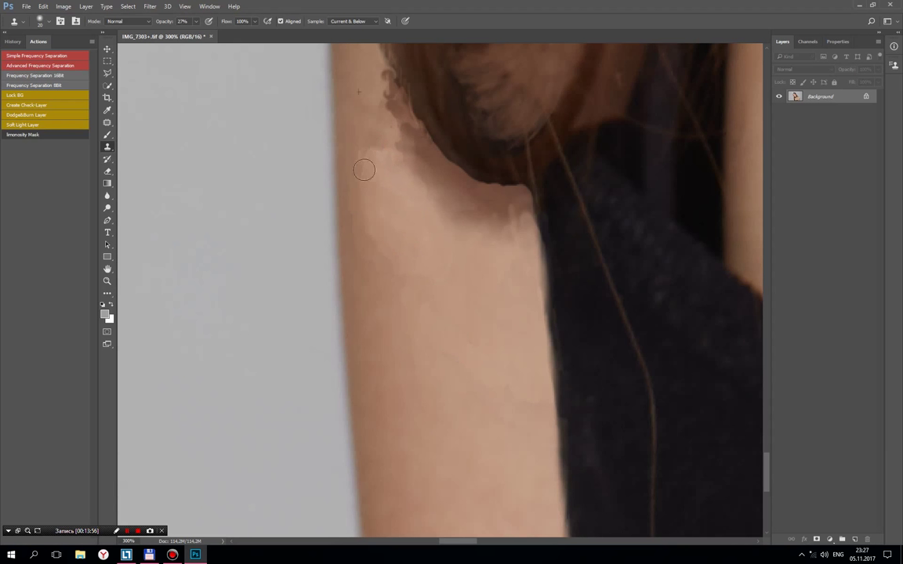
alt+click(374, 362)
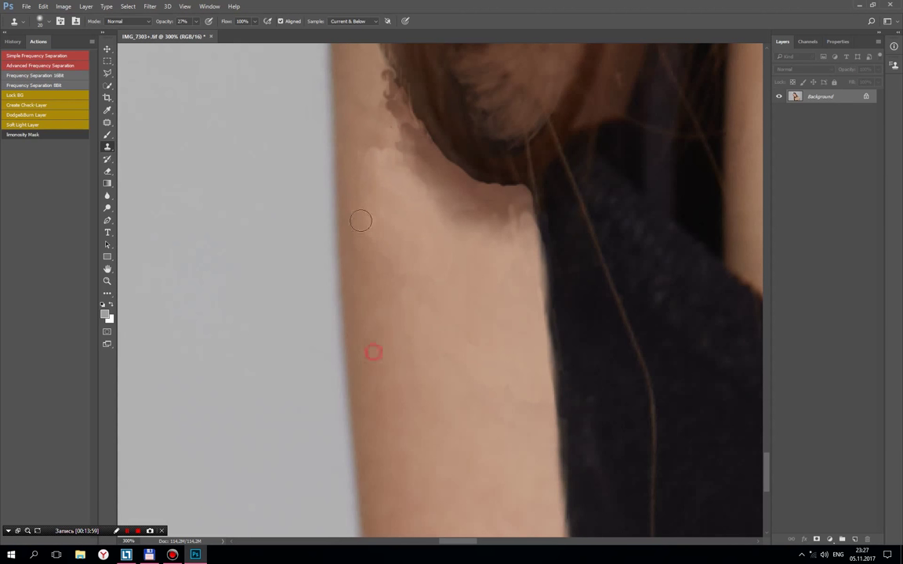
click(367, 165)
Step: Dab cloned skin along the ragged hair/skin boundary, removing stray wisps
scroll(415, 220, up, 3)
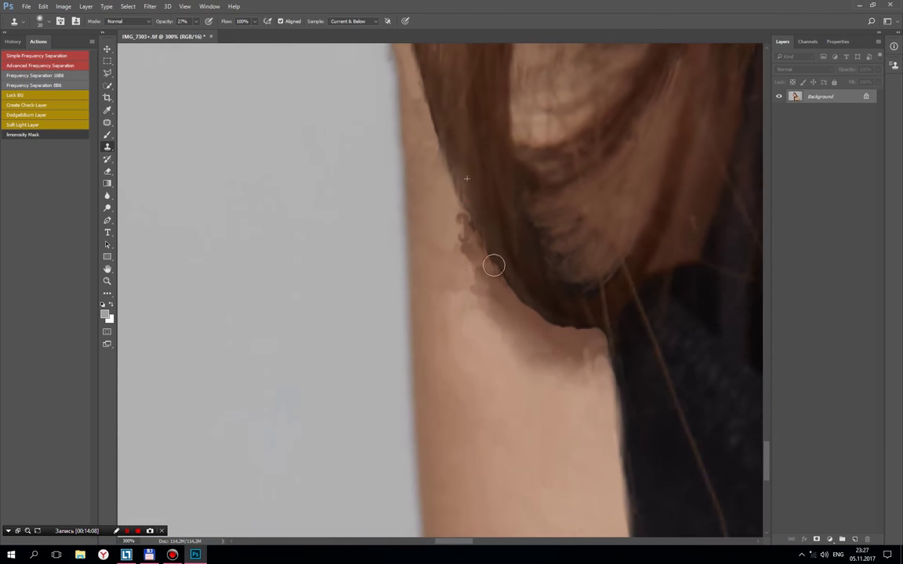
click(454, 152)
click(444, 129)
click(434, 204)
click(441, 272)
click(427, 232)
click(446, 263)
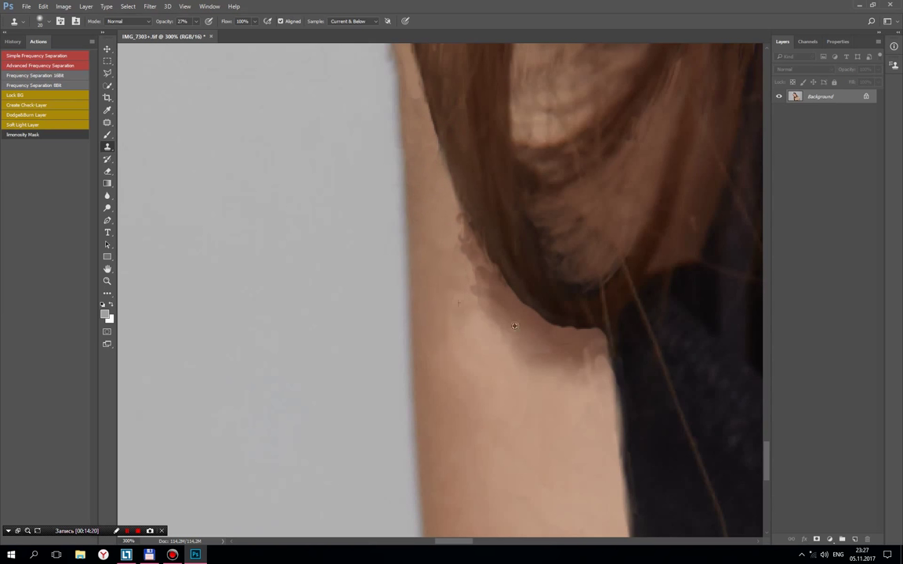
click(508, 373)
click(471, 270)
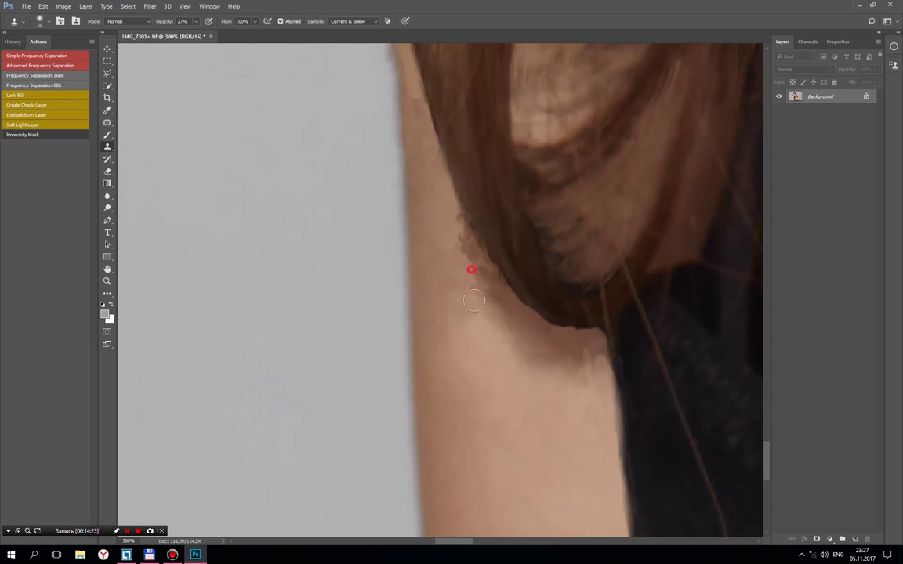
click(435, 220)
click(462, 200)
Step: Clone over the end of the hair tip with resampled hair, softening it against the skin
click(517, 293)
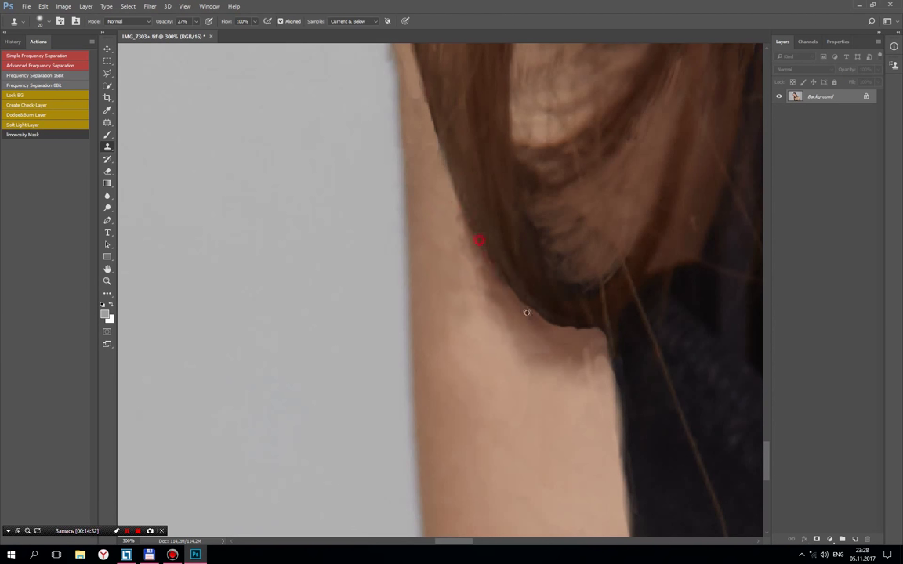
click(598, 226)
click(608, 273)
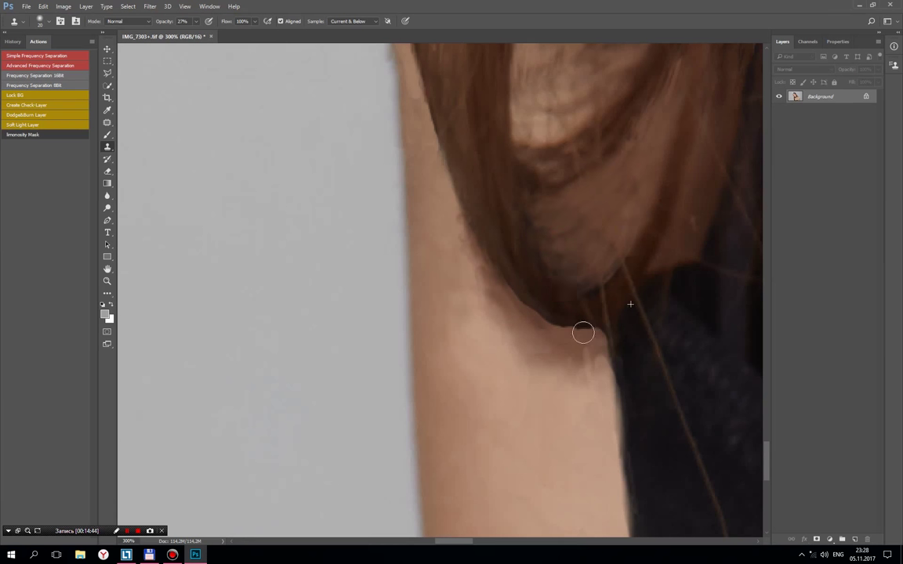
click(571, 338)
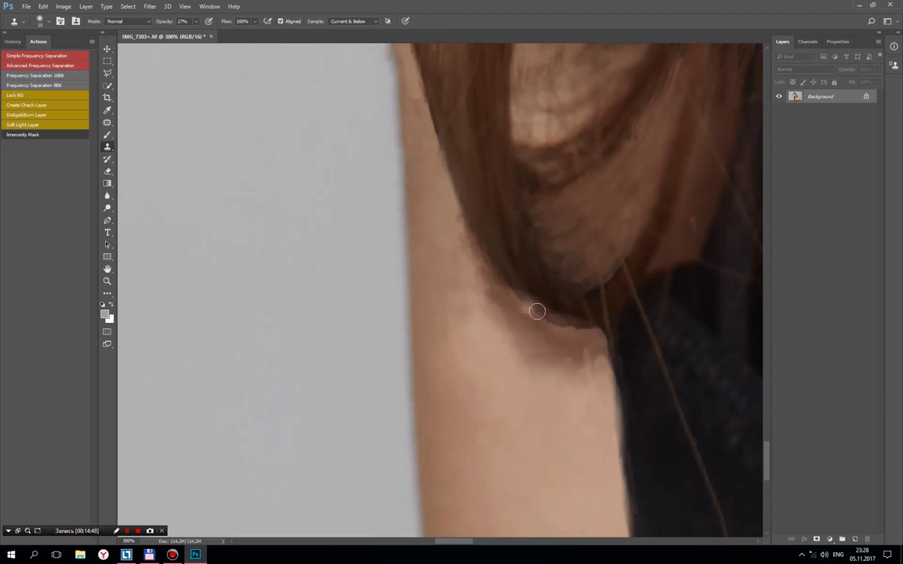
click(501, 261)
click(533, 259)
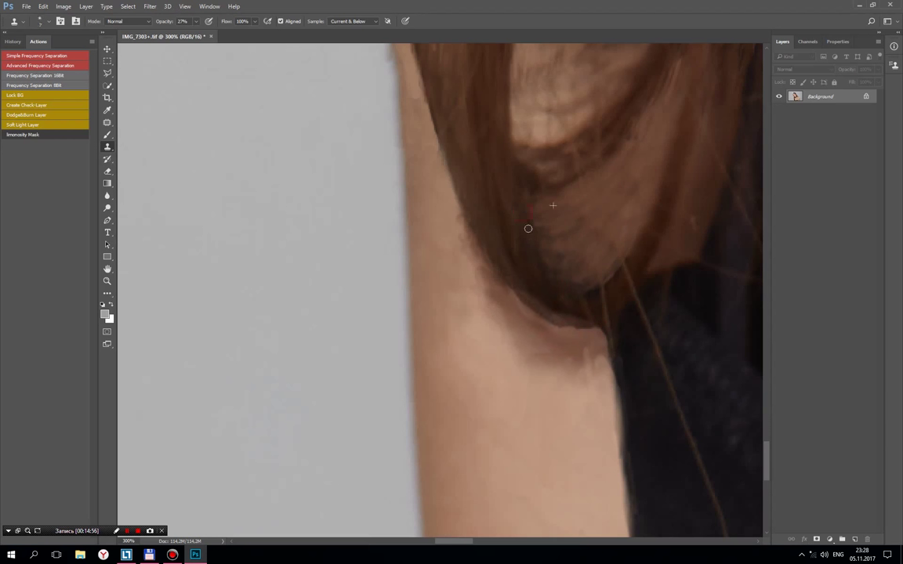
click(560, 288)
click(612, 279)
drag(529, 244, 525, 226)
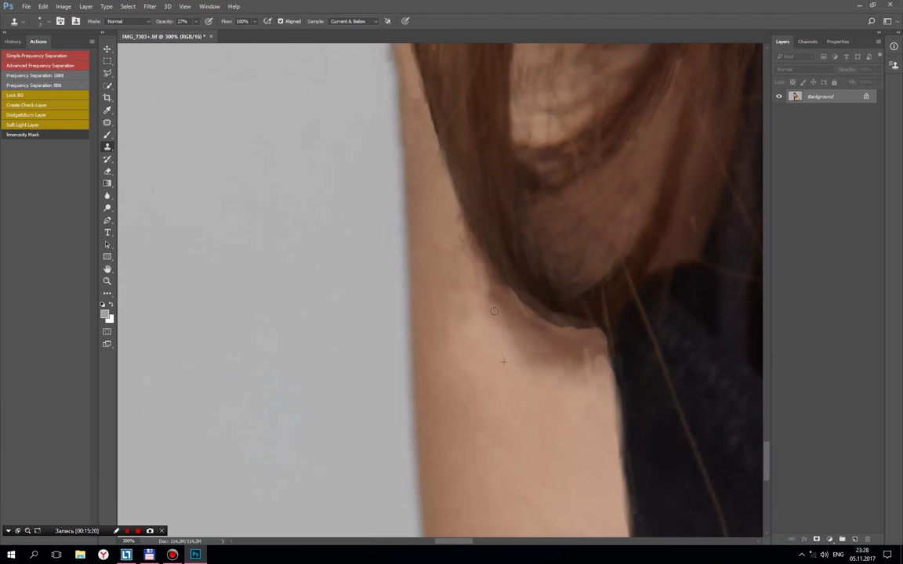
click(108, 124)
Step: With the Patch Tool, patch the first blotchy area below the hair onto clean skin
right_click(107, 124)
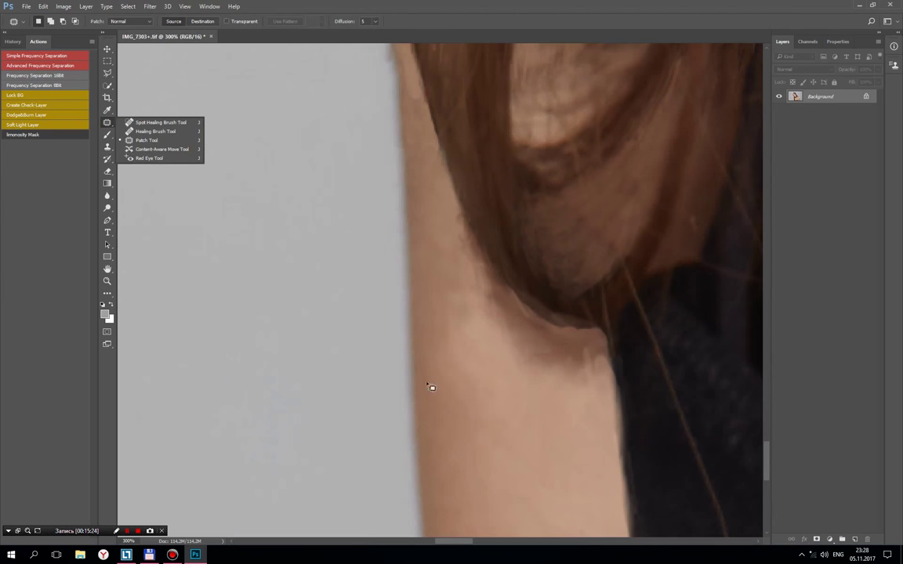
click(142, 127)
drag(563, 373, 537, 390)
click(578, 458)
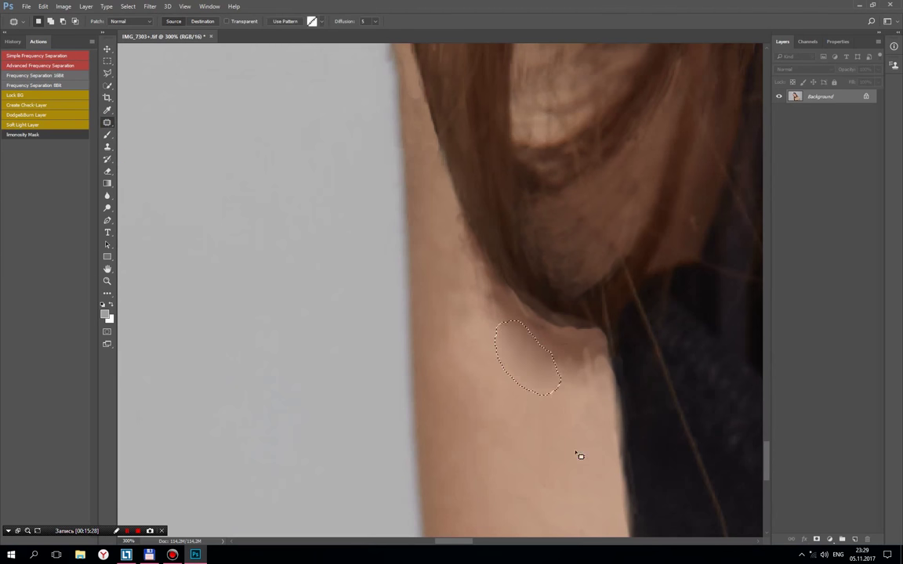
click(514, 322)
click(459, 204)
drag(506, 307, 486, 498)
mouse_move(449, 290)
mouse_down()
mouse_move(478, 421)
mouse_move(465, 337)
mouse_up()
Step: Patch a long strip along the arm edge and two more blotchy arm areas with clean skin
drag(447, 353, 486, 508)
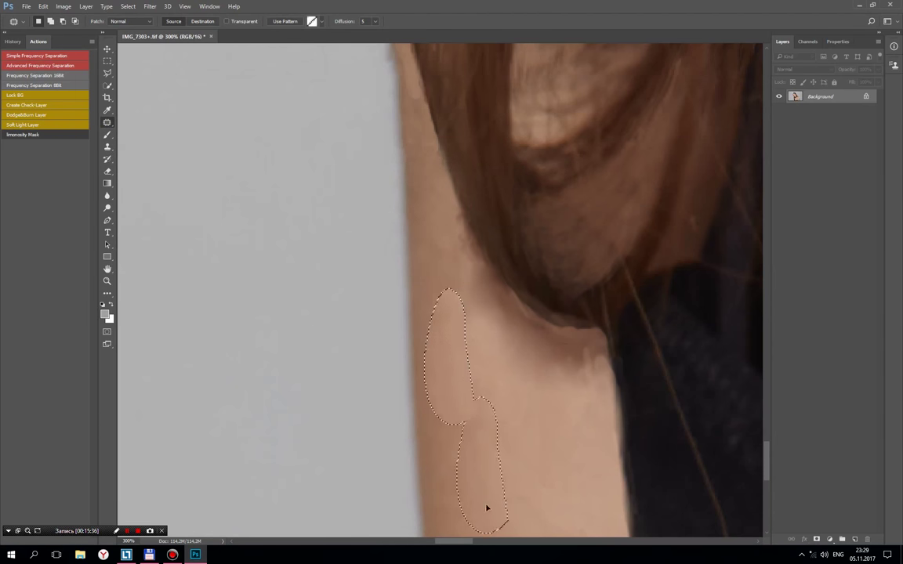
drag(547, 437, 500, 322)
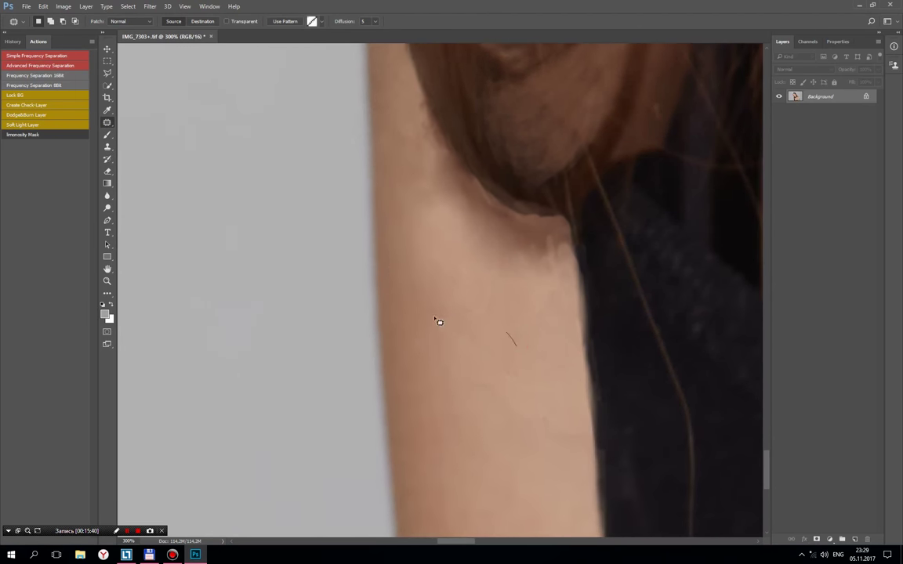
drag(438, 314, 580, 444)
drag(534, 383, 525, 523)
drag(425, 198, 513, 267)
drag(483, 310, 493, 494)
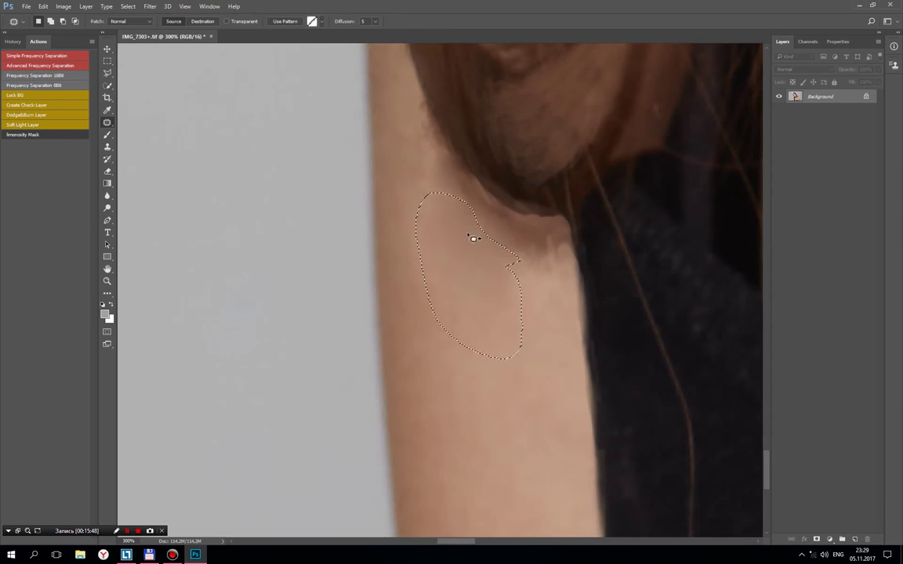
key(ctrl+d)
Step: Patch the armpit and small spots at the skin fold and hair edge, deselecting between patches
drag(443, 163, 451, 216)
drag(416, 165, 451, 413)
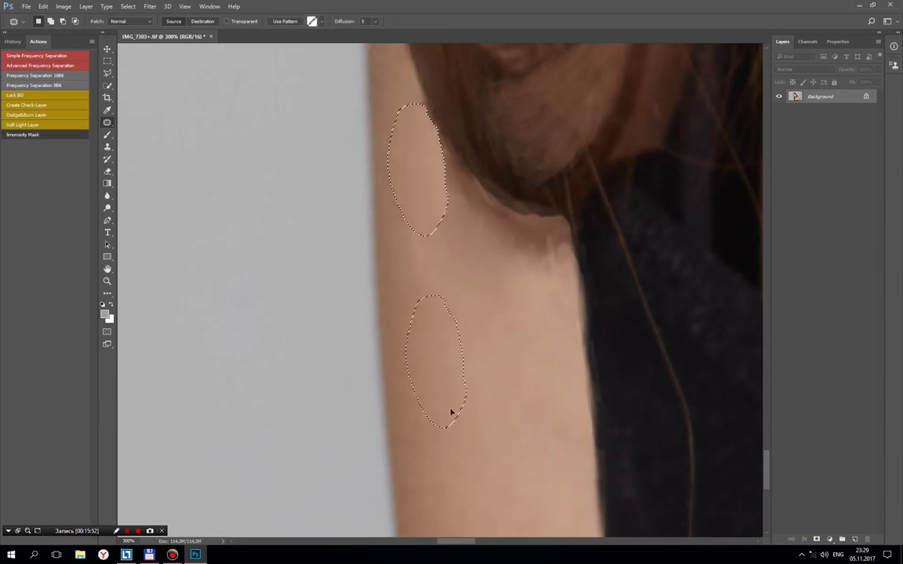
key(ctrl+d)
drag(445, 234, 429, 265)
key(ctrl+d)
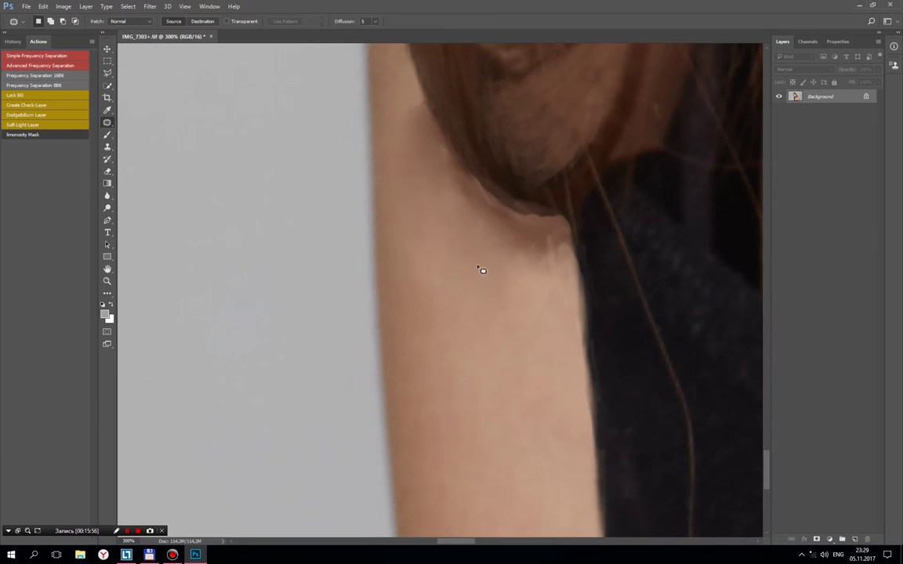
mouse_move(541, 237)
mouse_down()
mouse_move(554, 250)
mouse_move(506, 212)
mouse_up()
click(455, 202)
click(454, 178)
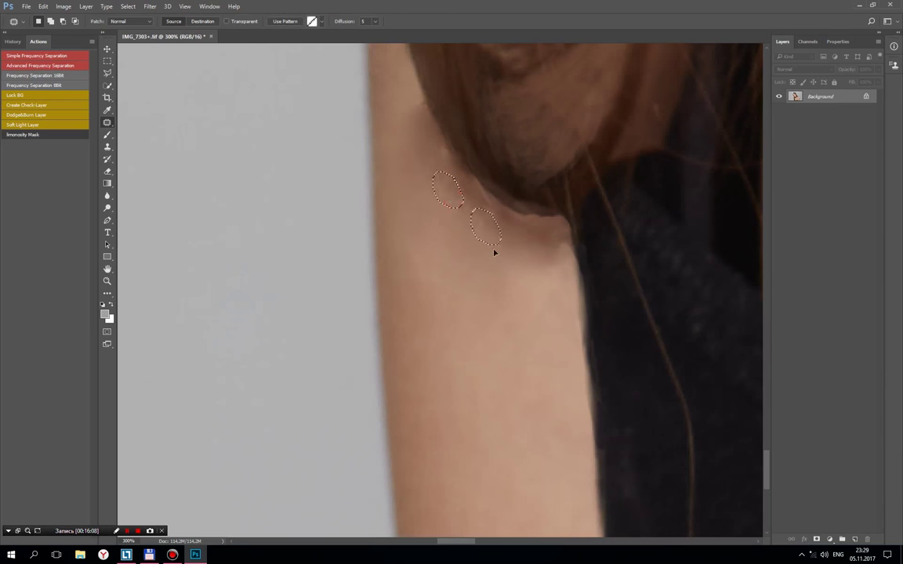
key(ctrl+d)
mouse_move(494, 211)
mouse_down()
mouse_move(517, 227)
mouse_move(436, 160)
mouse_up()
mouse_move(583, 252)
mouse_down()
mouse_move(573, 239)
mouse_move(547, 285)
mouse_up()
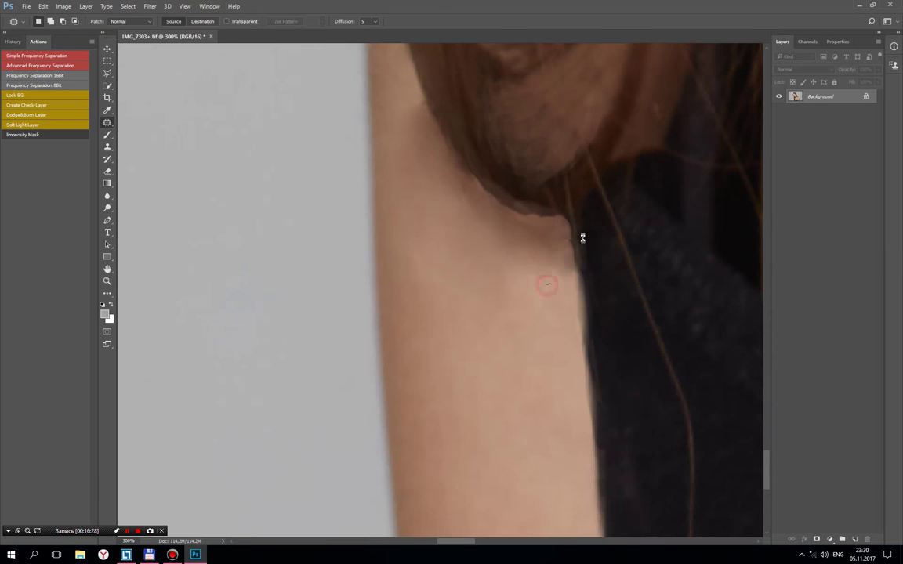
click(453, 202)
Step: Zoom onto the armpit beside the hair tips and lasso a small spot among them for patching
scroll(653, 388, down, 5)
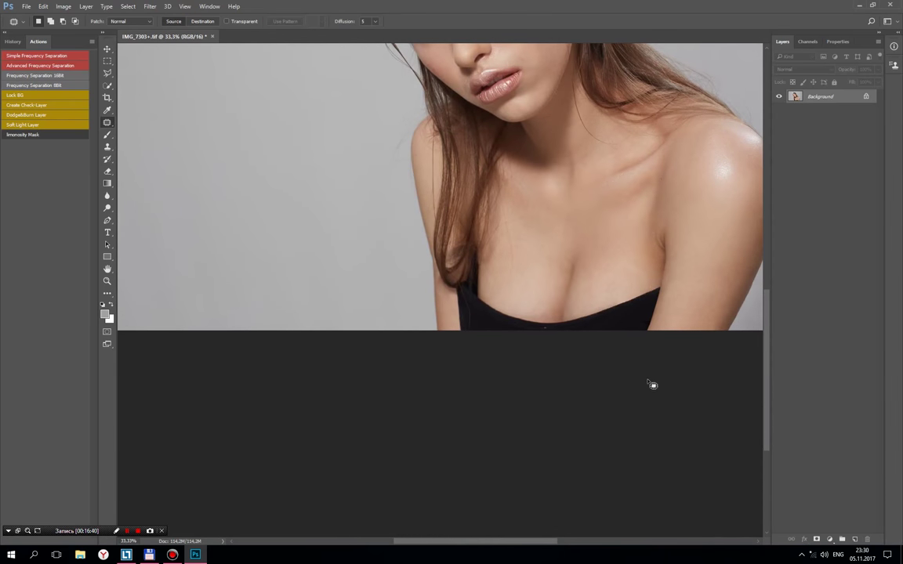
scroll(551, 246, down, 2)
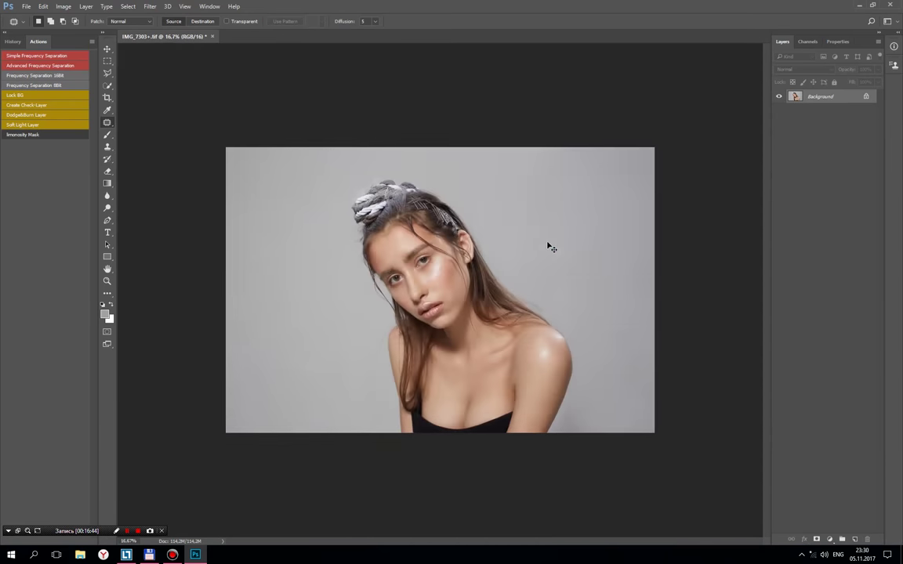
scroll(551, 246, up, 2)
scroll(551, 247, up, 3)
scroll(551, 248, up, 2)
scroll(516, 377, down, 5)
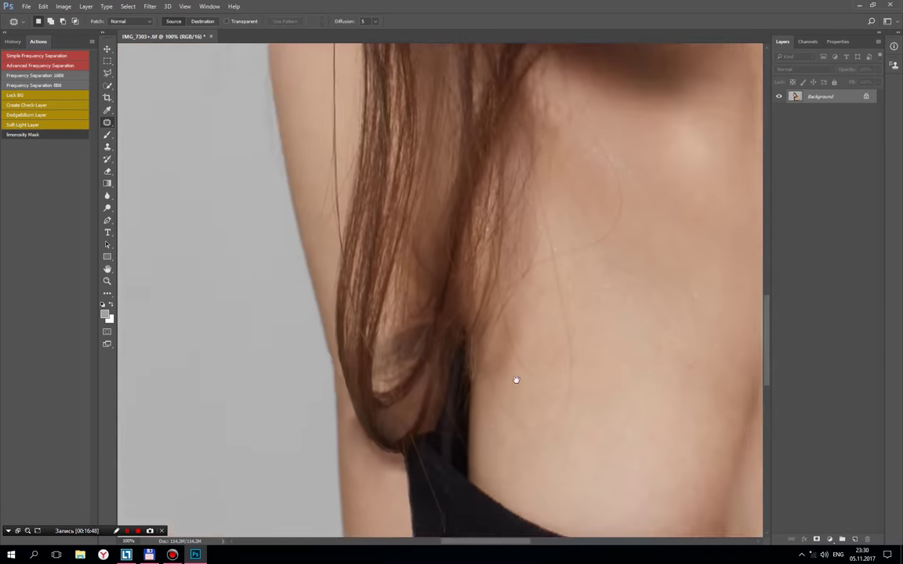
scroll(455, 224, up, 1)
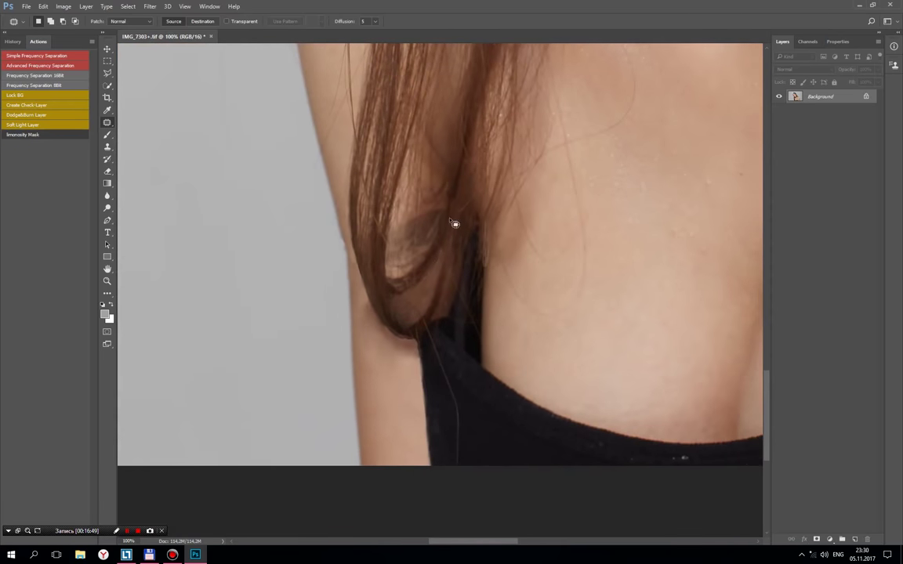
click(107, 147)
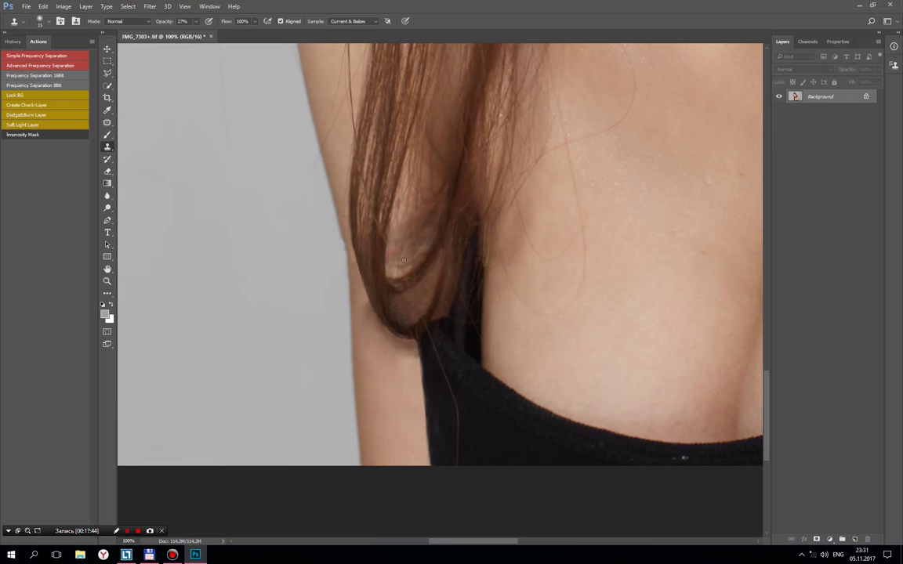
click(107, 124)
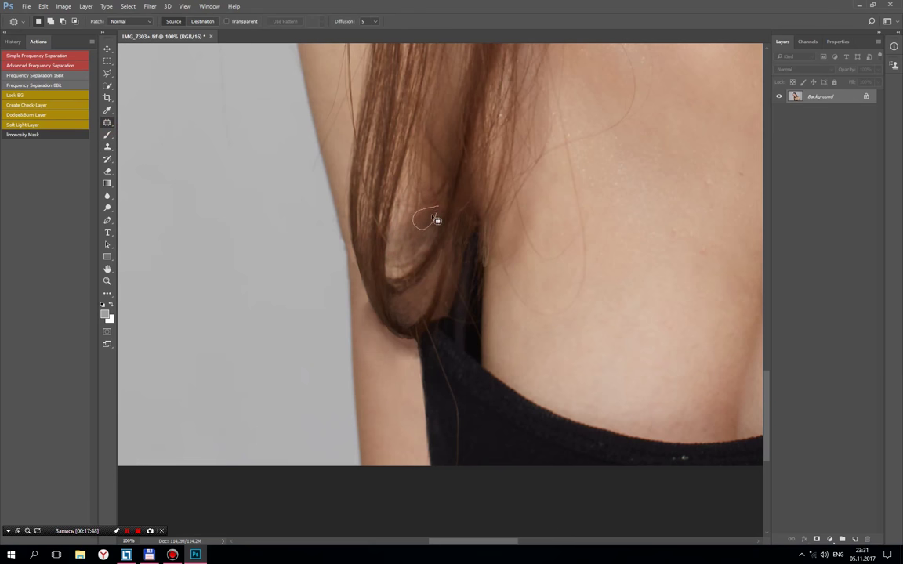
mouse_move(437, 221)
mouse_down()
mouse_move(420, 221)
mouse_move(432, 231)
mouse_move(419, 215)
mouse_move(443, 206)
mouse_move(415, 195)
mouse_move(427, 235)
mouse_move(436, 210)
mouse_up()
Step: Clone sampled armpit skin over the armpit edge, outer arm edge and skin by the hair tip
key(ctrl+d)
click(108, 146)
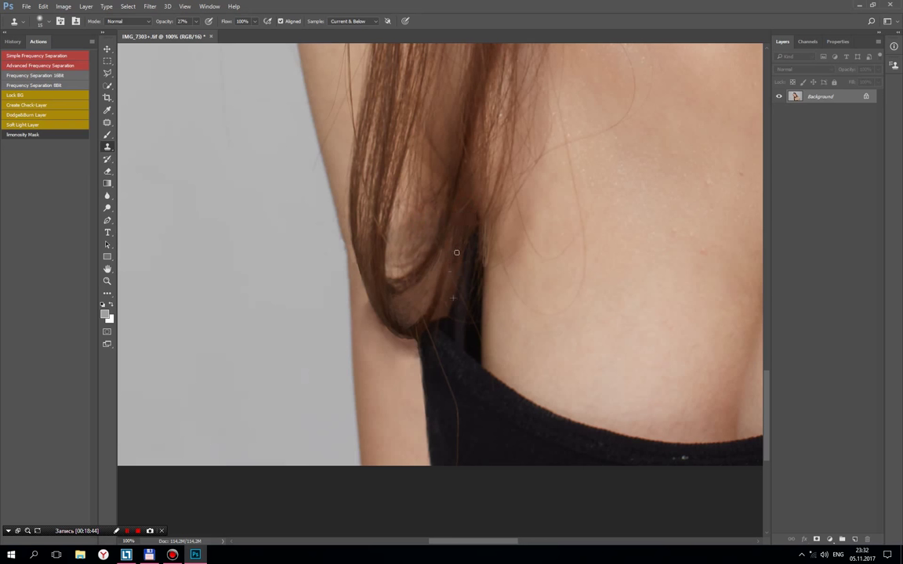
click(385, 340)
click(395, 340)
click(380, 331)
click(357, 289)
click(448, 290)
Step: Switch to the Healing Brush and heal the small skin spots on the shoulder and arm
click(107, 122)
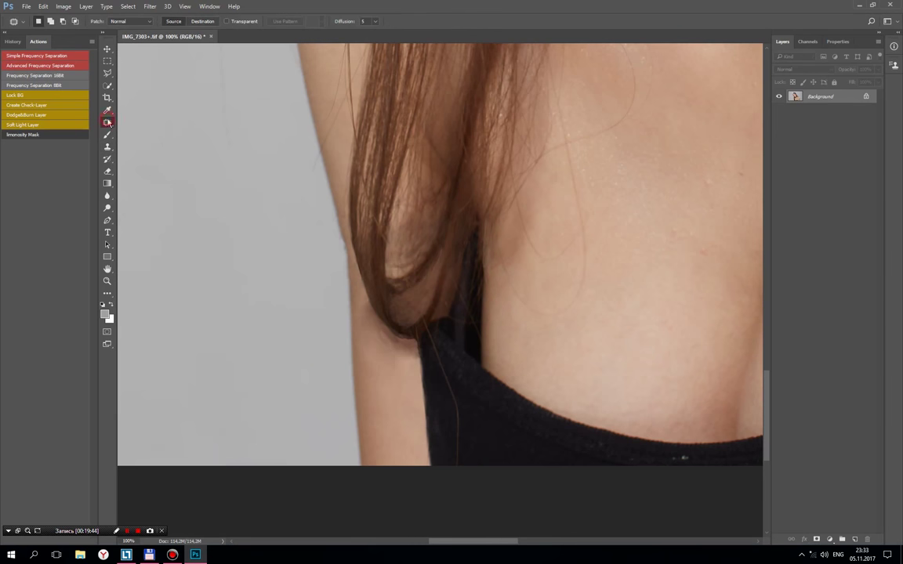
right_click(108, 122)
click(143, 129)
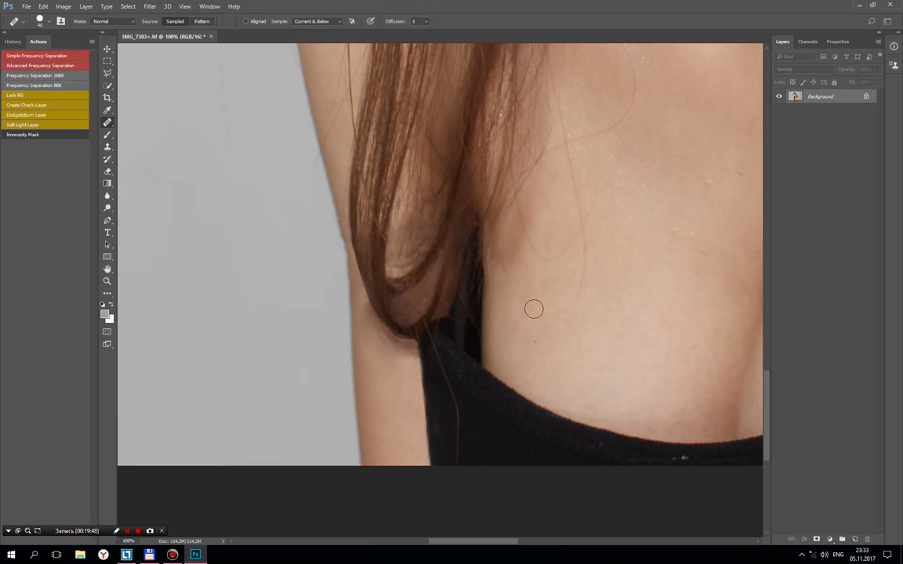
click(706, 250)
click(566, 151)
click(593, 255)
click(517, 201)
click(499, 242)
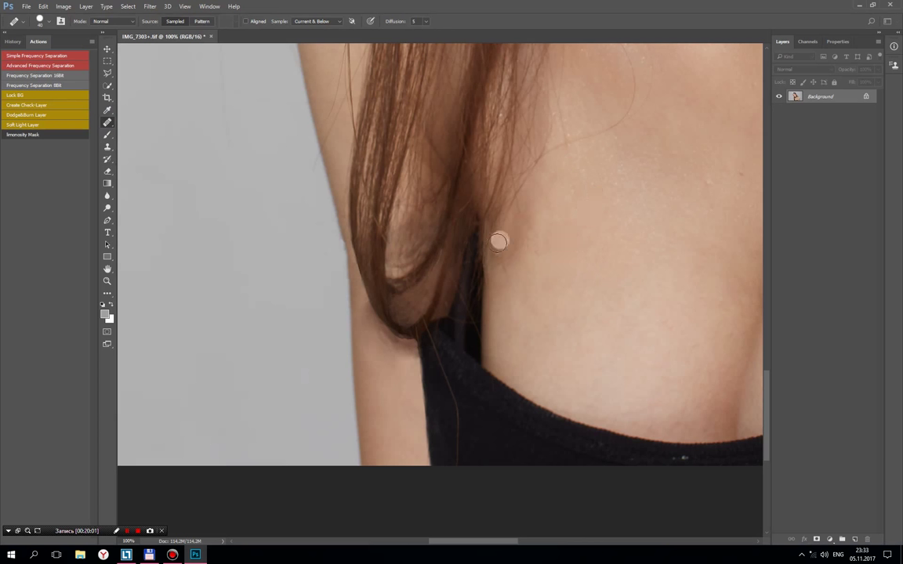
click(527, 205)
click(538, 254)
Step: Heal along the black top's edge, removing the crossing hair strand and retouching the armpit corner
click(468, 343)
click(472, 280)
click(473, 431)
click(459, 419)
click(457, 453)
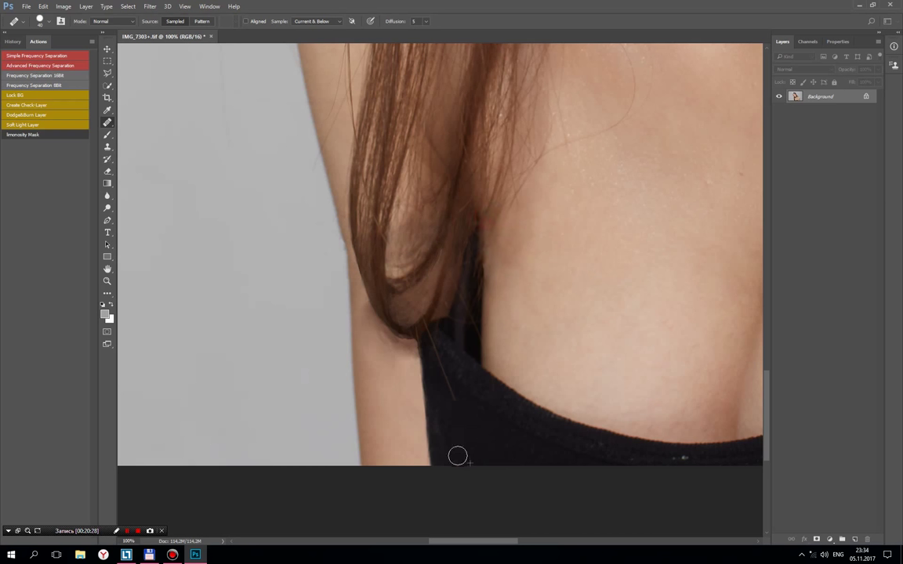
click(439, 421)
click(447, 376)
click(434, 346)
click(433, 345)
alt+click(447, 282)
Step: Sample clean skin and smooth the skin along the hair and strap edge
alt+click(474, 300)
click(478, 258)
alt+click(477, 278)
click(460, 246)
alt+click(448, 288)
alt+click(528, 187)
click(502, 221)
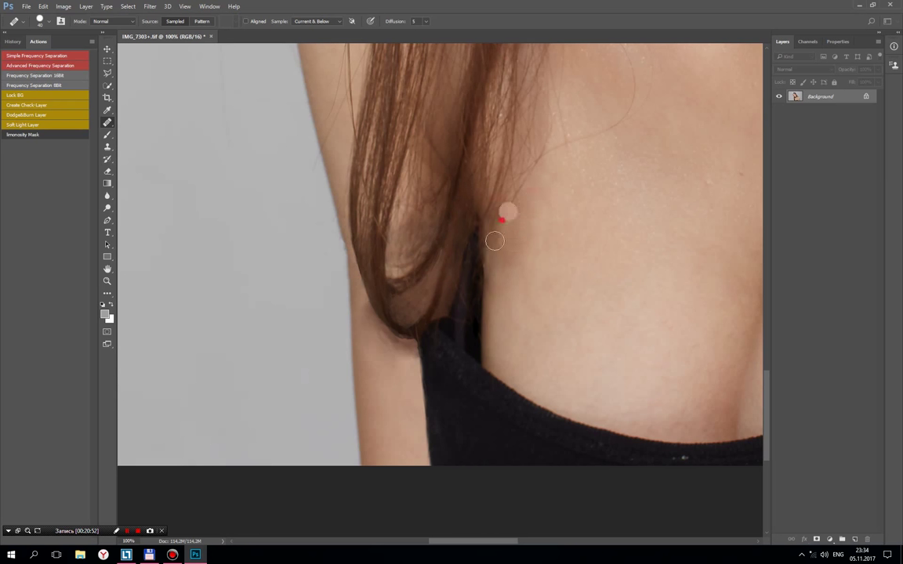
alt+click(508, 243)
click(483, 255)
alt+click(478, 301)
click(481, 279)
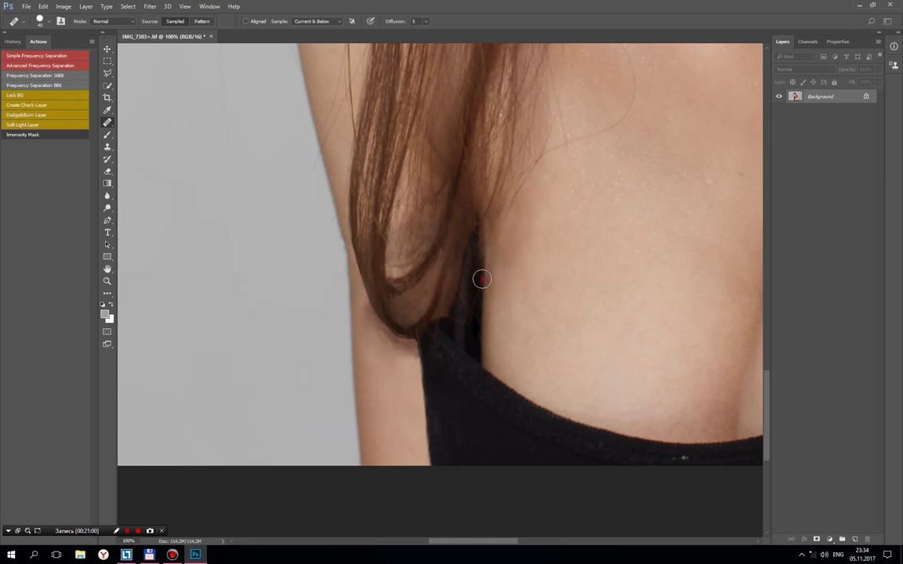
alt+click(475, 298)
Step: Cover the dark strap gap, heal the hair edge against the arm, and remove the mole
click(486, 271)
click(466, 242)
click(448, 280)
click(409, 302)
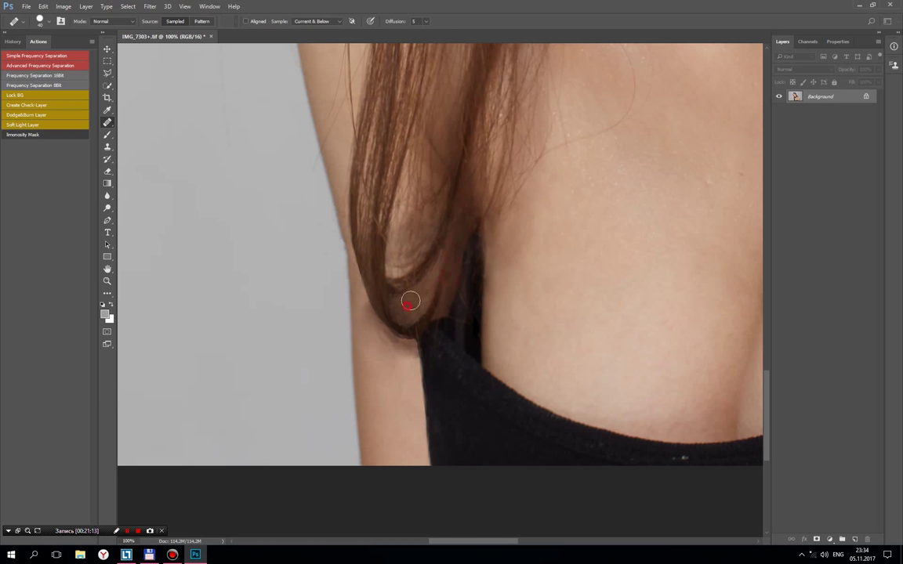
click(363, 299)
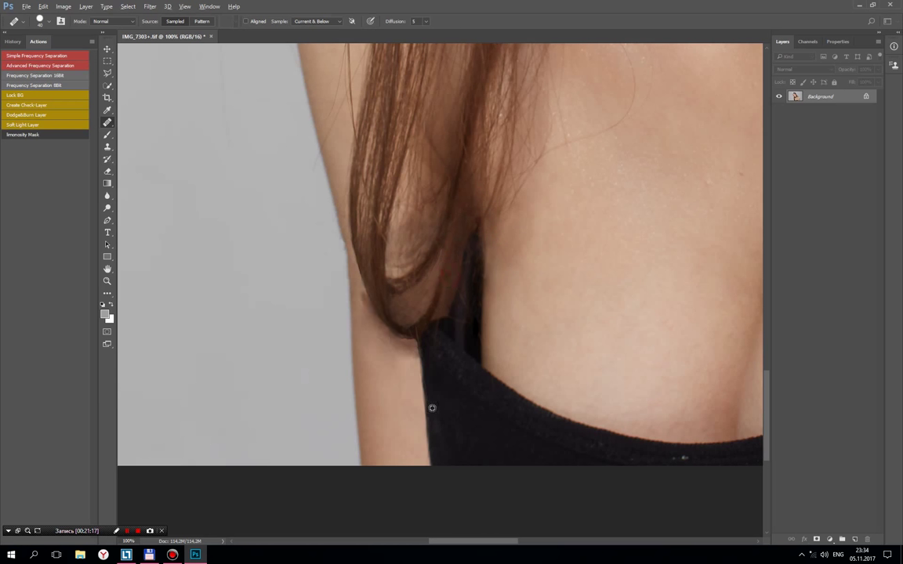
click(384, 343)
click(379, 362)
click(409, 353)
click(535, 292)
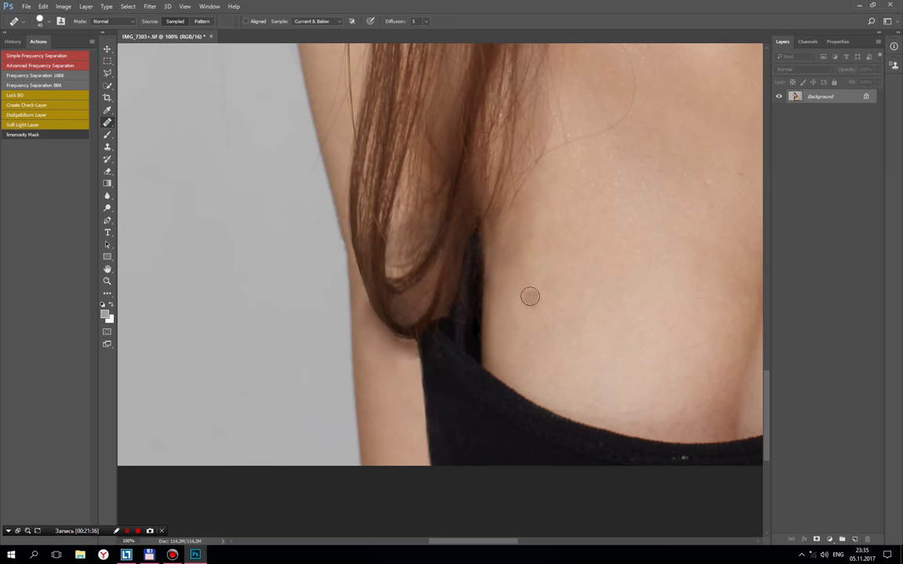
Step: Zoom to 200% on the bra edge and heal along the bottom of the black top
scroll(530, 298, down, 1)
scroll(529, 298, down, 2)
scroll(530, 301, down, 1)
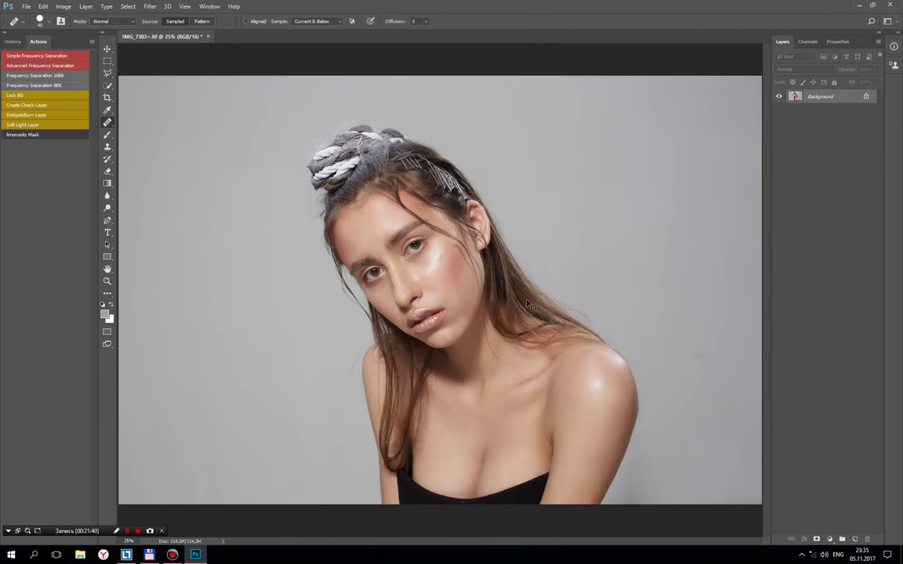
scroll(527, 304, up, 1)
scroll(527, 304, up, 1)
scroll(548, 235, down, 5)
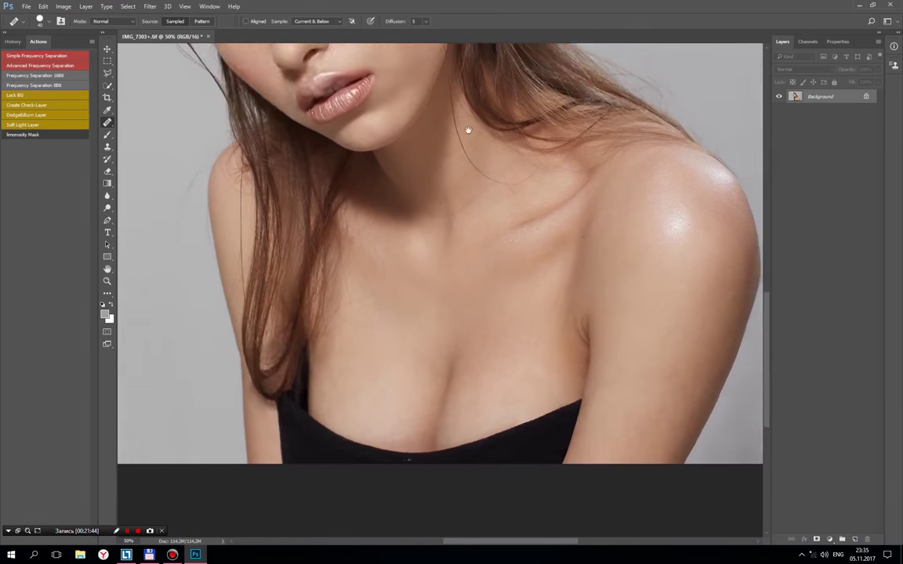
scroll(601, 281, down, 2)
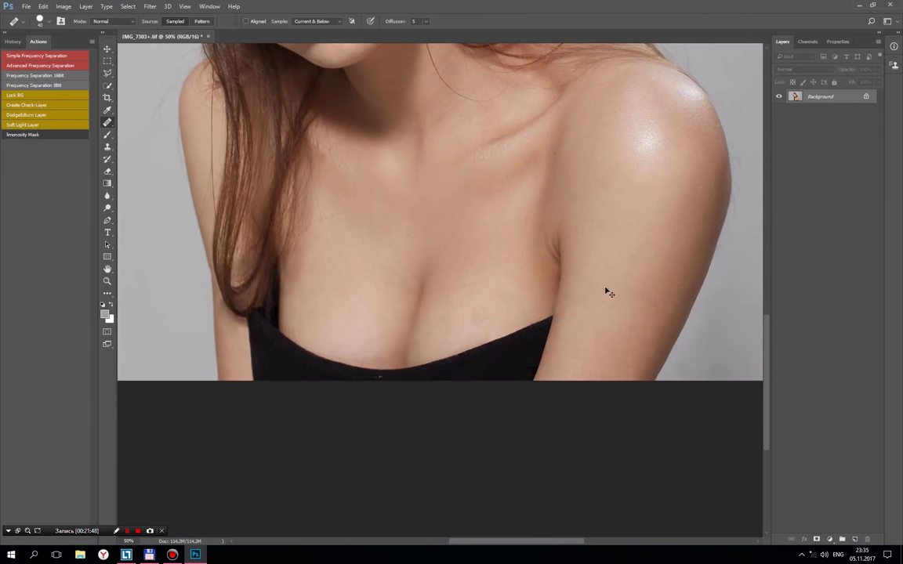
scroll(608, 295, up, 1)
scroll(611, 298, up, 1)
scroll(611, 298, down, 3)
scroll(554, 355, right, 2)
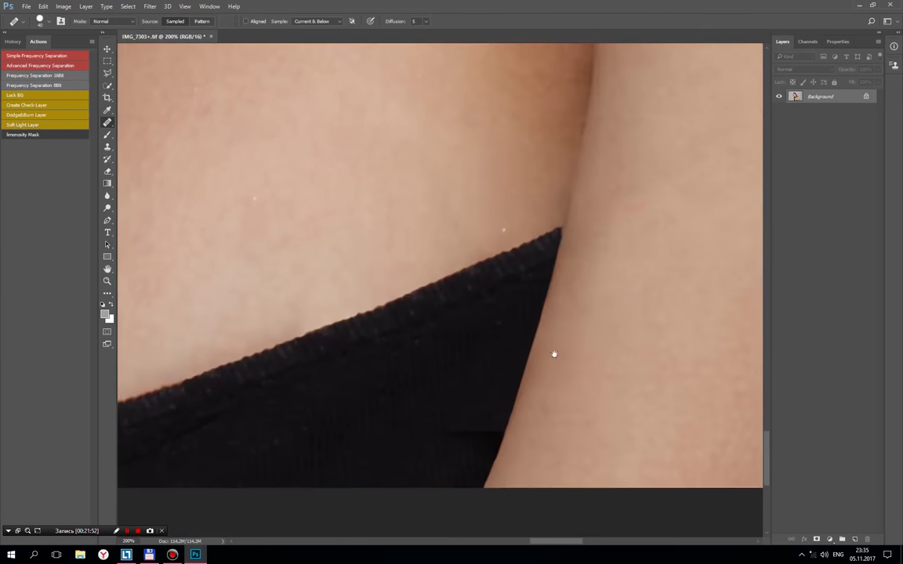
scroll(553, 354, up, 1)
alt+click(378, 446)
drag(418, 455, 474, 455)
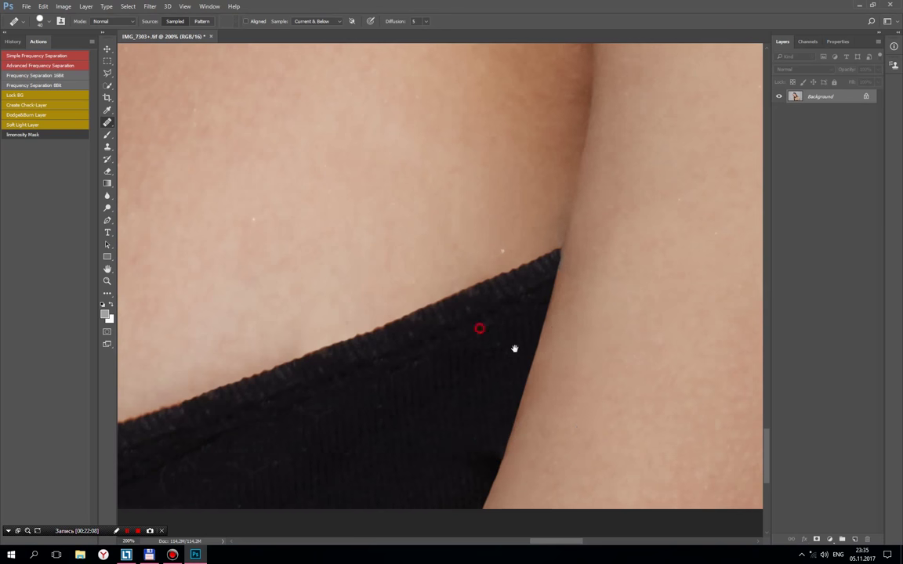
Step: Heal the fabric/skin edge further with a smaller sampled brush, then zoom back out
drag(480, 326, 516, 358)
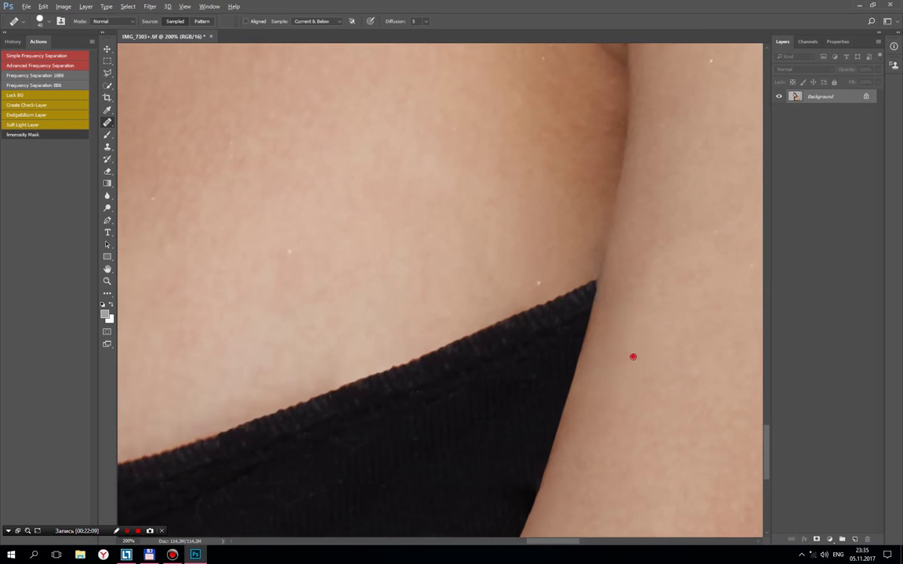
click(587, 299)
alt+click(584, 335)
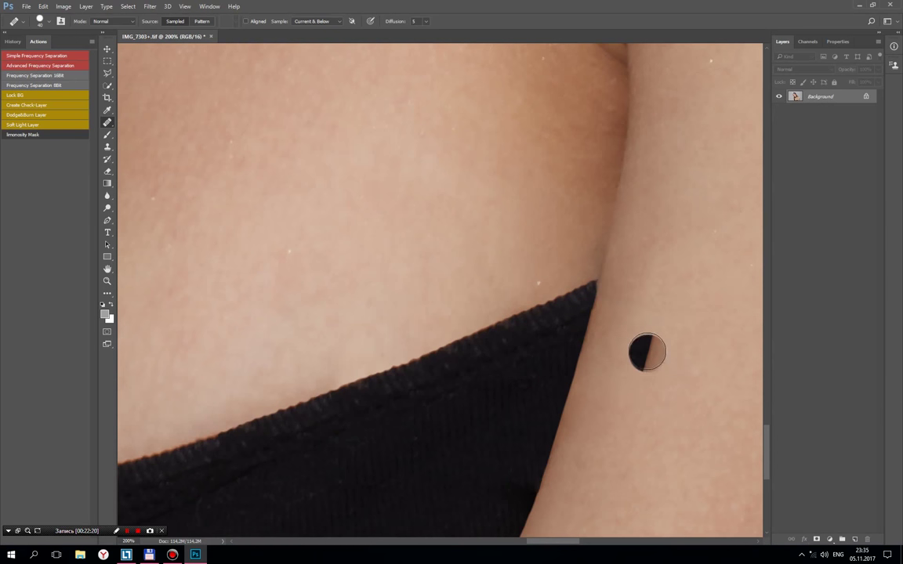
key(bracketleft)
key(bracketleft)
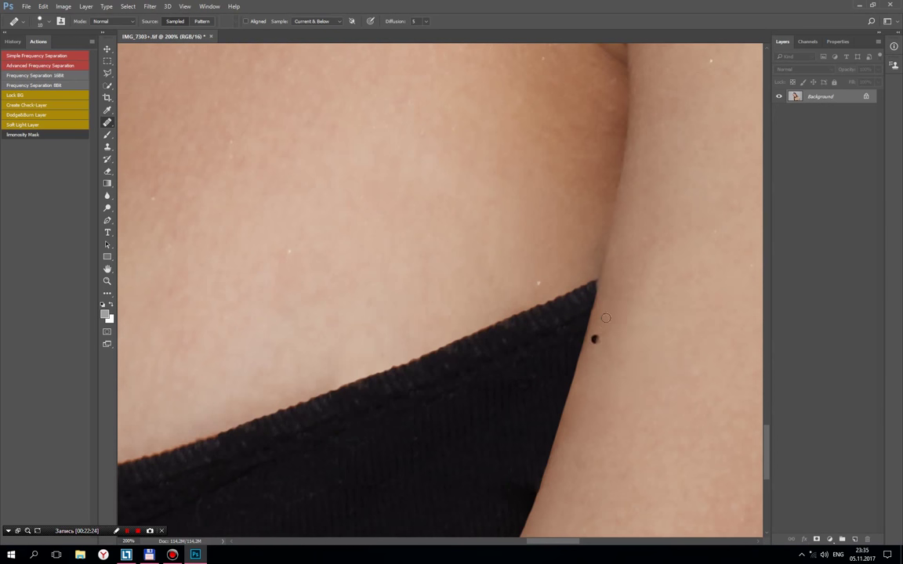
drag(574, 406, 593, 281)
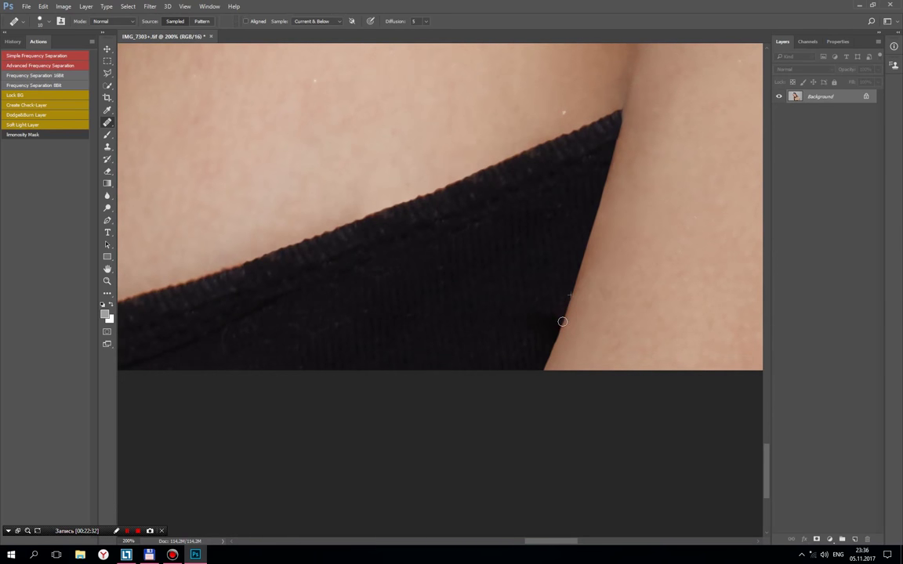
scroll(575, 358, down, 1)
scroll(562, 347, down, 1)
scroll(518, 326, down, 1)
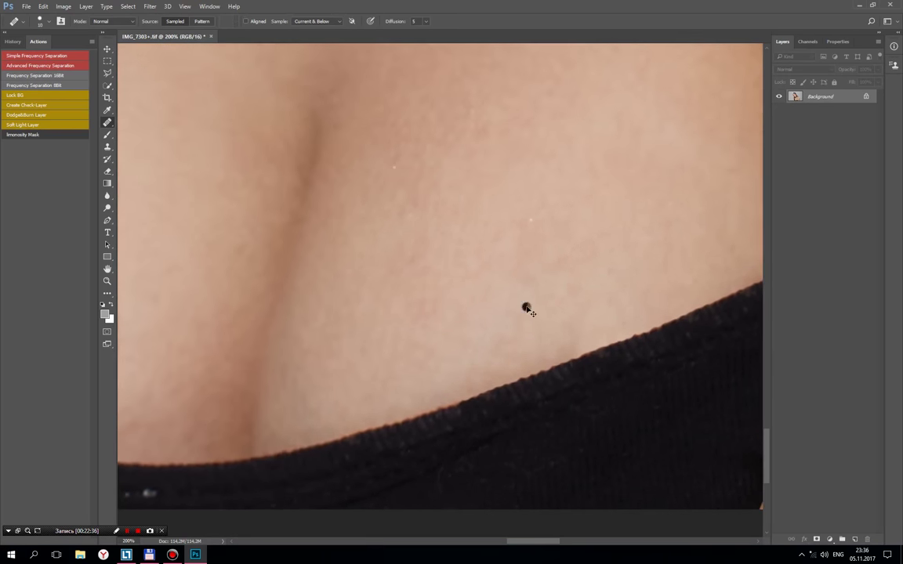
scroll(525, 313, down, 1)
scroll(531, 303, down, 3)
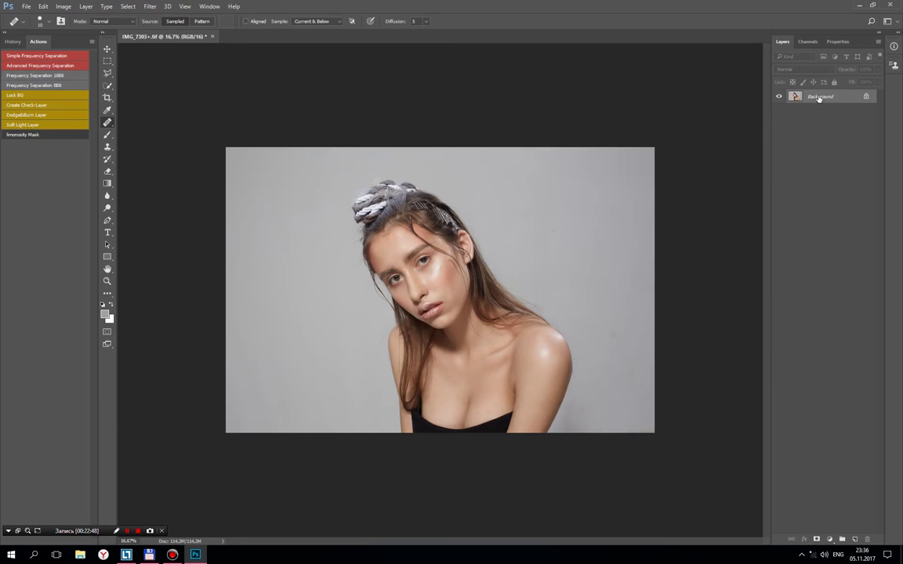
Step: Duplicate the background layer and begin Liquify Forward Warp reshaping of the shoulder edge
key(ctrl+j)
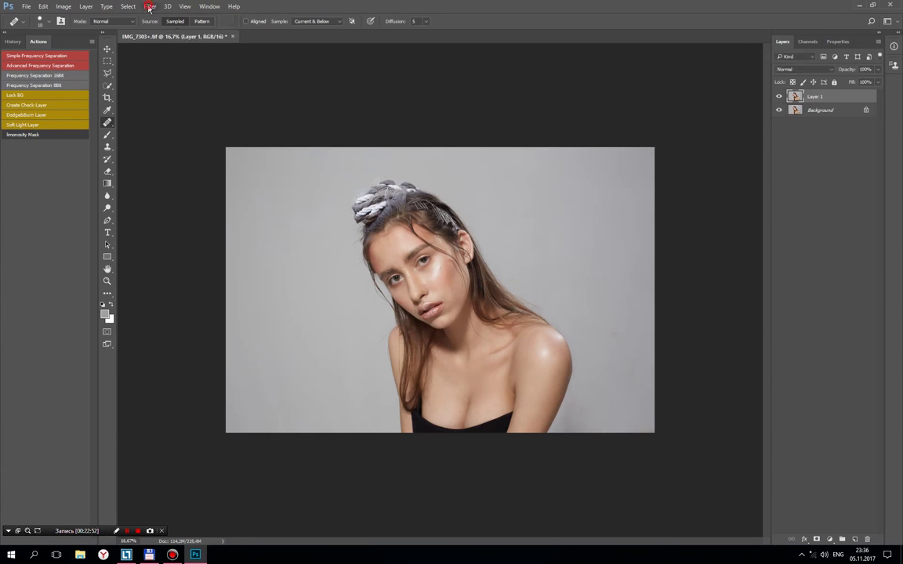
click(149, 8)
click(175, 80)
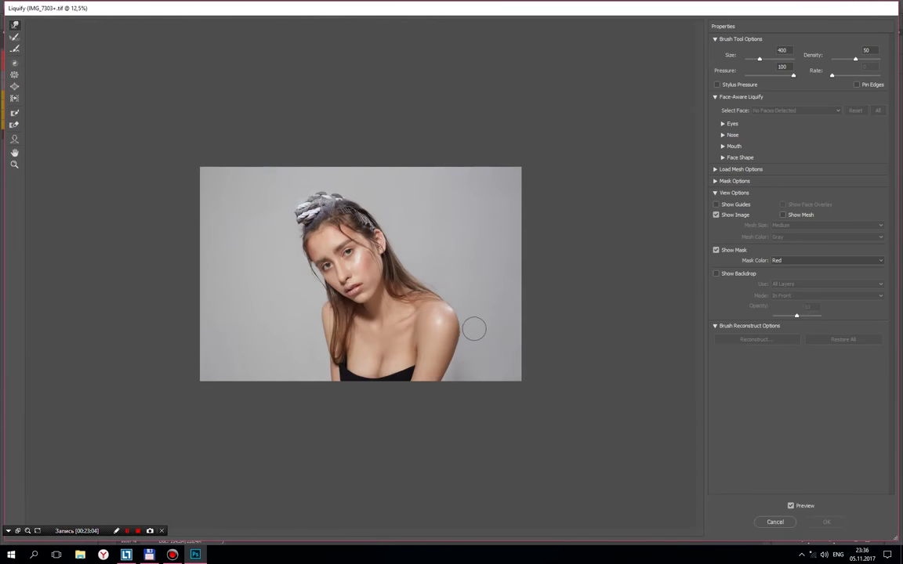
key(bracketright)
key(bracketright)
key(bracketright)
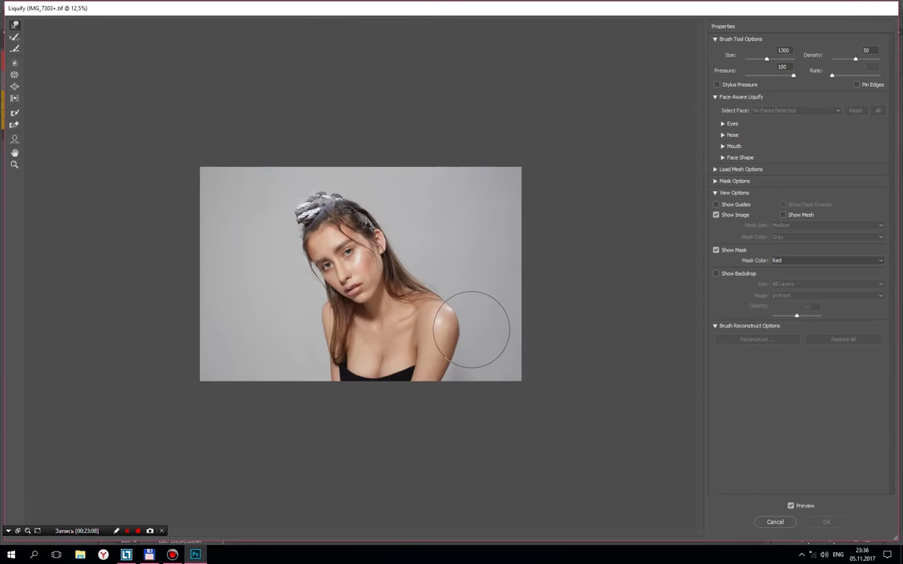
mouse_move(477, 333)
mouse_down()
mouse_move(462, 358)
mouse_move(471, 333)
mouse_up()
key(bracketleft)
key(bracketleft)
key(bracketleft)
key(bracketleft)
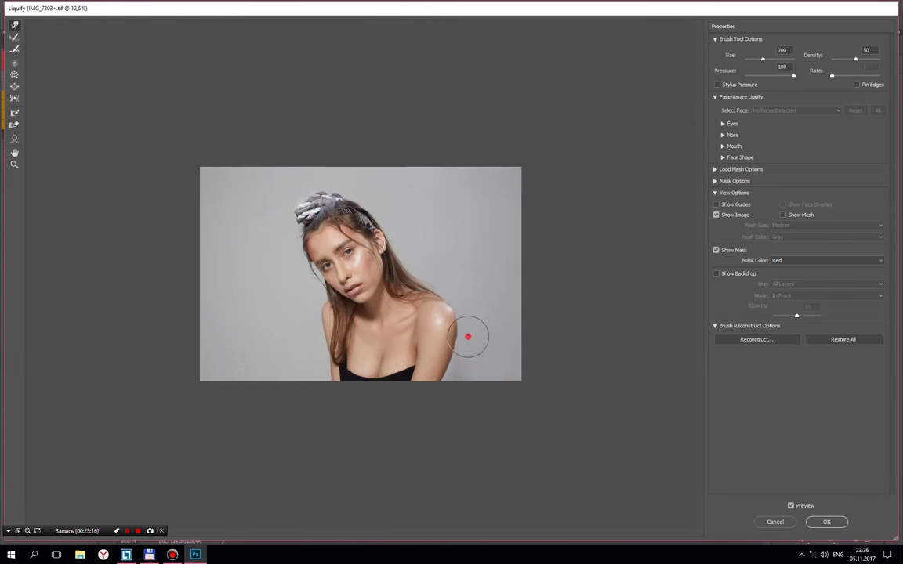
key(bracketright)
key(bracketright)
key(bracketright)
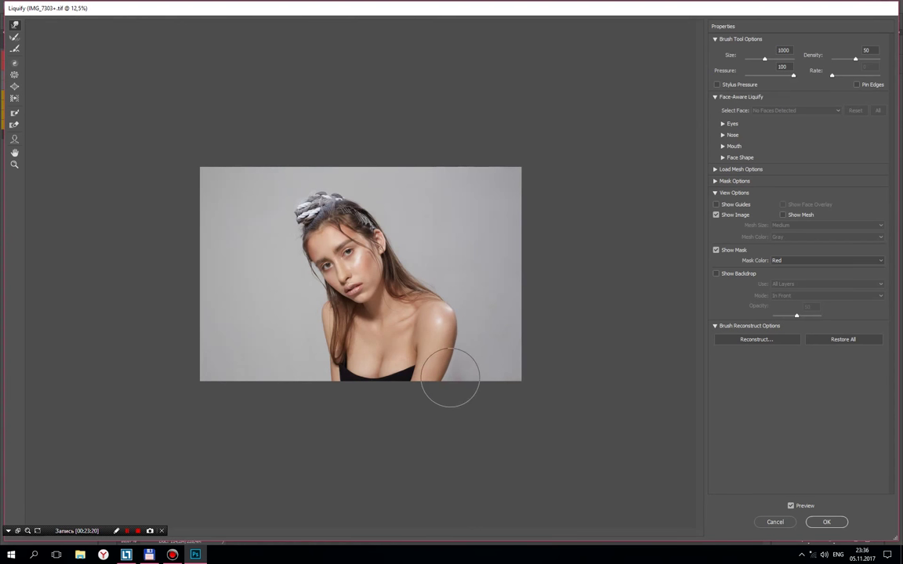
click(444, 395)
drag(443, 394, 448, 375)
key(ctrl+z)
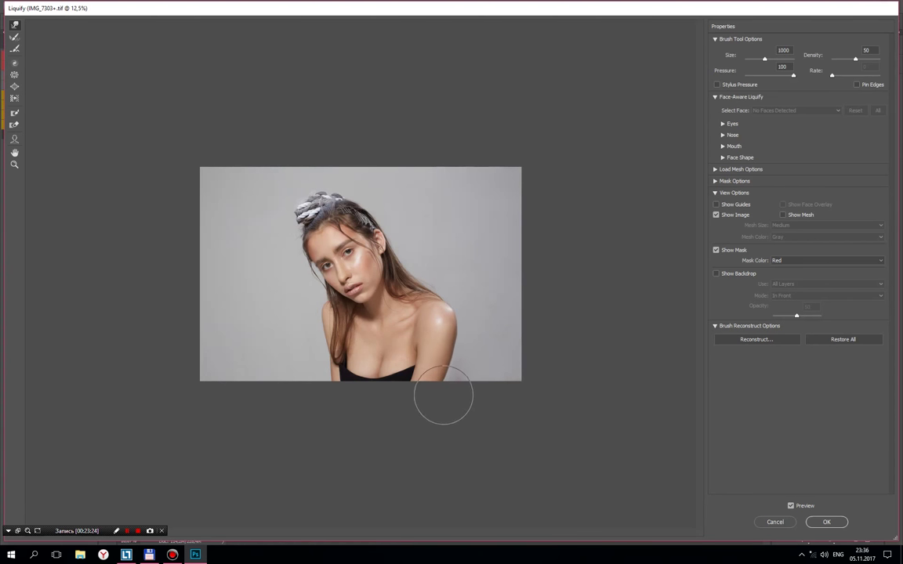
key(bracketleft)
key(bracketleft)
click(468, 333)
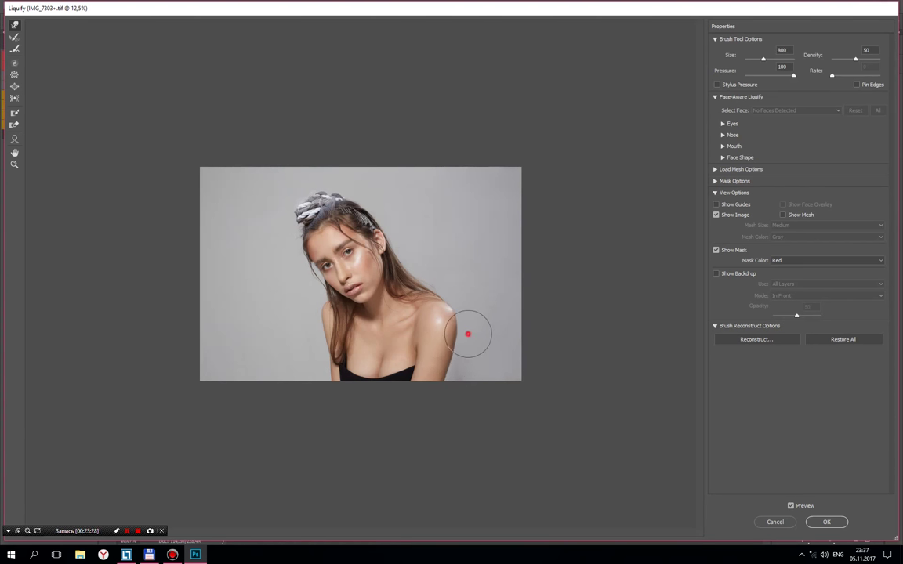
Step: Zoom in on the shoulder and arm and fine-tune the warp brush size
key(ctrl+plus)
key(ctrl+plus)
key(ctrl+plus)
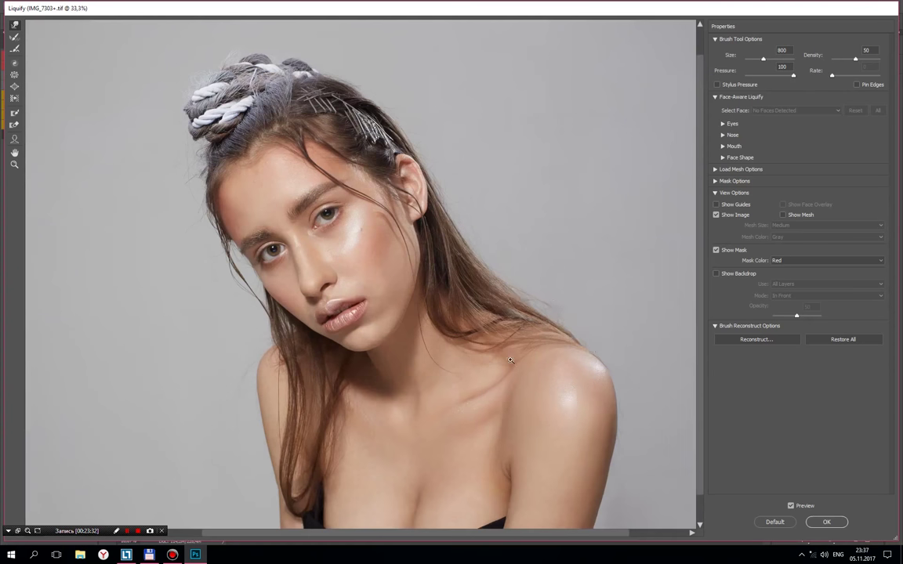
drag(566, 394, 474, 363)
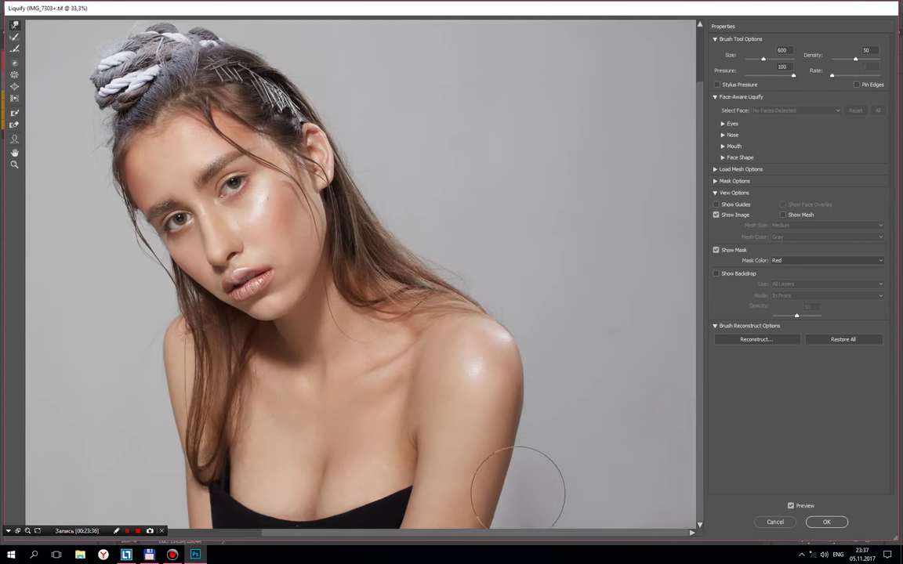
key(bracketleft)
key(bracketleft)
key(bracketleft)
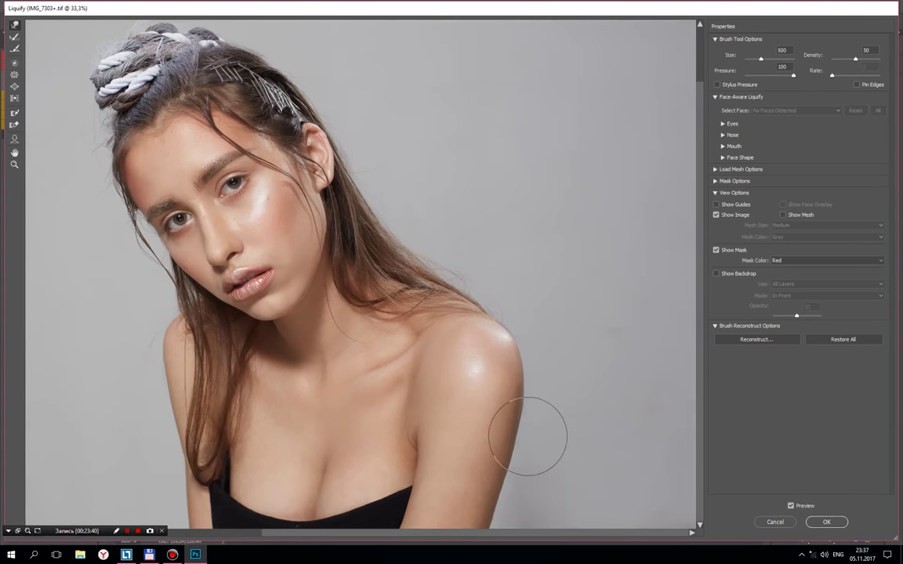
key(bracketright)
key(bracketright)
key(bracketright)
key(bracketright)
key(bracketright)
key(bracketright)
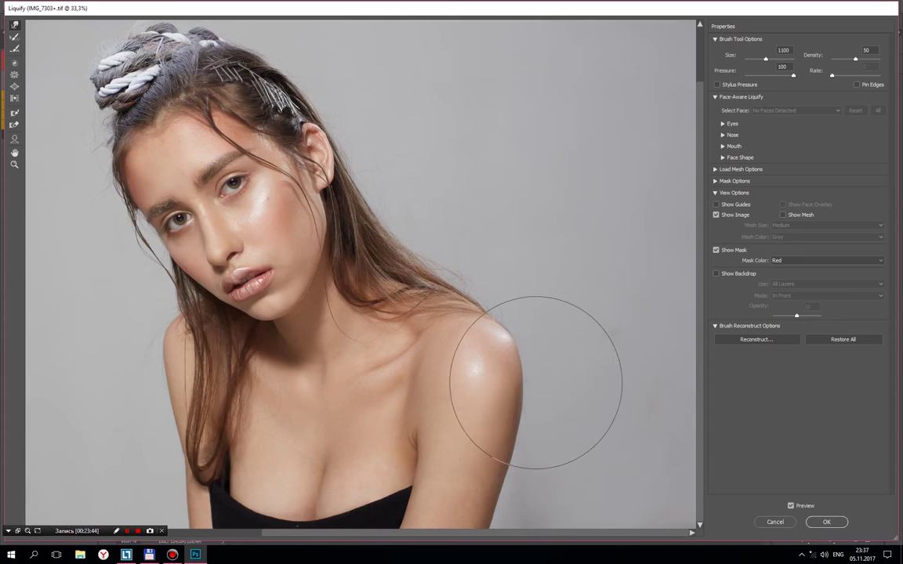
key(bracketleft)
key(bracketleft)
key(bracketleft)
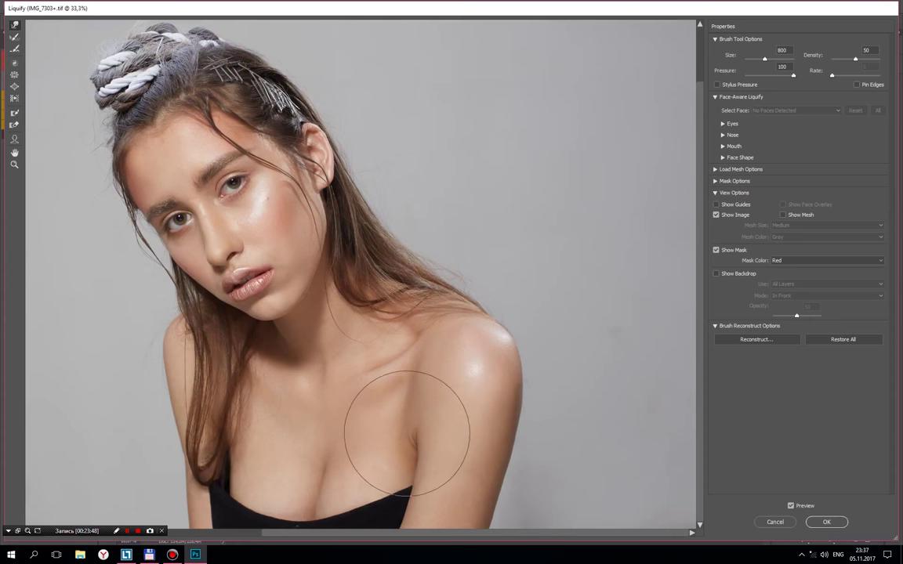
key(bracketleft)
key(bracketleft)
key(bracketleft)
key(bracketleft)
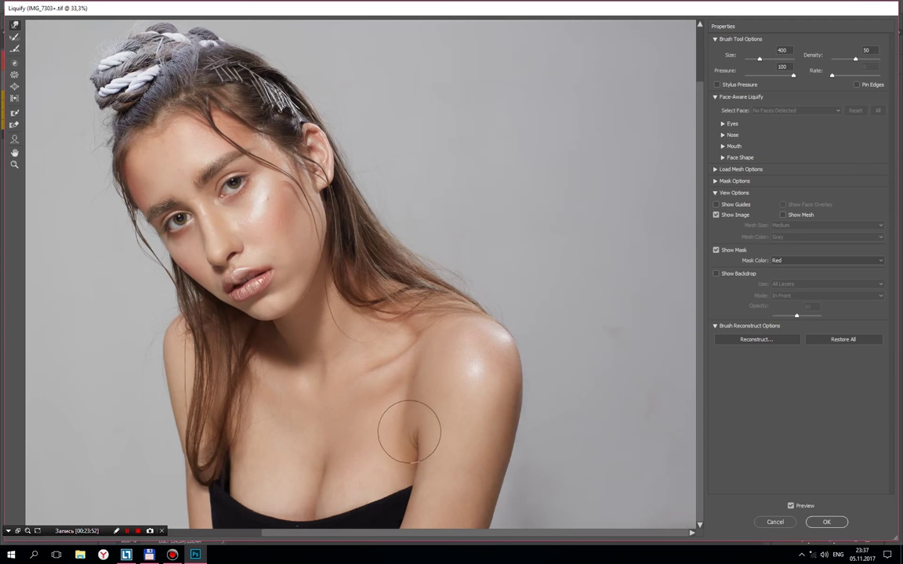
key(bracketright)
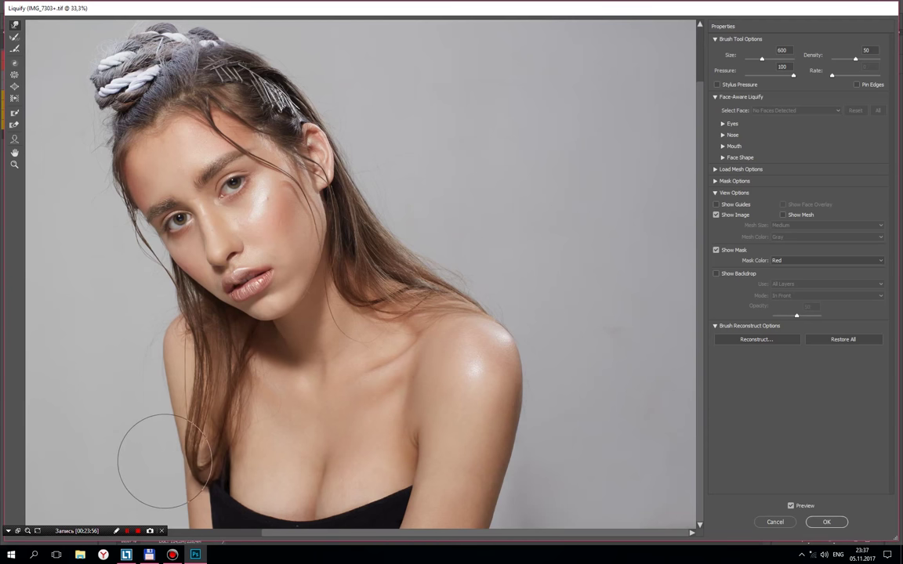
key(bracketright)
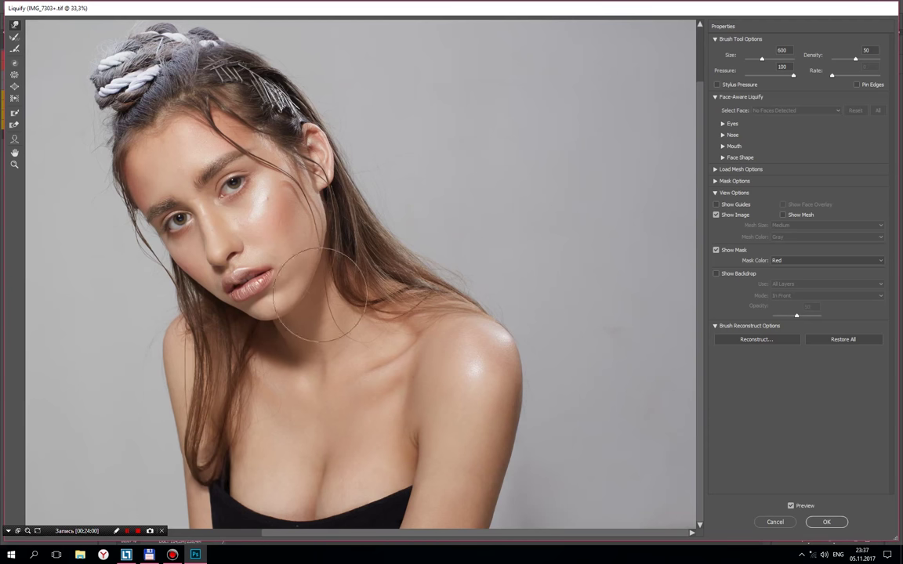
key(bracketright)
key(bracketright)
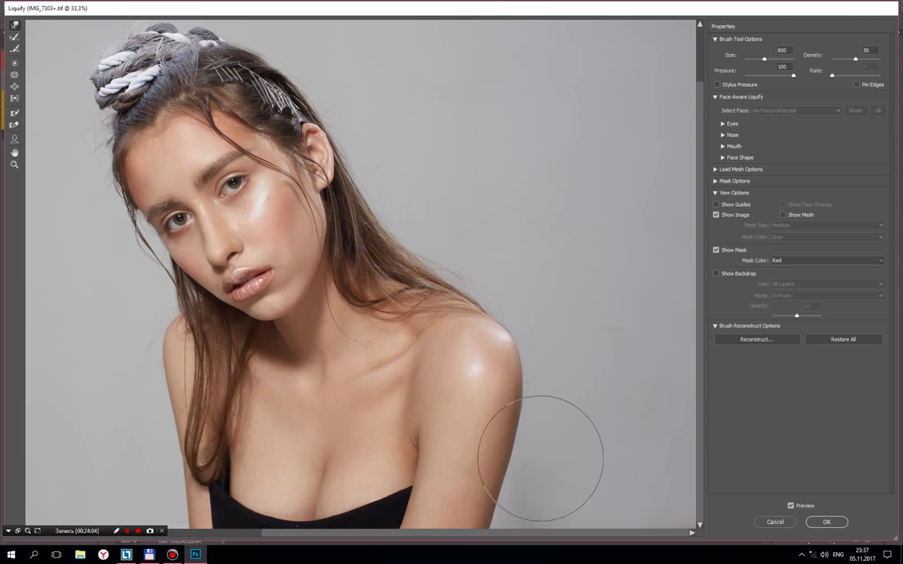
key(bracketleft)
key(bracketleft)
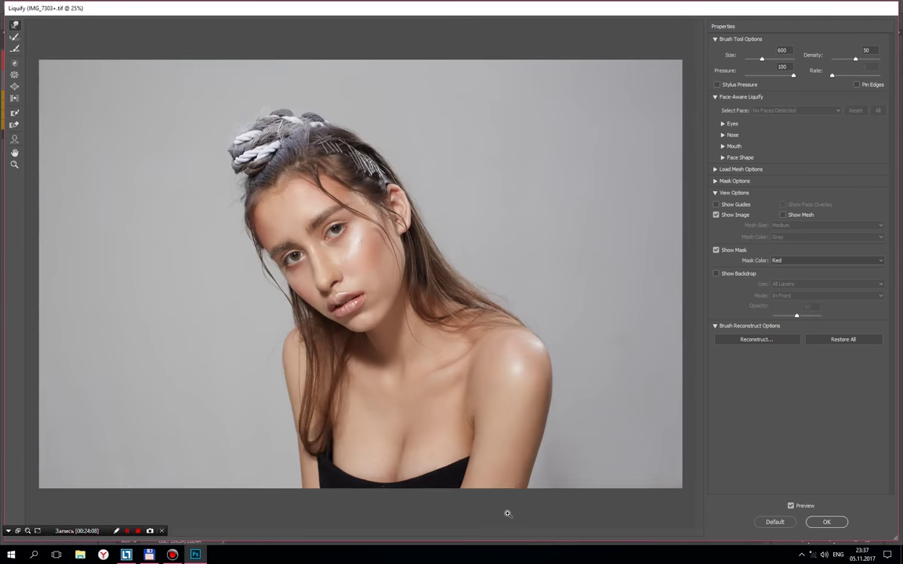
Step: Warp the shoulder outline with an enlarged brush
alt+scroll(507, 510, down, 1)
key(bracketleft)
key(bracketleft)
key(bracketleft)
key(bracketright)
key(bracketright)
key(bracketright)
key(bracketright)
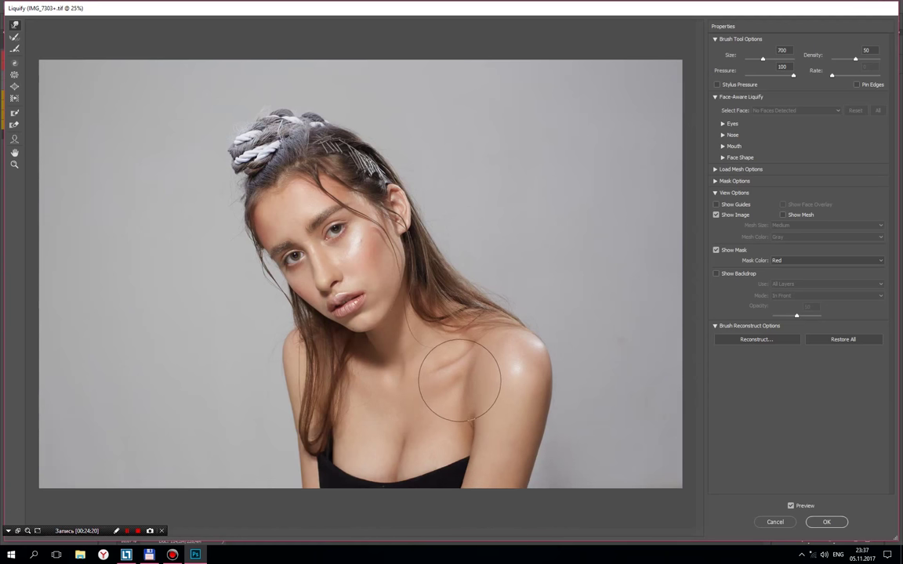
key(bracketleft)
key(bracketleft)
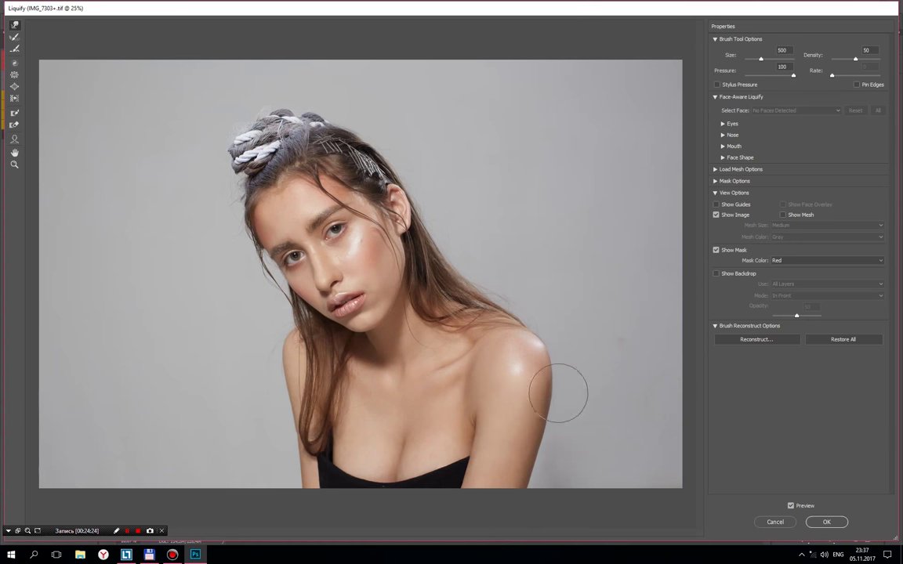
key(bracketright)
key(bracketright)
key(bracketright)
click(567, 389)
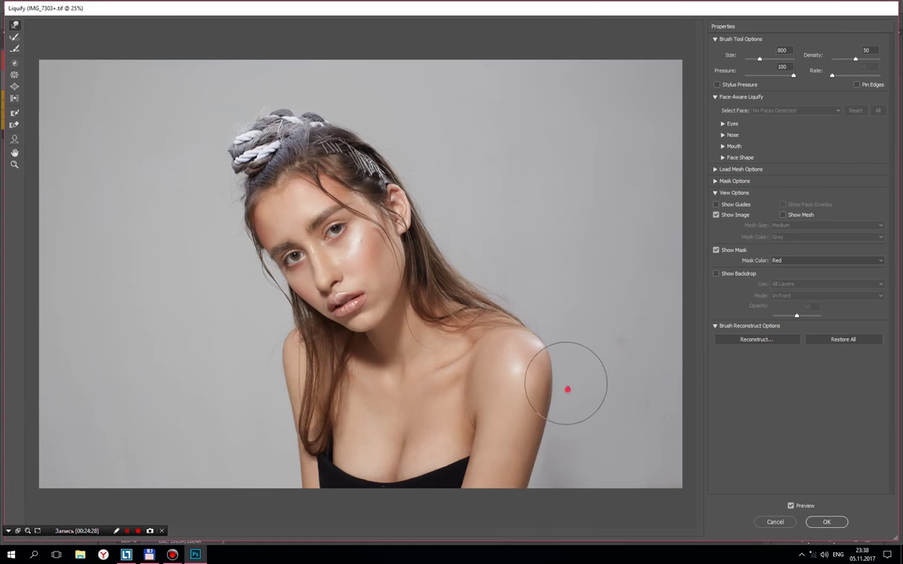
key(bracketright)
key(bracketright)
key(bracketright)
key(bracketright)
key(bracketright)
key(bracketright)
key(bracketright)
key(bracketright)
key(bracketright)
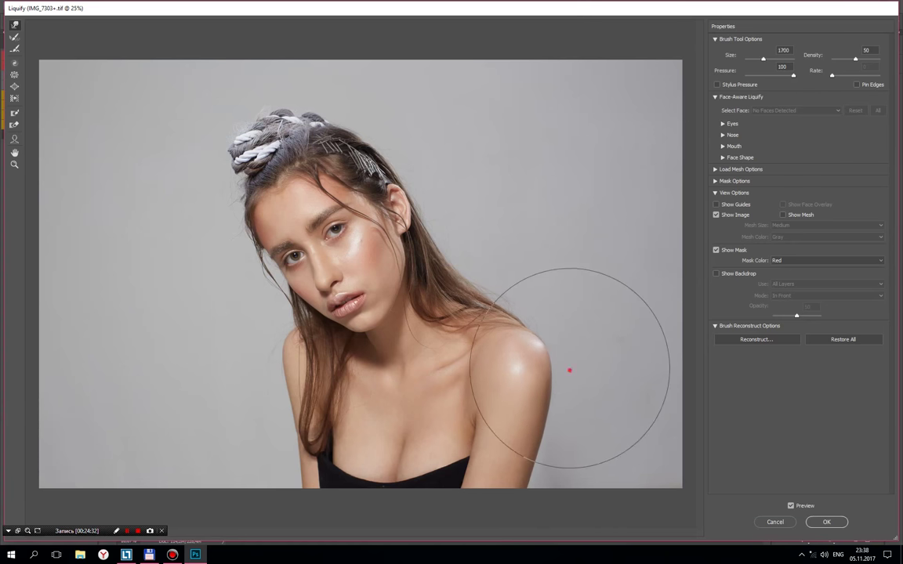
key(bracketright)
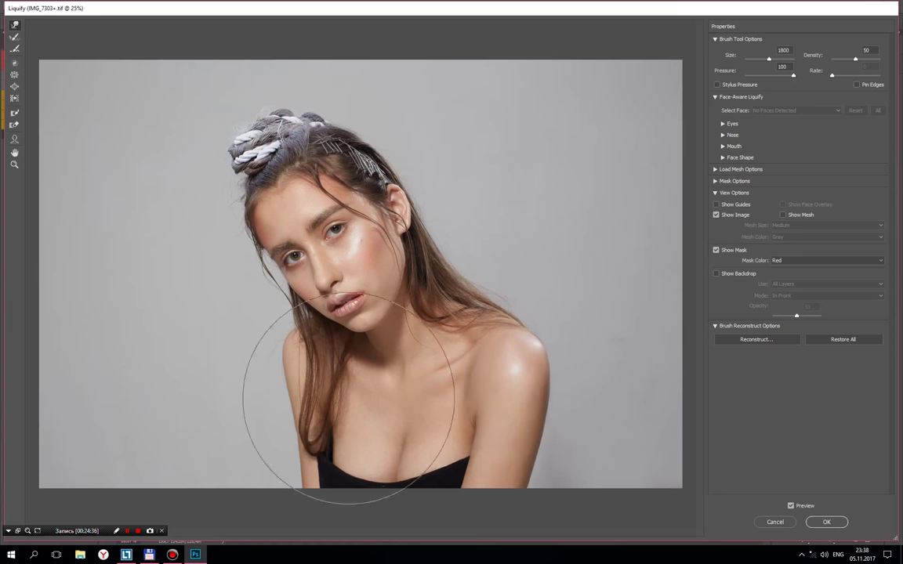
Step: Warp the hair outline around the bun and the top of the head
key(bracketleft)
key(bracketleft)
key(bracketleft)
key(bracketleft)
key(bracketleft)
key(bracketleft)
key(bracketleft)
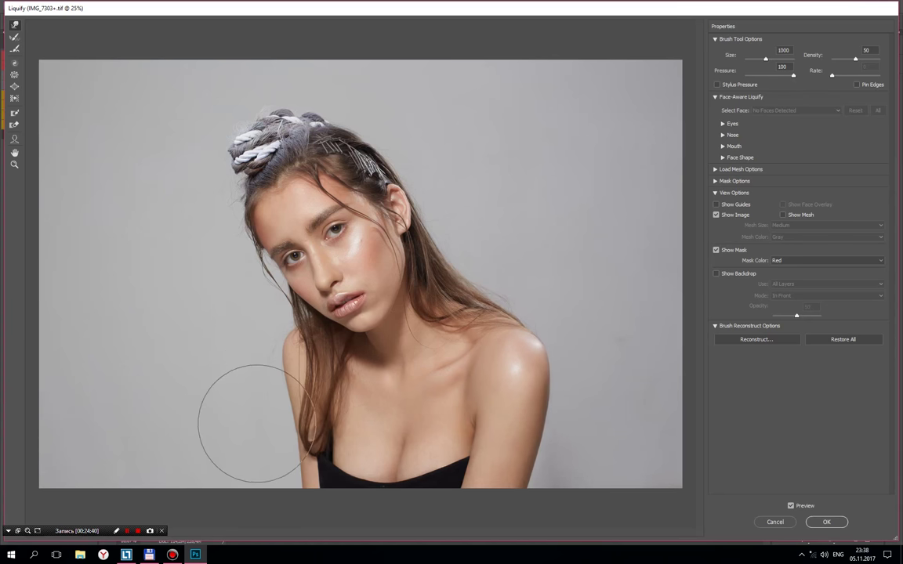
key(bracketleft)
key(bracketleft)
key(bracketleft)
key(bracketleft)
key(bracketleft)
key(bracketleft)
key(bracketleft)
key(bracketleft)
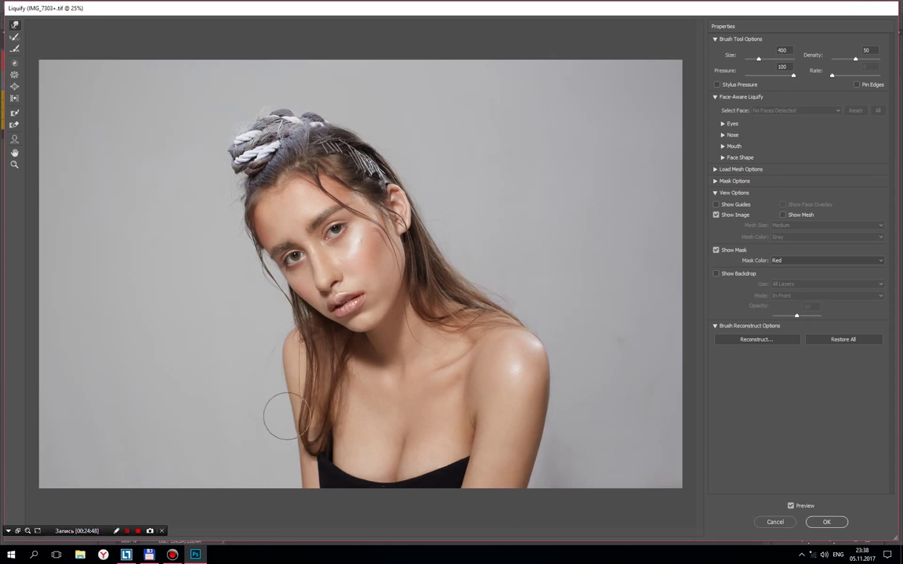
key(bracketleft)
key(bracketright)
key(bracketright)
key(bracketright)
key(bracketright)
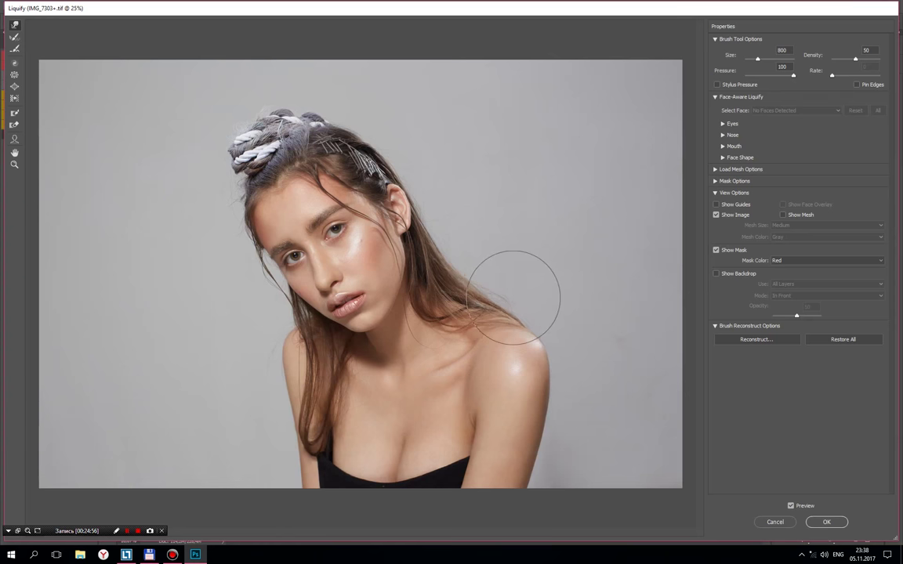
key(bracketright)
key(bracketright)
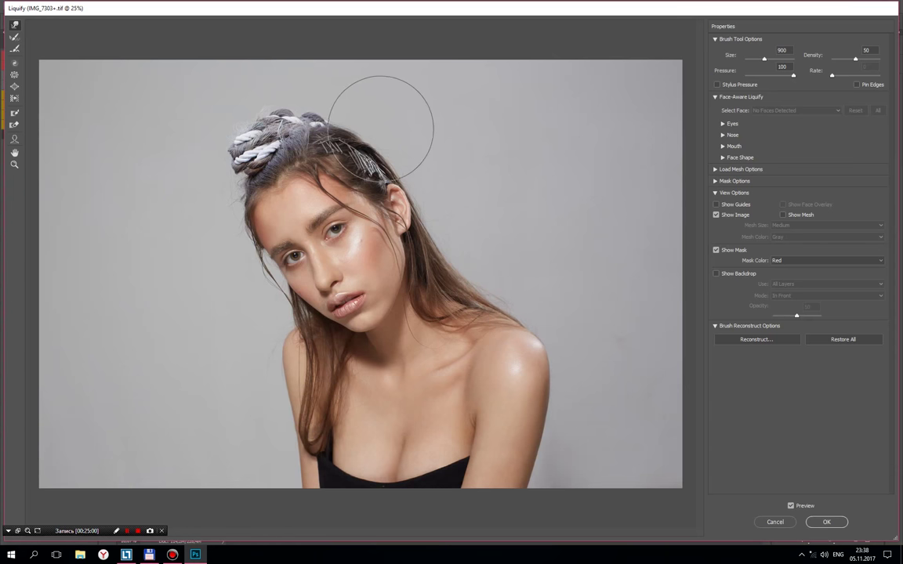
key(bracketright)
click(248, 110)
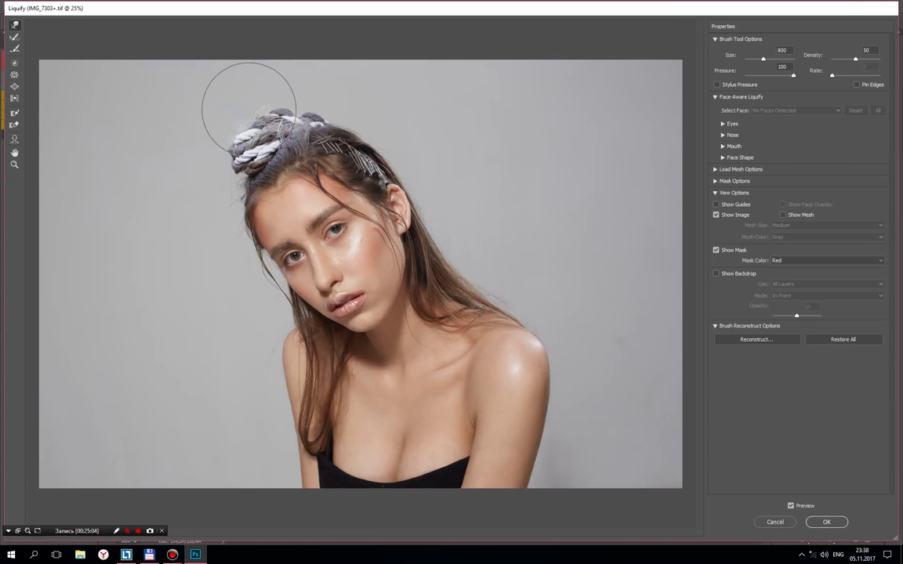
key(bracketright)
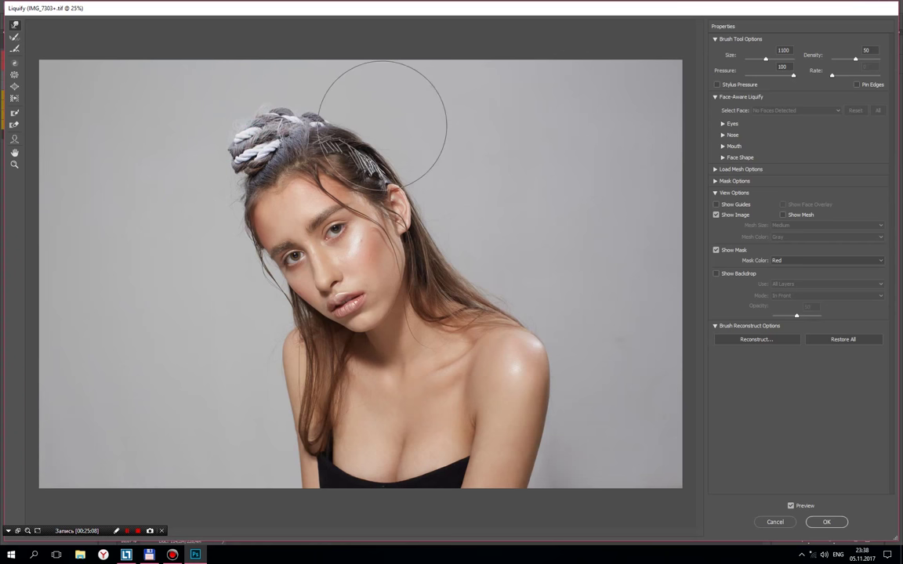
key(bracketleft)
key(bracketleft)
key(bracketleft)
key(bracketleft)
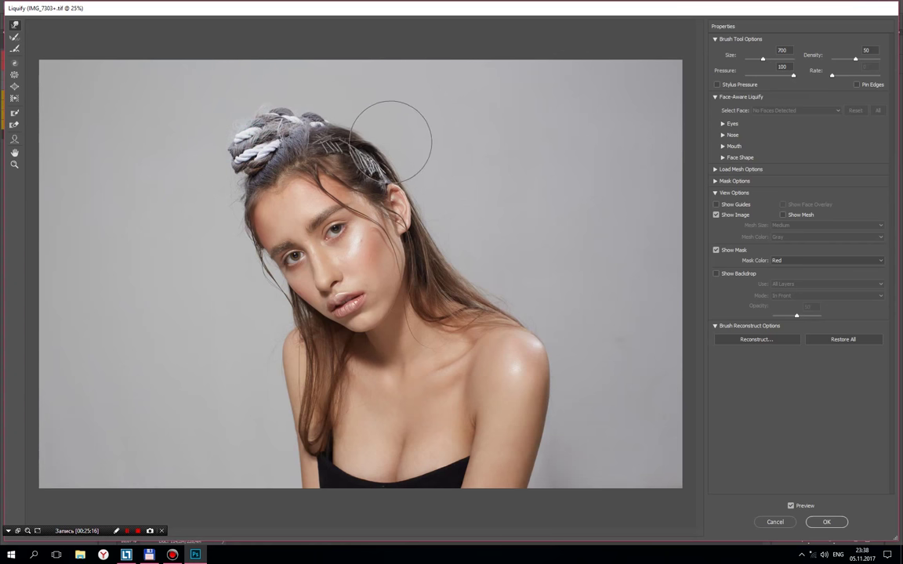
drag(391, 130, 407, 156)
Step: Refine the hair bun edge with a smaller brush and apply the Liquify changes
click(356, 115)
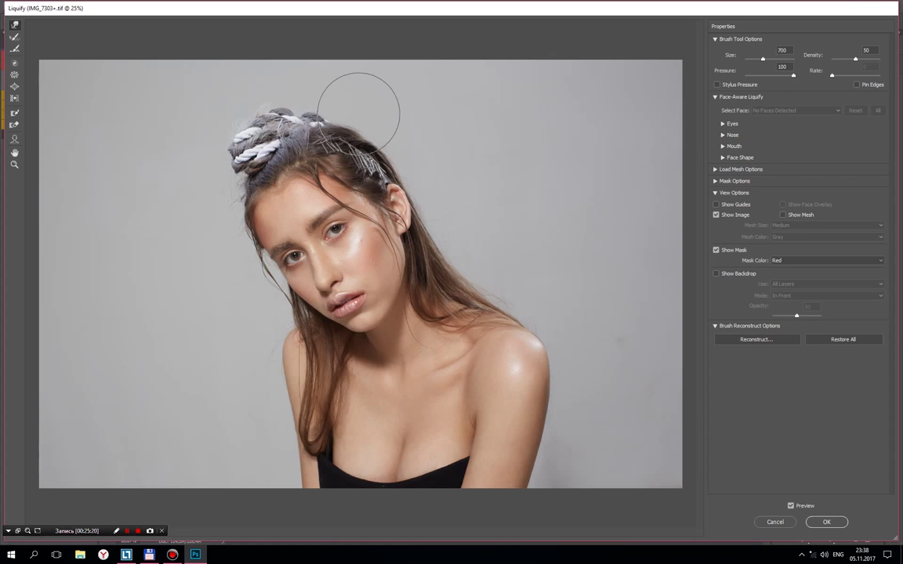
key(bracketleft)
key(bracketleft)
key(bracketleft)
click(317, 113)
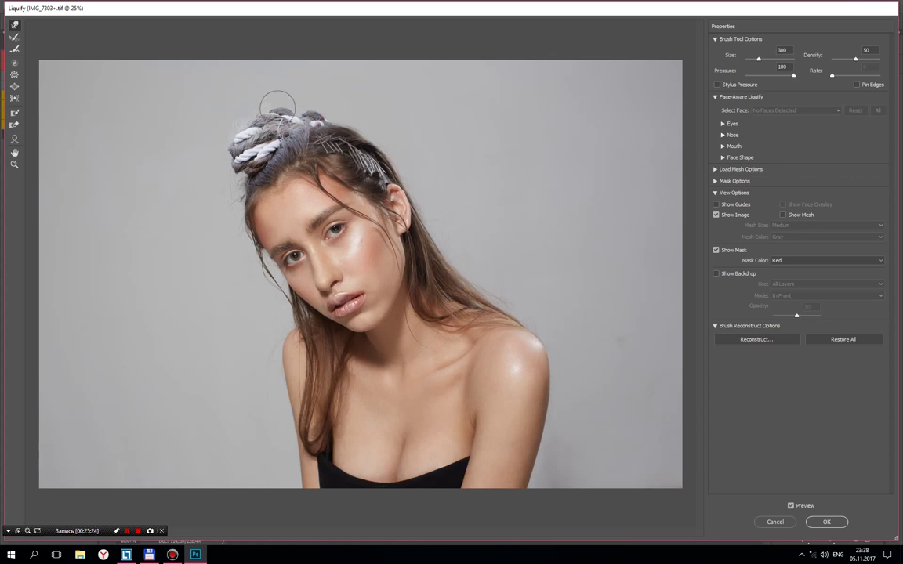
key(bracketleft)
click(229, 153)
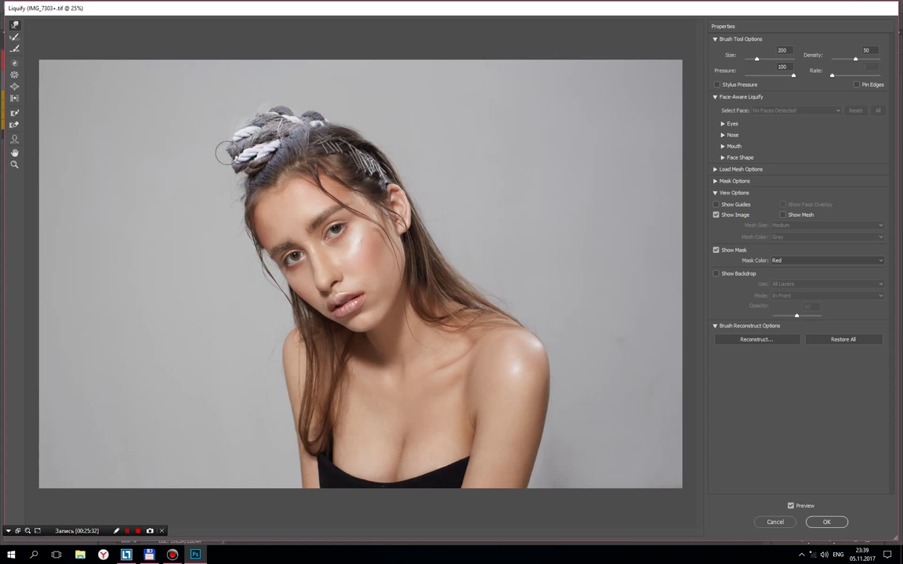
key(bracketright)
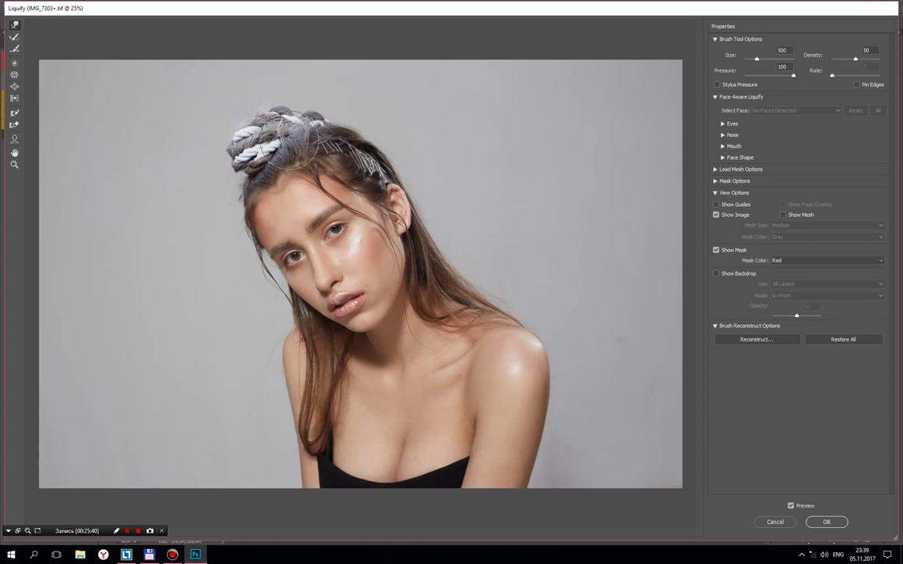
key(bracketleft)
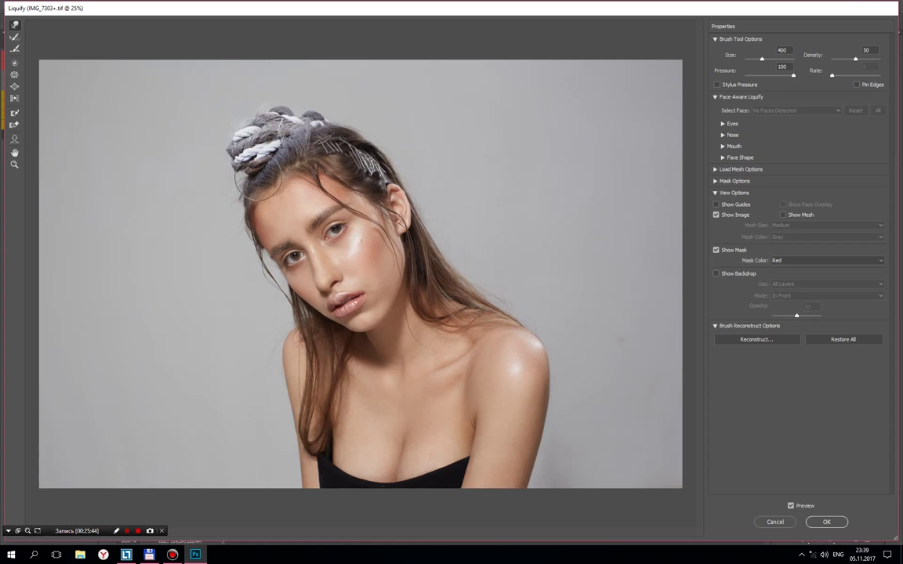
key(bracketright)
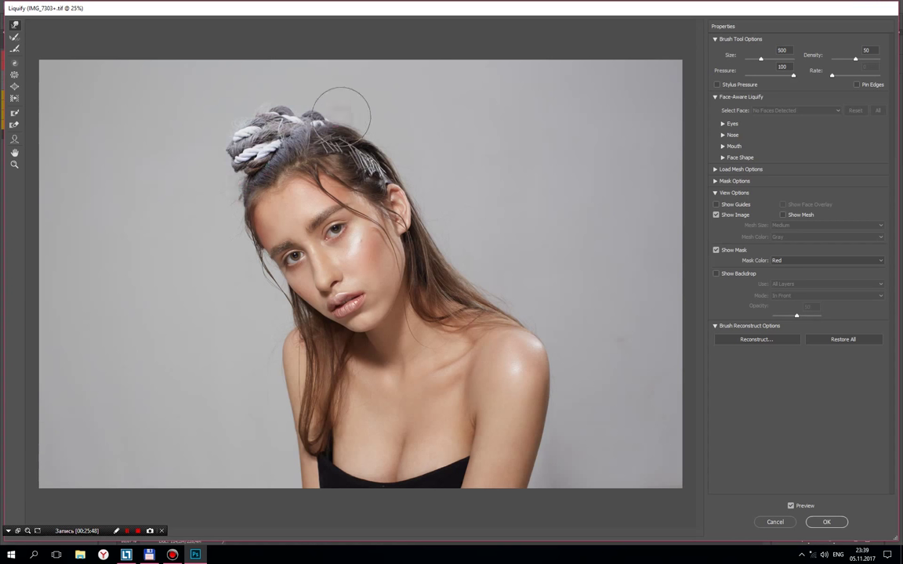
key(bracketleft)
key(bracketleft)
key(bracketleft)
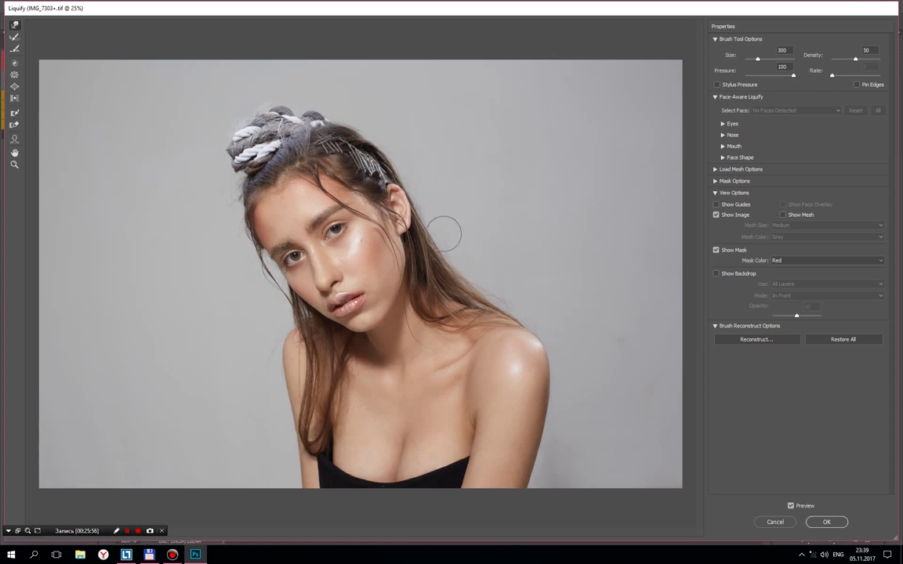
key(bracketright)
key(bracketright)
key(bracketright)
key(bracketright)
key(bracketright)
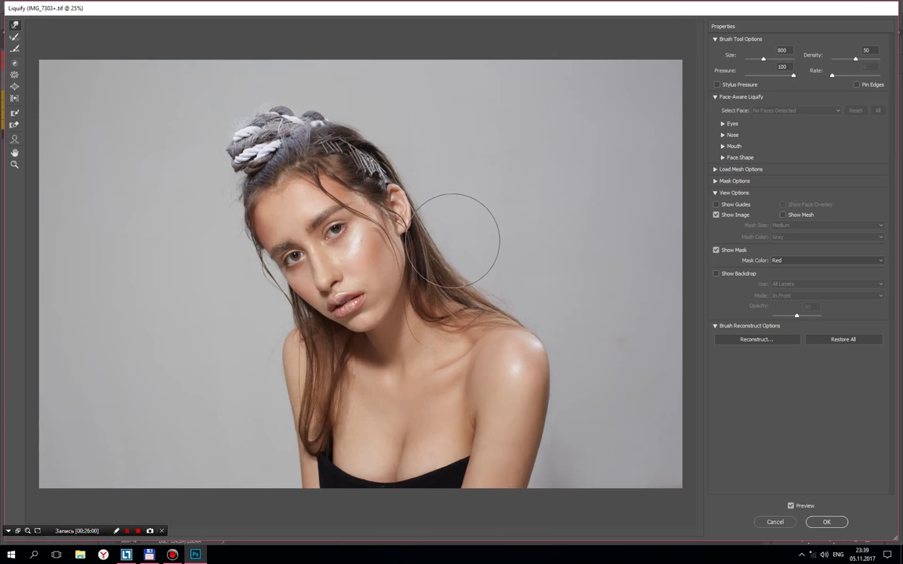
click(826, 522)
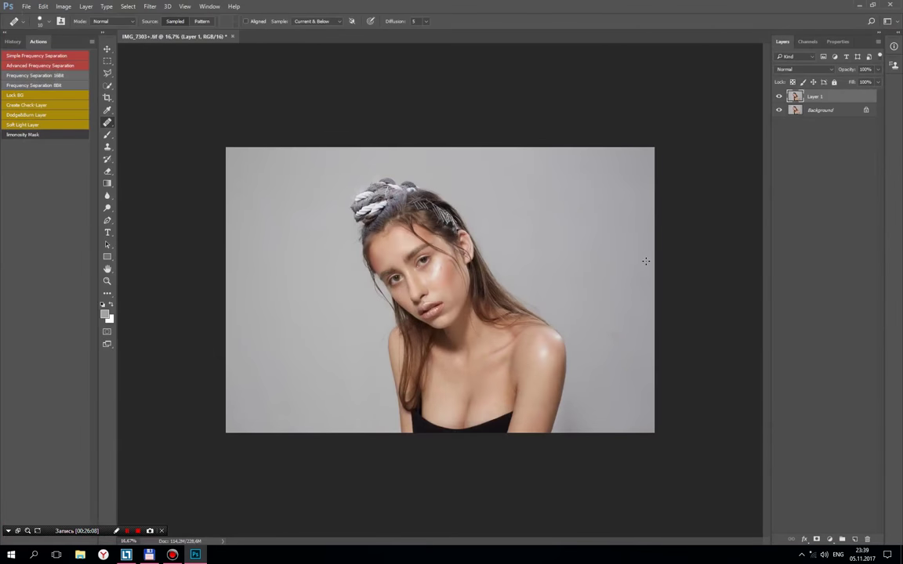
Step: Slide the photo slightly left inside a Content-Aware crop and commit it
click(107, 98)
drag(548, 295, 536, 293)
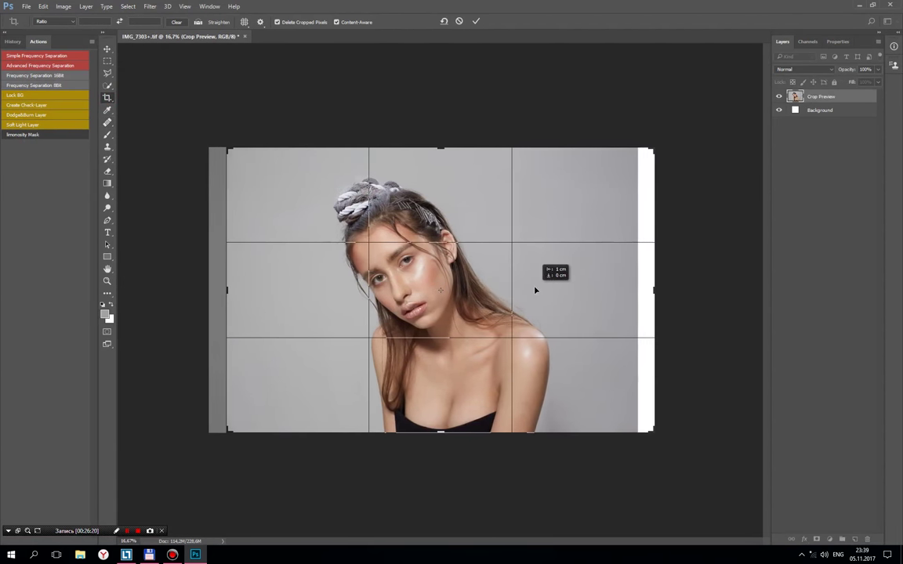
drag(537, 292, 534, 289)
click(476, 21)
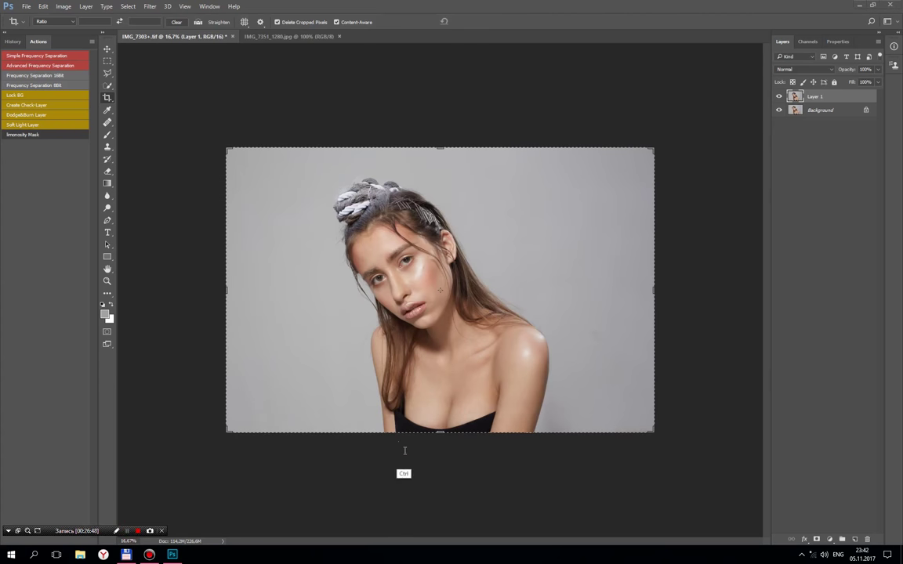
Step: Duplicate the retouched layer and add the Check Layer group of blemish-spotting adjustments
click(107, 50)
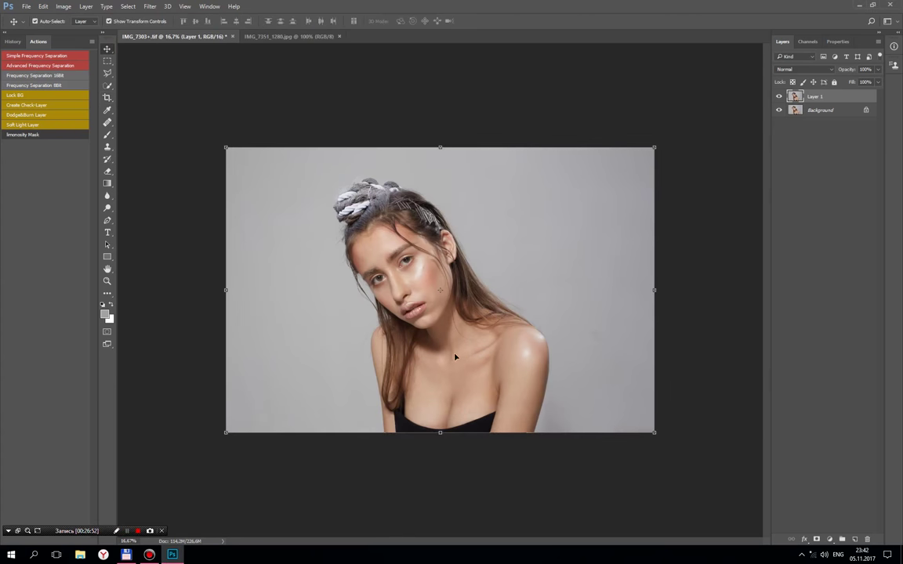
key(ctrl+plus)
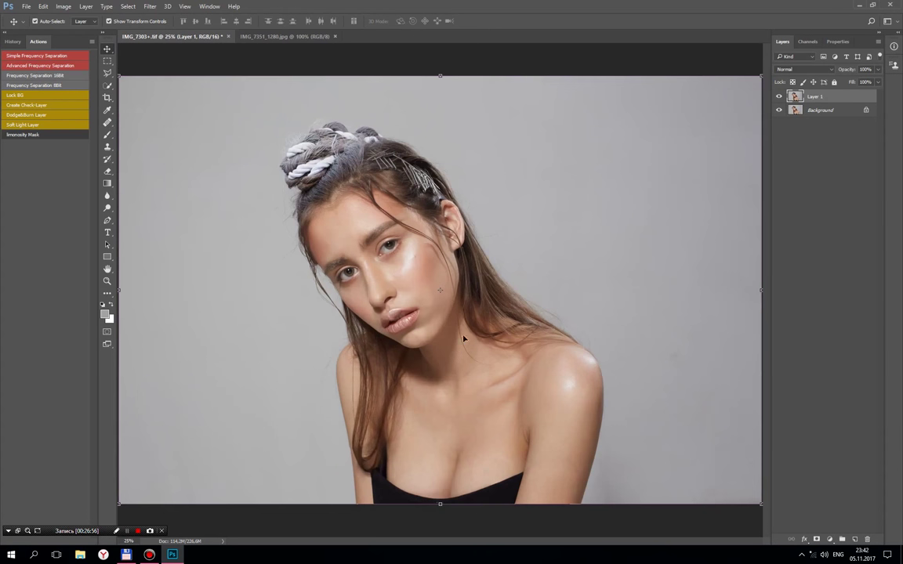
key(ctrl+j)
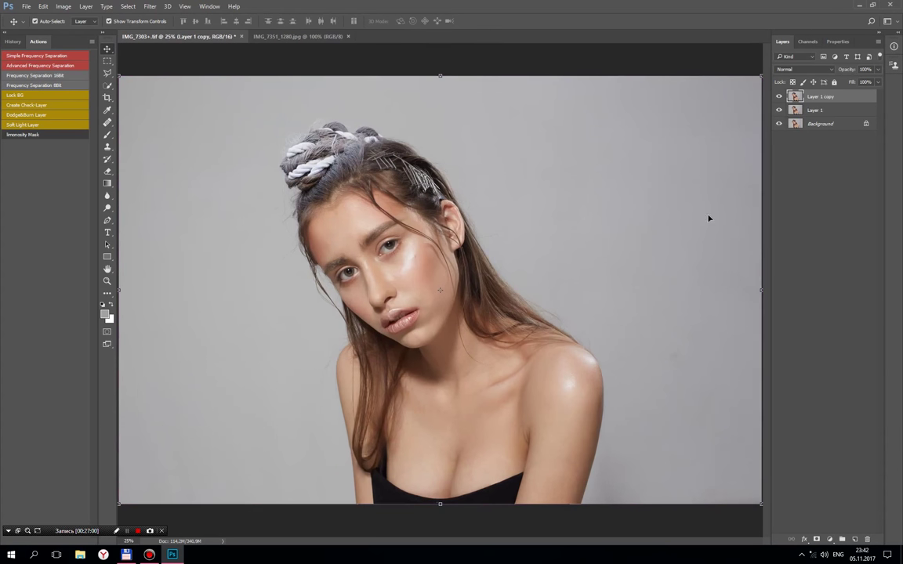
click(36, 105)
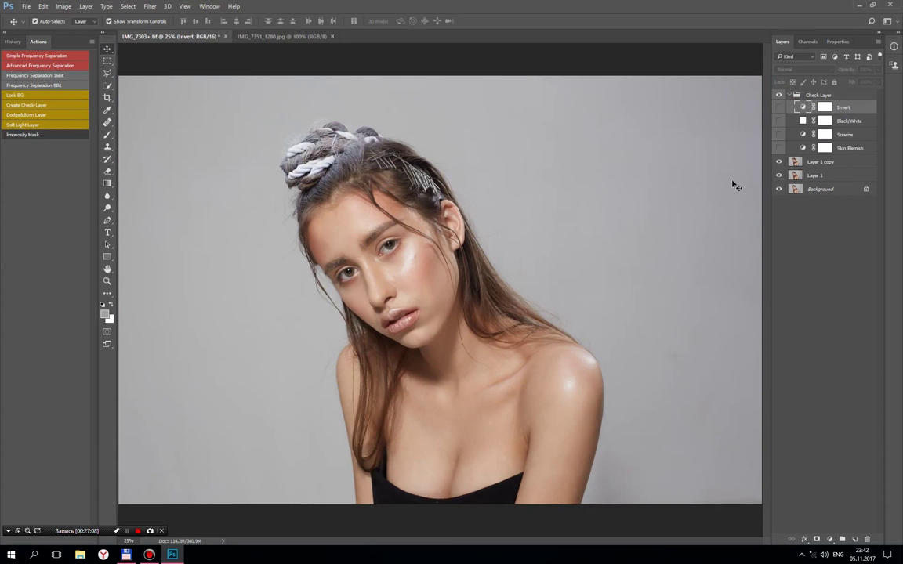
Step: Turn on Solarize and Skin Blemish, zoom out to 16.7%, and hide the Check Layer group
click(780, 135)
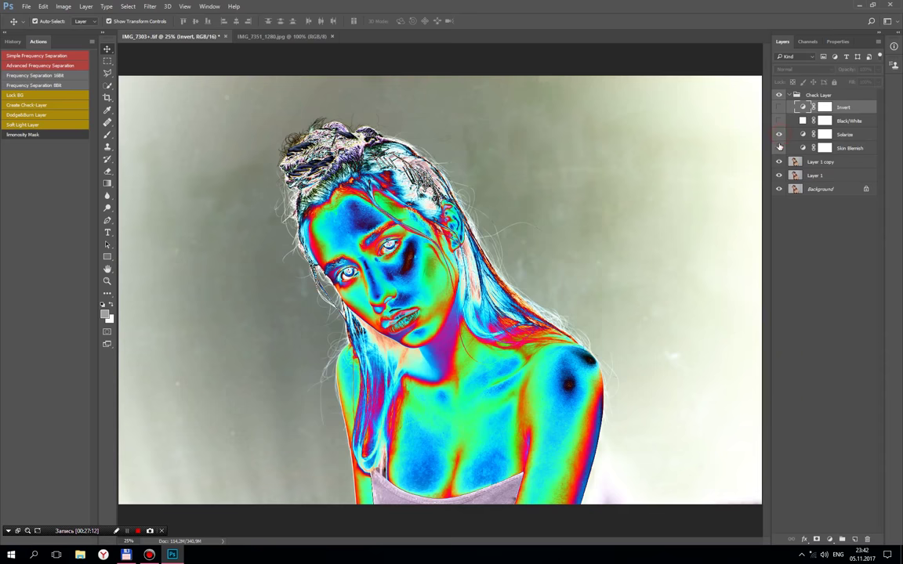
click(778, 149)
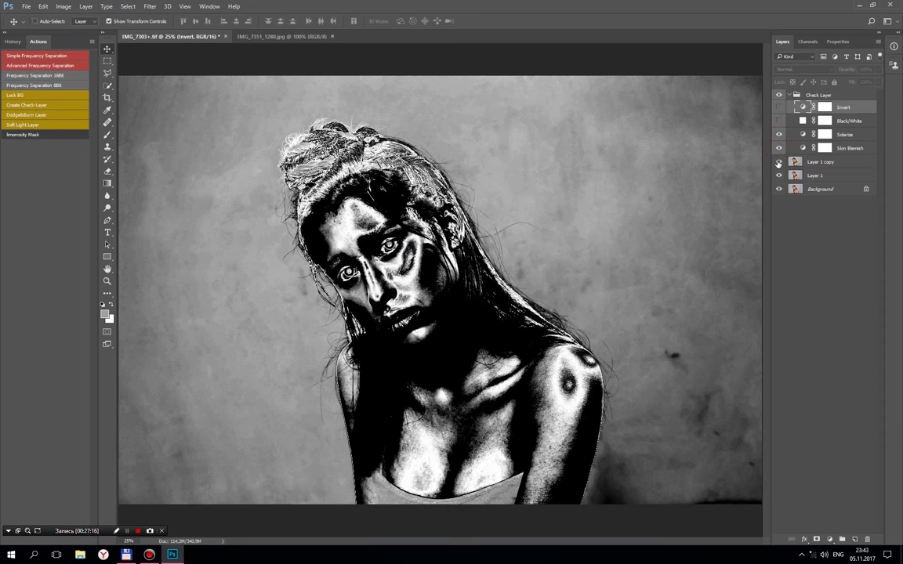
key(ctrl+minus)
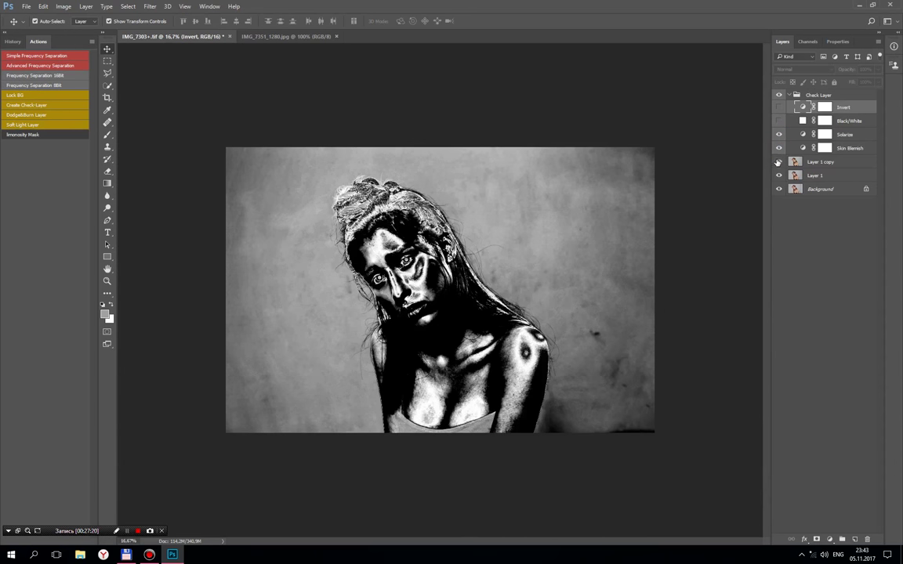
click(778, 95)
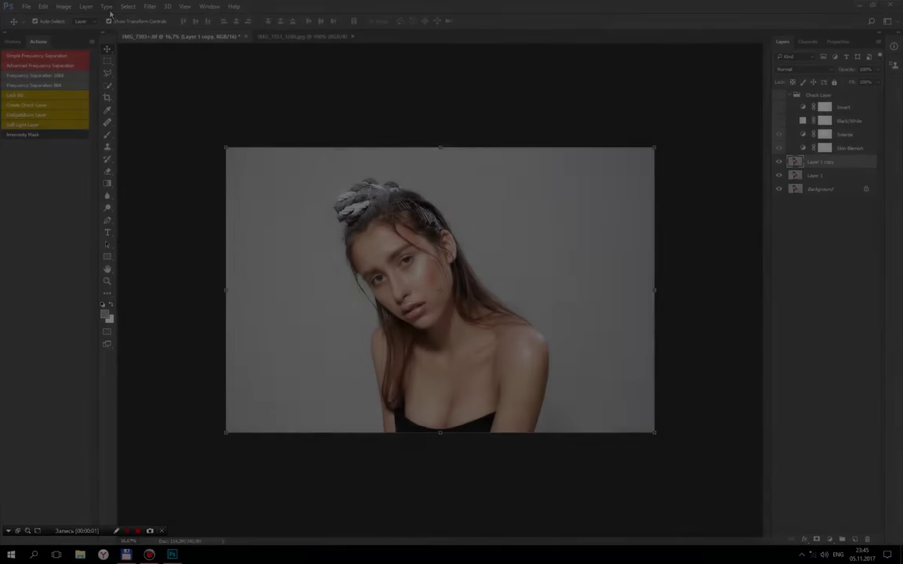
Step: Select the grey background with Select > Color Range
click(127, 6)
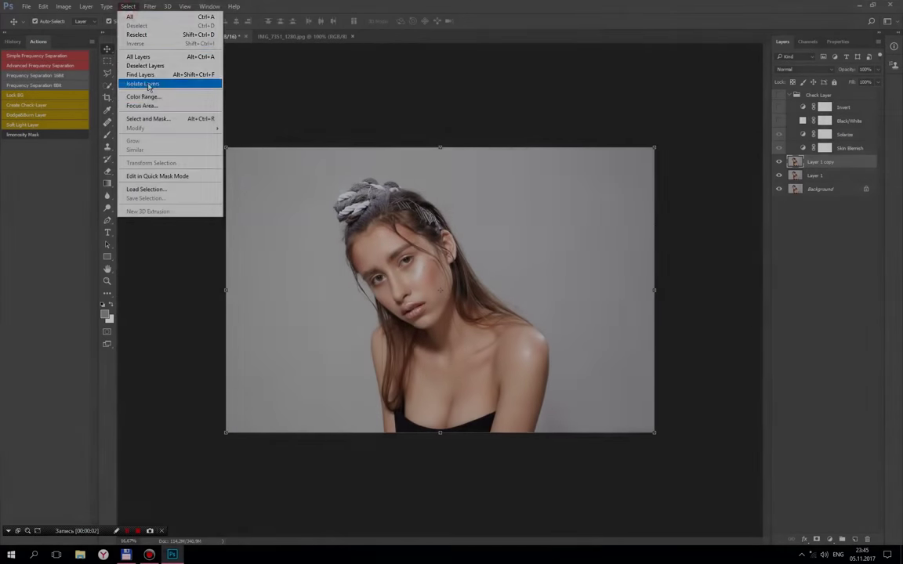
click(149, 85)
click(294, 144)
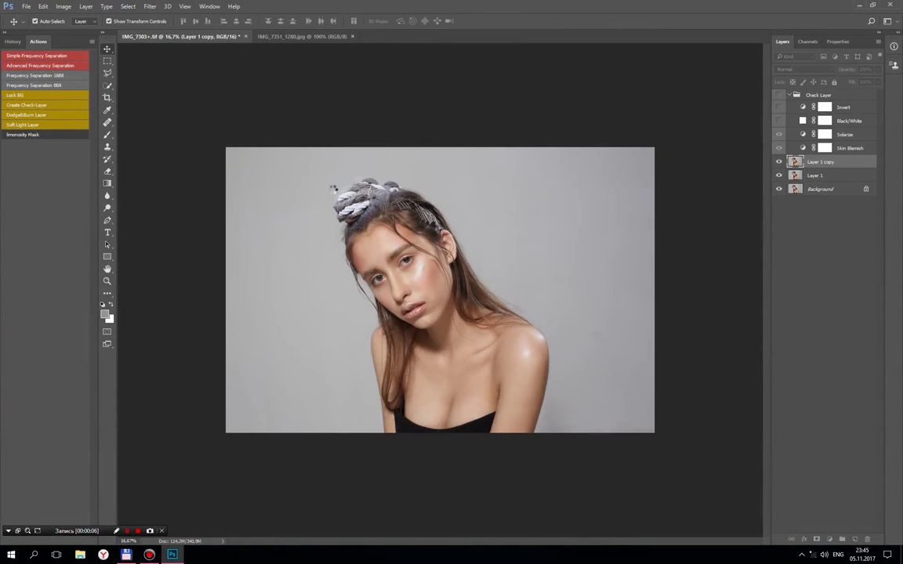
Step: In Quick Mask, paint out the stray top-right corner patch with a large brush
click(108, 332)
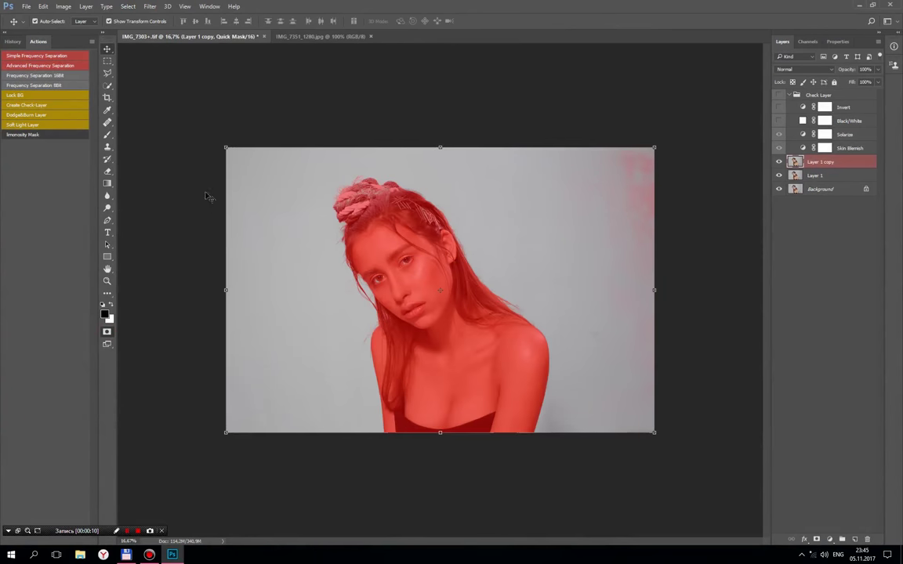
click(107, 134)
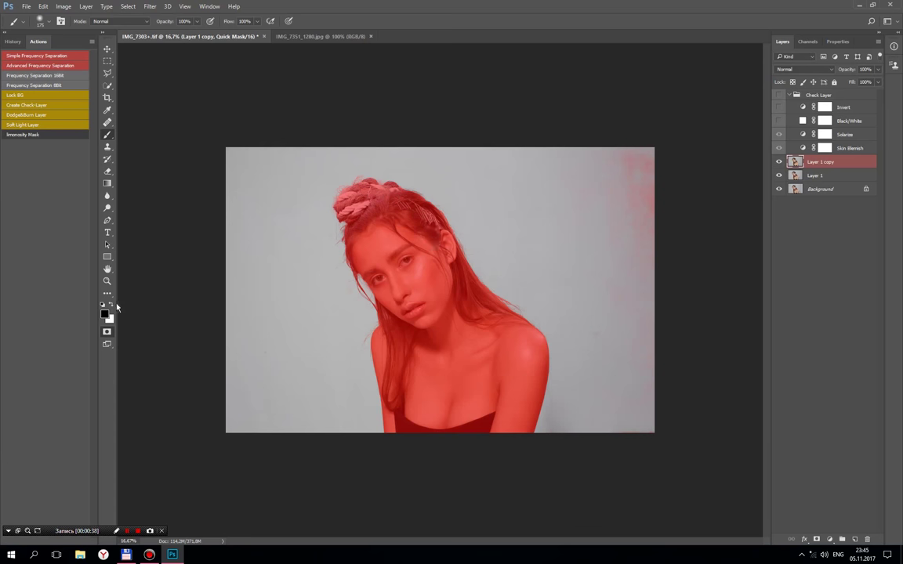
key(bracketright)
key(bracketright)
key(bracketright)
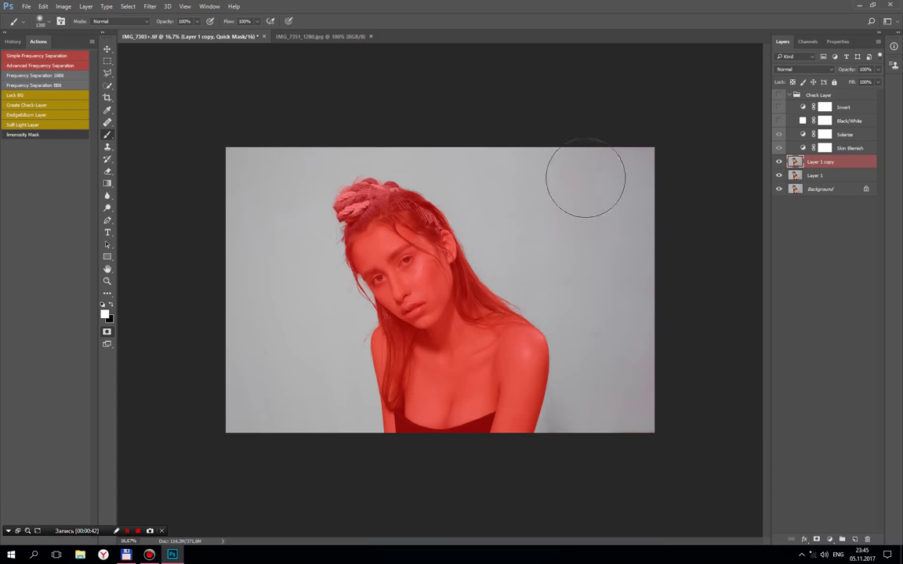
drag(585, 177, 615, 173)
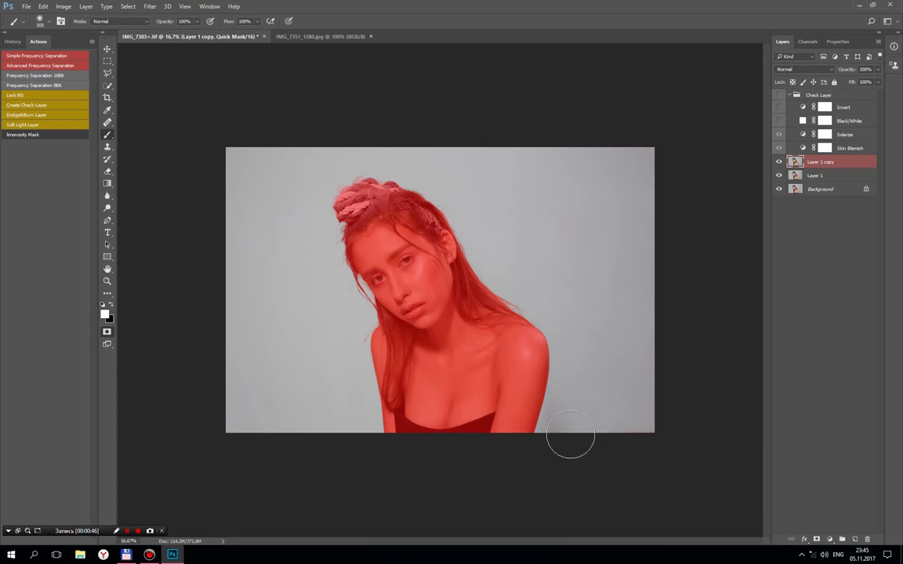
key(bracketleft)
key(bracketleft)
Step: Turn the quick-mask selection into a new Layer 2 holding the copied background
key(q)
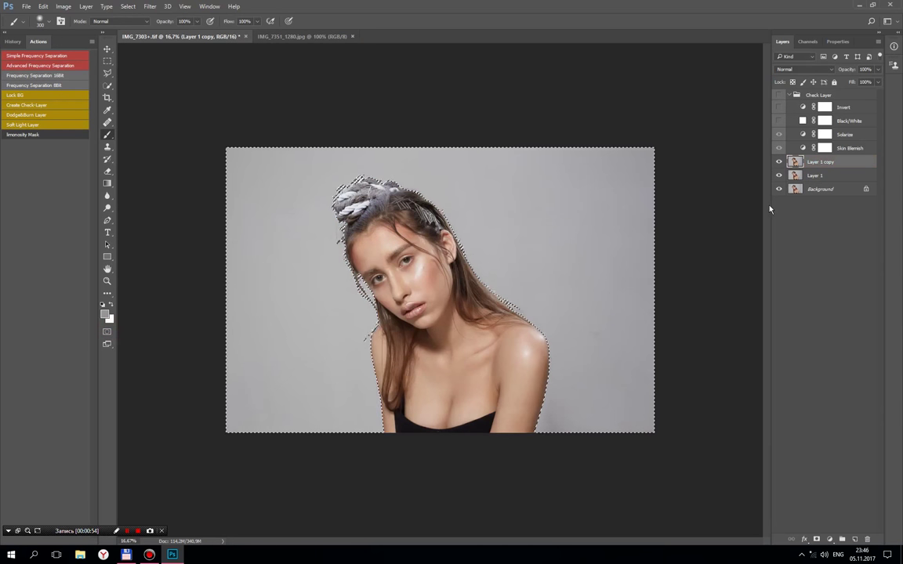
key(ctrl+shift+alt+n)
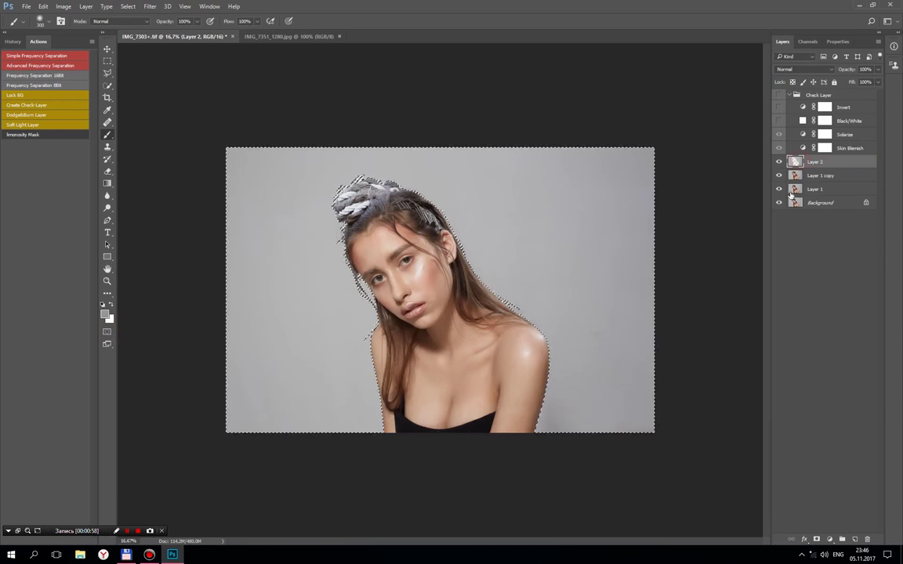
click(779, 95)
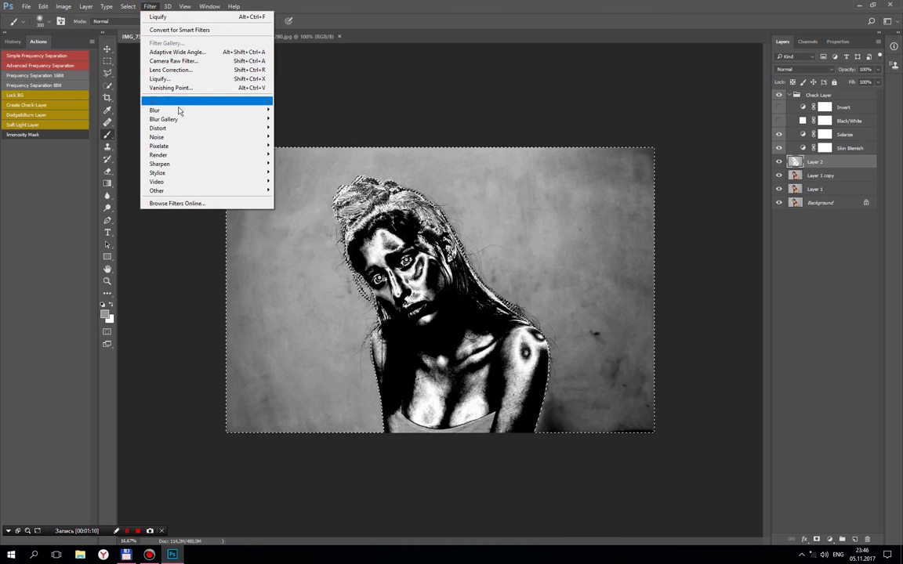
mouse_move(154, 110)
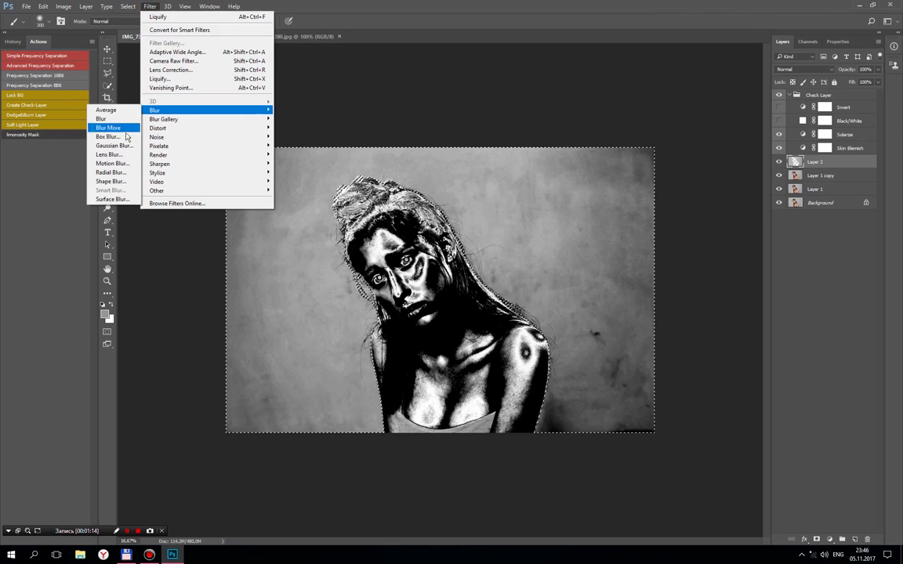
Step: Apply a large-radius Gaussian Blur to Layer 2, then deselect
click(116, 142)
drag(272, 238, 138, 269)
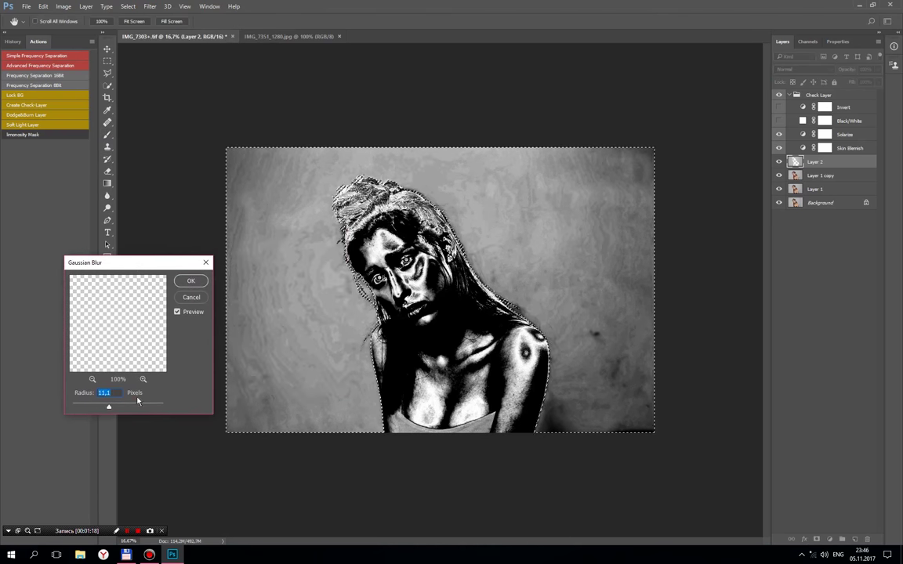
drag(109, 406, 147, 408)
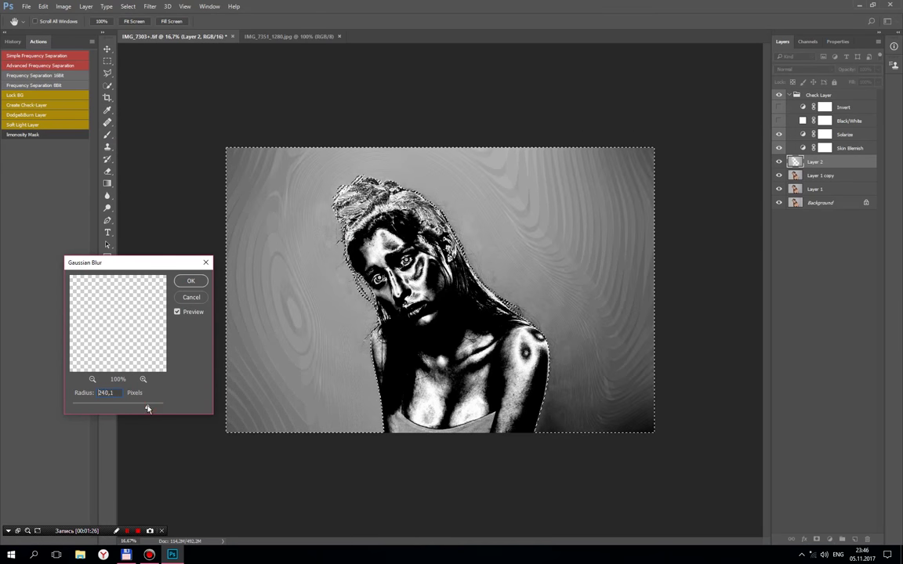
click(191, 281)
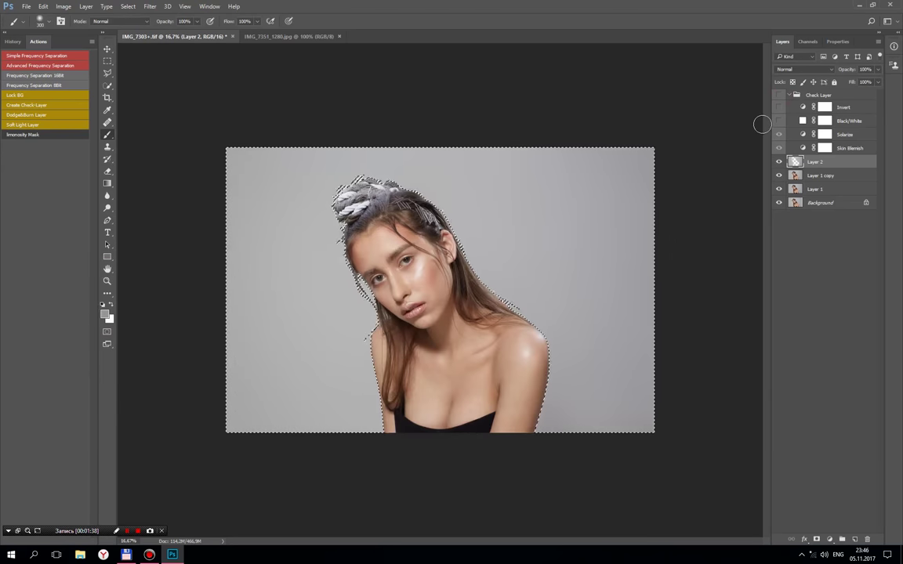
key(ctrl+d)
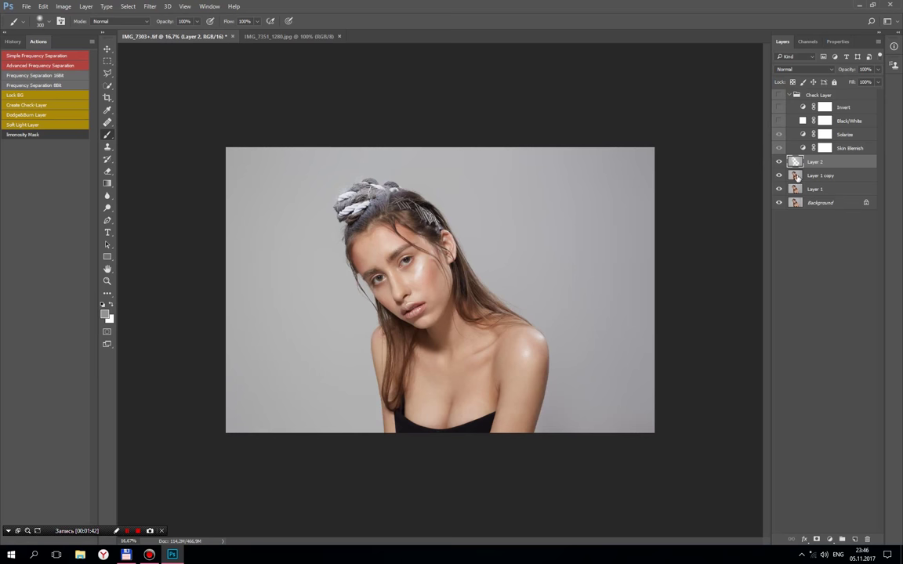
Step: Compare Layer 2 with and without the blur, then view the hair pins above the ear
click(779, 162)
click(779, 162)
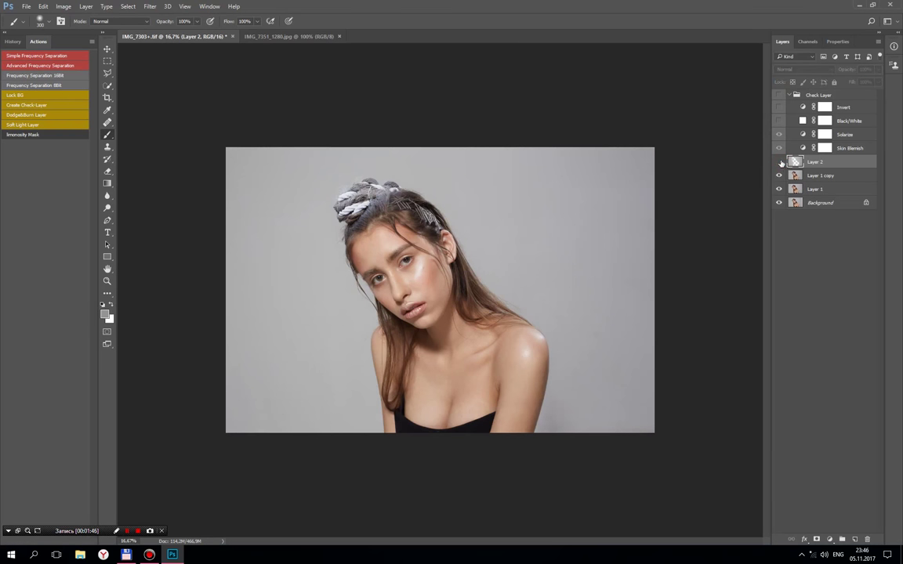
click(779, 162)
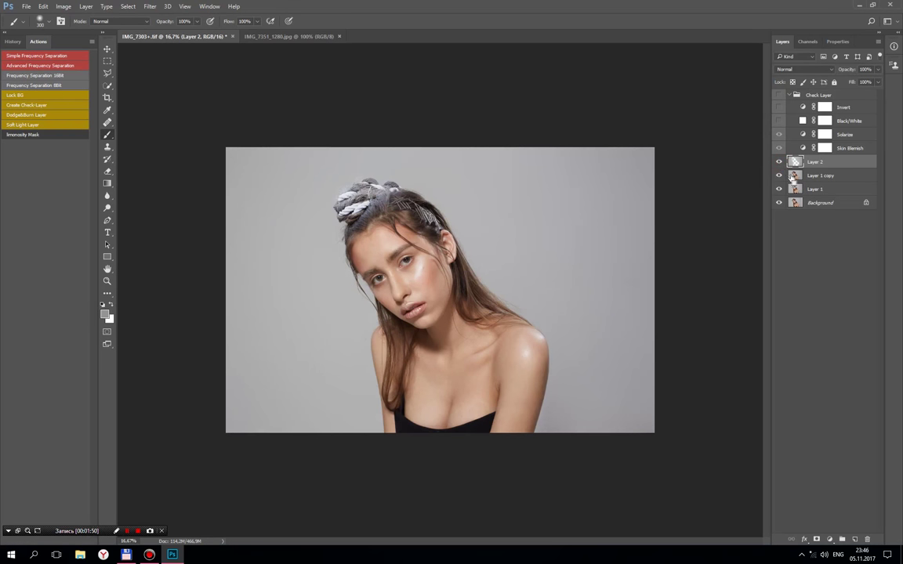
scroll(423, 253, up, 2)
scroll(423, 252, up, 2)
scroll(423, 252, up, 1)
scroll(391, 392, up, 1)
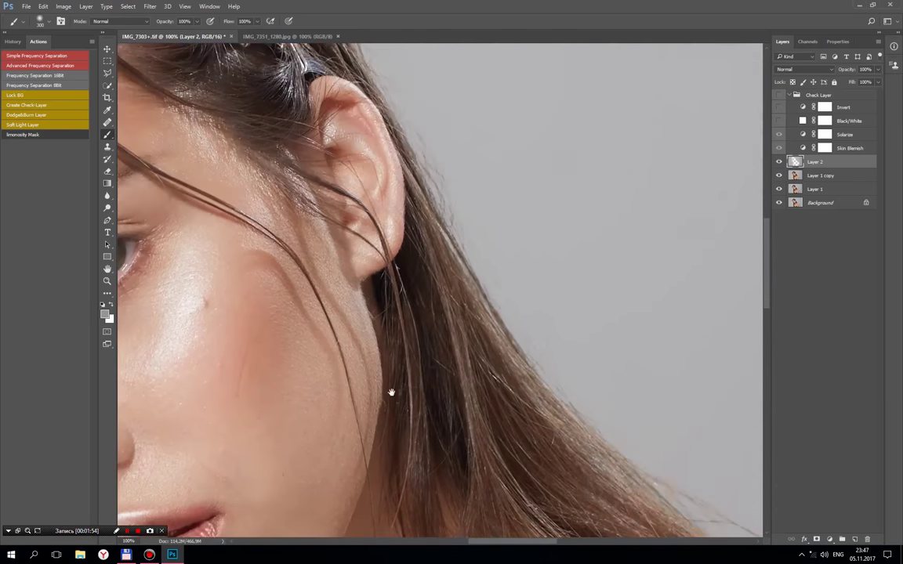
scroll(391, 392, up, 3)
drag(425, 298, 740, 264)
Step: Add a layer mask to Layer 2 and work along the braided top of the head
click(816, 538)
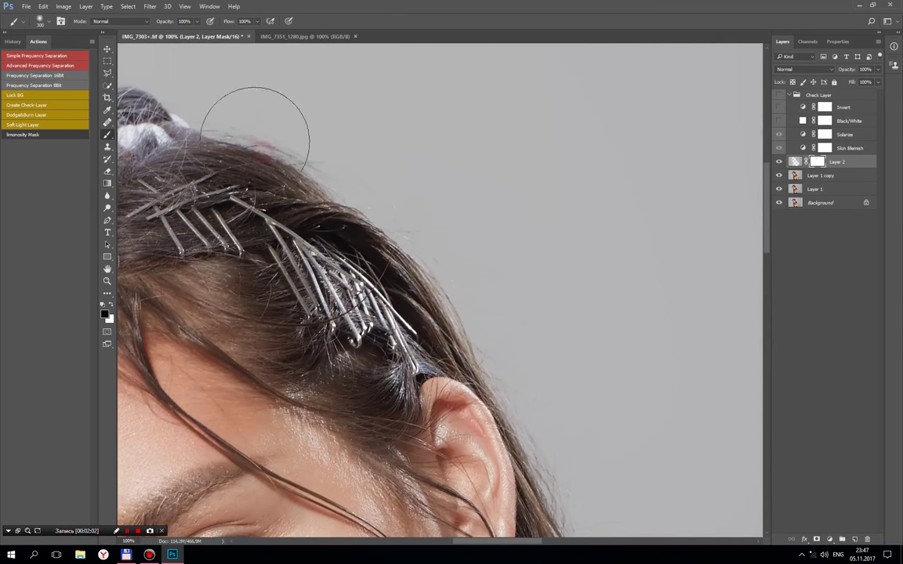
mouse_move(206, 131)
mouse_down()
mouse_move(479, 228)
mouse_move(714, 201)
mouse_up()
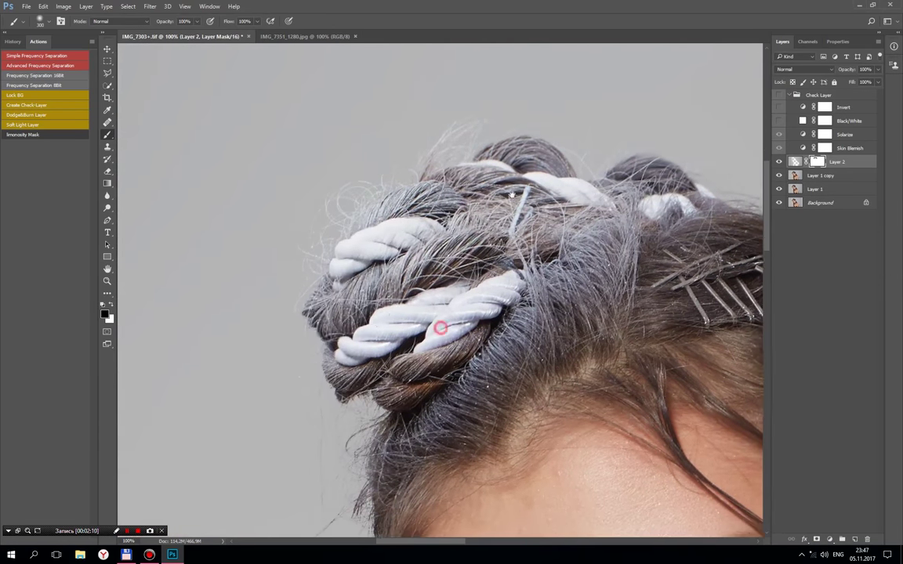
scroll(432, 262, down, 5)
scroll(432, 262, left, 3)
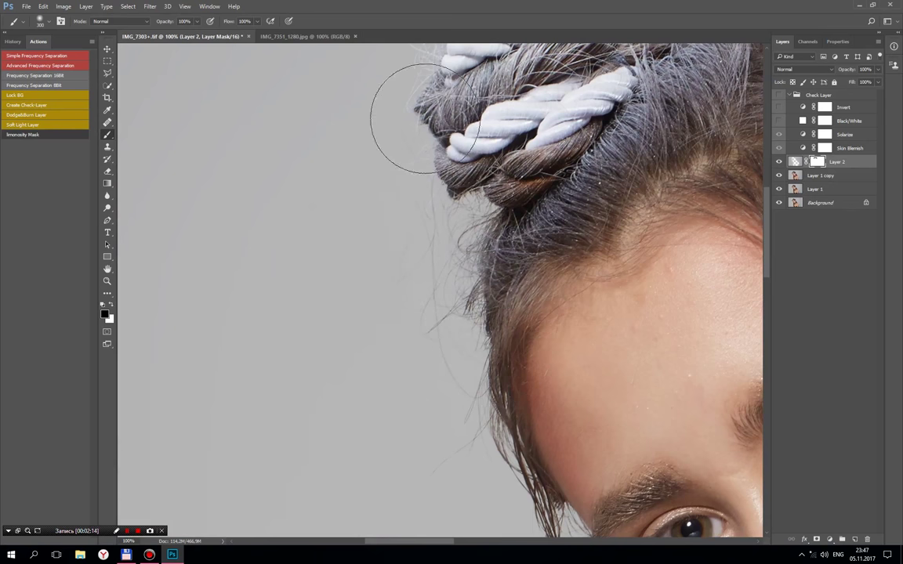
scroll(439, 235, down, 3)
scroll(439, 236, right, 2)
scroll(470, 313, down, 2)
scroll(507, 392, down, 3)
scroll(508, 392, right, 2)
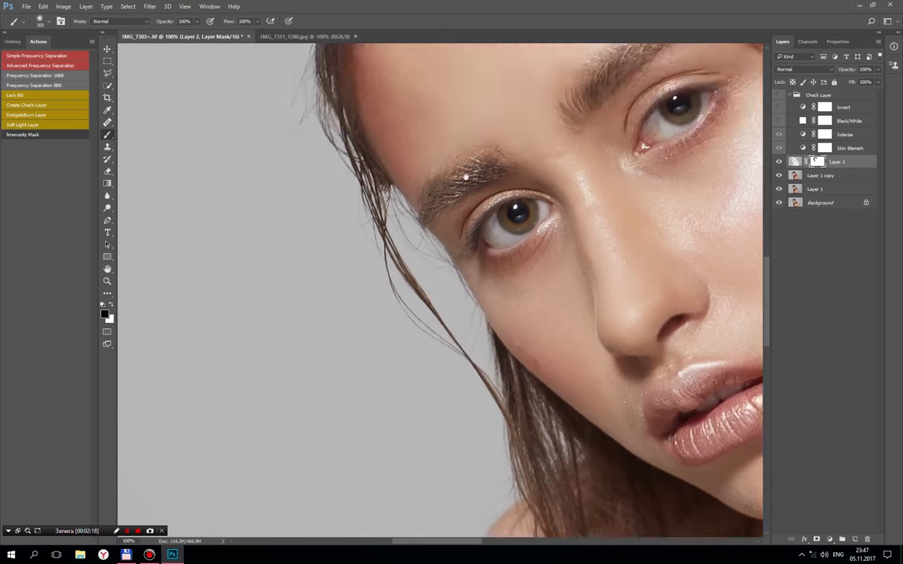
scroll(373, 232, down, 2)
scroll(373, 232, right, 1)
scroll(482, 434, down, 5)
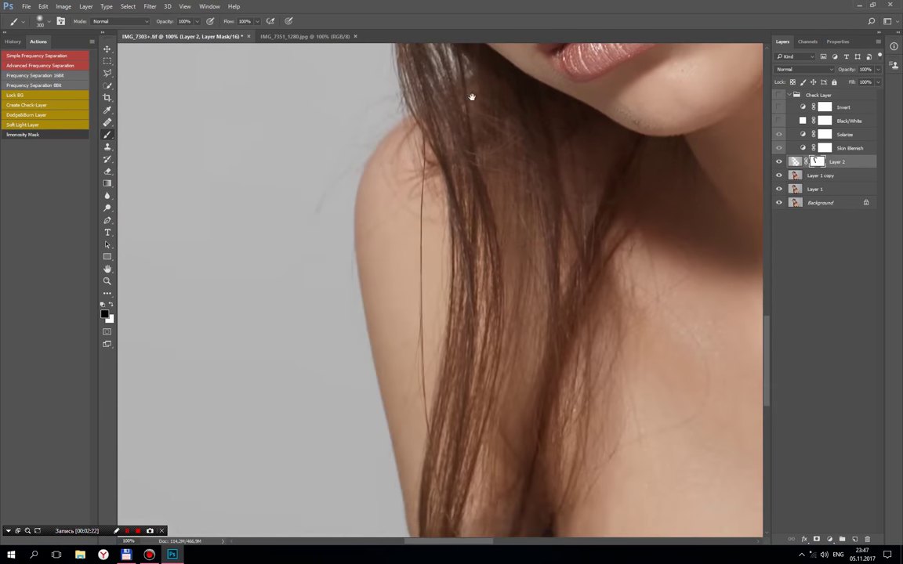
scroll(500, 306, down, 4)
scroll(522, 265, down, 2)
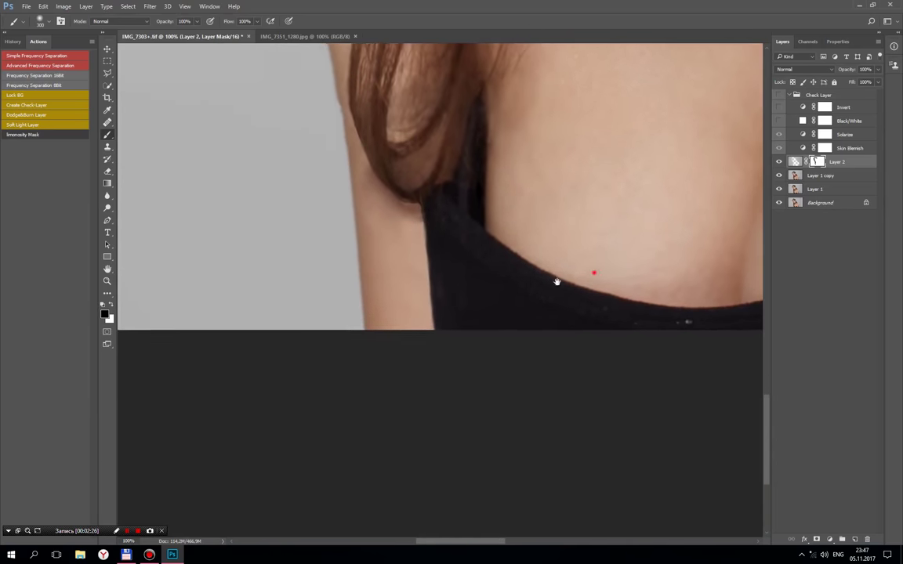
scroll(555, 280, right, 5)
scroll(415, 349, up, 3)
scroll(411, 369, up, 2)
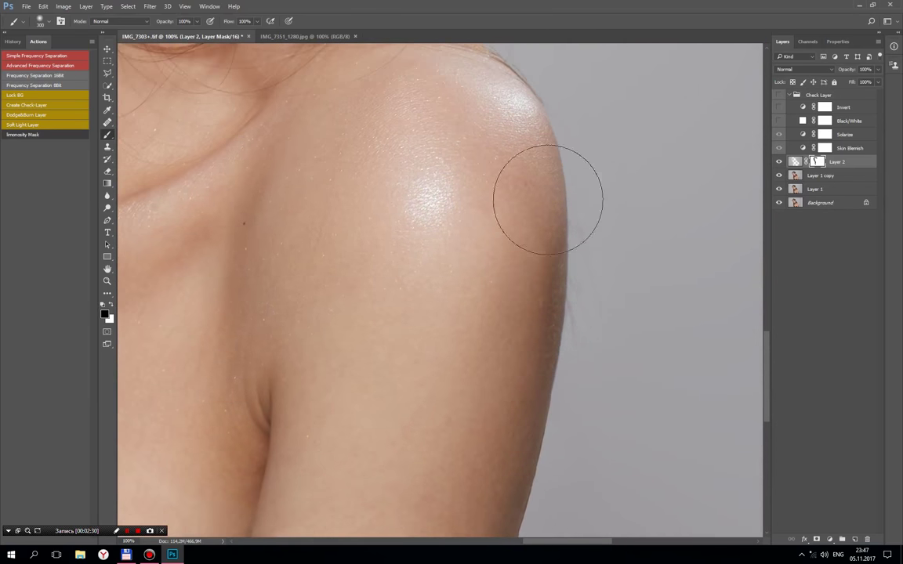
Step: Refine the mask around the hair above the shoulder, the ear and the hair clips
drag(494, 252, 559, 453)
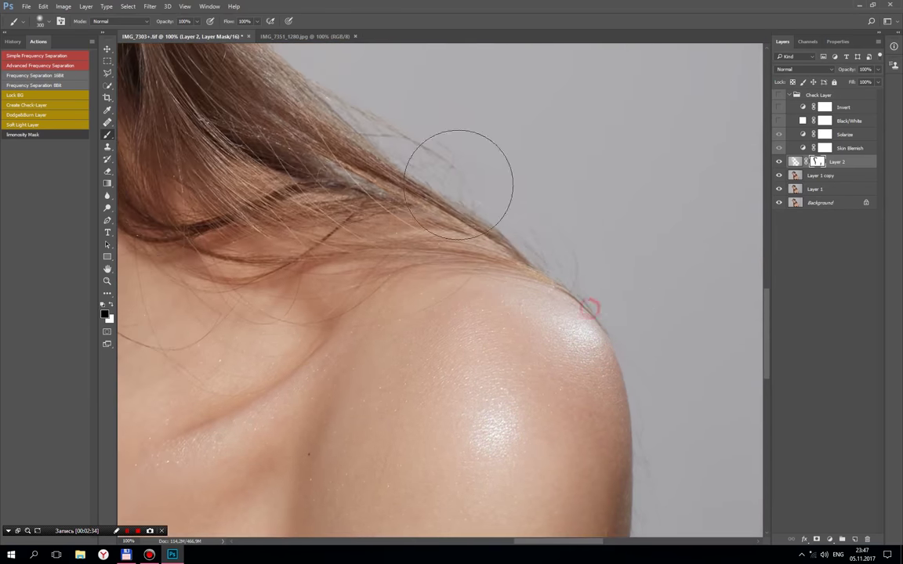
scroll(595, 352, up, 4)
scroll(598, 415, up, 2)
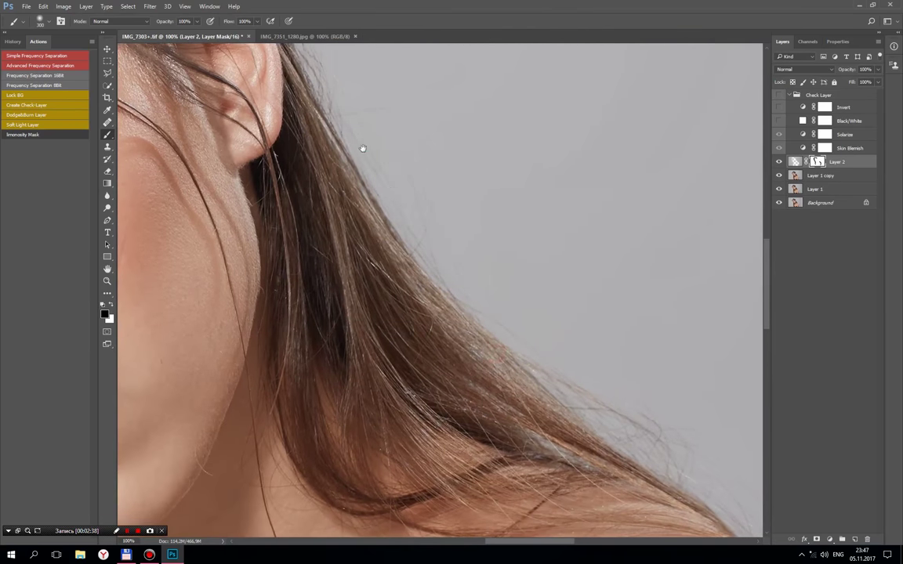
drag(363, 148, 510, 420)
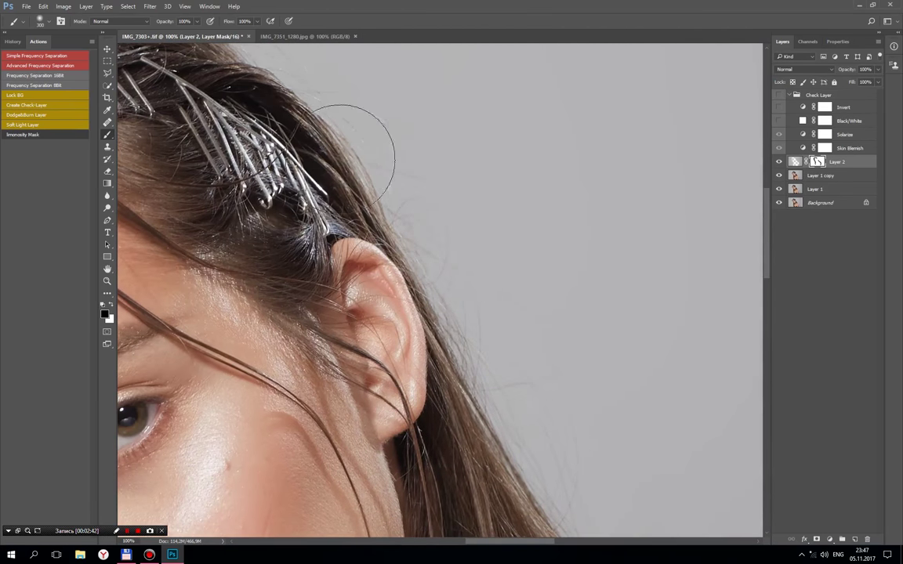
drag(343, 125, 565, 330)
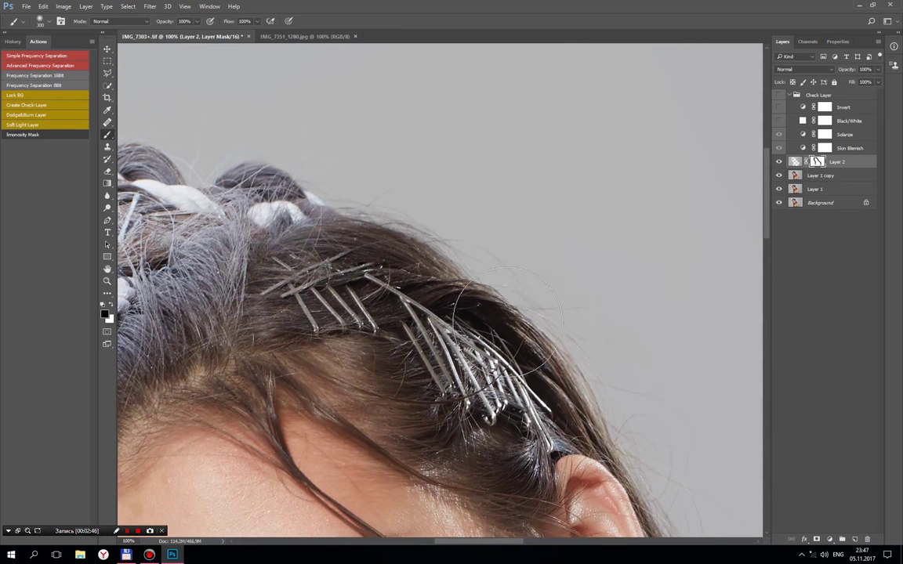
scroll(476, 283, down, 1)
scroll(533, 251, down, 2)
scroll(598, 217, down, 2)
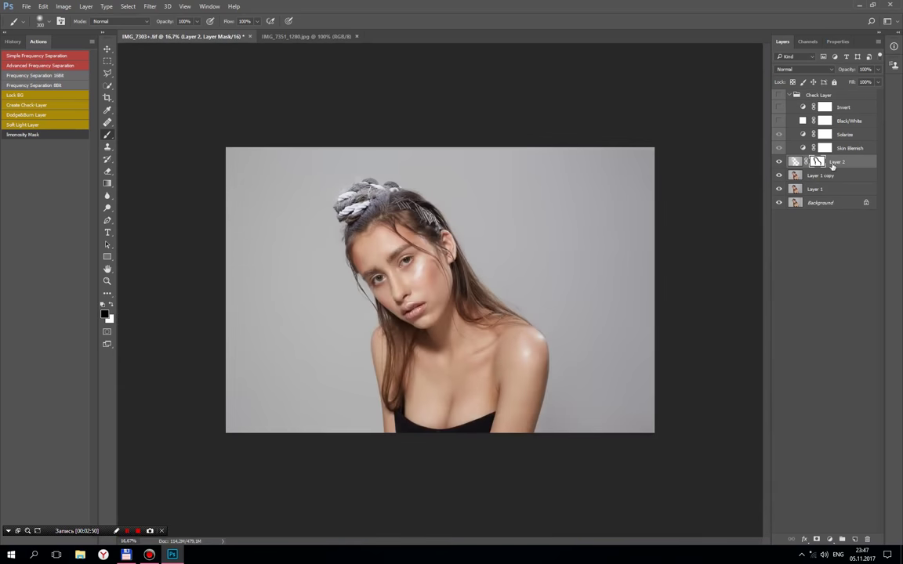
click(779, 95)
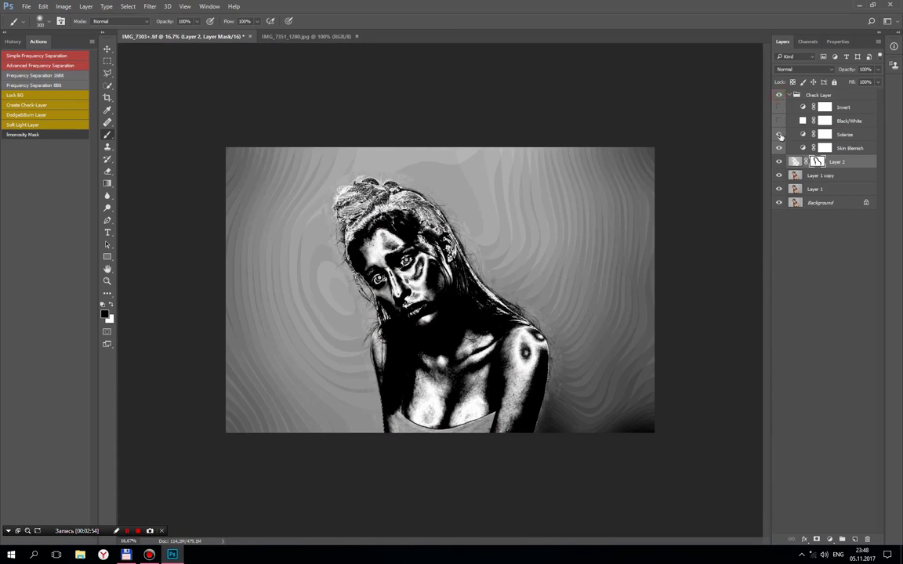
click(780, 148)
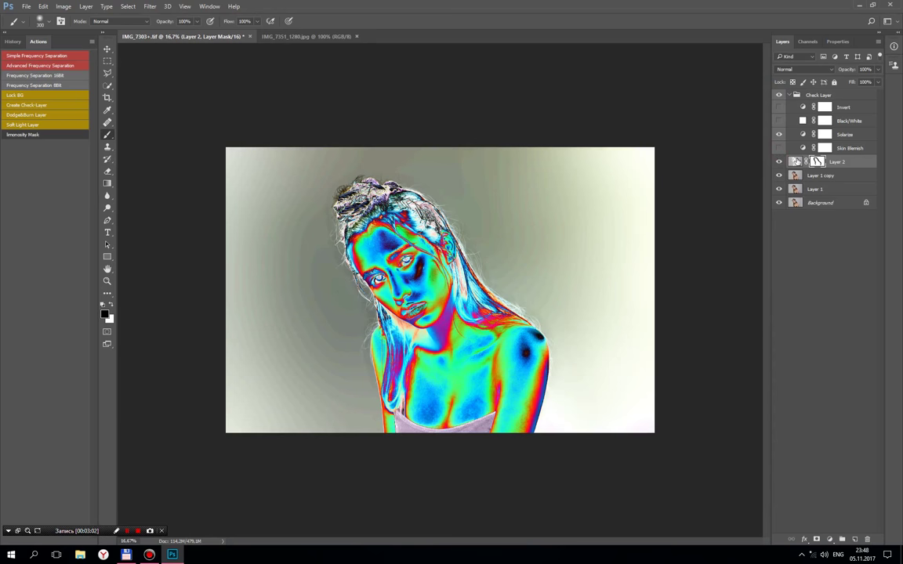
click(797, 161)
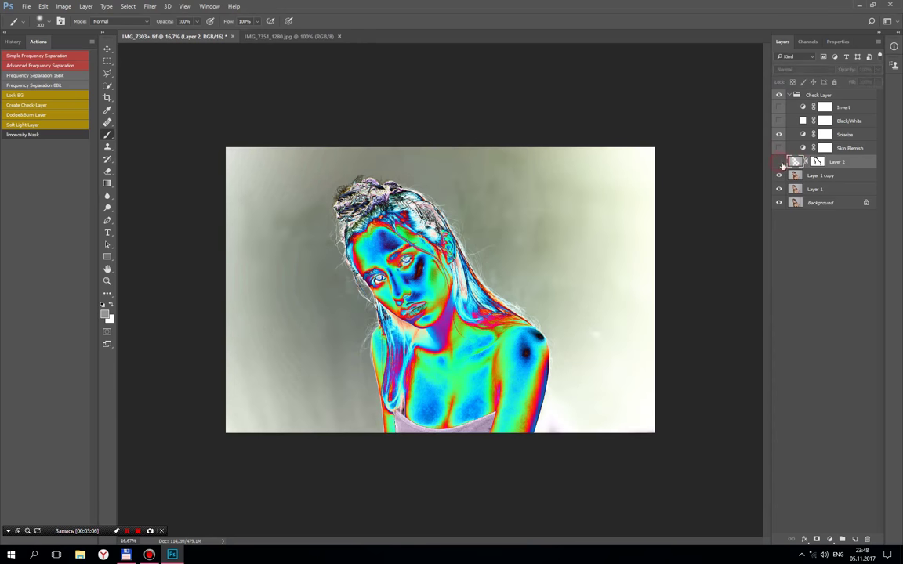
click(779, 95)
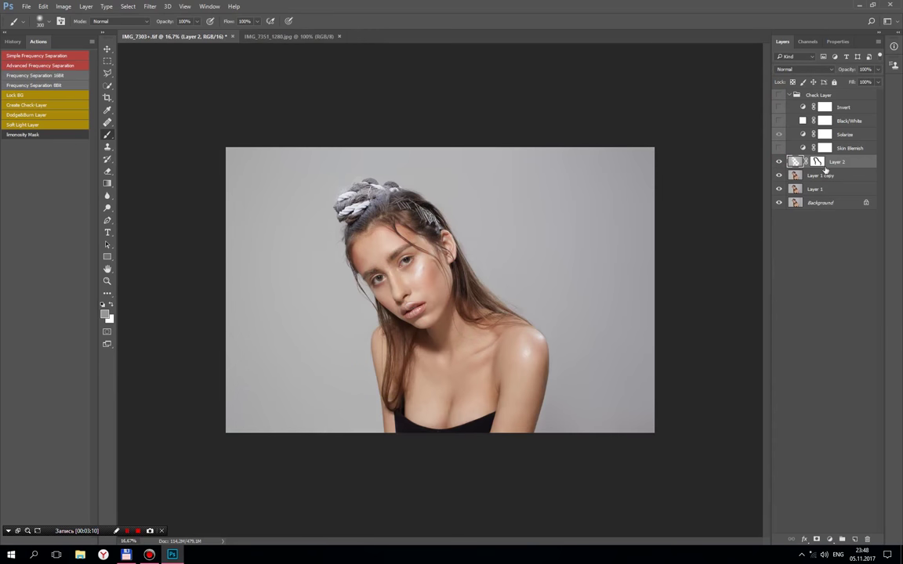
Step: Merge visible into Layer 3 and run Frequency Separation 16Bit with a 7-pixel blur
key(ctrl+shift+alt+n)
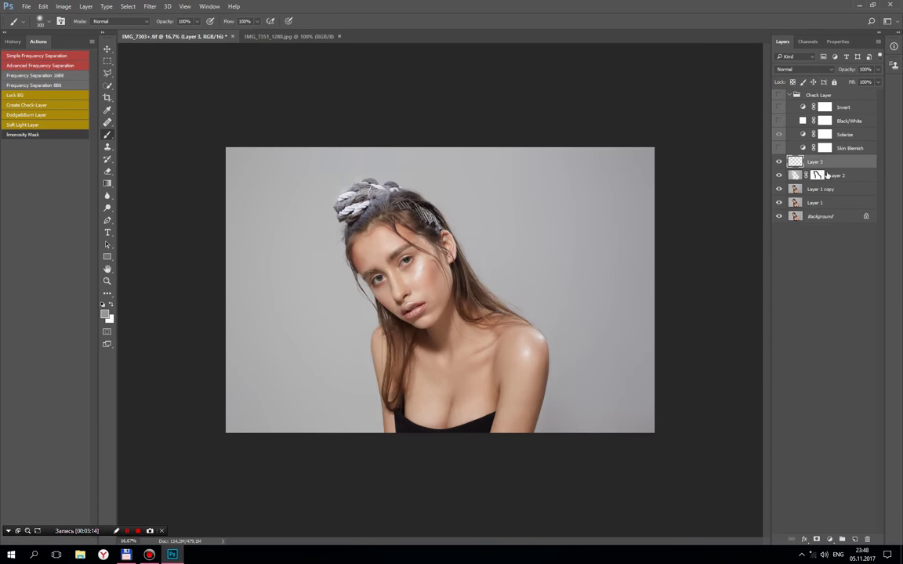
click(70, 75)
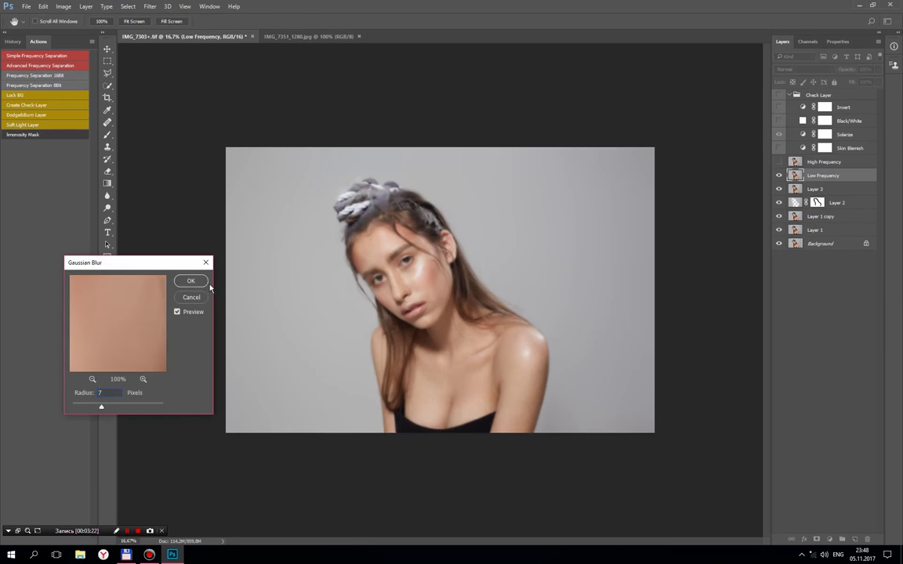
click(191, 280)
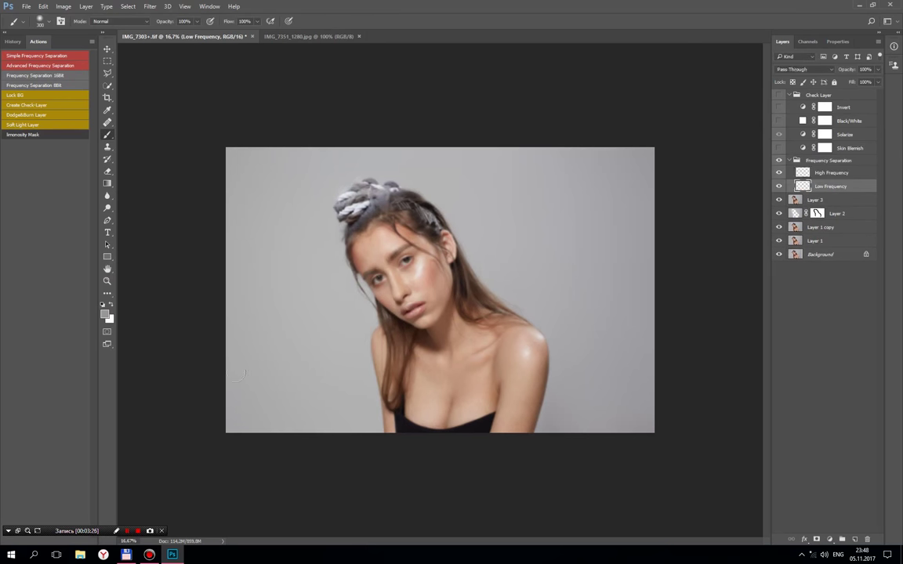
scroll(675, 269, up, 3)
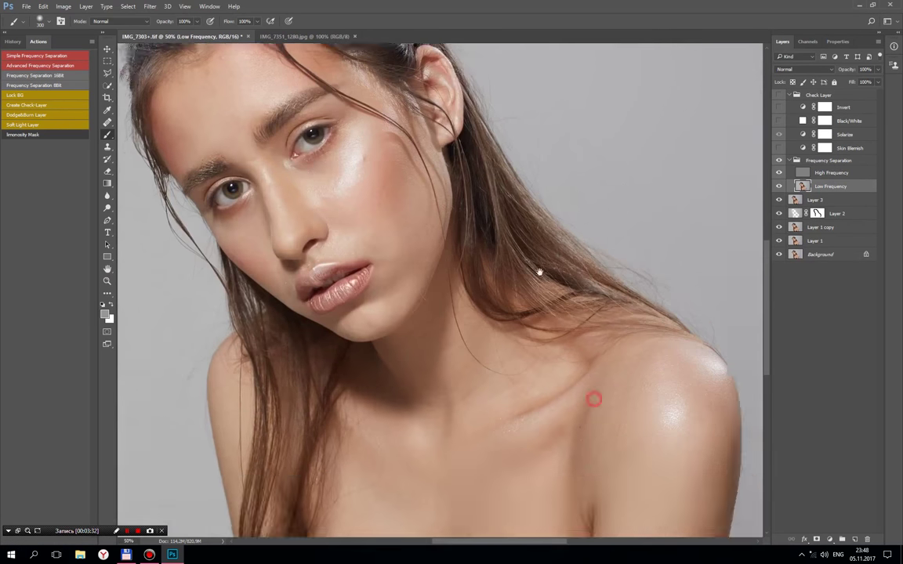
drag(595, 397, 502, 140)
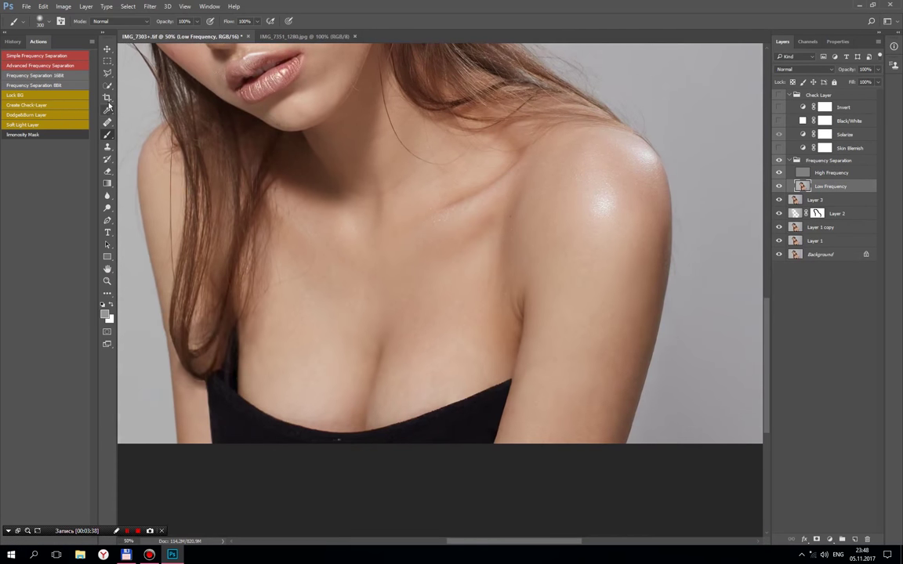
Step: Switch to the Mixer Brush, blend the upper arm, and hide the High Frequency layer
right_click(111, 135)
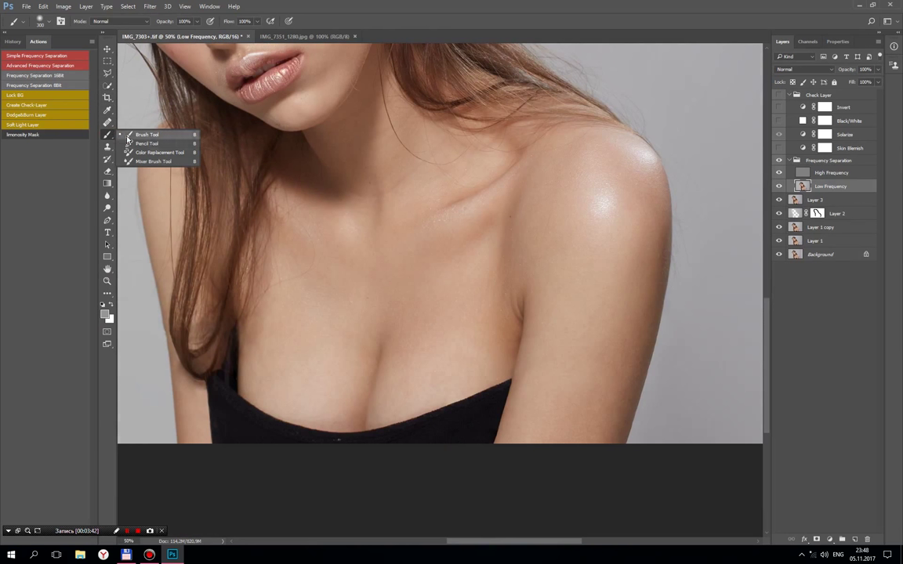
click(145, 150)
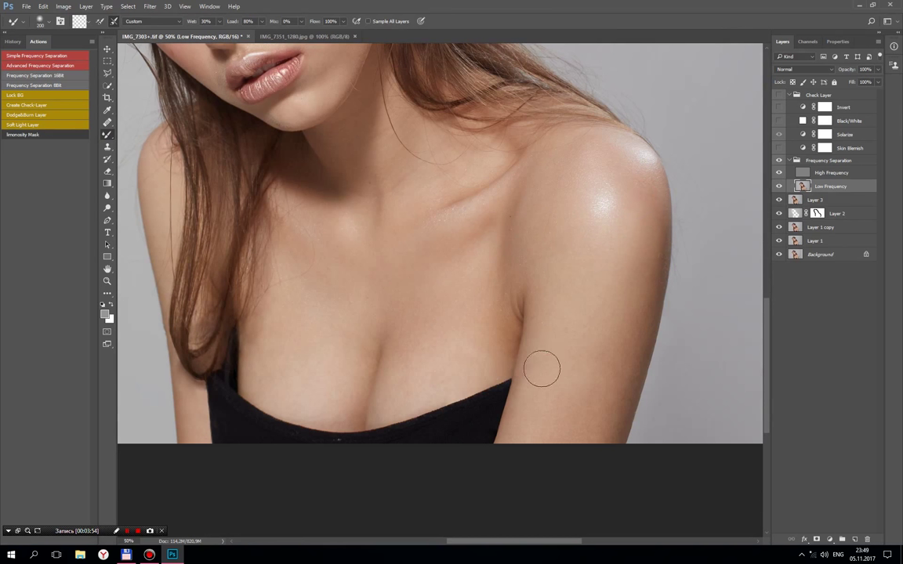
click(620, 308)
click(778, 173)
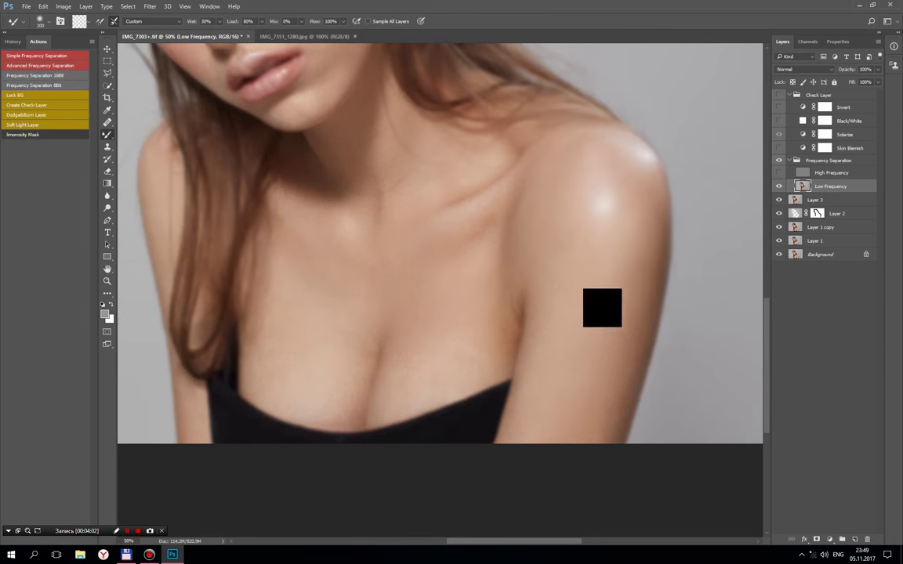
click(565, 296)
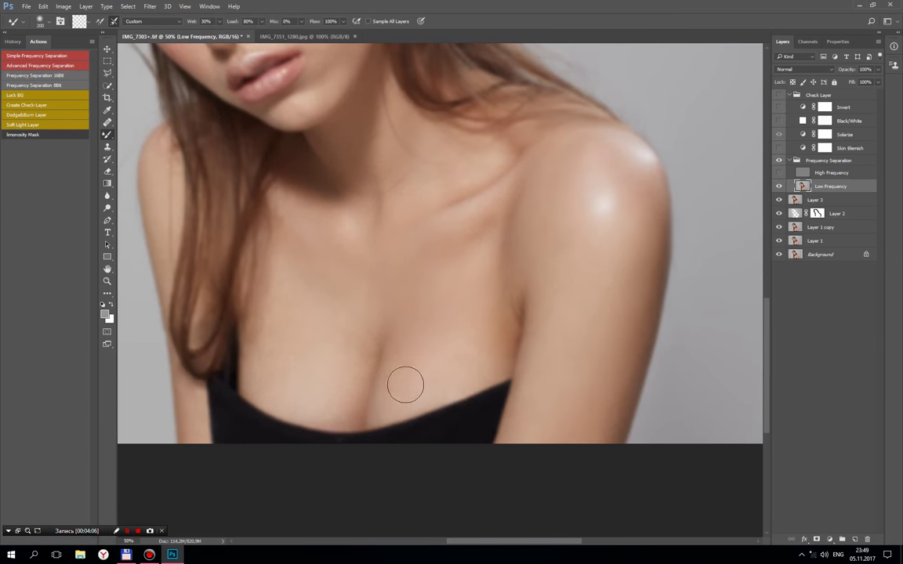
Step: Smooth the chest skin toward the cleavage and along the hair edge on the Low Frequency layer
click(351, 338)
drag(351, 337, 339, 389)
click(377, 338)
drag(378, 337, 333, 417)
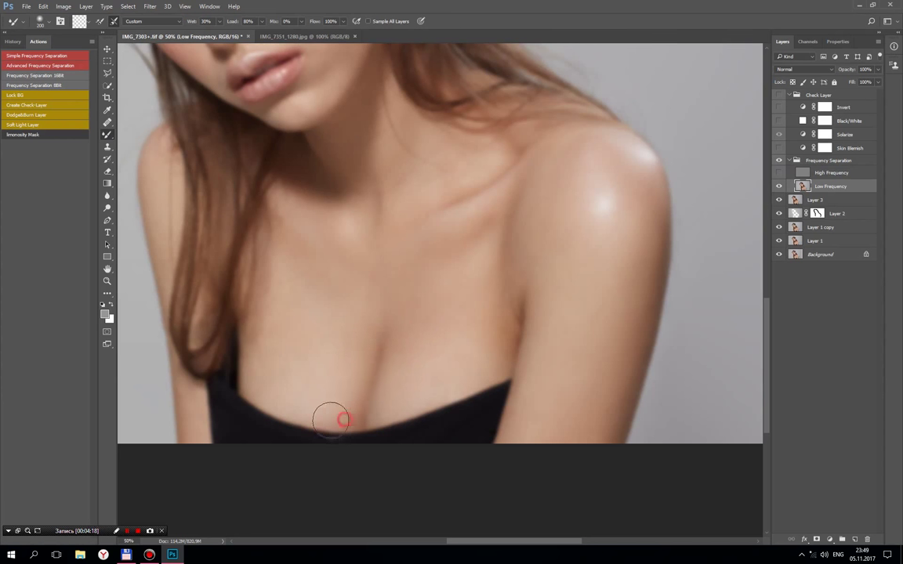
mouse_move(261, 345)
mouse_down()
mouse_move(255, 318)
mouse_move(276, 289)
mouse_move(264, 327)
mouse_up()
drag(268, 275, 274, 238)
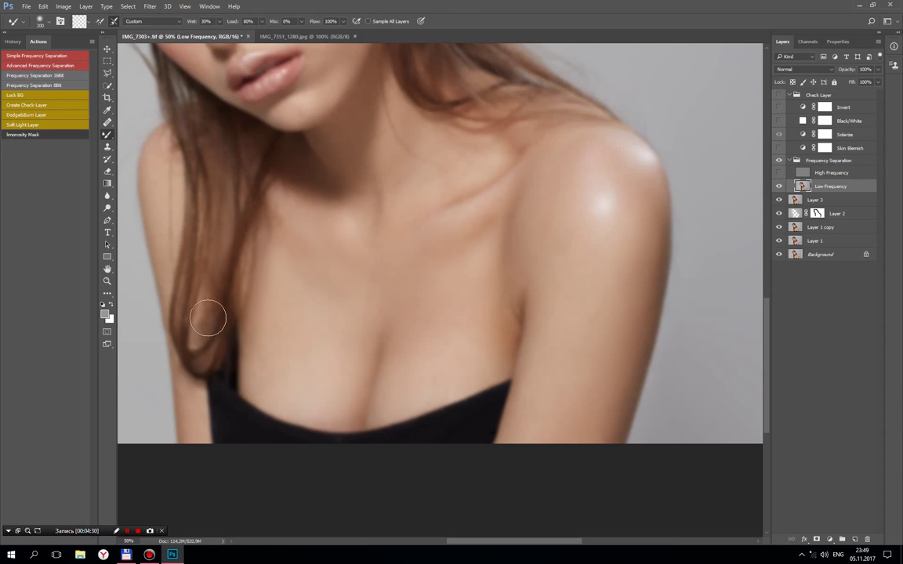
mouse_move(208, 317)
mouse_down()
mouse_move(222, 306)
mouse_move(202, 316)
mouse_up()
Step: At 200% zoom, smooth the skin along the hair and neck edge
key(ctrl+plus)
key(ctrl+plus)
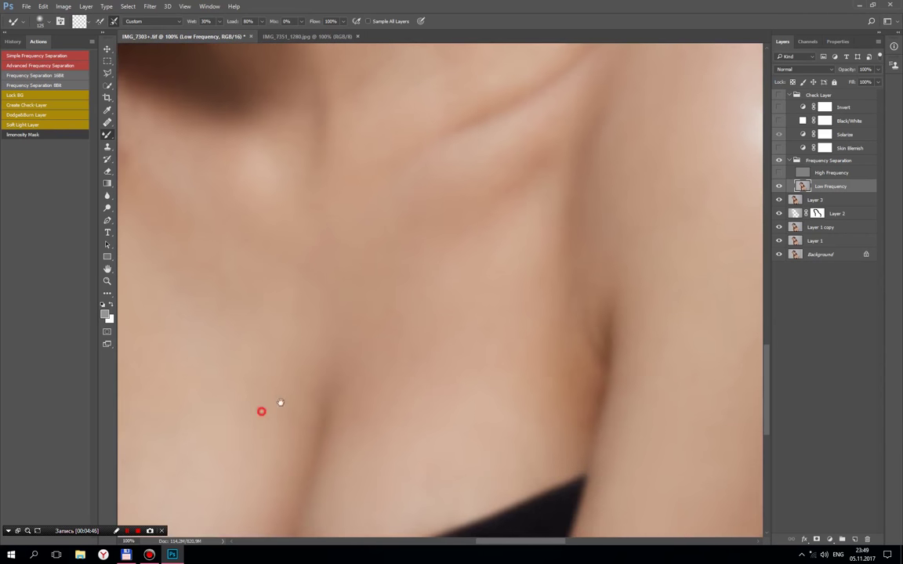
mouse_move(260, 411)
mouse_down()
mouse_move(403, 256)
mouse_move(465, 304)
mouse_up()
key(ctrl+plus)
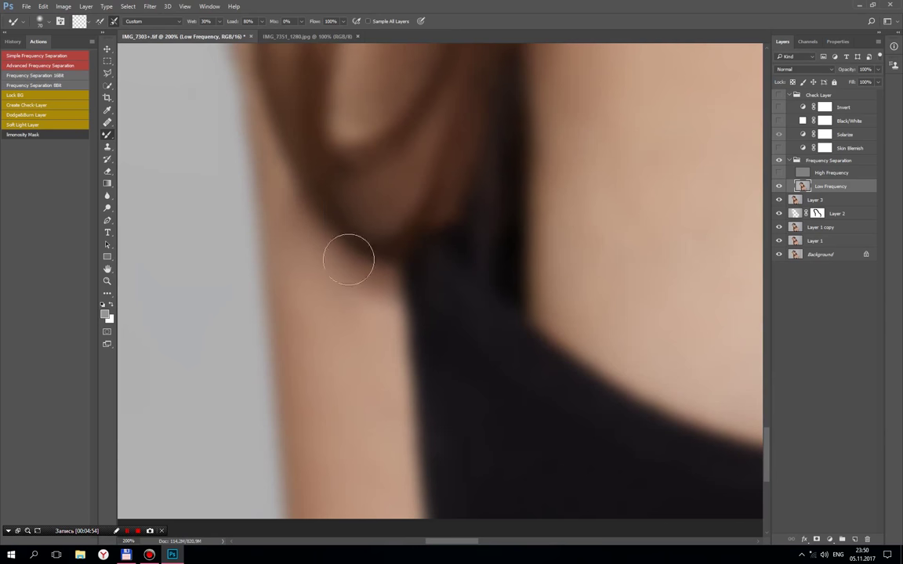
click(280, 186)
drag(310, 362, 279, 192)
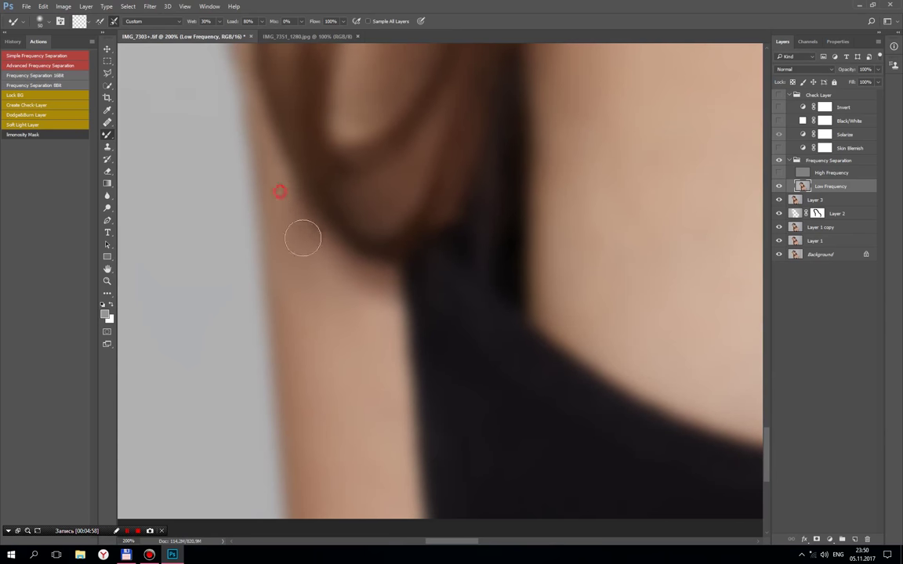
drag(310, 328, 310, 273)
drag(288, 179, 364, 281)
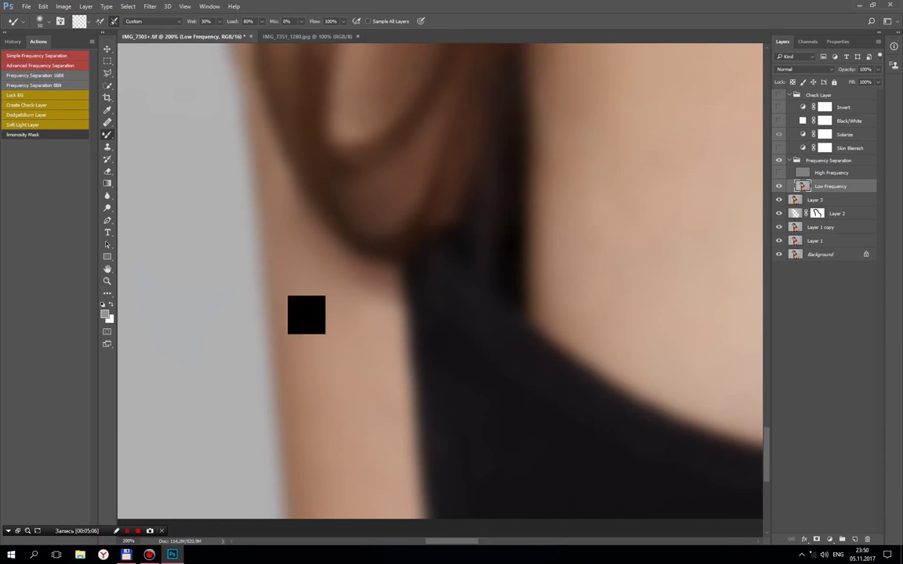
Step: Show the High Frequency layer again and blend the neck edge below the hair
click(779, 174)
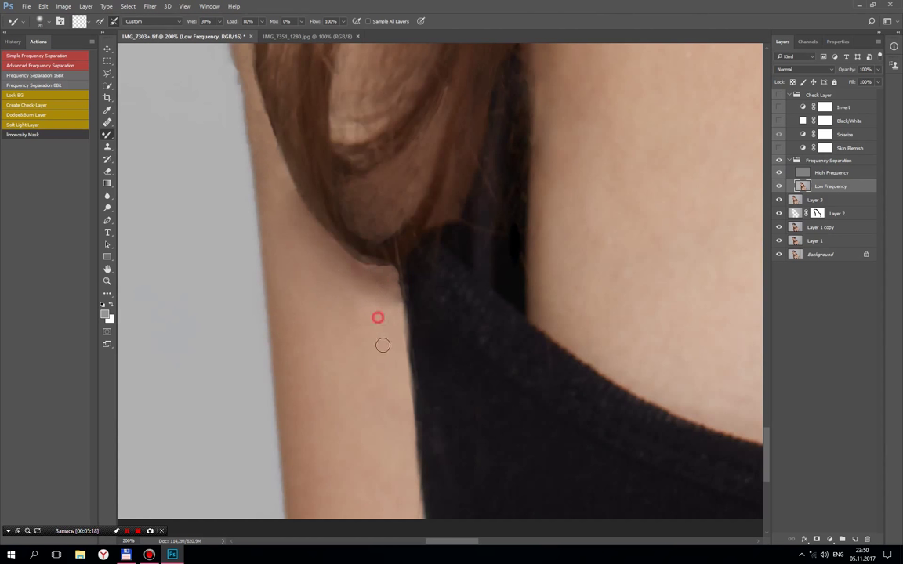
drag(384, 345, 377, 286)
drag(333, 250, 269, 143)
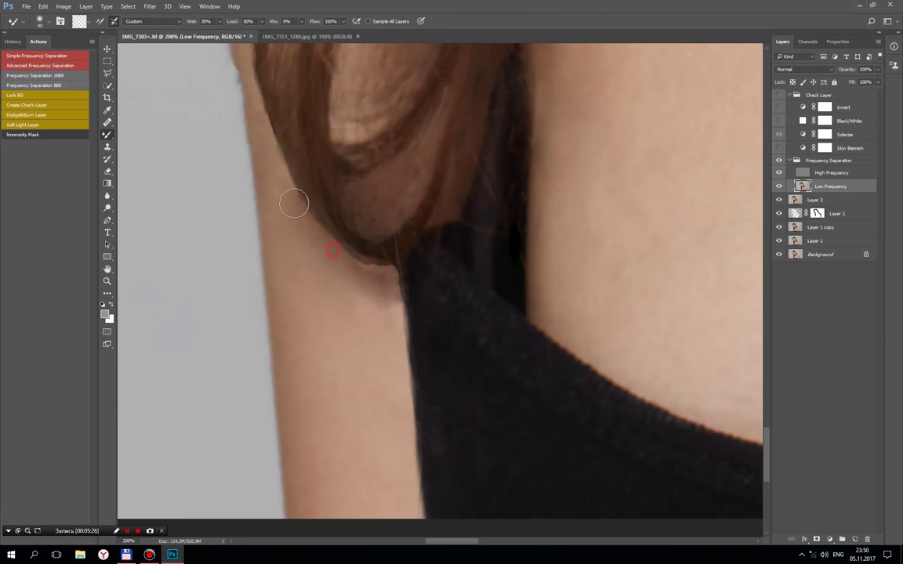
click(803, 173)
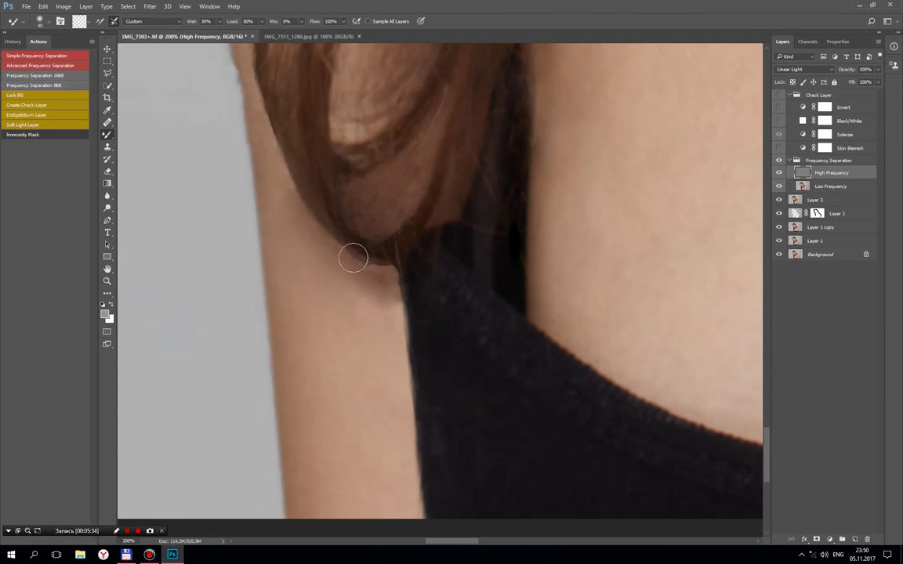
Step: Soften the High Frequency texture along the neck edge down to the hair tip
mouse_move(288, 170)
mouse_down()
mouse_move(269, 146)
mouse_move(278, 207)
mouse_move(236, 74)
mouse_move(249, 162)
mouse_up()
mouse_move(235, 35)
mouse_down()
mouse_move(271, 216)
mouse_move(268, 251)
mouse_up()
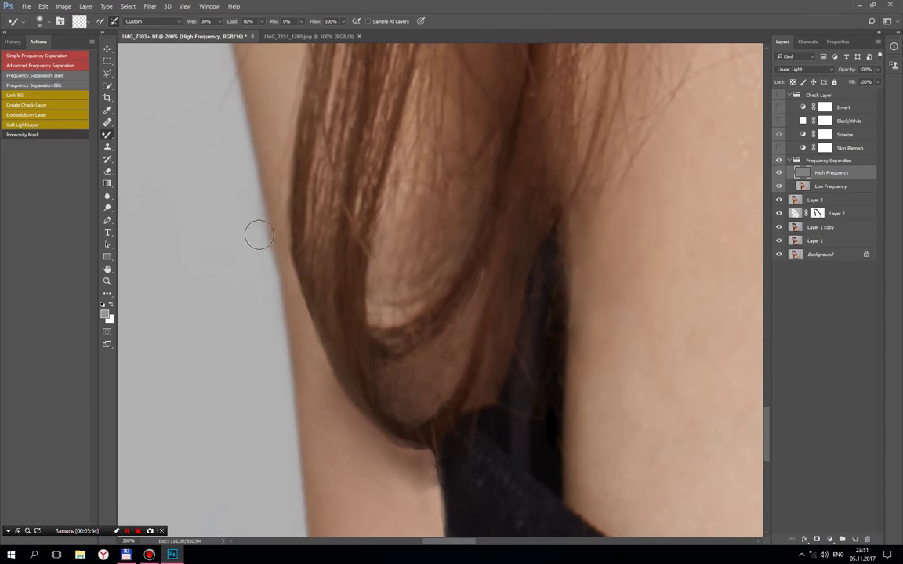
drag(268, 145, 269, 157)
drag(301, 343, 359, 413)
click(310, 310)
drag(310, 310, 331, 370)
mouse_move(412, 468)
mouse_down()
mouse_move(391, 452)
mouse_move(420, 472)
mouse_up()
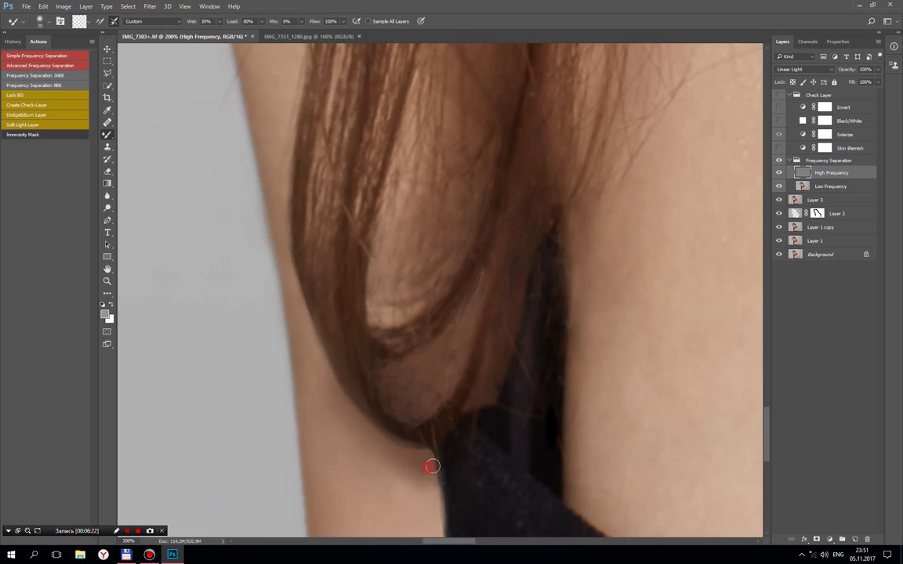
drag(401, 456, 389, 498)
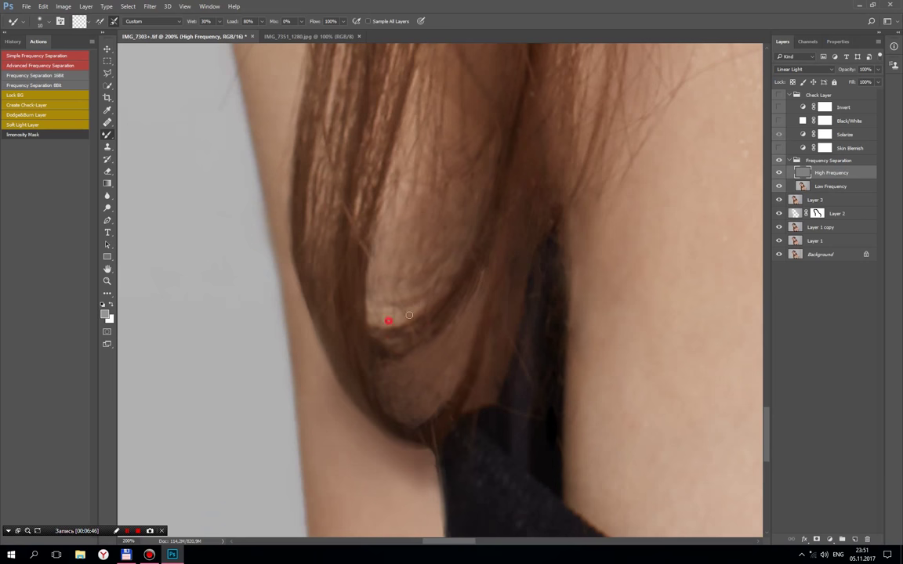
Step: Pan along the hair tip against the dark top, then make the Low Frequency layer active
drag(455, 282, 428, 317)
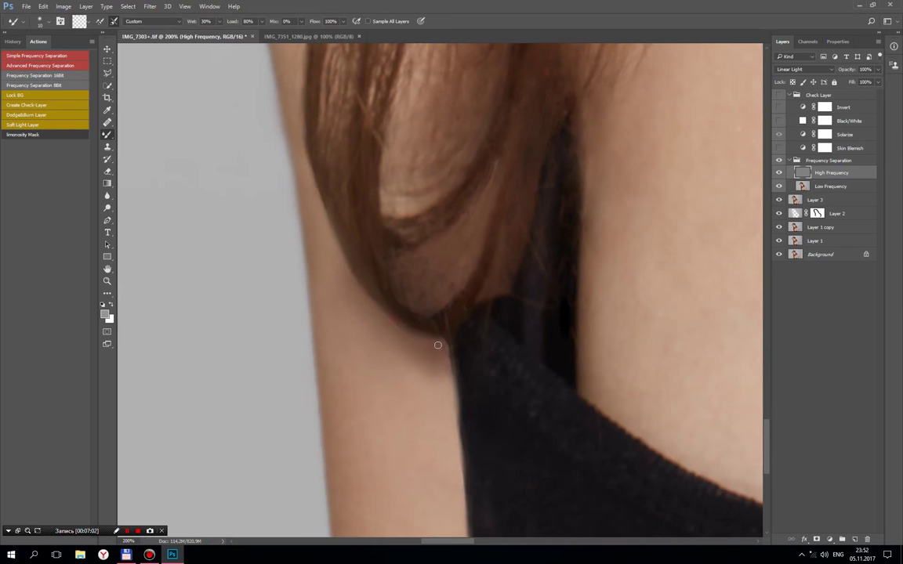
mouse_move(448, 372)
mouse_down()
mouse_move(433, 359)
mouse_move(428, 310)
mouse_up()
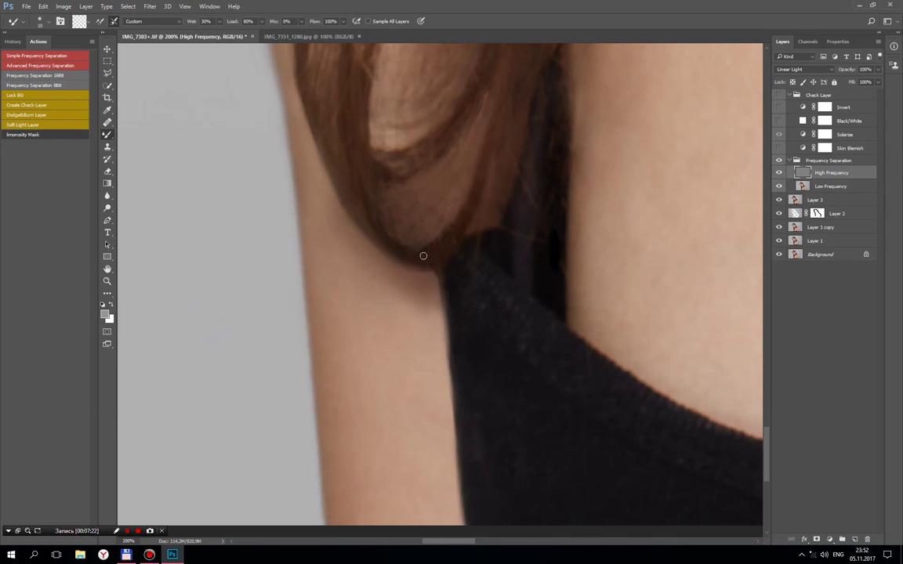
key(alt+bracketleft)
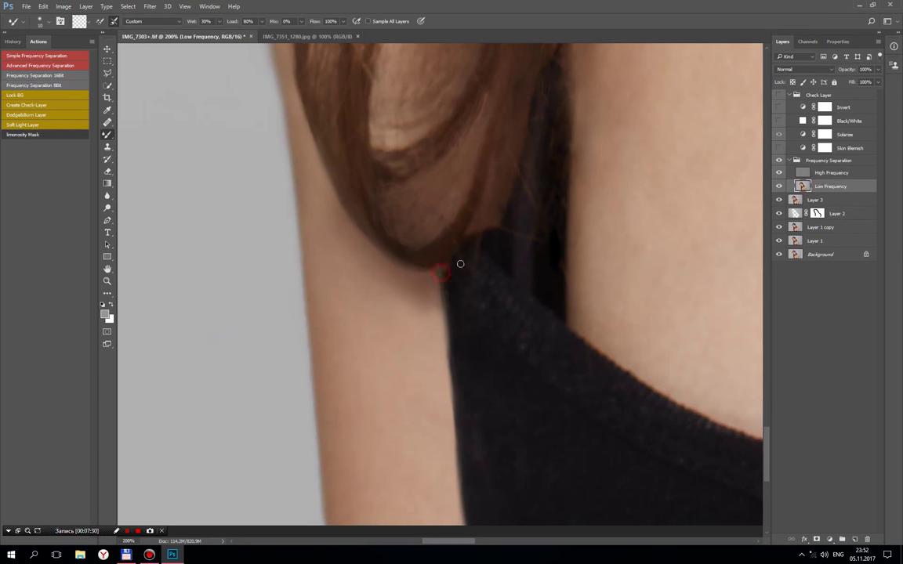
Step: Smooth the low-frequency tones along the hair edge with the Mixer Brush
drag(532, 159, 521, 331)
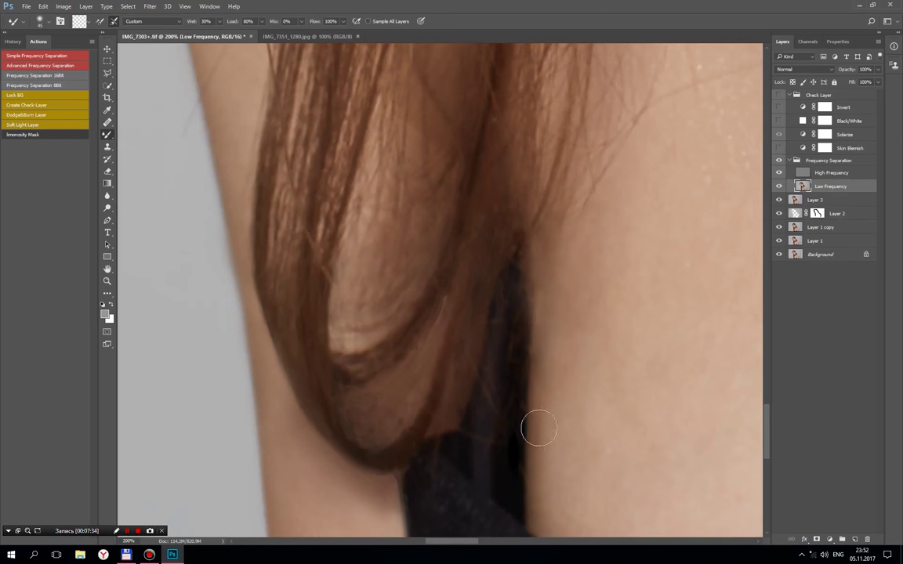
drag(539, 428, 520, 207)
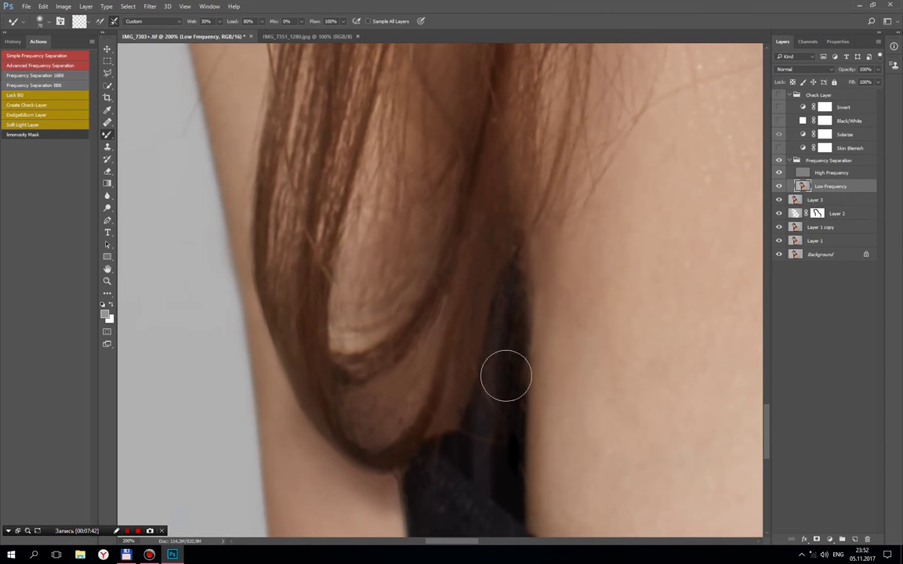
mouse_move(465, 367)
mouse_down()
mouse_move(263, 266)
mouse_move(395, 488)
mouse_up()
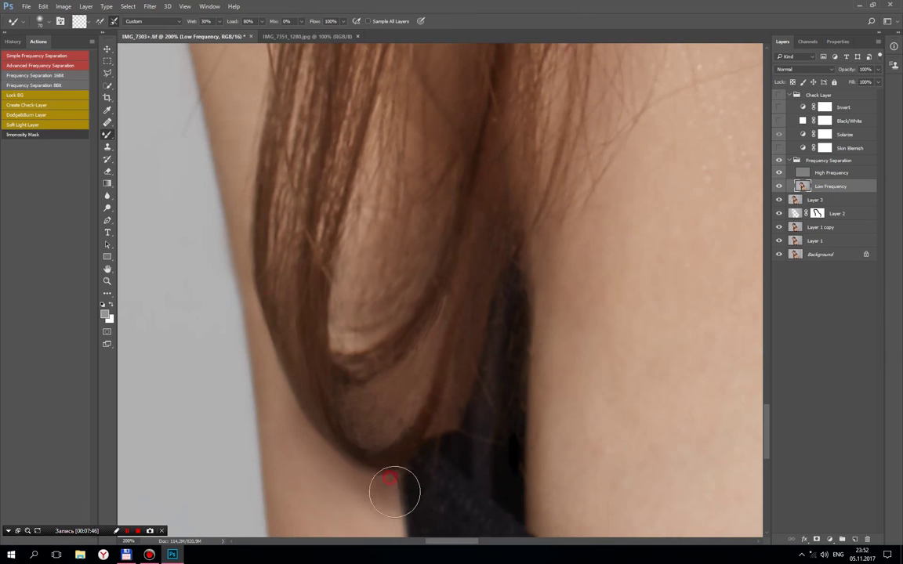
Step: Enlarge the Mixer Brush and blend the skin tones on the upper arm
key(ctrl+minus)
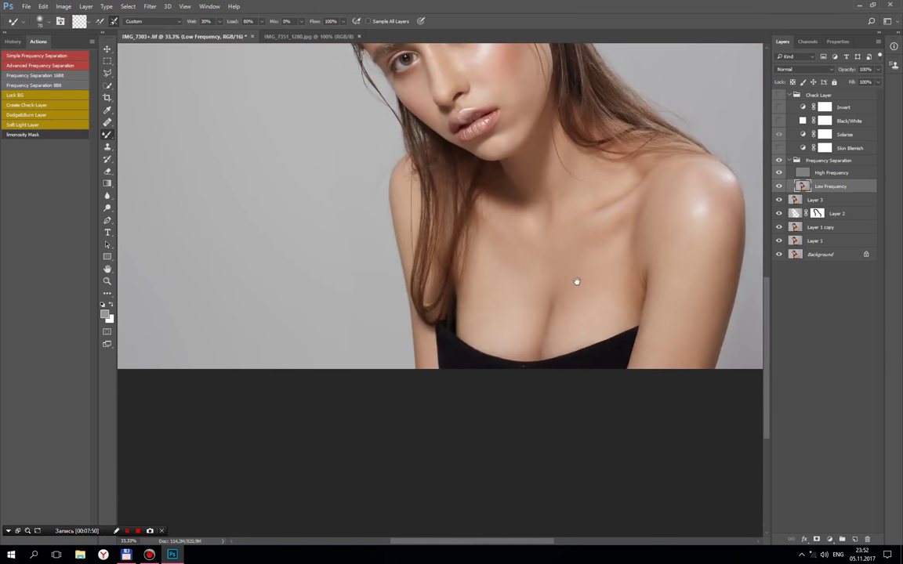
drag(576, 282, 497, 380)
mouse_move(413, 373)
mouse_down()
mouse_move(439, 373)
mouse_move(396, 414)
mouse_move(462, 444)
mouse_up()
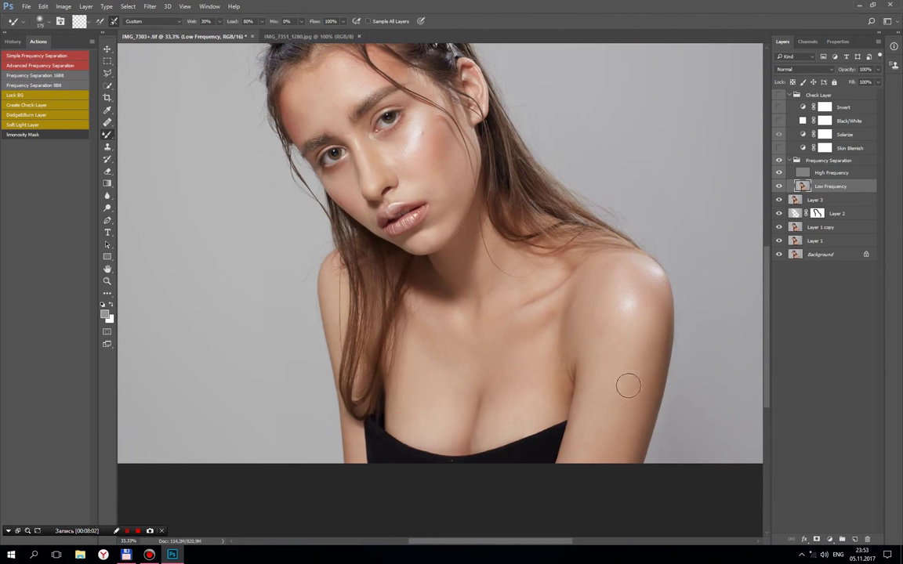
mouse_move(628, 385)
mouse_down()
mouse_move(614, 444)
mouse_move(605, 448)
mouse_up()
click(635, 274)
key(bracketright)
drag(537, 323, 564, 304)
Step: Even out the low-frequency skin tones across the chest
click(565, 326)
click(554, 386)
click(519, 322)
click(566, 312)
click(556, 346)
Step: Blend the skin tones on the shoulder and up the neck
click(568, 272)
drag(461, 290, 460, 281)
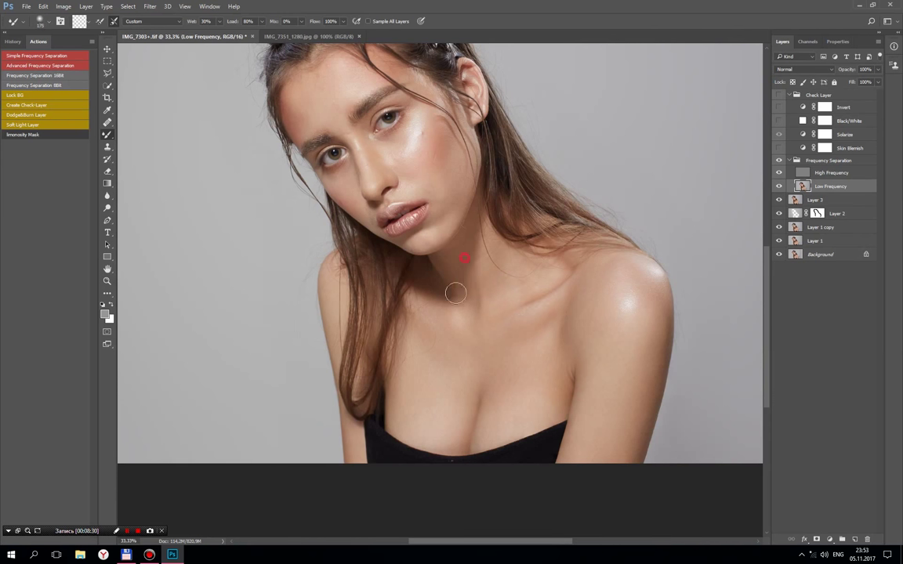
mouse_move(494, 248)
mouse_down()
mouse_move(502, 254)
mouse_move(497, 329)
mouse_up()
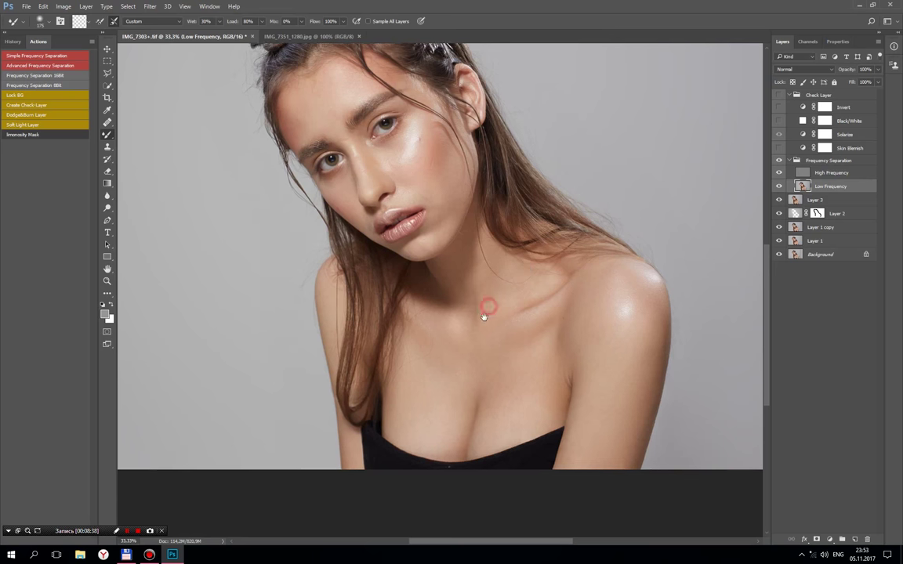
drag(552, 292, 534, 364)
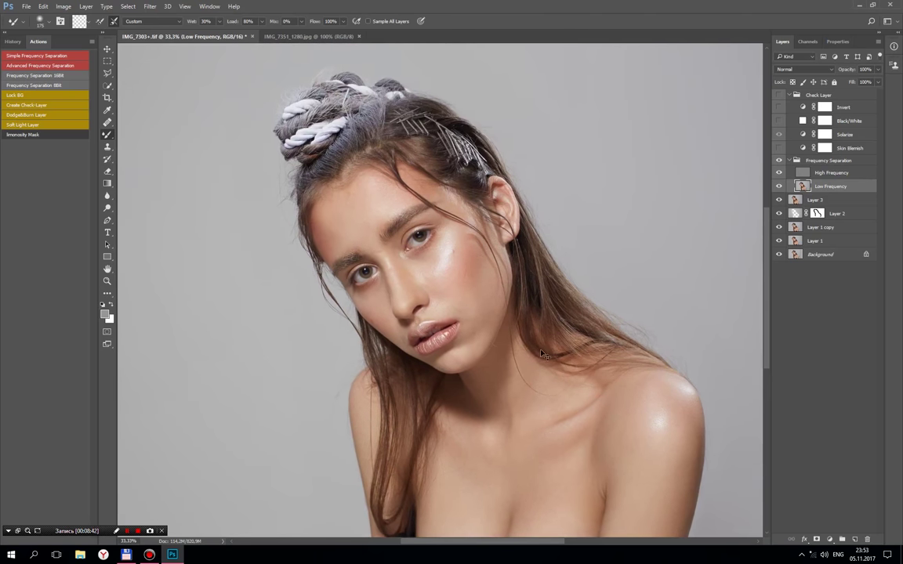
scroll(534, 357, up, 3)
Step: Shrink the Mixer Brush and smooth the tone under the eye and across the cheek
key(bracketleft)
key(bracketleft)
key(bracketleft)
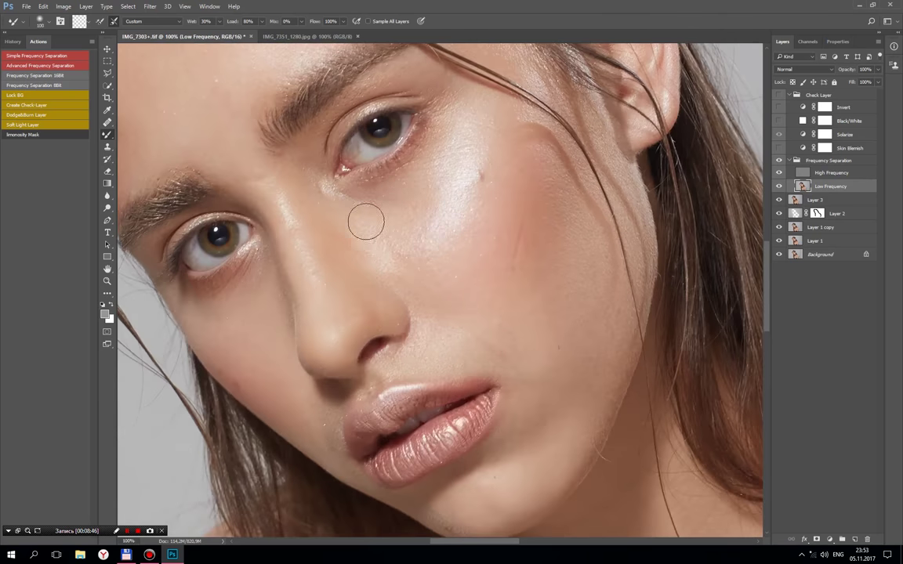
drag(361, 220, 346, 201)
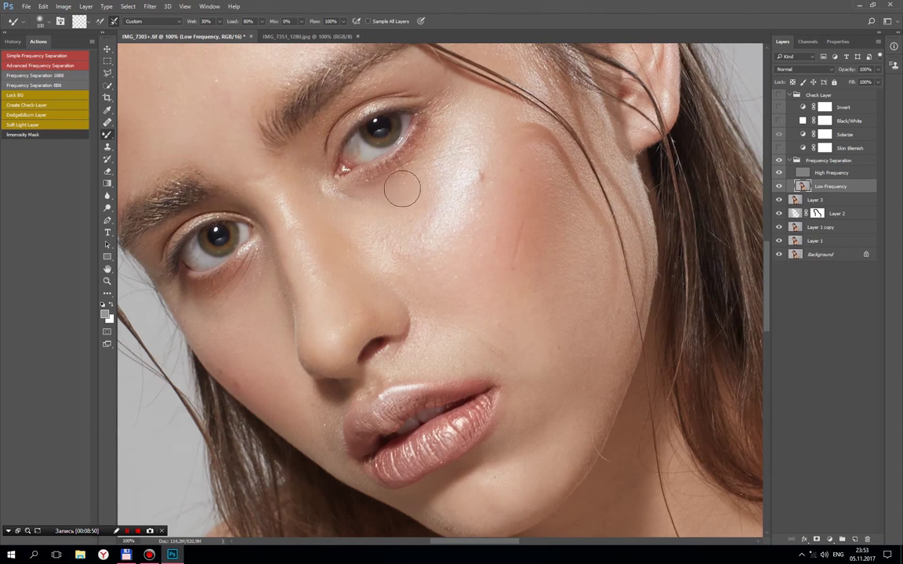
key(bracketleft)
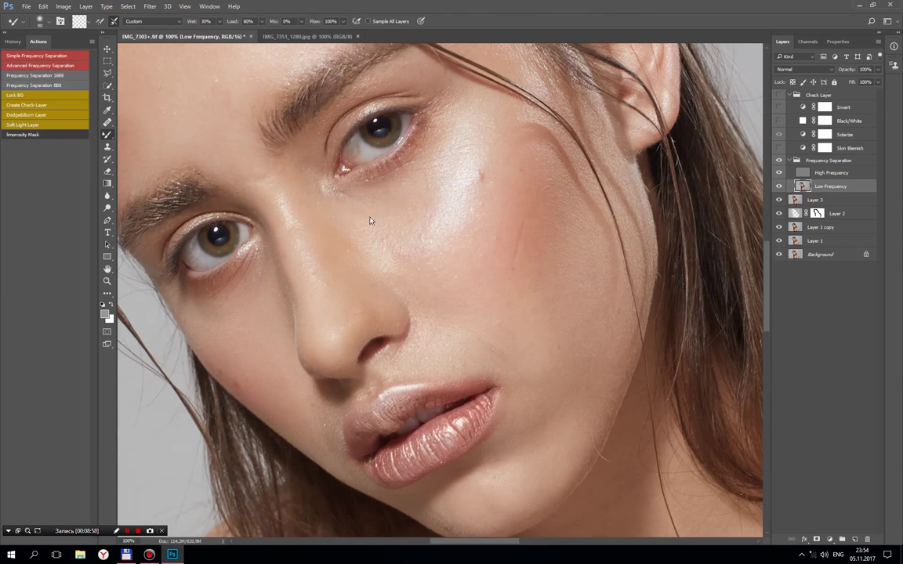
drag(377, 247, 403, 244)
click(438, 228)
click(389, 247)
click(391, 251)
Step: Dab away redness and blotches on the upper cheek and cheekbone
click(459, 173)
click(464, 191)
click(469, 216)
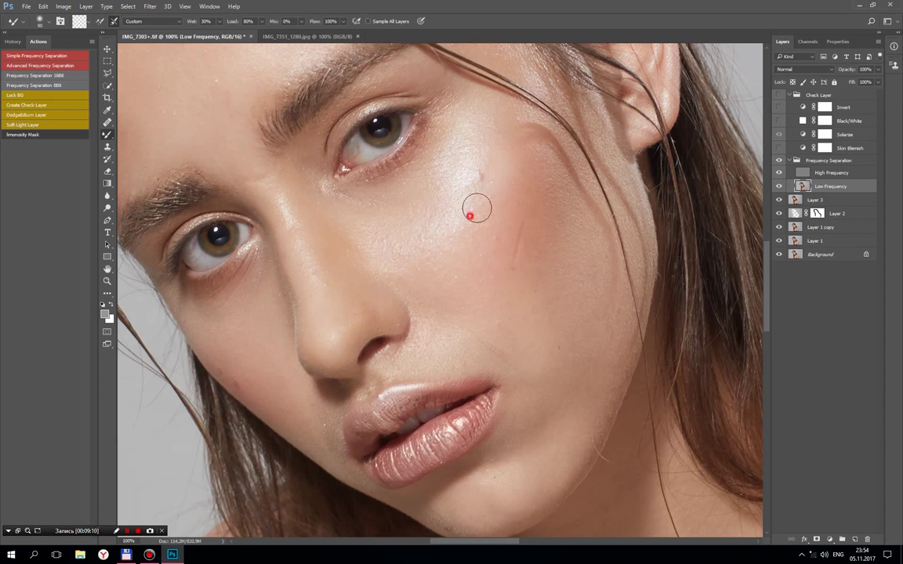
click(468, 137)
click(476, 110)
click(464, 244)
click(401, 251)
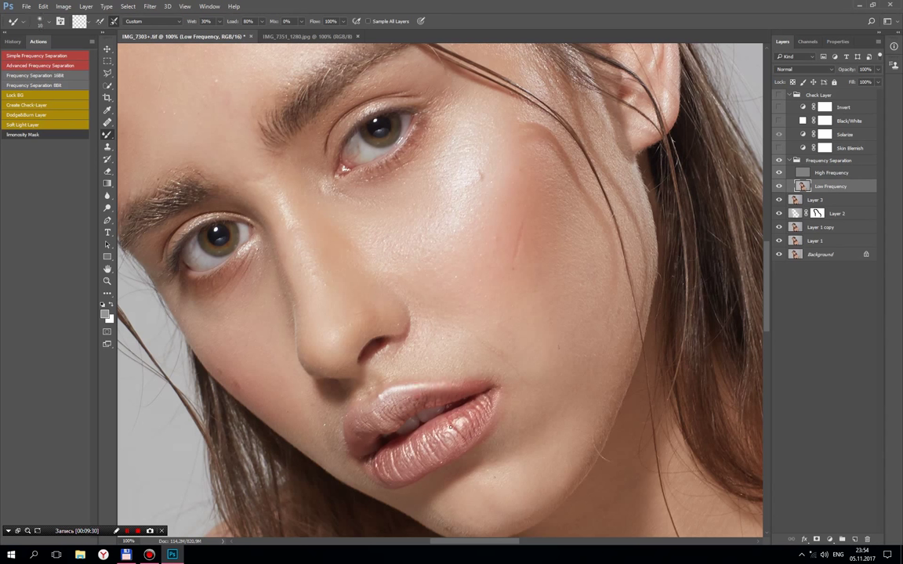
Step: Even out the red spot on the lips and the cheek below the eye
click(449, 435)
click(382, 394)
click(243, 336)
click(265, 295)
click(261, 270)
Step: Blend the nose bridge, forehead and brow tones, then make High Frequency the active layer
click(285, 210)
click(285, 206)
click(280, 194)
click(230, 142)
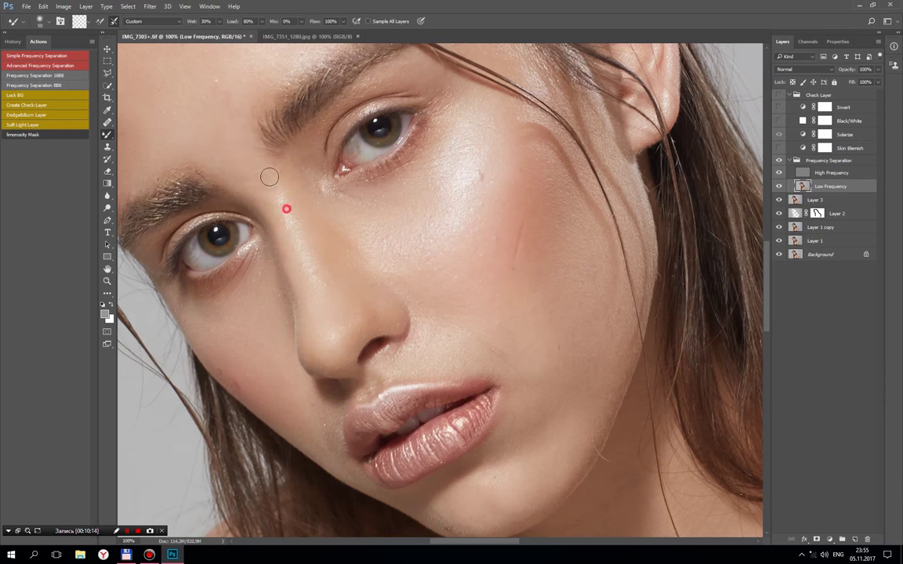
click(272, 165)
click(826, 172)
Step: Sample clean cheek skin with the Clone Stamp set to sample the Current Layer only
click(108, 147)
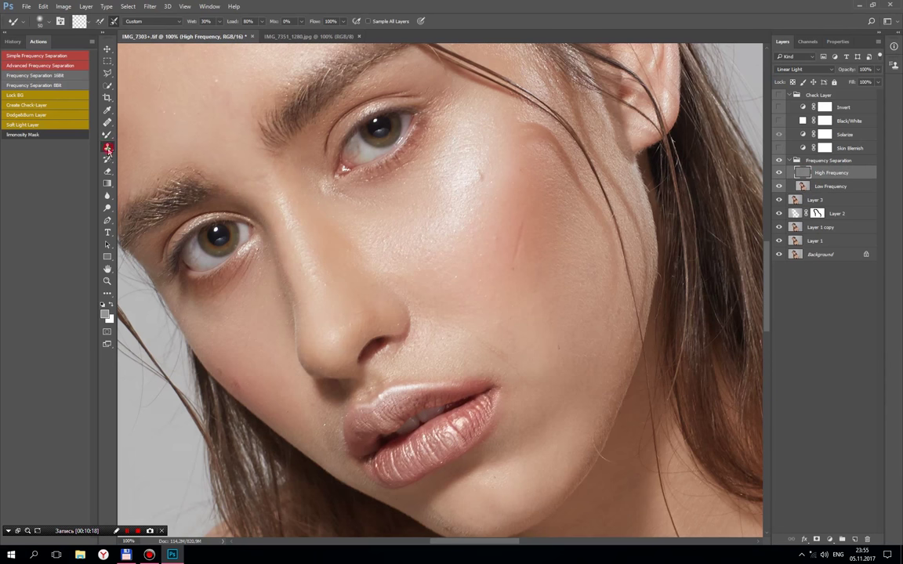
alt+click(473, 175)
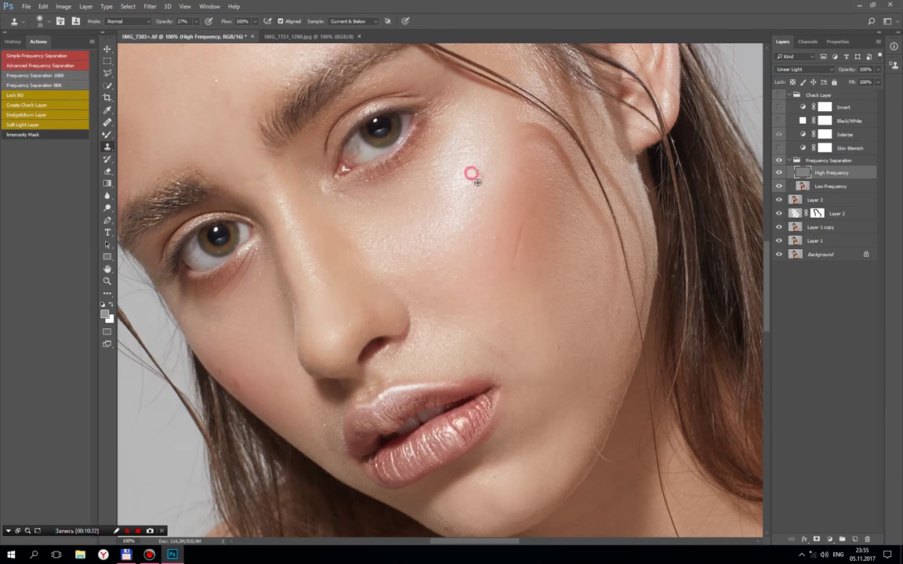
click(357, 21)
click(321, 23)
Step: Clone away the small spots on the cheek, chin and beside the nose, then zoom to 200%
click(533, 338)
click(451, 298)
alt+click(474, 341)
click(444, 322)
click(482, 175)
click(392, 221)
click(246, 177)
key(ctrl+plus)
Step: Clone over a cheek spot and touch up blemishes on the whites of both eyes
scroll(429, 280, up, 2)
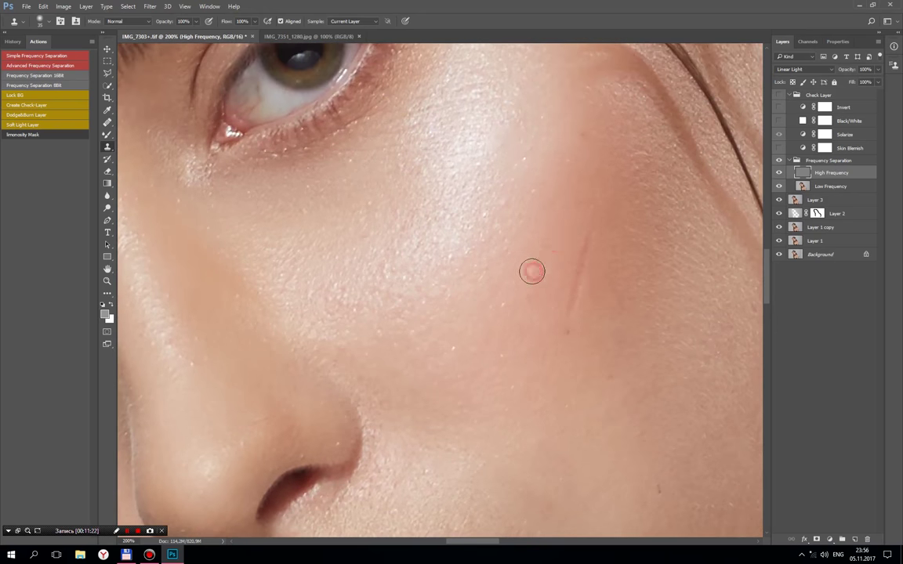
click(532, 271)
click(611, 373)
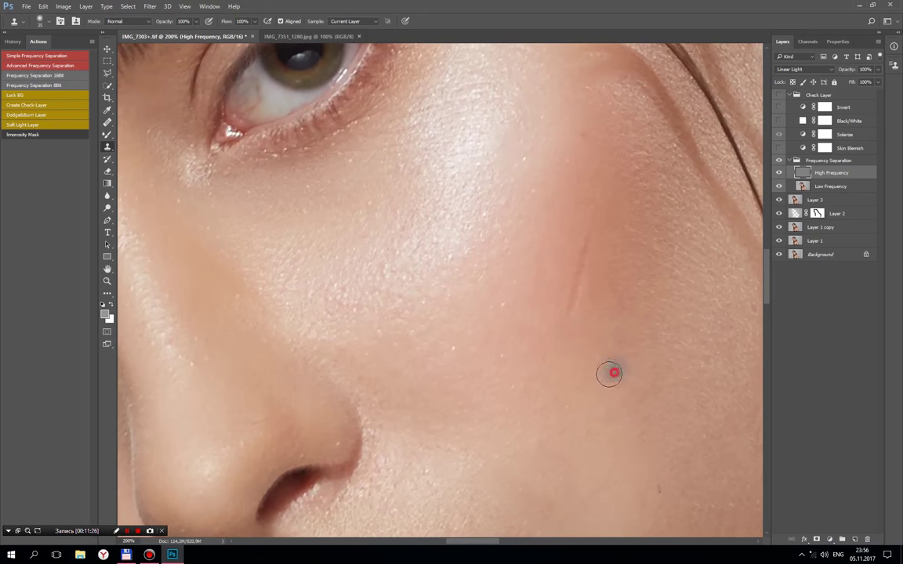
alt+click(430, 401)
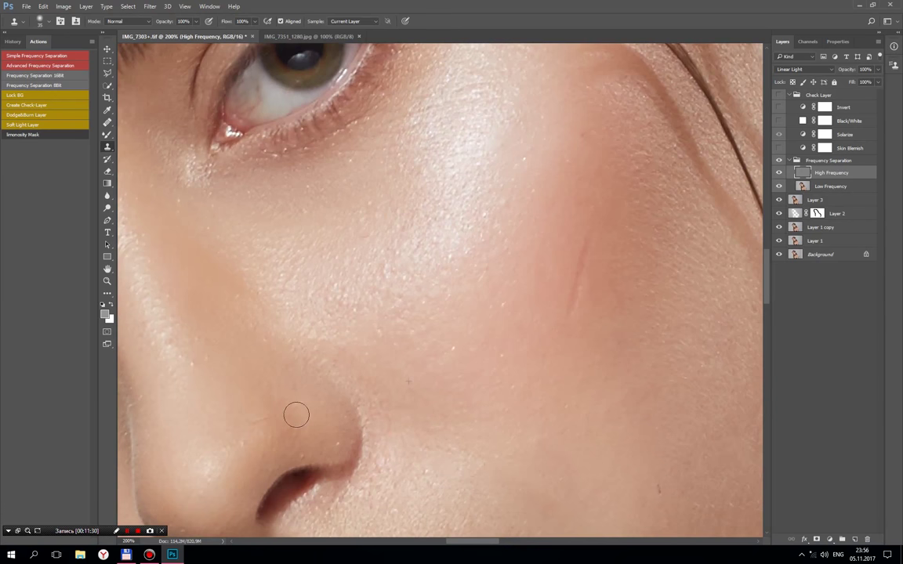
drag(278, 342, 428, 503)
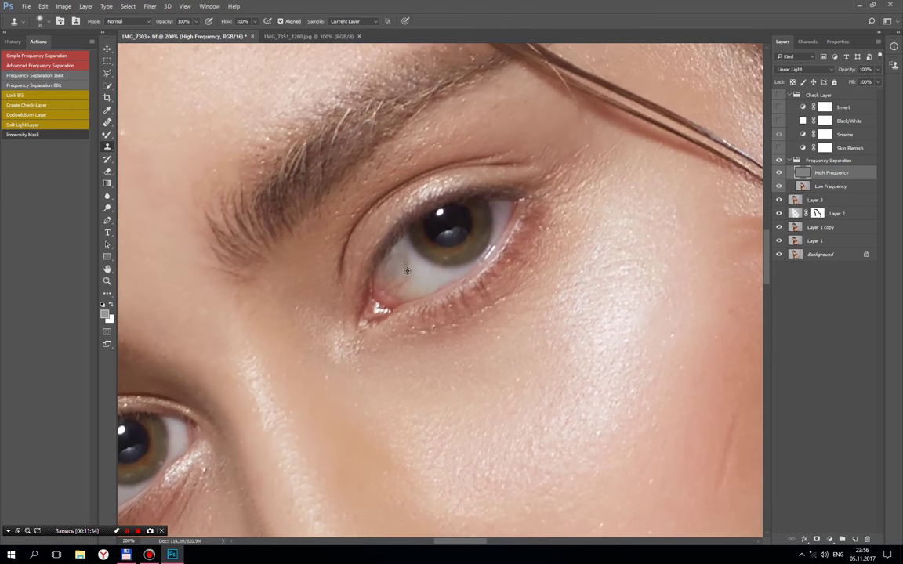
alt+click(415, 275)
click(403, 275)
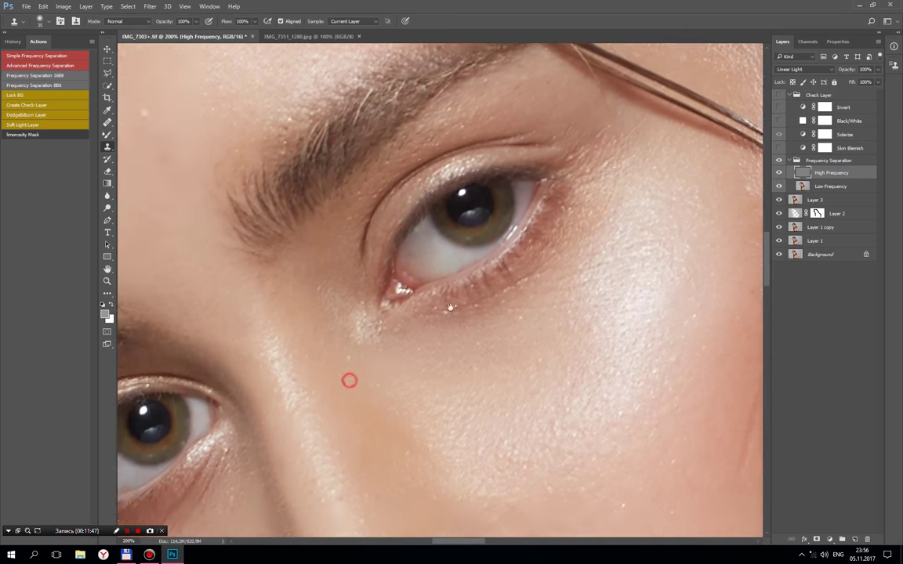
drag(520, 318, 348, 378)
click(355, 361)
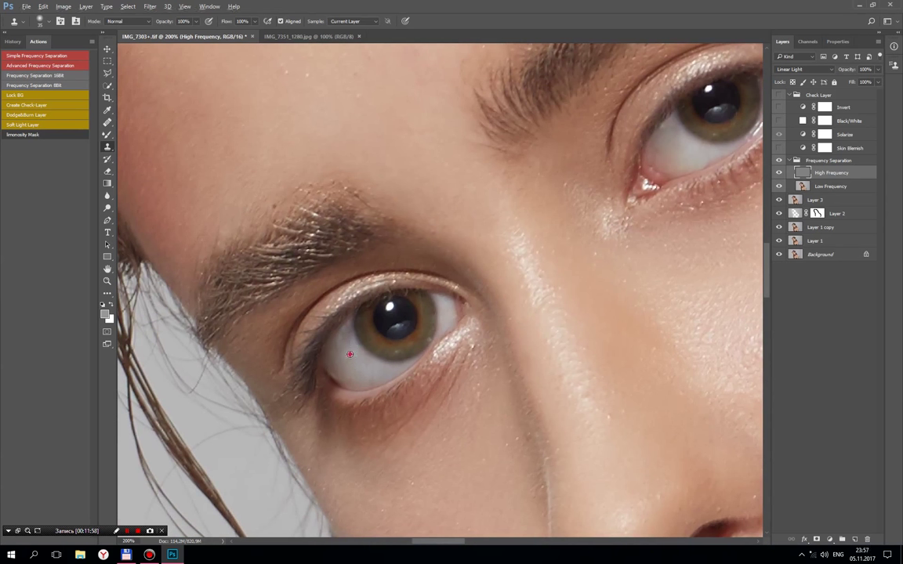
click(346, 330)
Step: Clone away several spots and blemishes on the forehead
drag(509, 215, 598, 438)
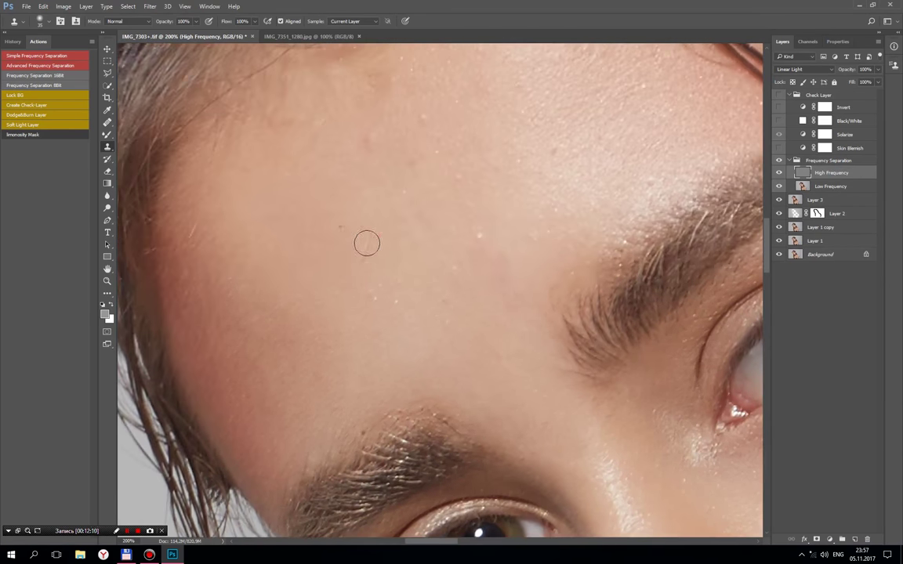
alt+click(379, 220)
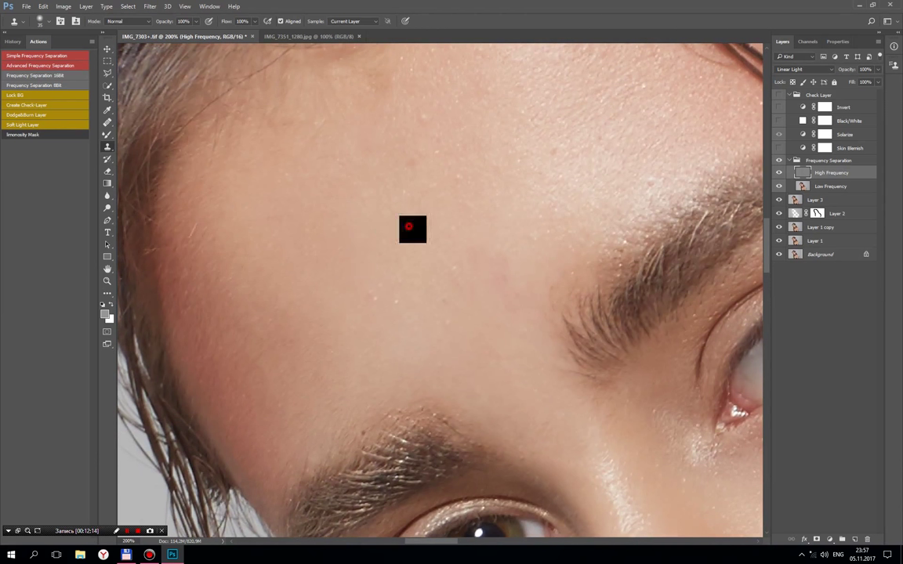
click(453, 252)
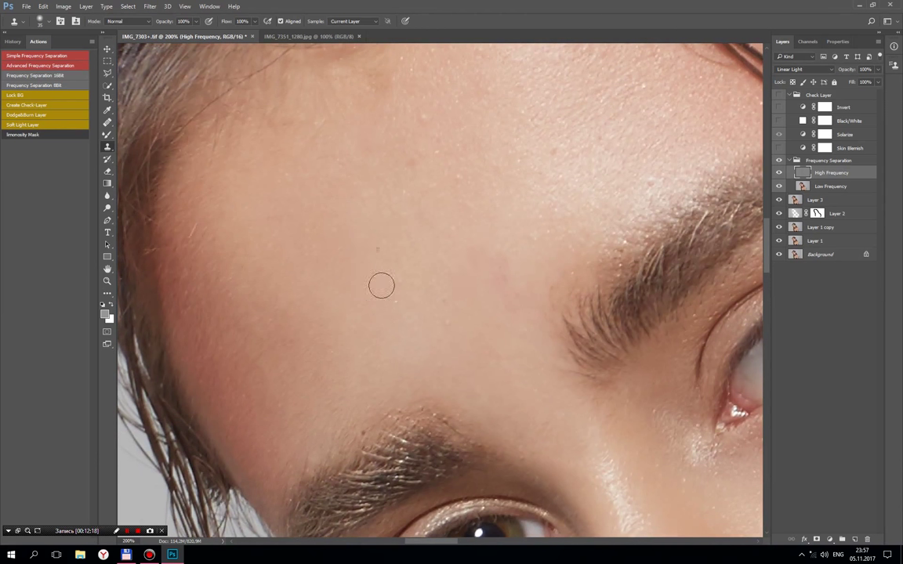
mouse_move(474, 297)
mouse_down()
mouse_move(464, 300)
mouse_move(558, 303)
mouse_up()
click(508, 262)
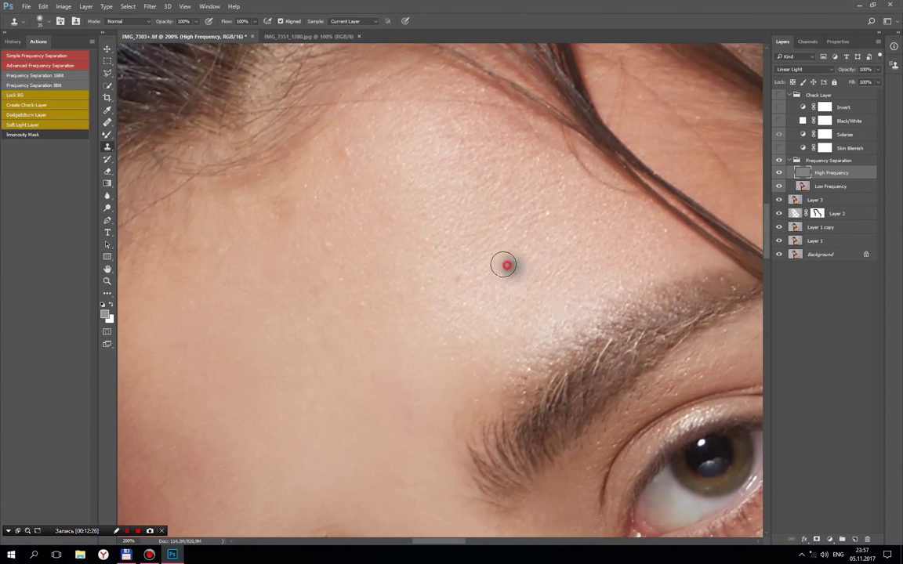
click(460, 280)
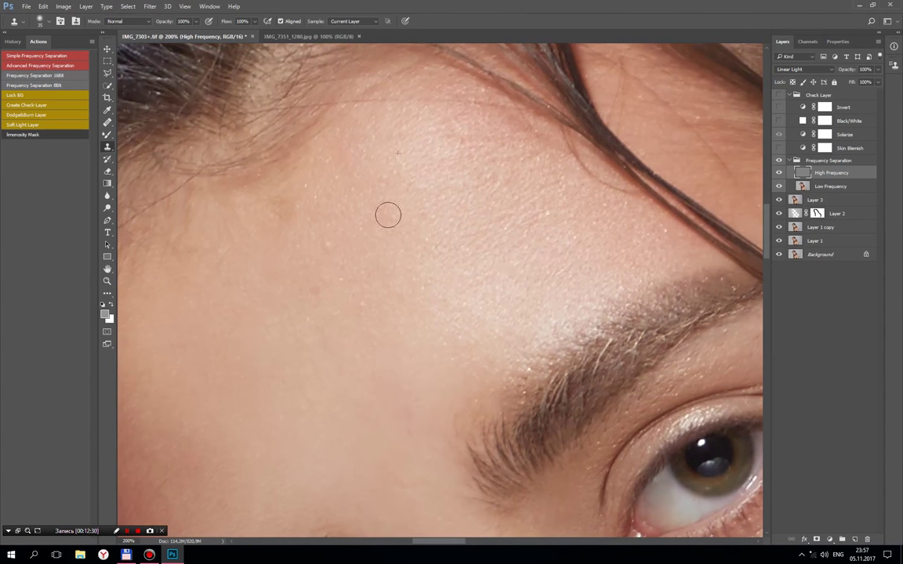
Step: Resample clean forehead skin and clone out the remaining forehead and hairline spots
click(329, 241)
click(381, 214)
click(421, 209)
click(544, 220)
click(391, 250)
mouse_move(349, 345)
mouse_down()
mouse_move(524, 310)
mouse_move(465, 272)
mouse_move(368, 47)
mouse_up()
click(493, 171)
click(487, 174)
Step: Clone away blemishes on the cheek and the dark marks on the chin
drag(554, 373, 491, 303)
click(493, 345)
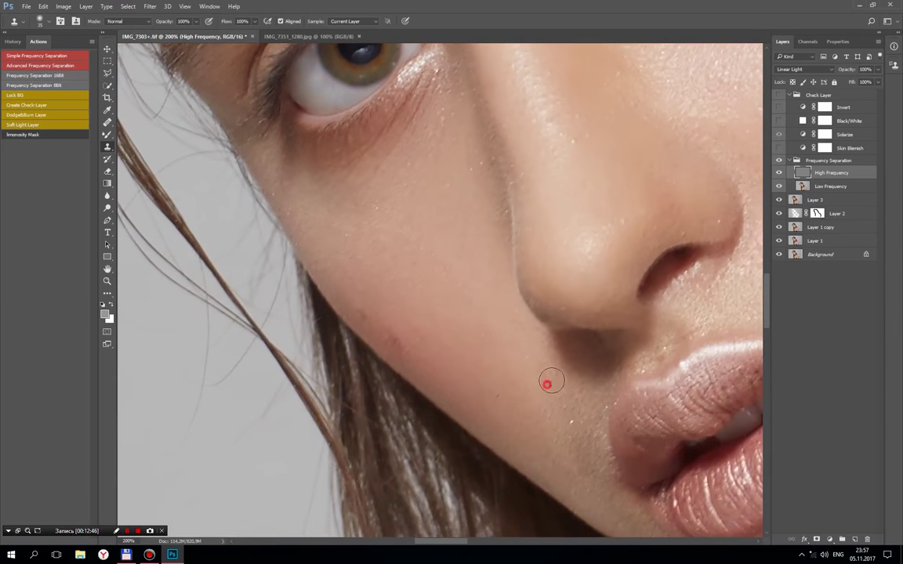
click(411, 281)
click(322, 279)
drag(514, 254, 409, 244)
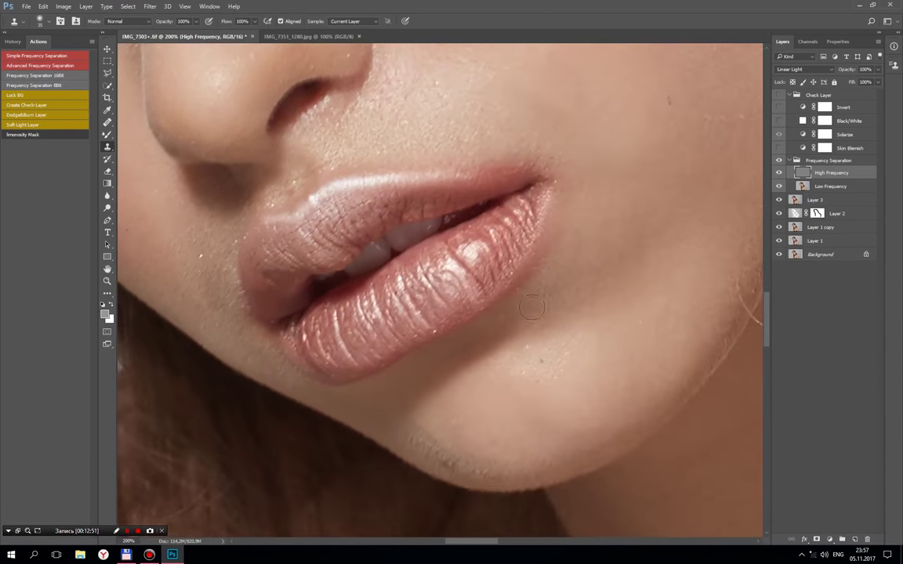
click(540, 360)
click(518, 403)
Step: Retouch the upper cheek texture, resampling clean cheek skin for the remaining marks
drag(651, 308, 490, 500)
click(490, 284)
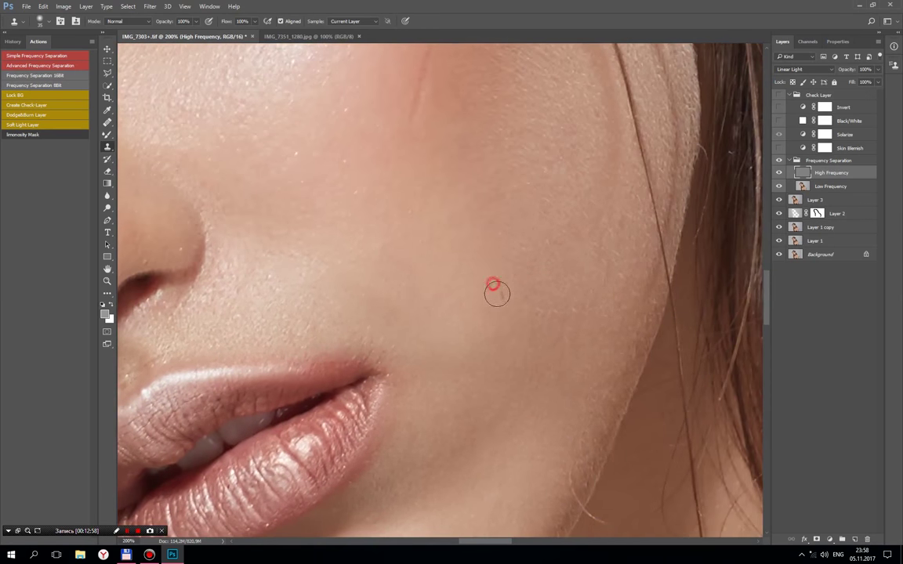
click(374, 257)
click(267, 278)
scroll(500, 375, up, 3)
scroll(549, 360, up, 2)
alt+click(582, 338)
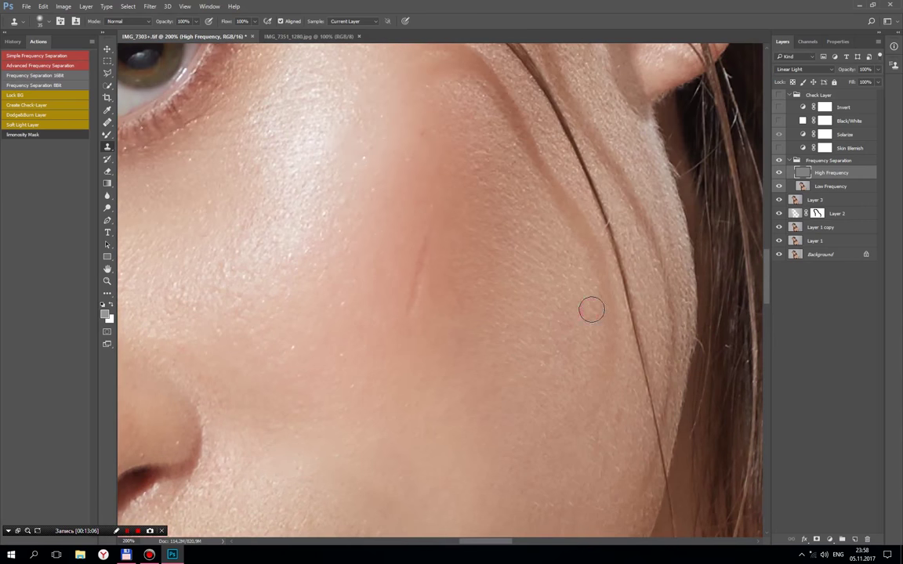
scroll(542, 367, up, 4)
scroll(541, 367, left, 3)
click(517, 286)
click(498, 326)
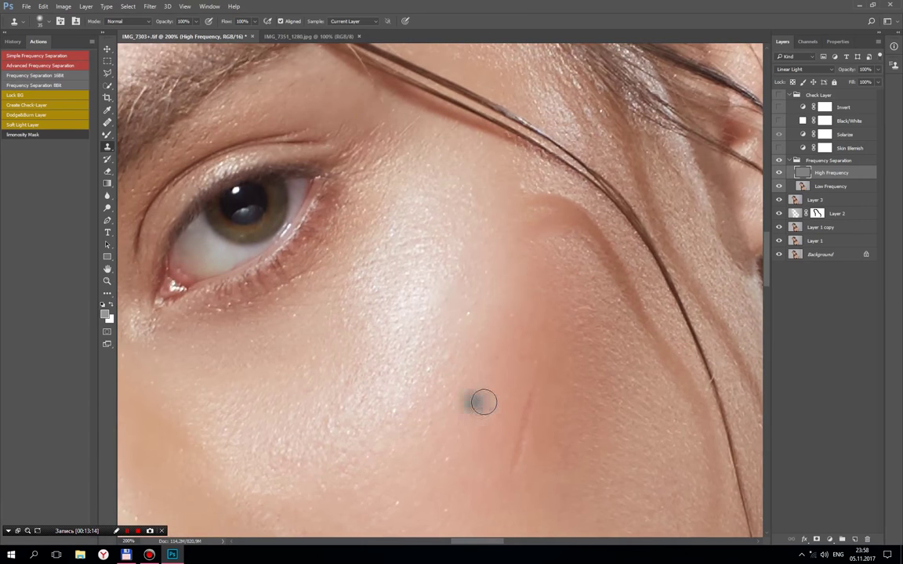
scroll(480, 398, down, 10)
scroll(595, 323, down, 8)
Step: Clone away spots on the side of the neck and by the neck shadow
drag(594, 323, 455, 298)
click(671, 402)
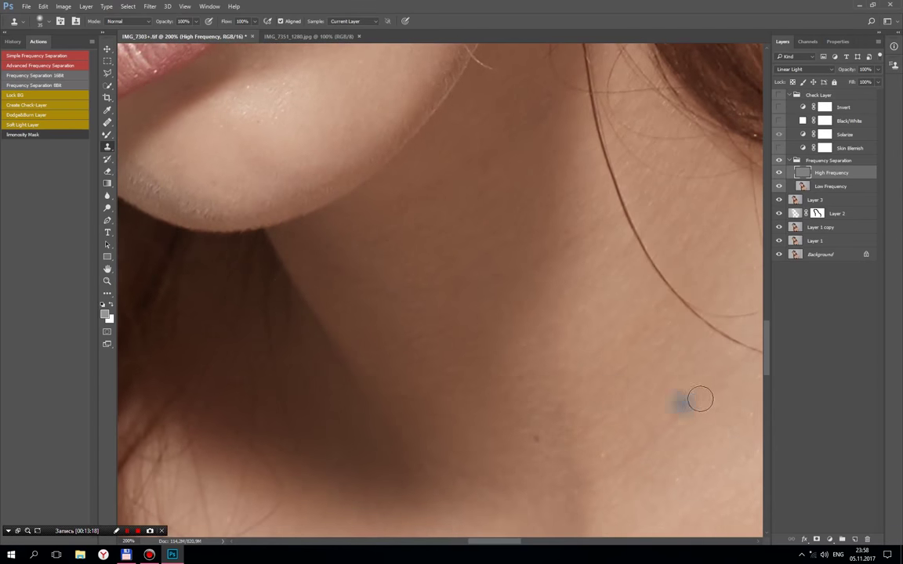
click(648, 422)
click(526, 472)
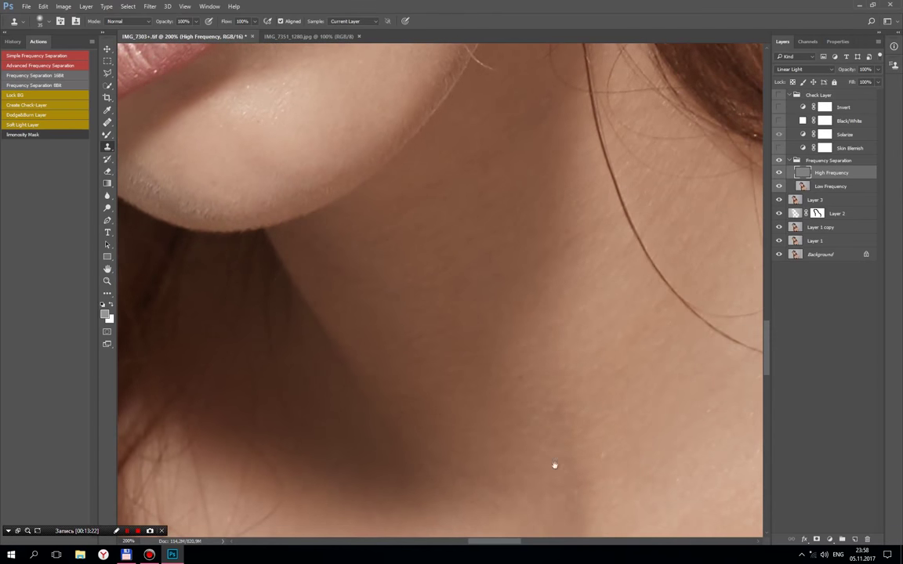
drag(554, 466, 557, 324)
click(439, 292)
Step: Move down the neck crease to the torso and clone away a spot near the arm edge
drag(618, 304, 429, 355)
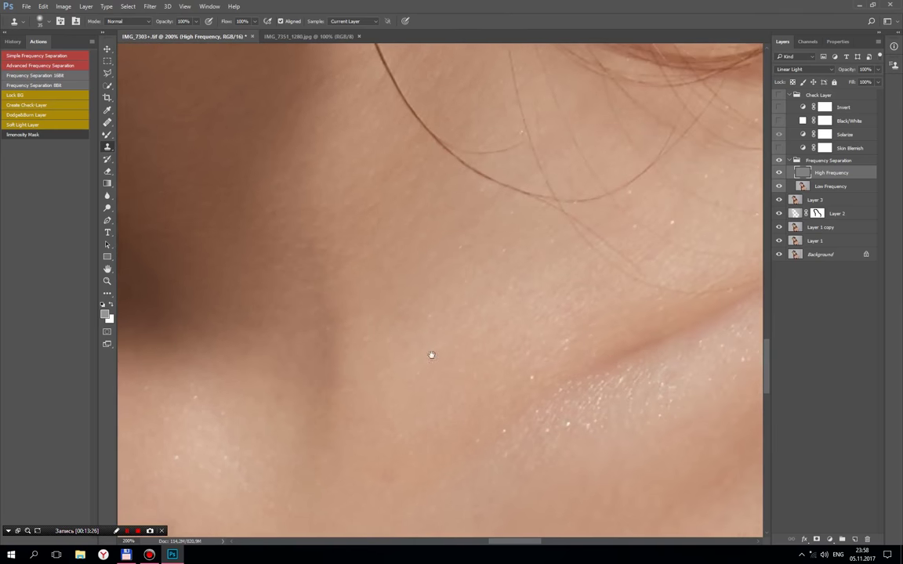
scroll(607, 342, down, 3)
mouse_move(607, 342)
mouse_down()
mouse_move(483, 292)
mouse_move(585, 359)
mouse_move(528, 377)
mouse_up()
scroll(515, 391, down, 3)
scroll(492, 377, up, 3)
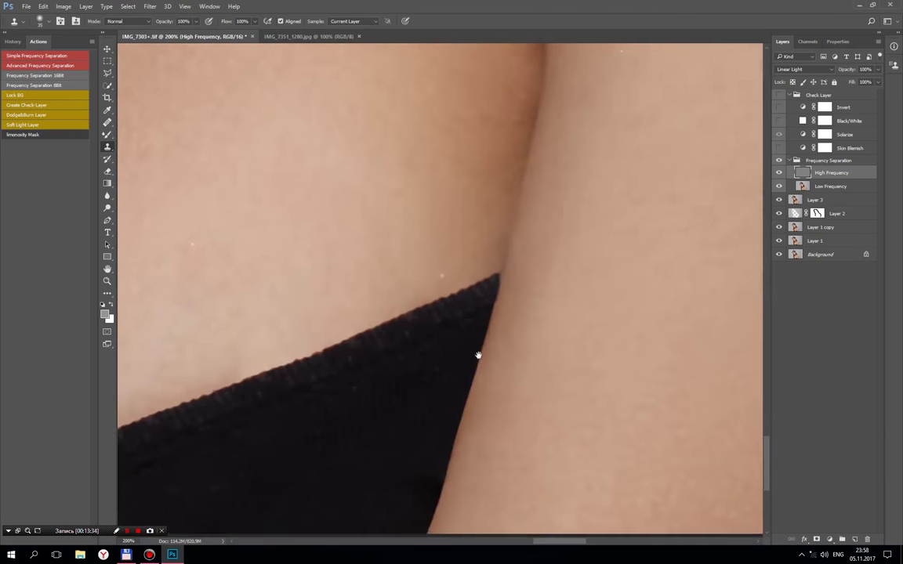
drag(477, 355, 528, 375)
click(529, 266)
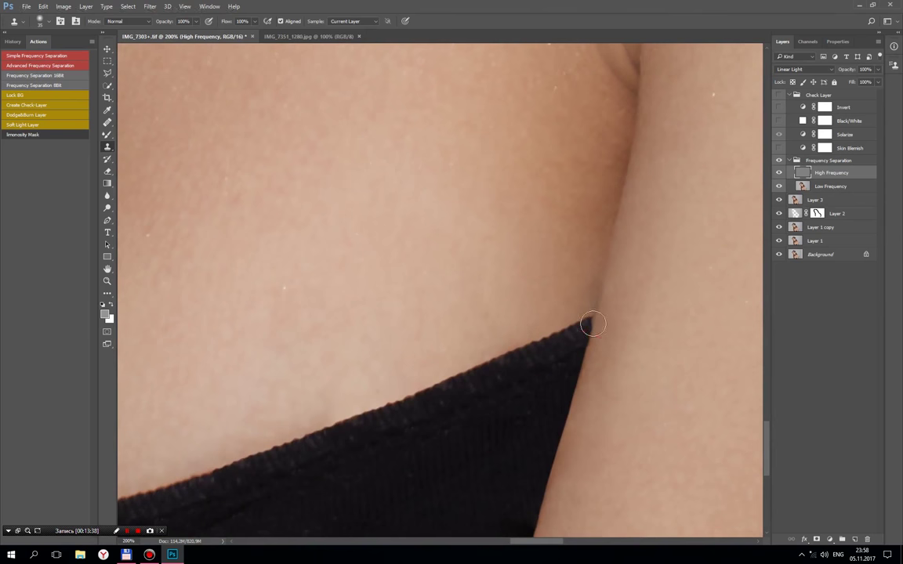
scroll(555, 338, up, 5)
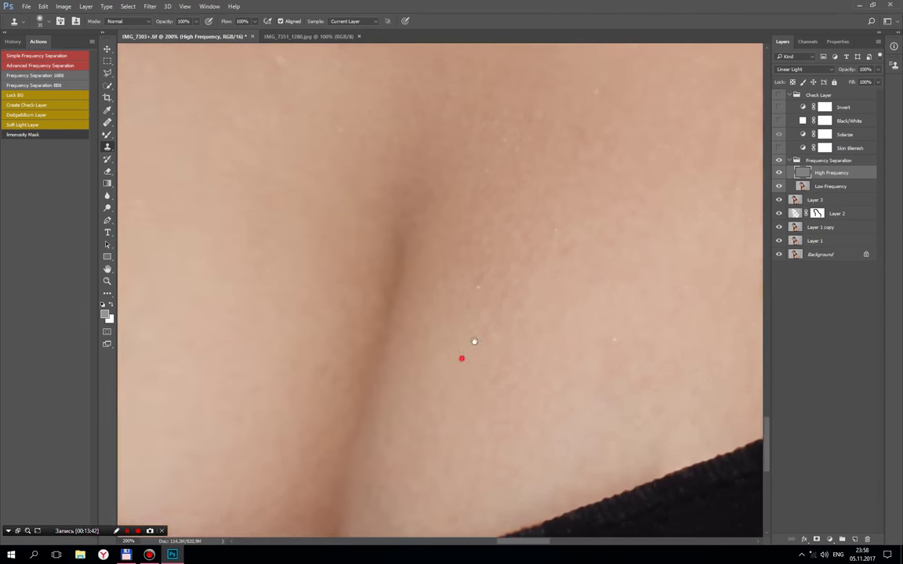
scroll(522, 299, down, 5)
scroll(537, 274, up, 3)
scroll(538, 273, left, 3)
drag(538, 273, 569, 301)
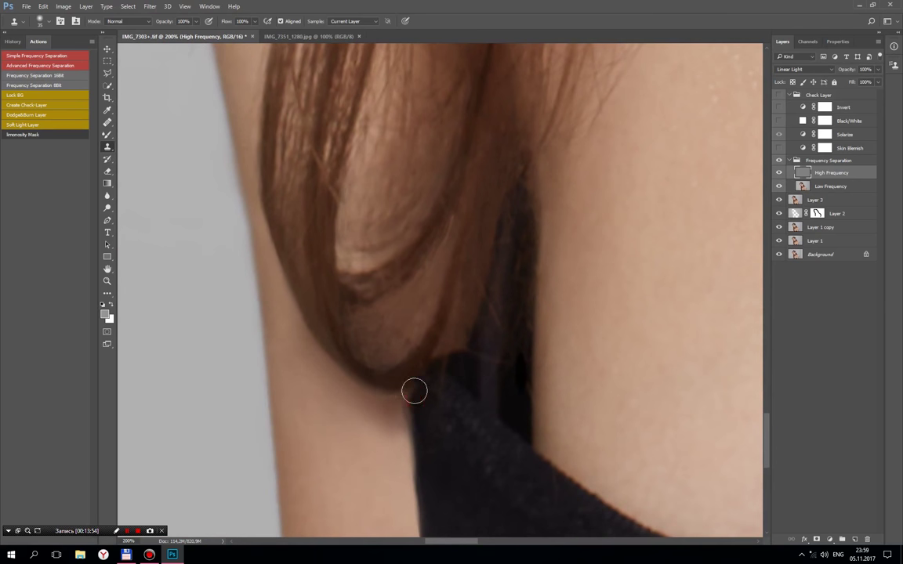
Step: Pan and scroll around the hair over the shoulder to review the whole portrait
drag(393, 322, 439, 468)
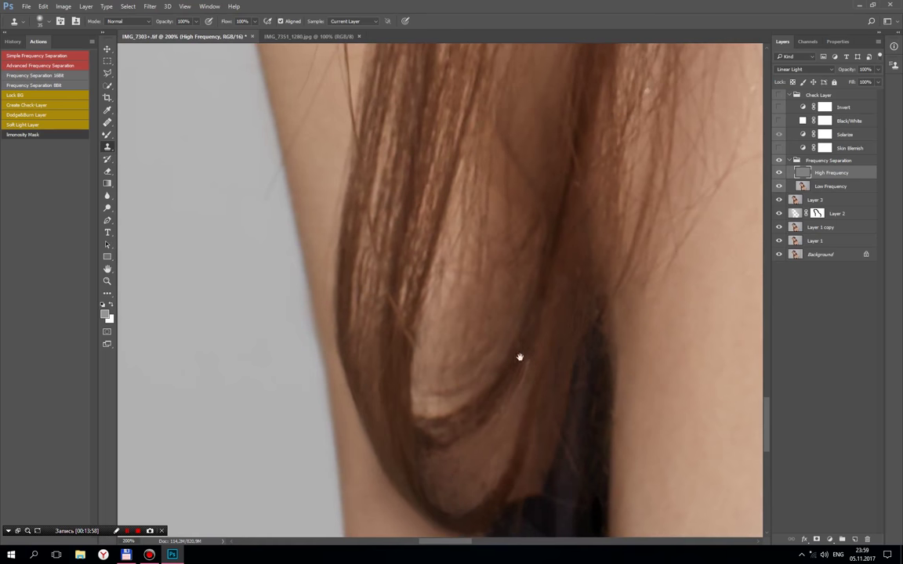
scroll(520, 358, up, 3)
scroll(560, 324, up, 3)
scroll(496, 270, up, 3)
scroll(620, 254, up, 3)
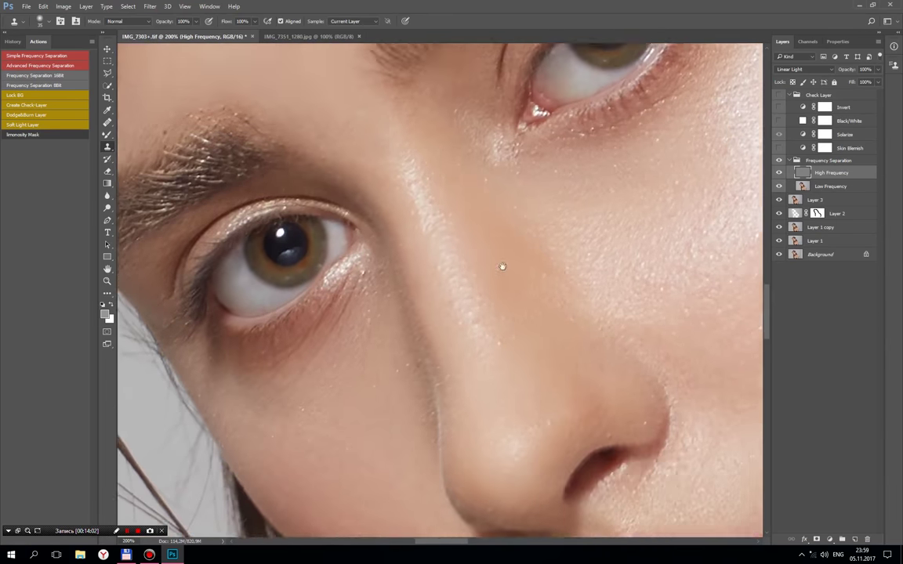
scroll(502, 266, down, 2)
scroll(522, 292, down, 2)
scroll(525, 295, down, 1)
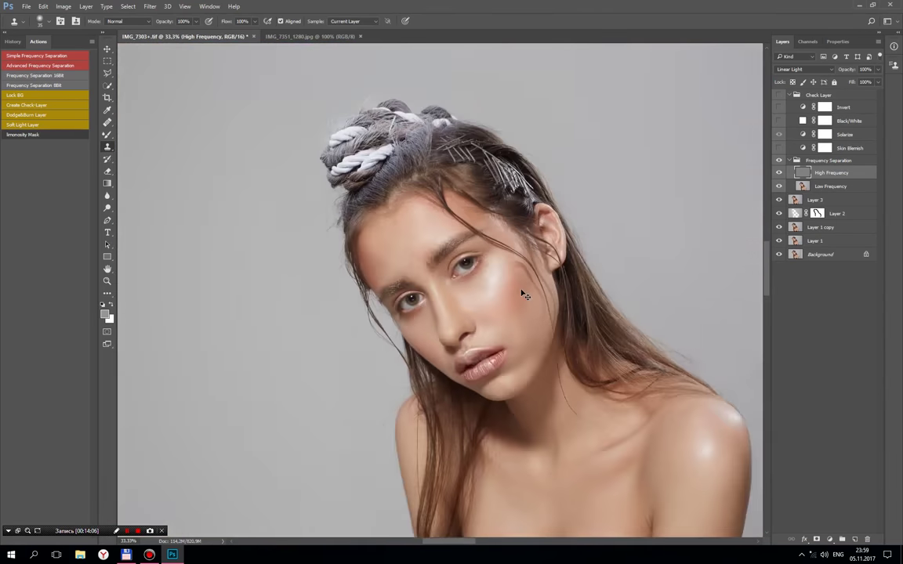
scroll(521, 296, down, 1)
Step: Use the Mixer Brush on the Low Frequency layer to blend uneven forehead, cheek and nose tones
click(823, 186)
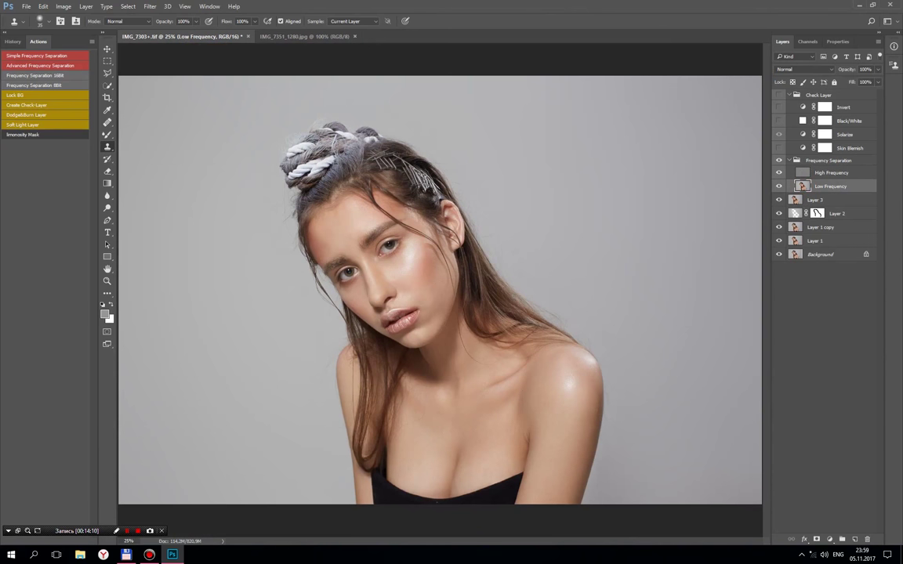
click(108, 134)
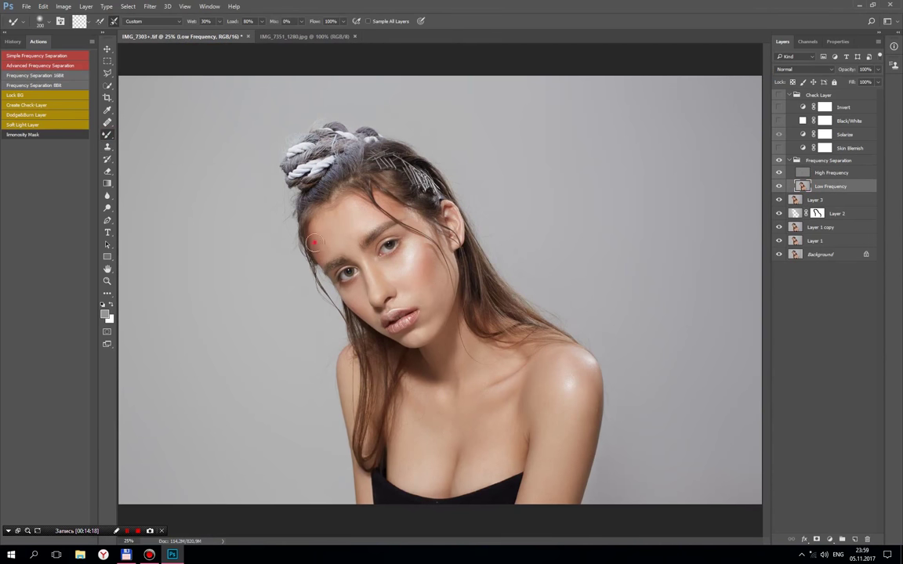
drag(324, 249, 356, 211)
mouse_move(398, 266)
mouse_down()
mouse_move(377, 268)
mouse_move(413, 254)
mouse_move(432, 313)
mouse_move(374, 304)
mouse_up()
mouse_move(333, 227)
mouse_down()
mouse_move(350, 243)
mouse_move(351, 282)
mouse_up()
mouse_move(345, 208)
mouse_down()
mouse_move(334, 231)
mouse_move(352, 209)
mouse_up()
drag(446, 262, 430, 322)
drag(401, 283, 373, 266)
Step: Even out blotches on the right cheek, upper chest and right shoulder
click(410, 262)
click(428, 454)
click(528, 377)
click(567, 381)
click(566, 382)
click(566, 381)
click(574, 369)
click(535, 377)
click(520, 393)
click(512, 458)
click(508, 437)
click(534, 392)
Step: Touch up the chin, cheek, forehead, hairline and arm, then check the overall result
click(425, 333)
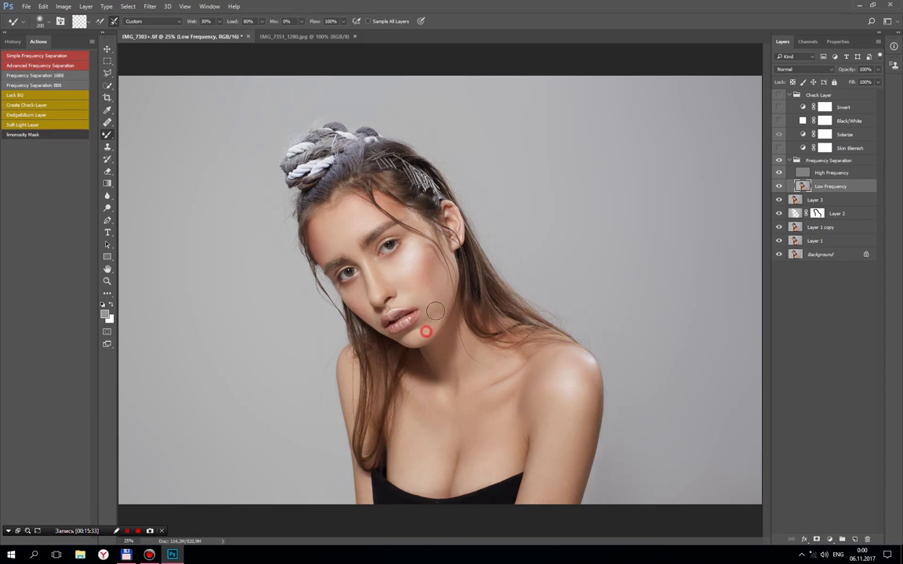
click(404, 259)
click(339, 213)
click(304, 218)
click(385, 185)
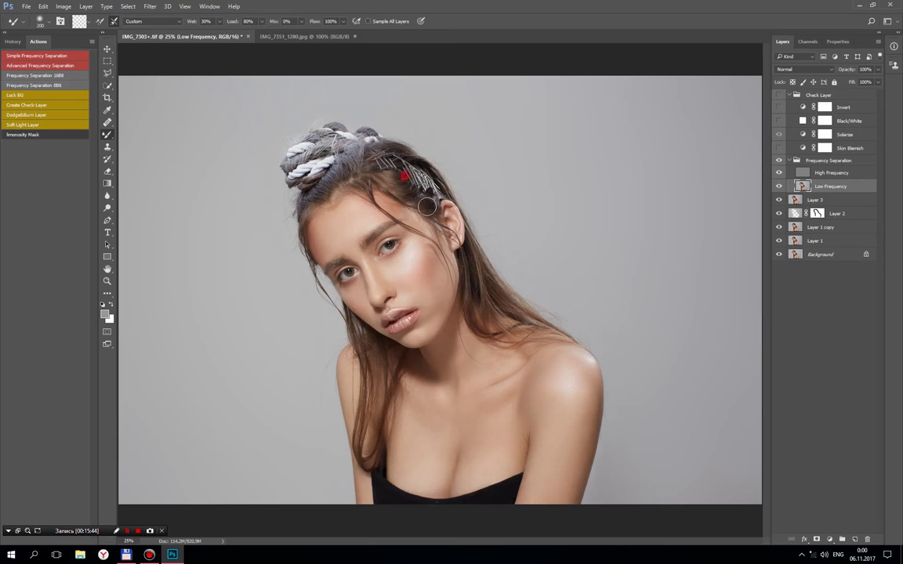
click(444, 460)
key(ctrl+minus)
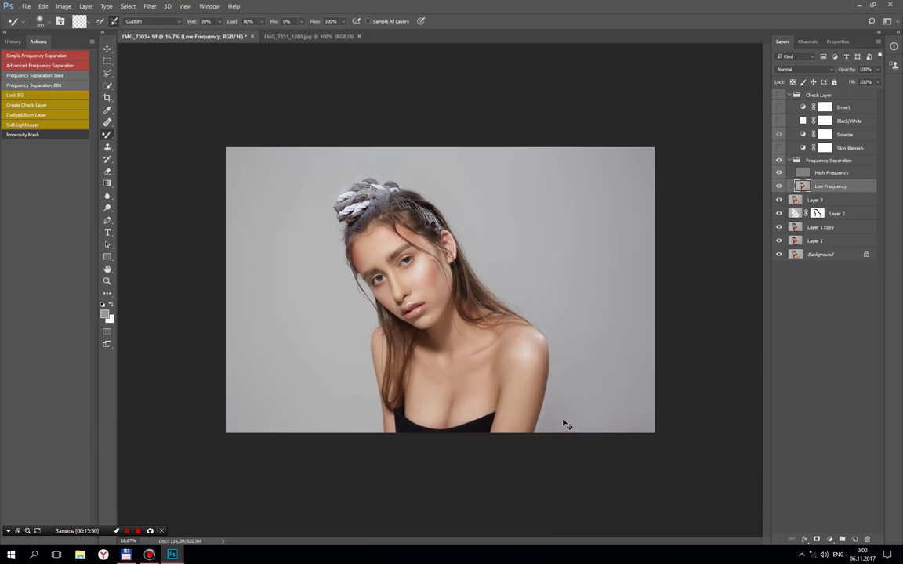
key(ctrl+plus)
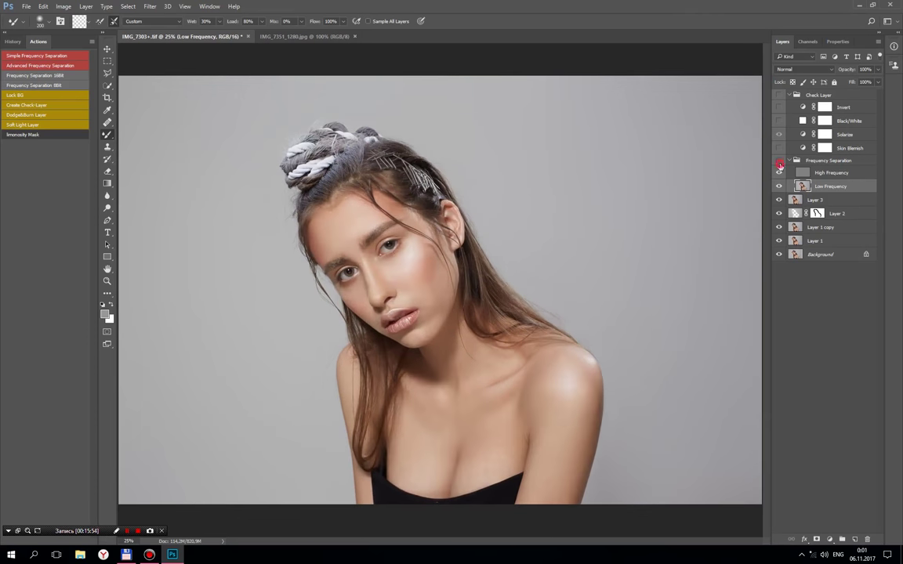
Step: Turn on the solarized Check Layer view, brighten the neck's uneven patches, then turn it off
click(779, 166)
click(778, 94)
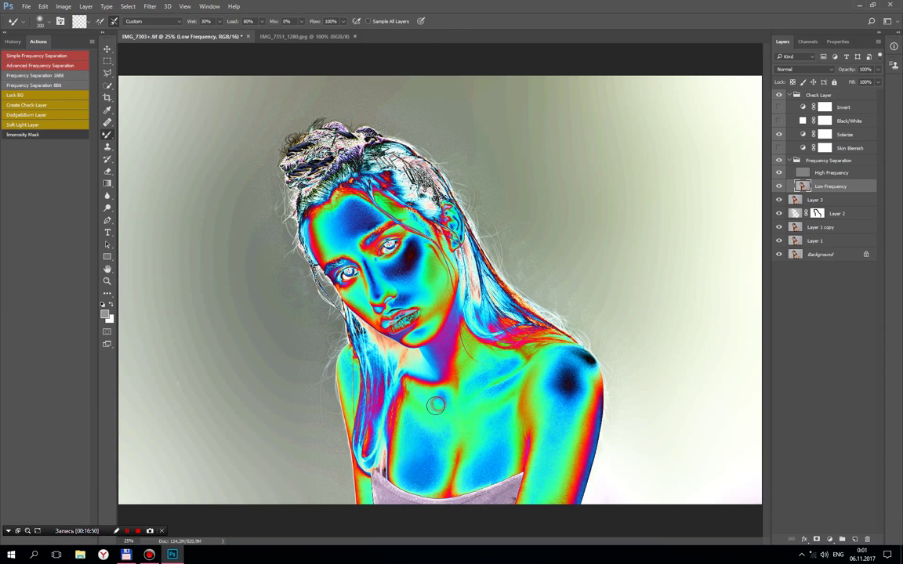
drag(436, 405, 441, 366)
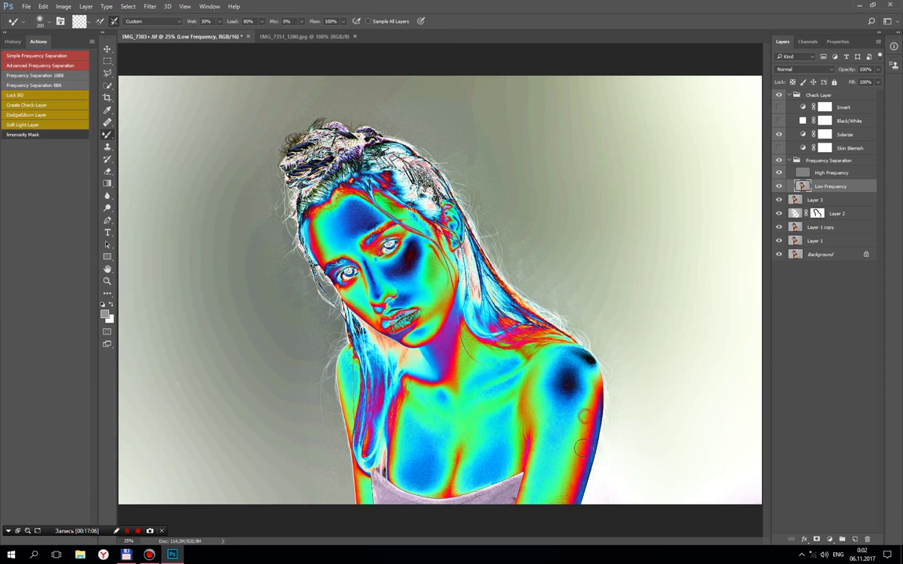
click(779, 95)
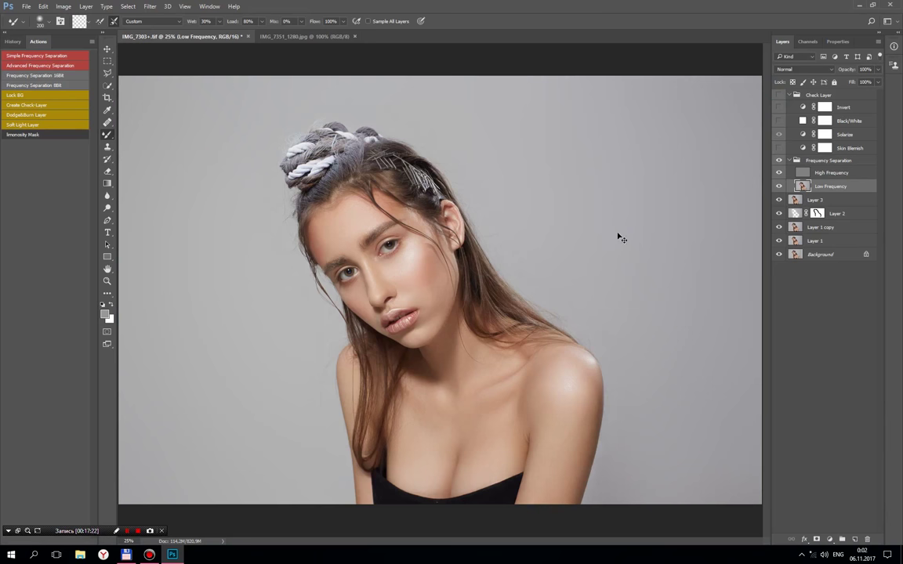
Step: Stamp all visible layers into a new Layer 4 and collapse the Frequency Separation group
key(ctrl+minus)
key(ctrl+plus)
click(831, 161)
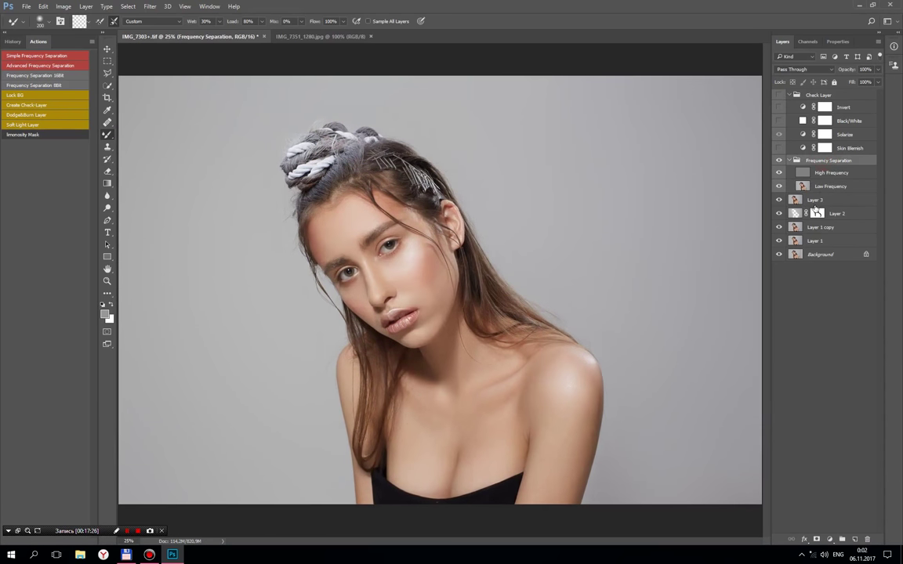
key(ctrl+shift+alt+e)
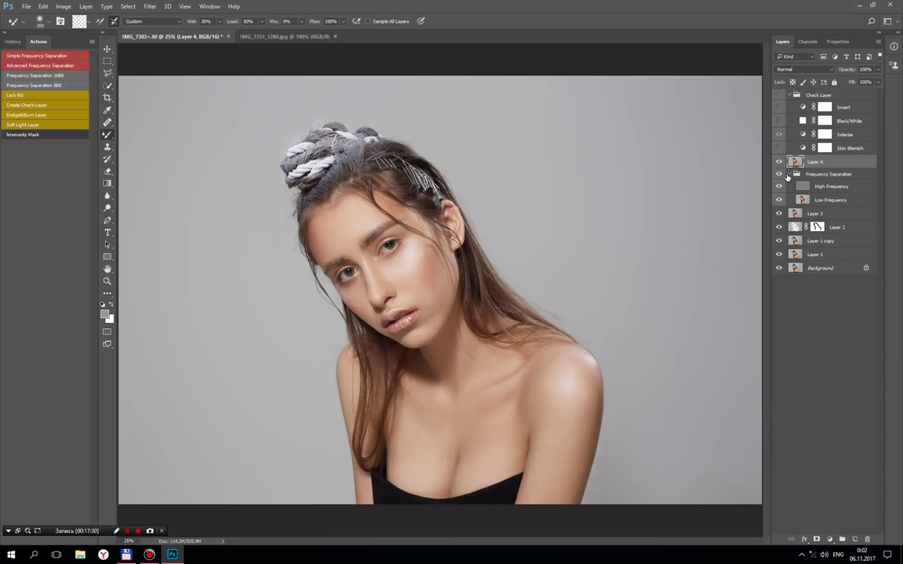
click(789, 174)
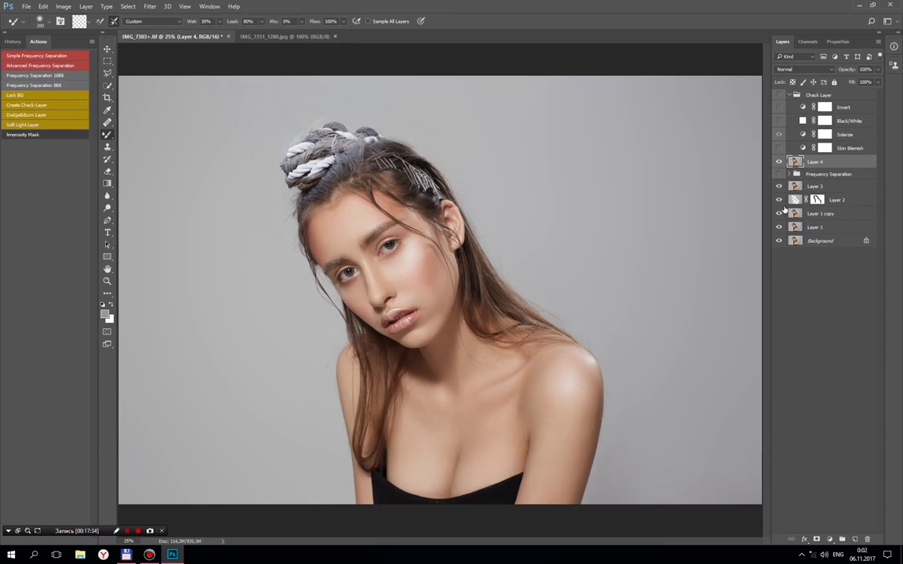
Step: Select the subject and add a Curves 1 adjustment masked to it
ctrl+click(798, 203)
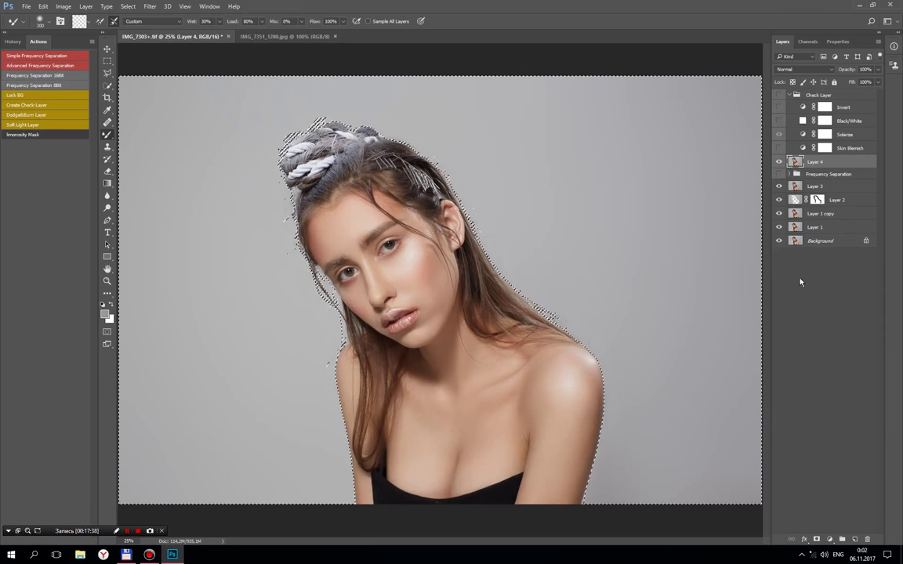
click(830, 539)
click(807, 400)
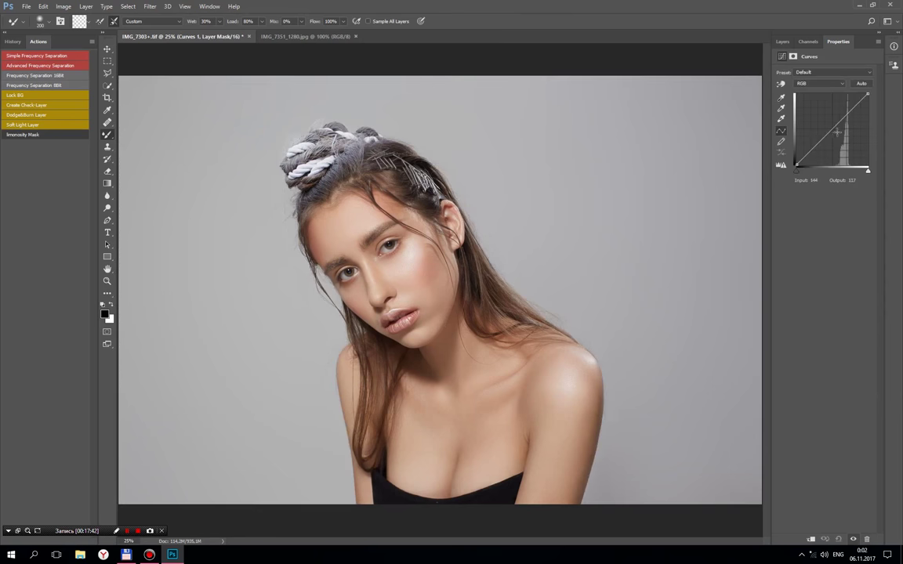
click(783, 42)
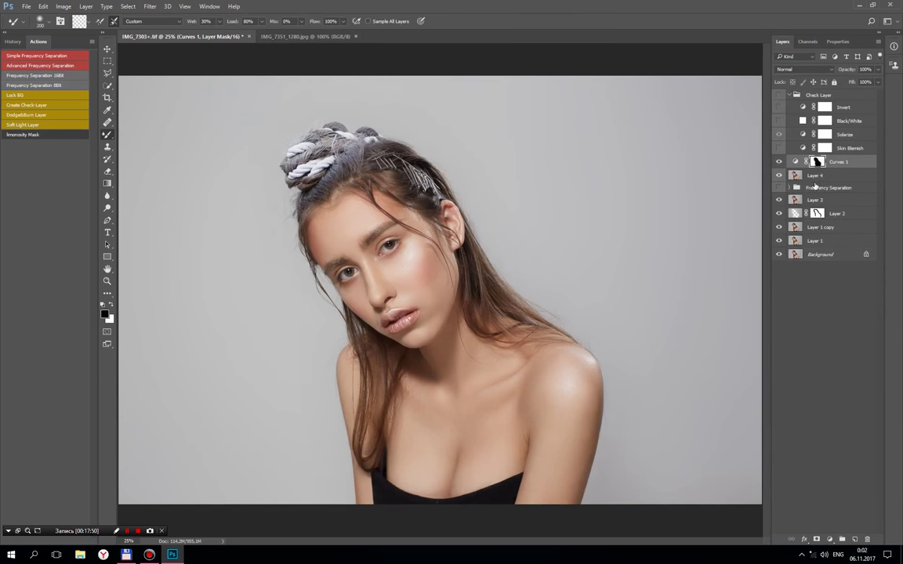
key(ctrl+minus)
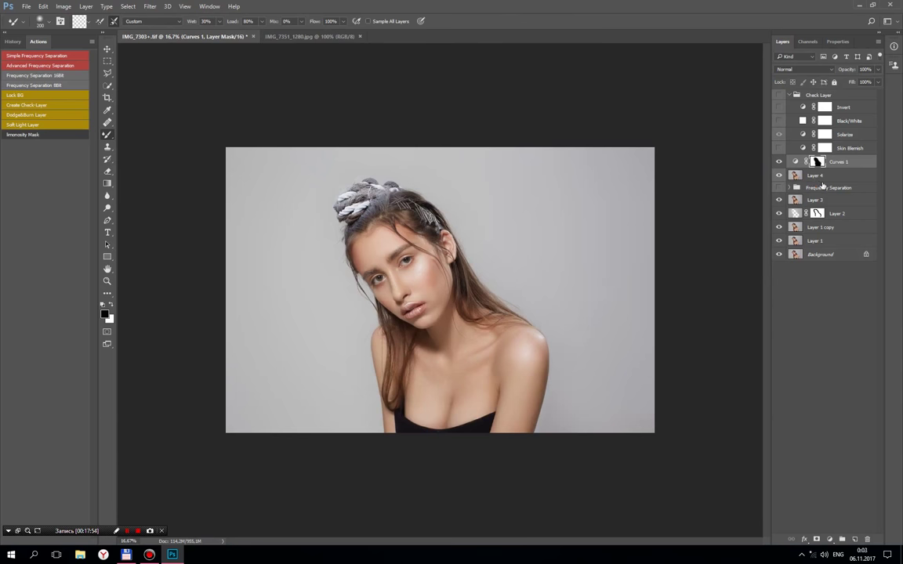
Step: Stamp visible into Layer 5 and zoom to 300% on the lower arm edge with the Clone Stamp
key(ctrl+alt+shift+e)
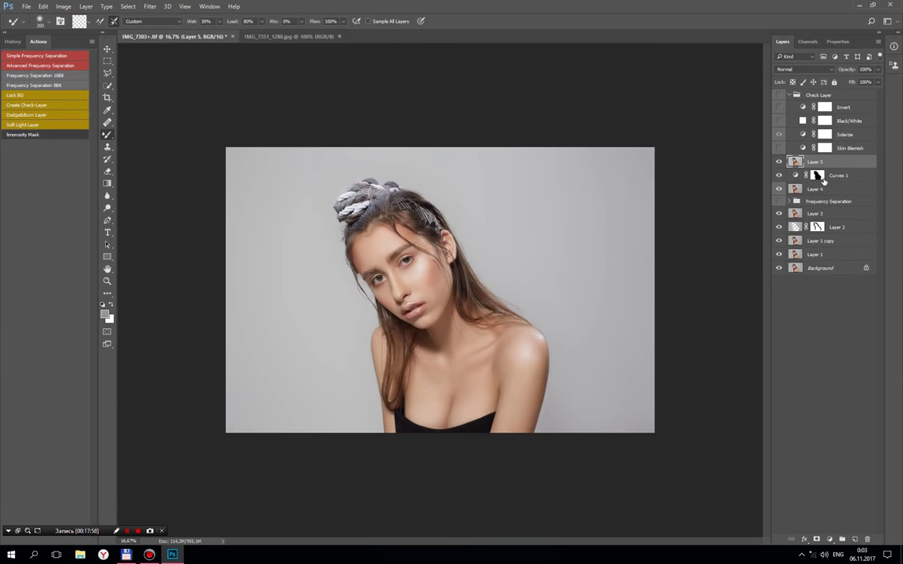
alt+click(556, 285)
click(108, 146)
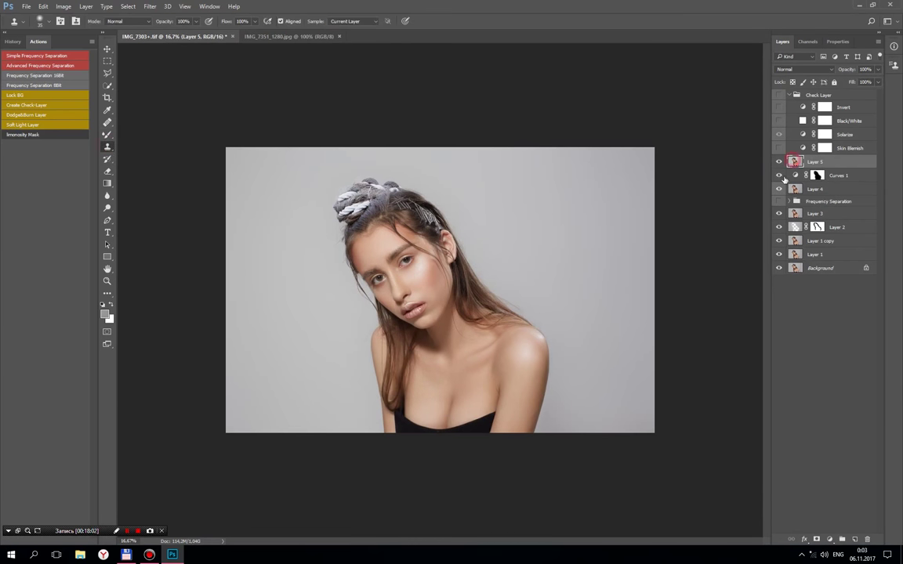
key(ctrl+1)
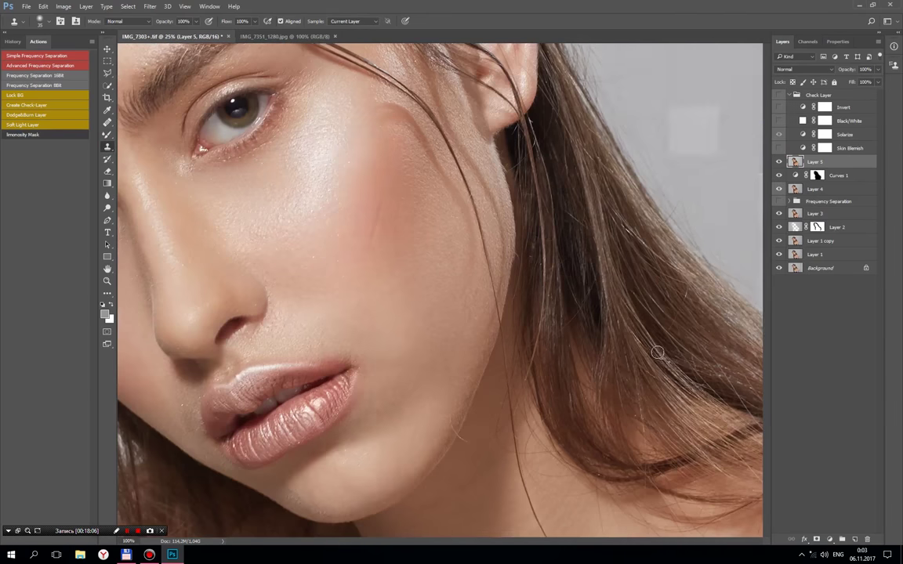
drag(642, 337, 509, 137)
drag(675, 383, 476, 119)
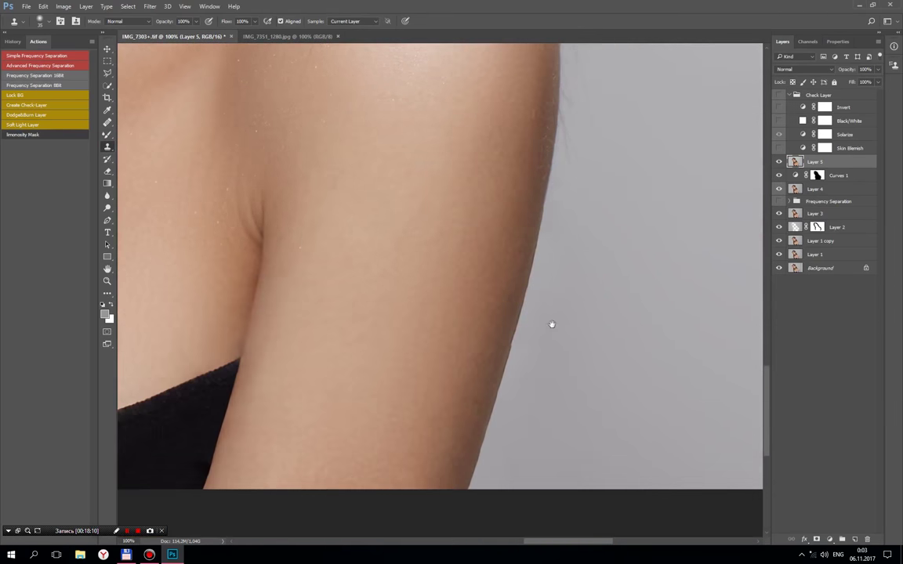
key(ctrl+plus)
drag(574, 403, 516, 187)
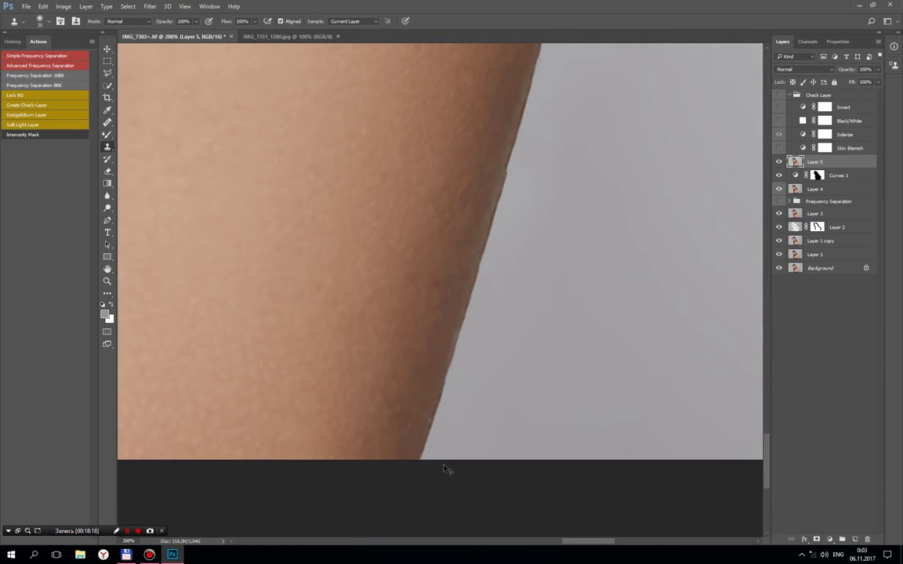
key(ctrl+plus)
drag(491, 444, 470, 420)
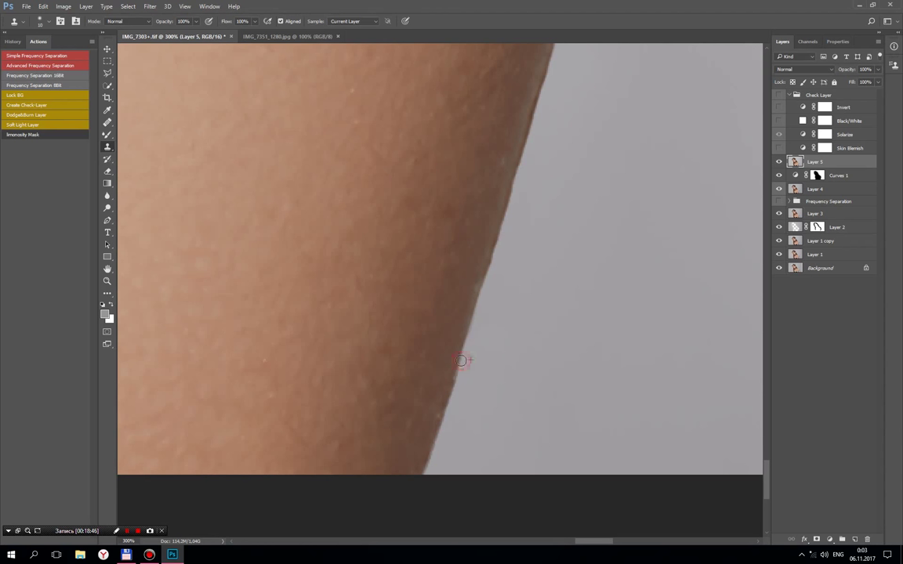
Step: Clone grey background over the lower stretch of the arm's outline
click(424, 474)
drag(464, 349, 513, 301)
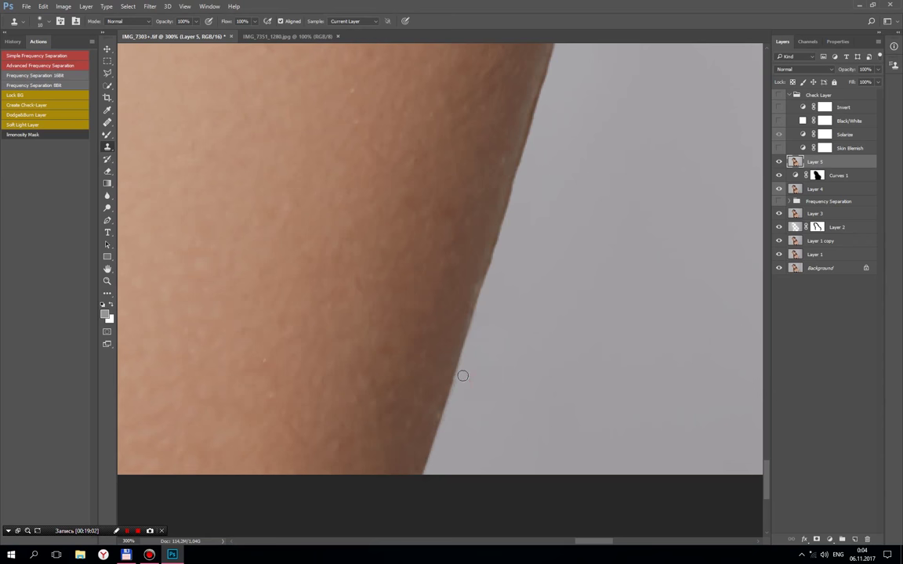
drag(518, 324, 474, 386)
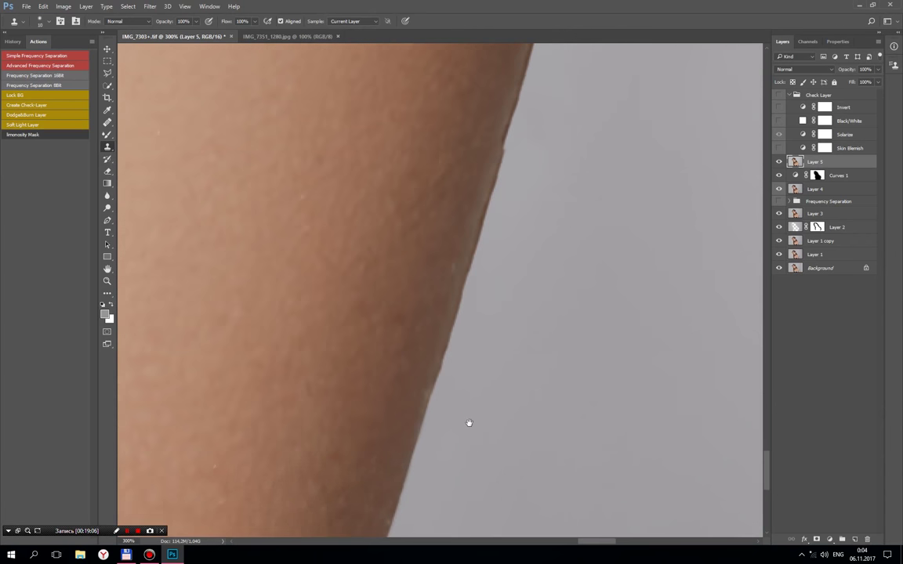
click(451, 388)
drag(505, 147, 433, 427)
click(424, 420)
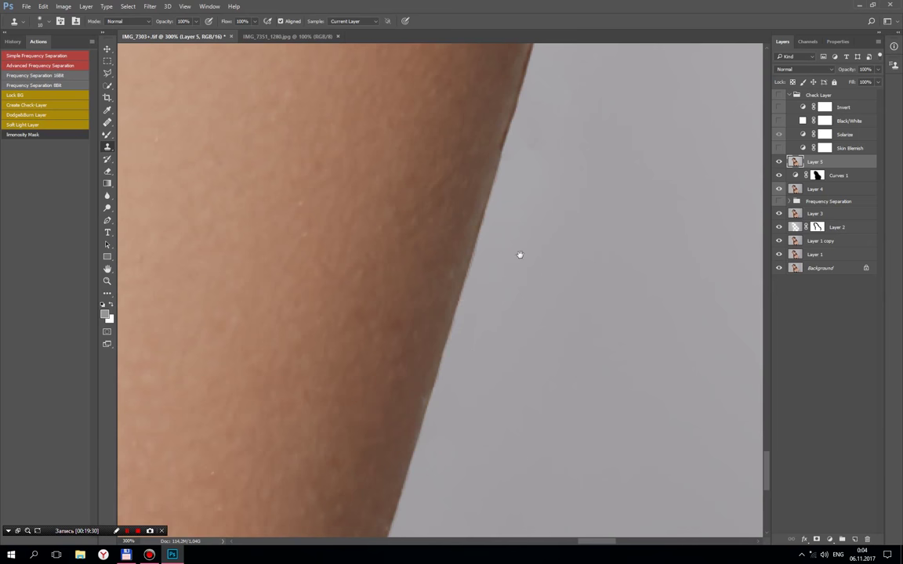
drag(520, 255, 475, 428)
click(449, 379)
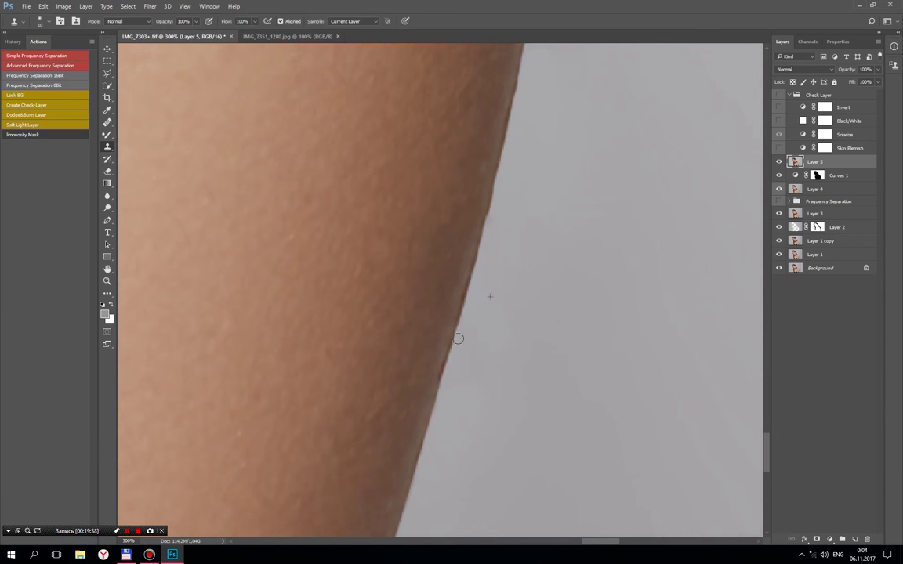
alt+click(504, 227)
Step: Continue cloning out bumps along the arm edge up toward the stray hairs
drag(522, 170, 473, 292)
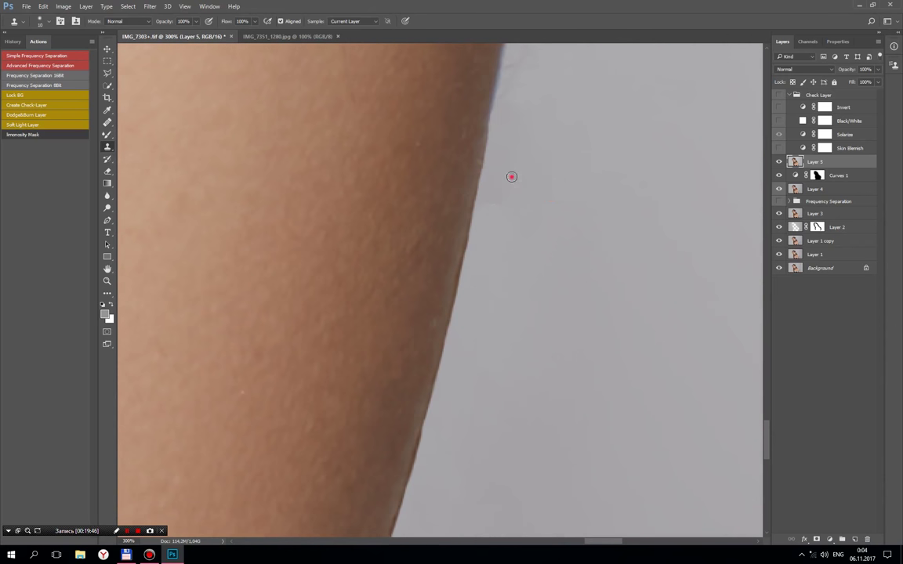
drag(500, 236, 475, 282)
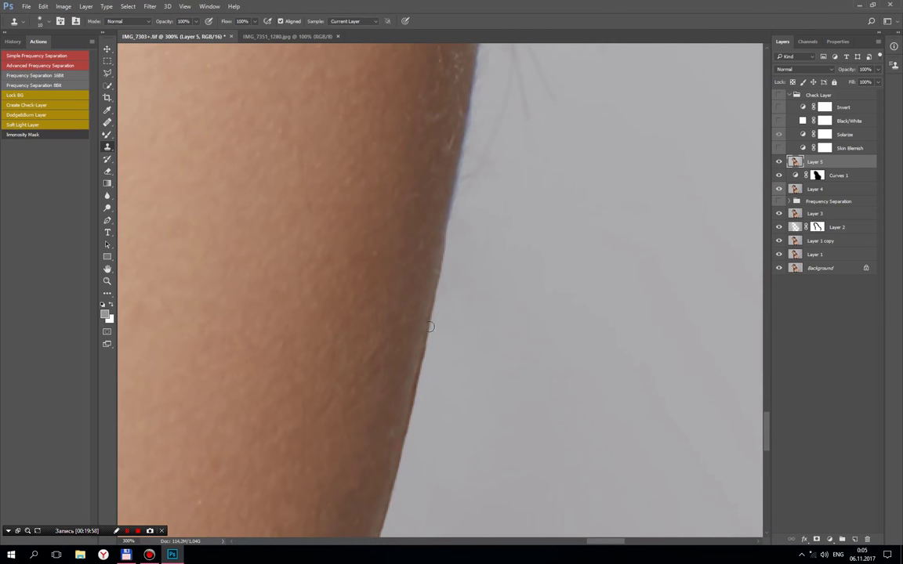
alt+click(458, 283)
drag(438, 361, 429, 347)
mouse_move(562, 228)
mouse_down()
mouse_move(514, 228)
mouse_move(469, 256)
mouse_move(477, 300)
mouse_move(472, 204)
mouse_move(436, 428)
mouse_up()
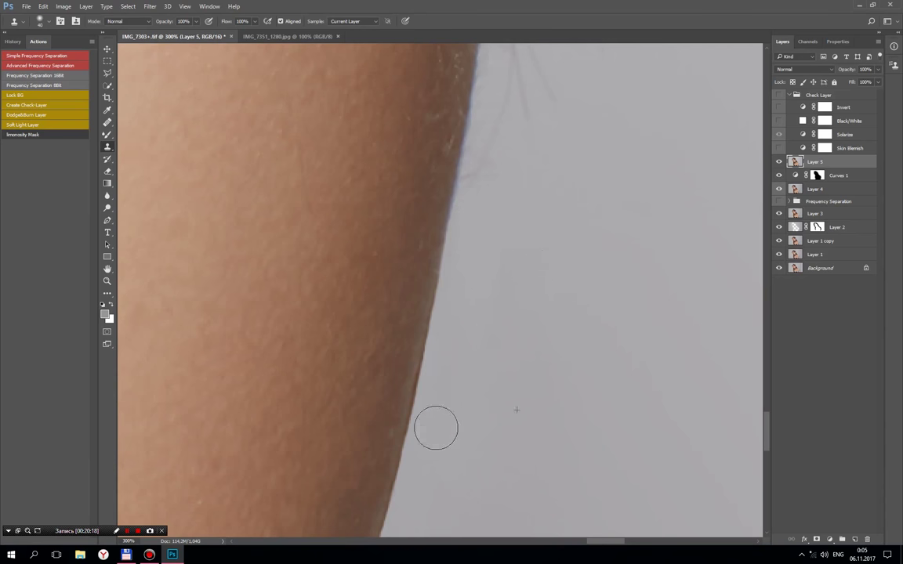
scroll(455, 463, up, 1)
scroll(463, 393, up, 1)
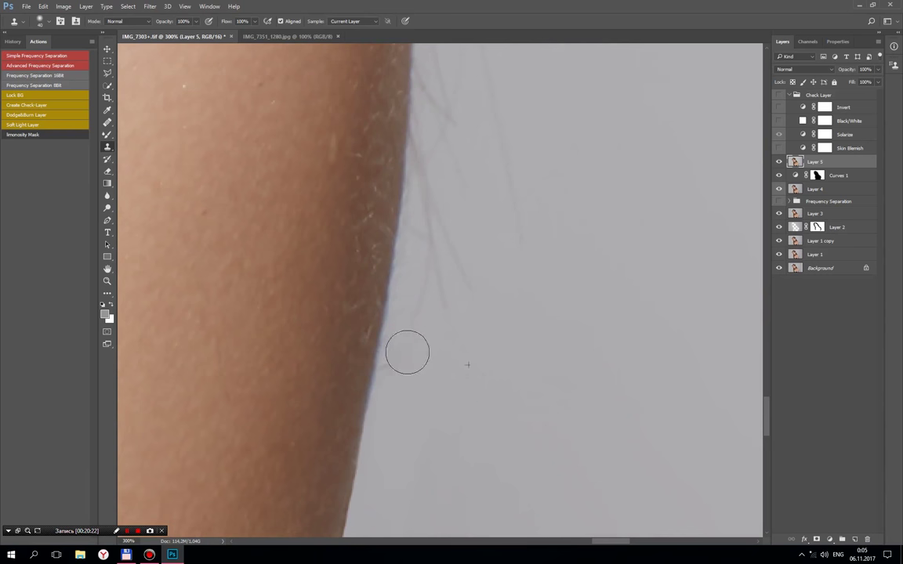
mouse_move(407, 352)
mouse_down()
mouse_move(391, 377)
mouse_move(409, 316)
mouse_up()
mouse_move(470, 272)
mouse_down()
mouse_move(497, 407)
mouse_move(522, 318)
mouse_move(447, 289)
mouse_move(600, 265)
mouse_move(382, 302)
mouse_move(589, 268)
mouse_up()
mouse_move(395, 306)
mouse_down()
mouse_move(458, 307)
mouse_move(392, 336)
mouse_move(539, 363)
mouse_up()
Step: Remove the white notch on the arm edge and set clone opacity to 57%
click(498, 236)
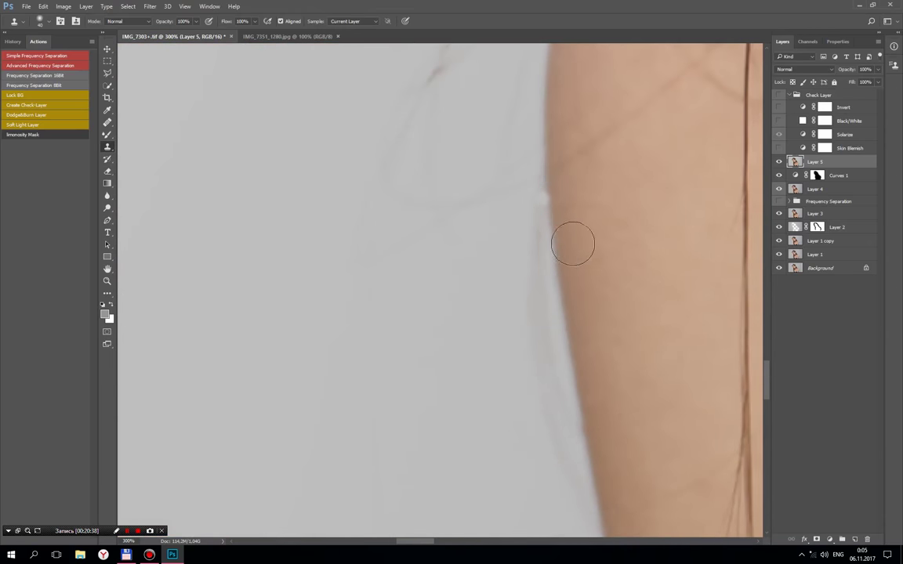
alt+click(540, 251)
drag(544, 195, 544, 198)
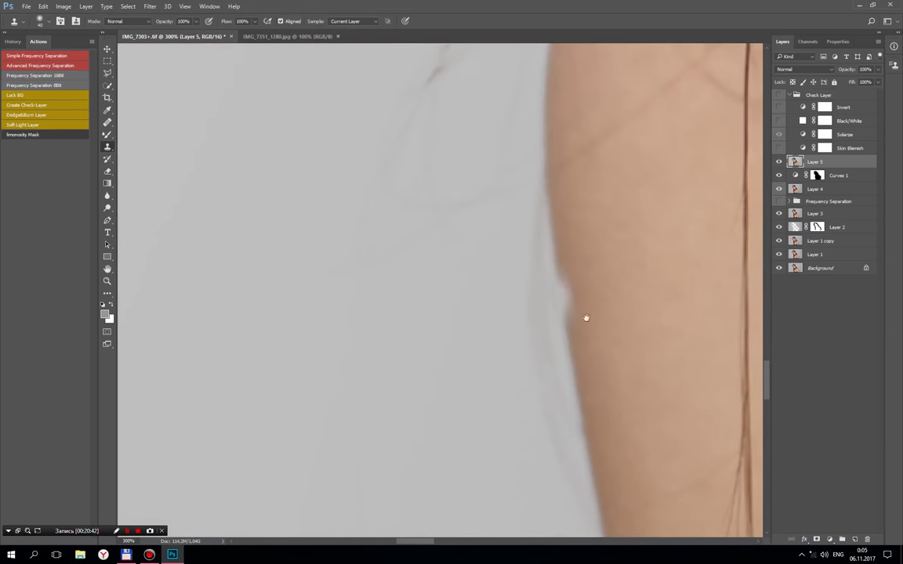
mouse_move(586, 317)
mouse_down()
mouse_move(552, 236)
mouse_move(536, 327)
mouse_up()
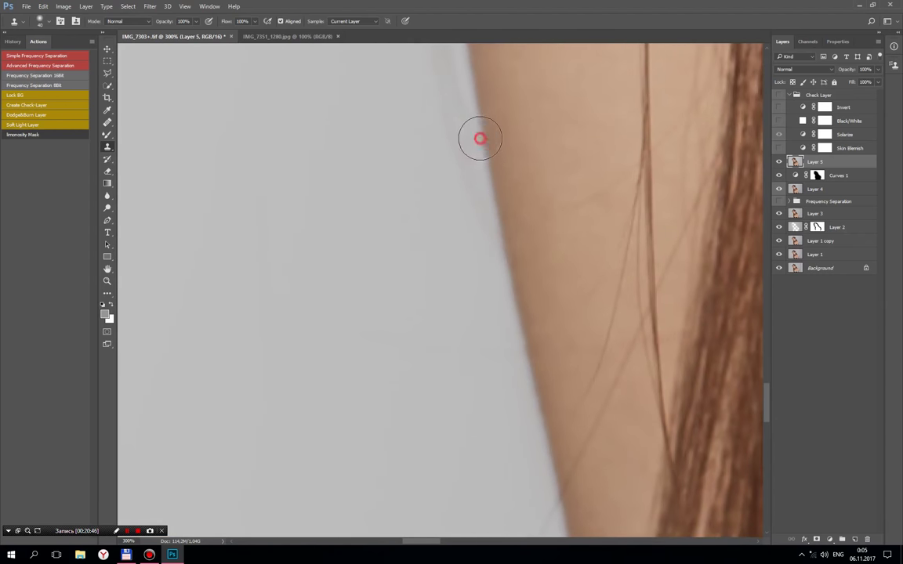
alt+click(484, 182)
drag(477, 134, 478, 141)
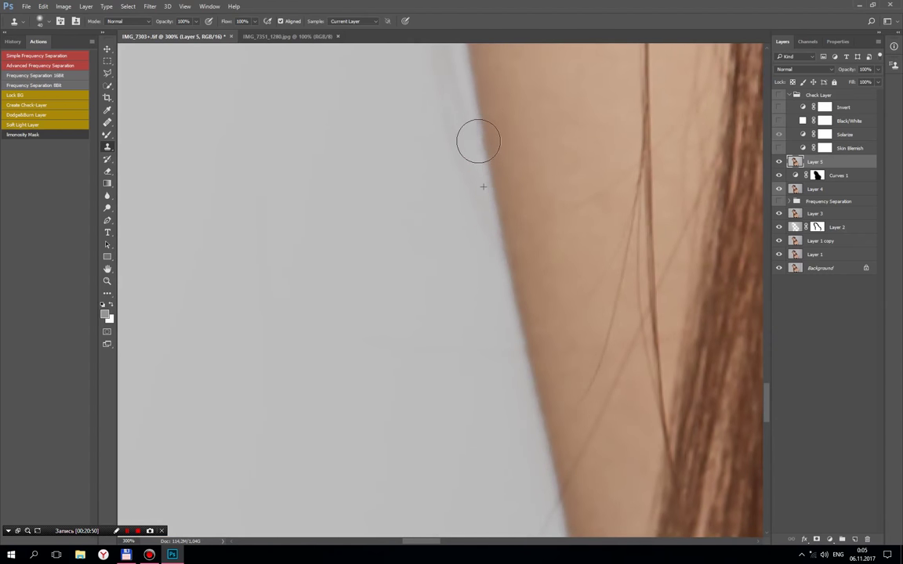
text(6057)
key(Return)
alt+click(524, 388)
click(520, 349)
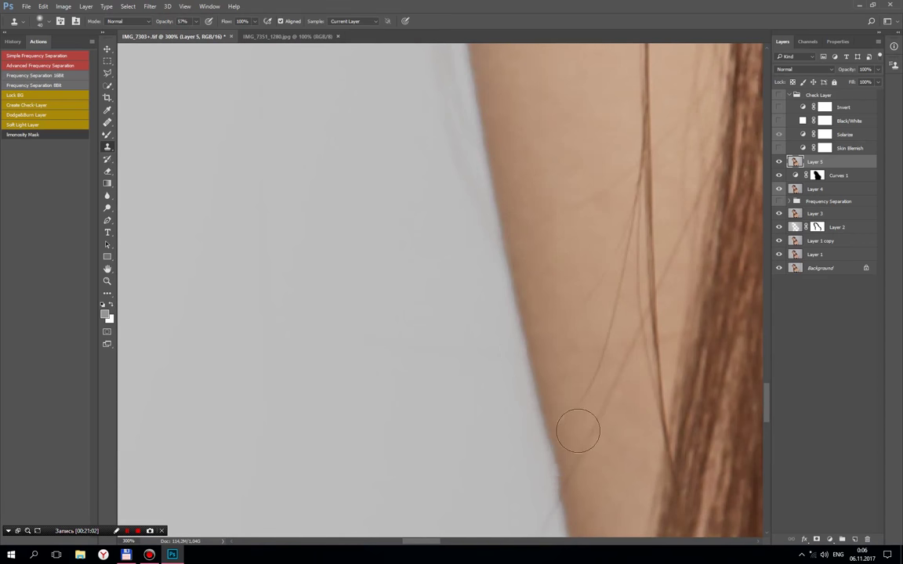
Step: Lower clone opacity to 17% and gently blend the skin edge further along the arm
scroll(548, 218, down, 5)
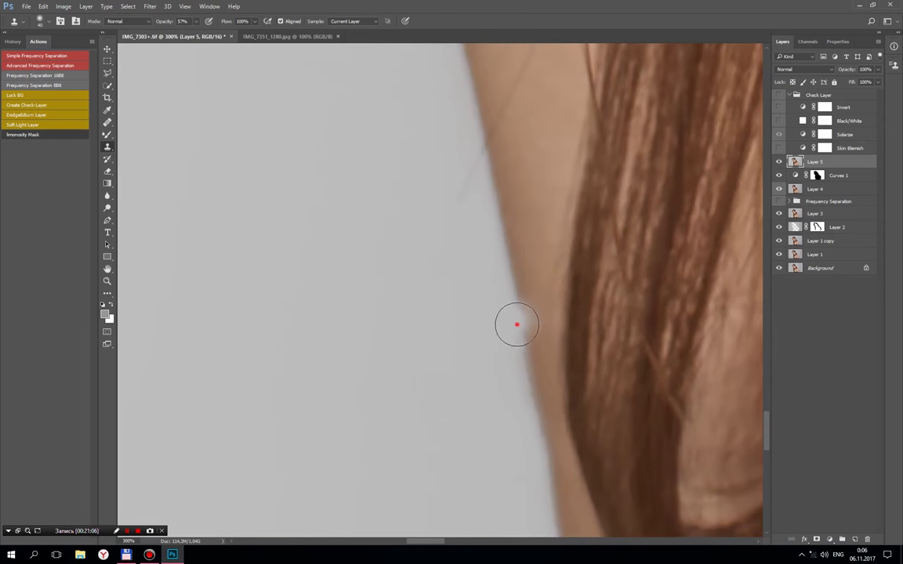
drag(516, 322, 520, 368)
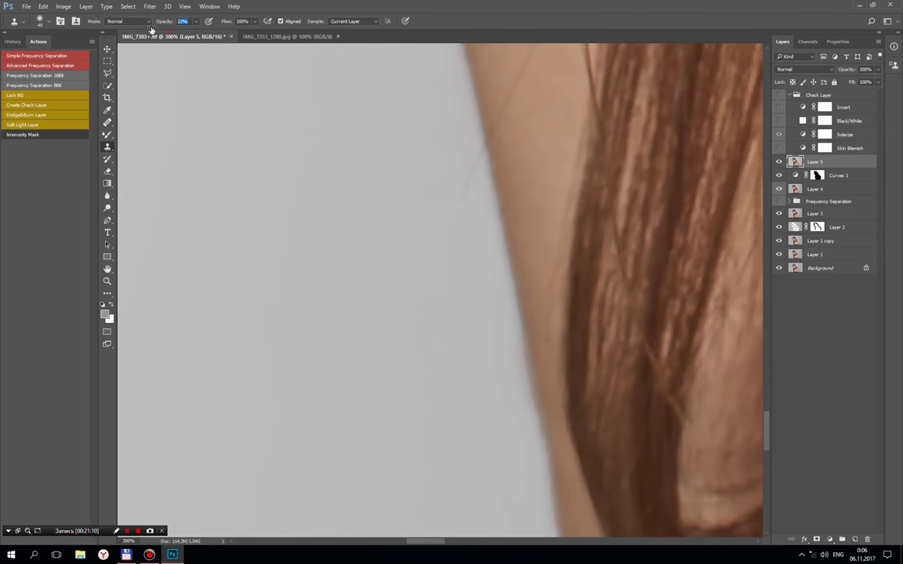
key(1)
key(7)
drag(536, 436, 519, 395)
drag(690, 376, 562, 226)
drag(497, 308, 494, 301)
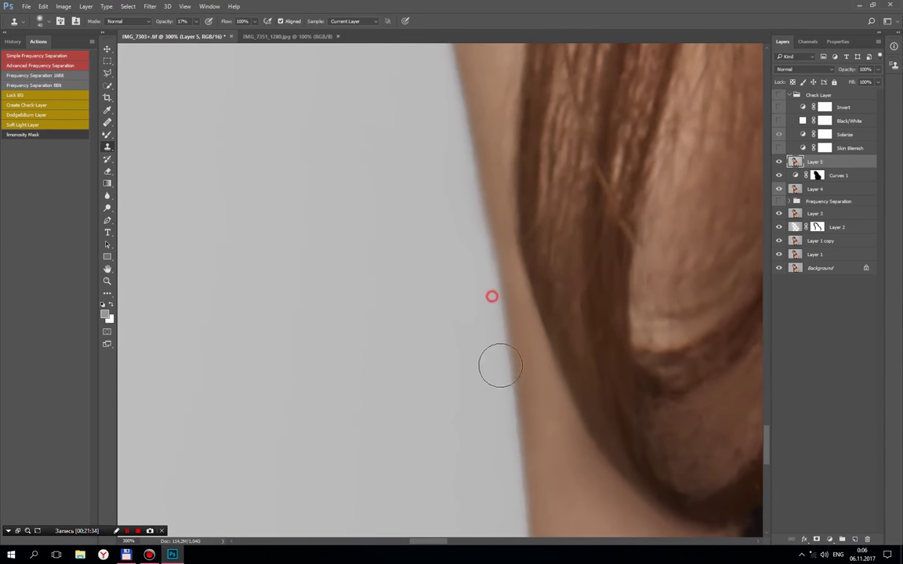
click(501, 391)
click(477, 233)
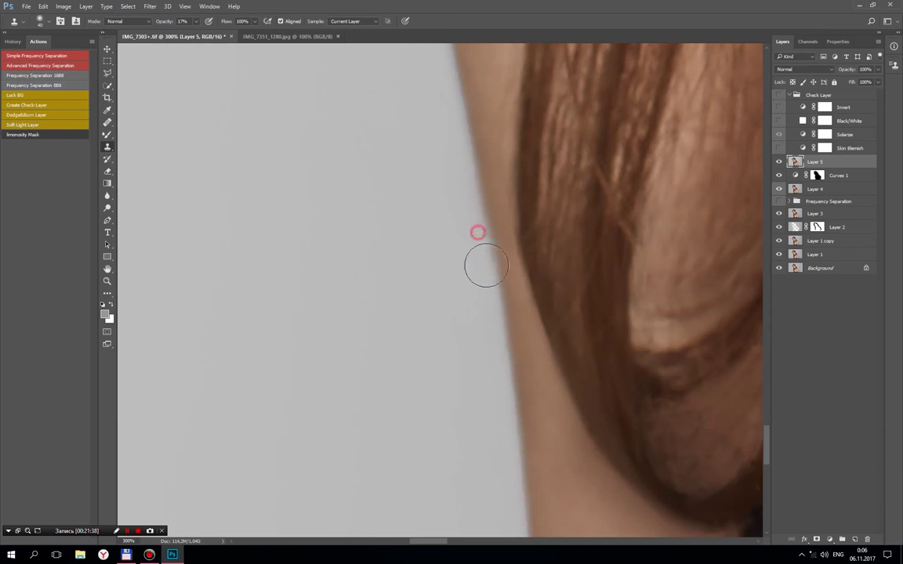
click(478, 218)
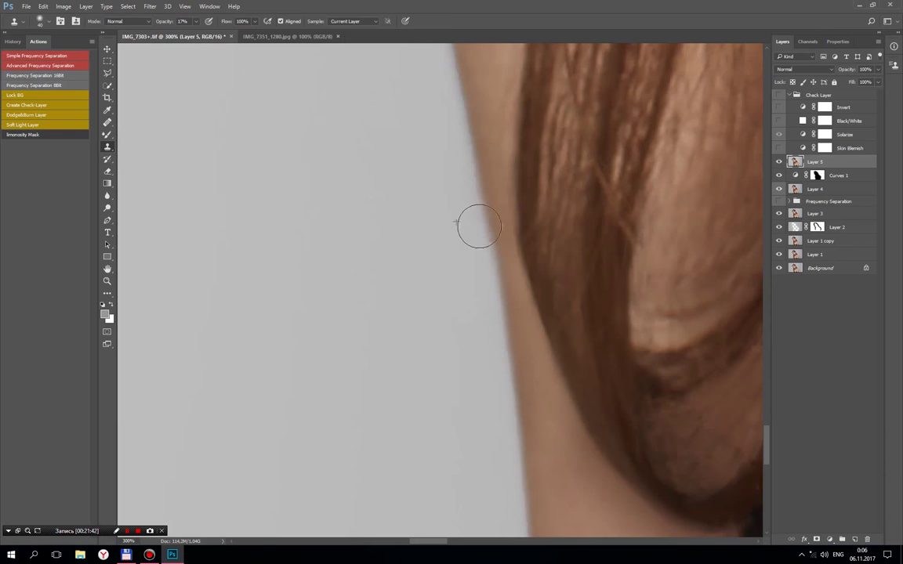
click(482, 247)
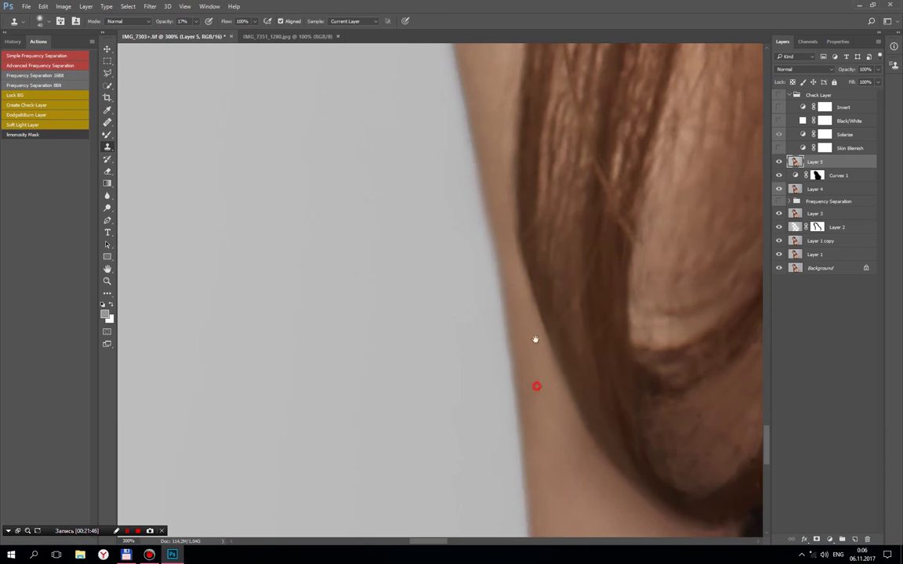
Step: Smooth remaining bumps along the lower and upper arm outline
drag(537, 384, 554, 306)
click(546, 484)
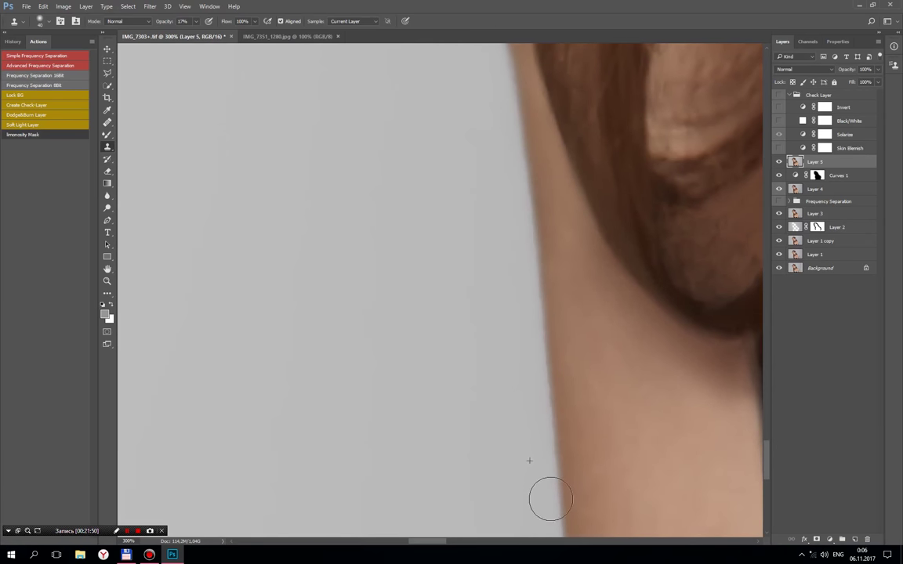
click(540, 430)
click(504, 286)
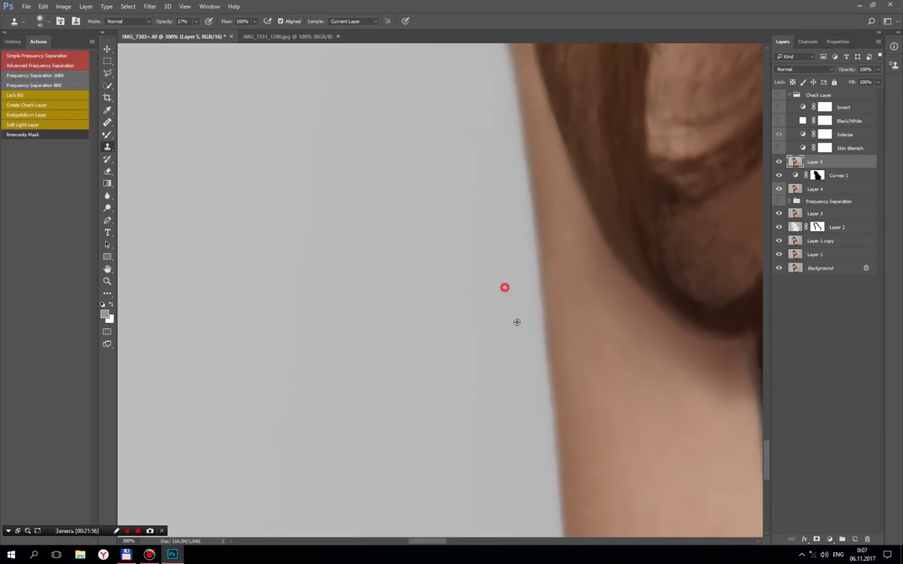
click(515, 236)
click(510, 144)
scroll(548, 235, down, 3)
click(526, 317)
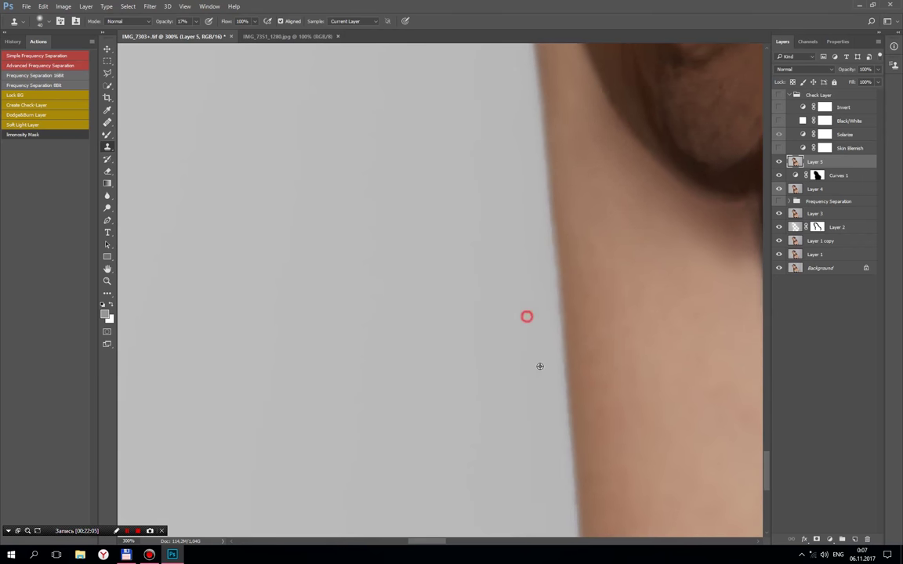
click(545, 262)
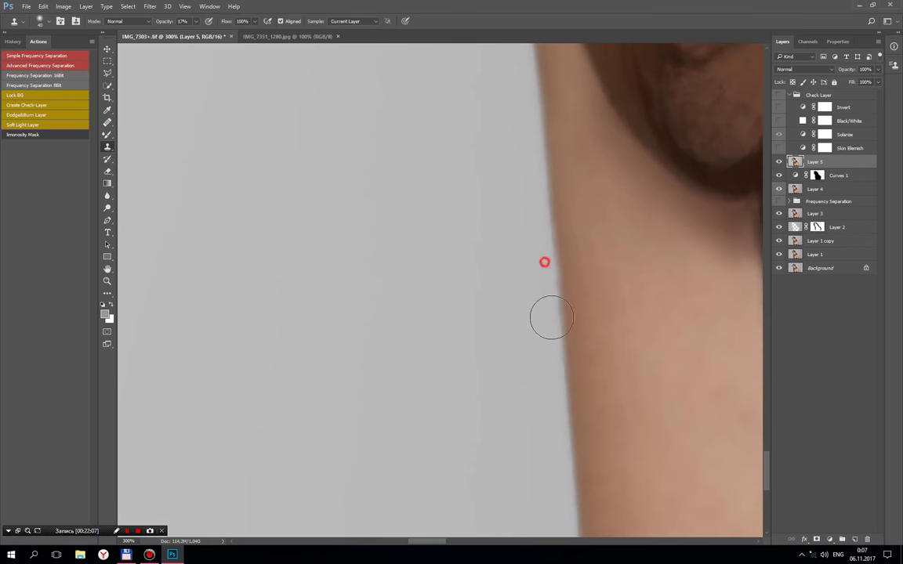
click(547, 464)
Step: With a smaller brush, clean the arm edge by the hair strands and view the whole portrait
key(bracketleft)
key(bracketleft)
key(bracketleft)
mouse_move(569, 388)
mouse_down()
mouse_move(573, 308)
mouse_move(559, 408)
mouse_move(491, 258)
mouse_up()
click(509, 174)
click(545, 326)
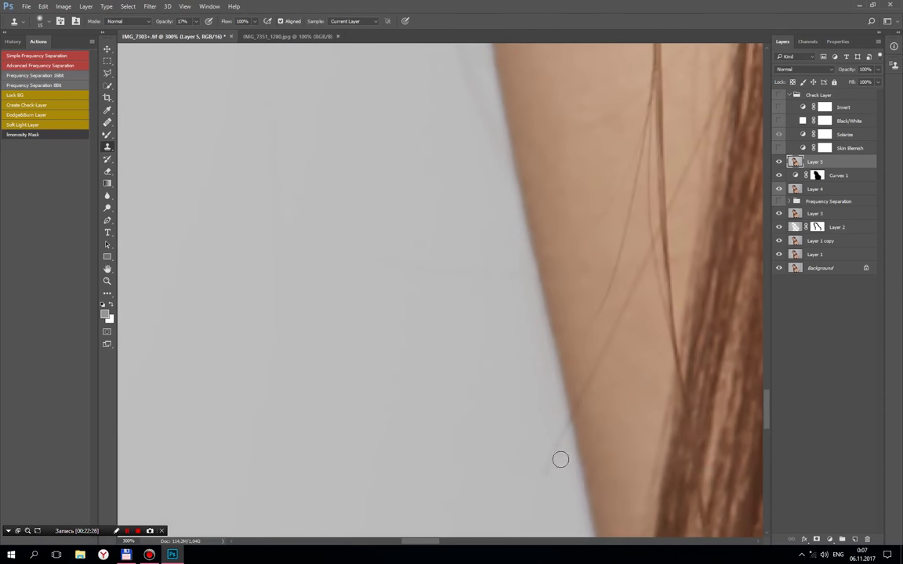
key(ctrl+minus)
key(ctrl+minus)
key(ctrl+minus)
Step: Add a Curves 2 adjustment with a brightening S-shaped curve
key(ctrl+minus)
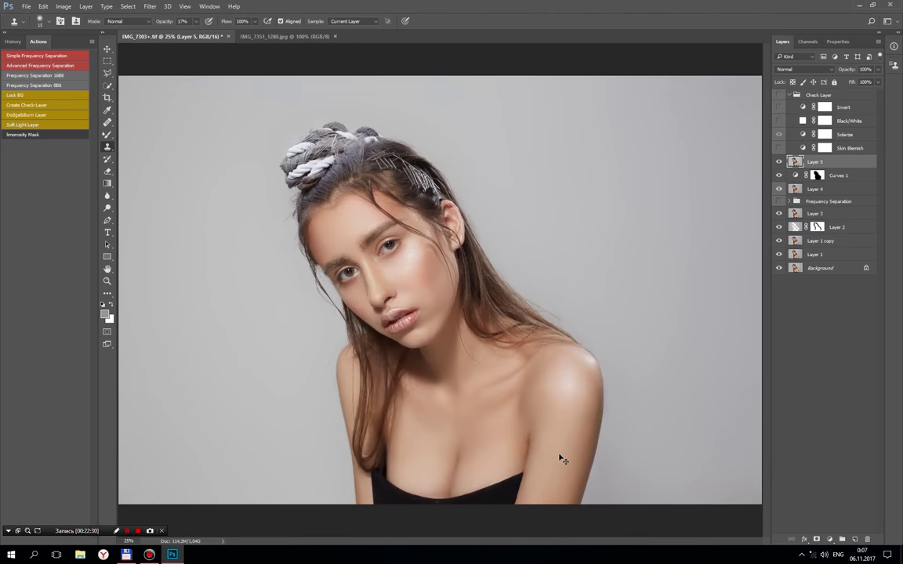
key(ctrl+minus)
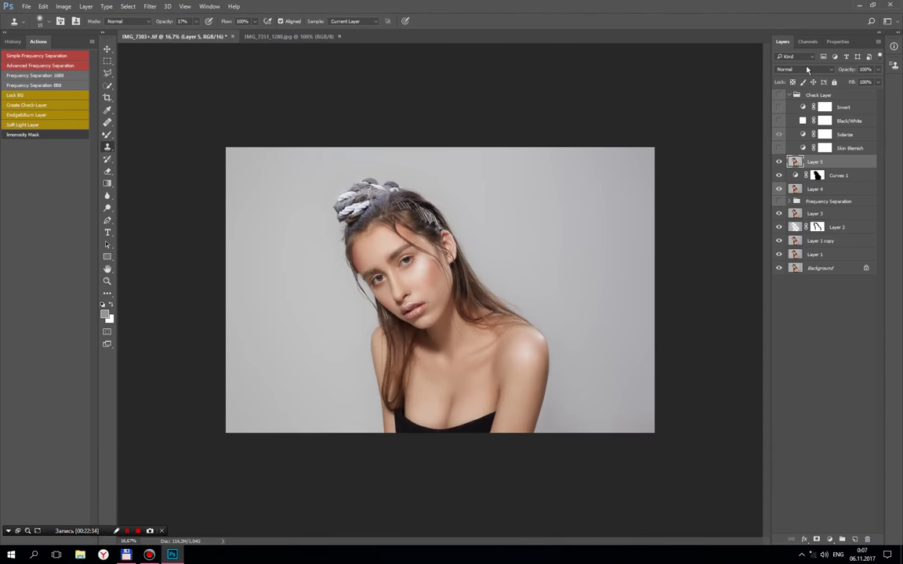
click(808, 41)
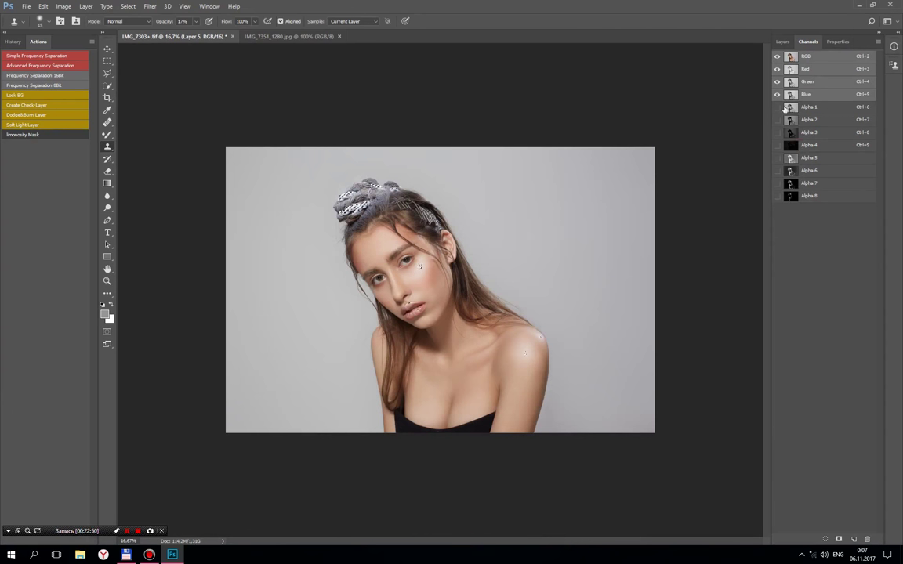
click(783, 41)
click(829, 540)
click(843, 349)
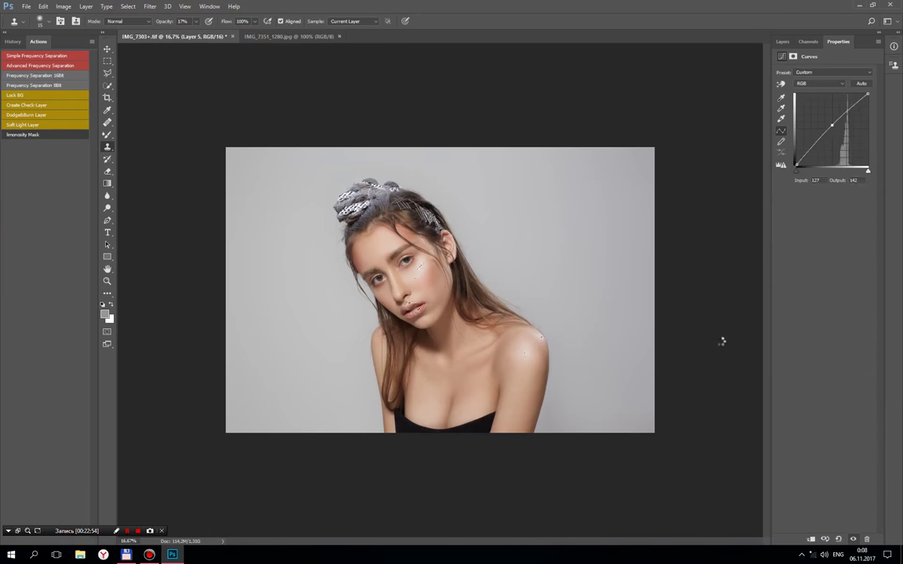
drag(837, 124, 835, 113)
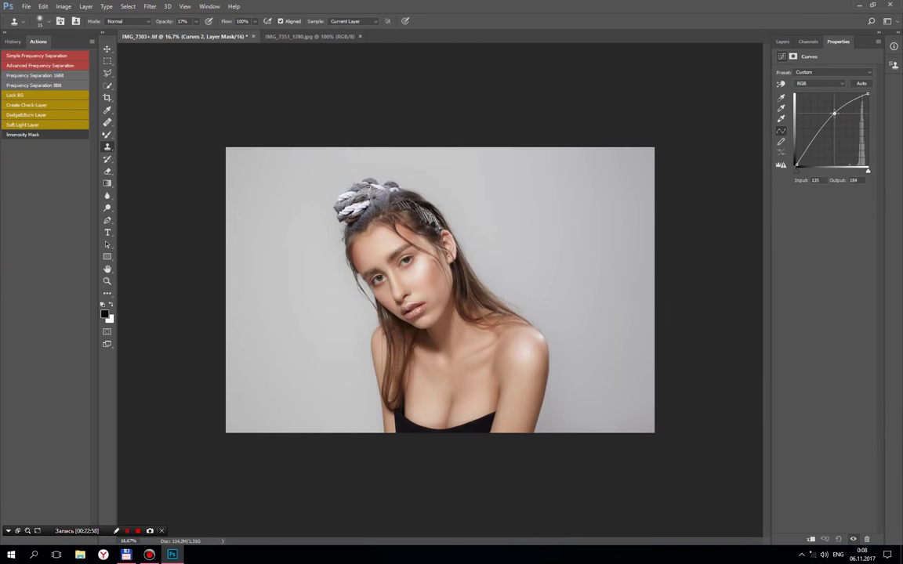
drag(813, 149, 812, 144)
drag(835, 113, 834, 109)
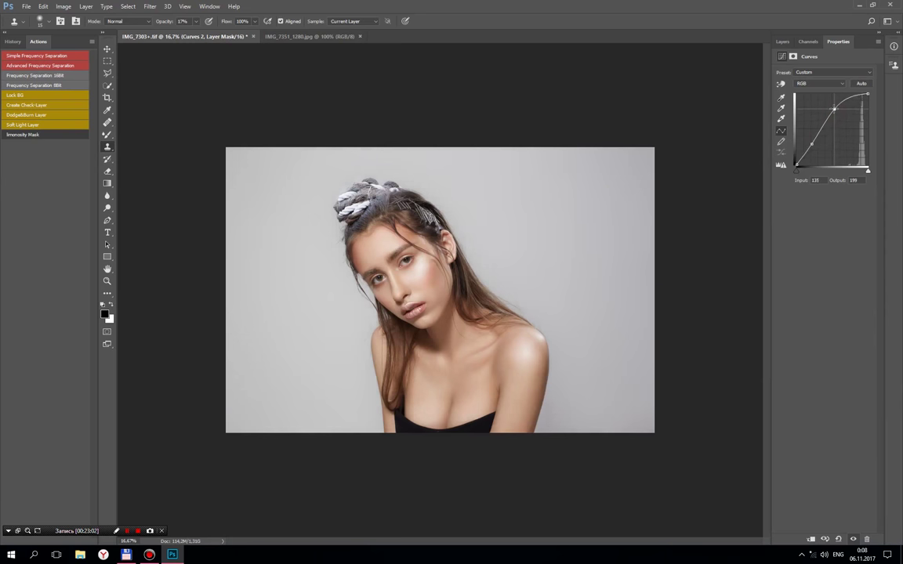
click(783, 42)
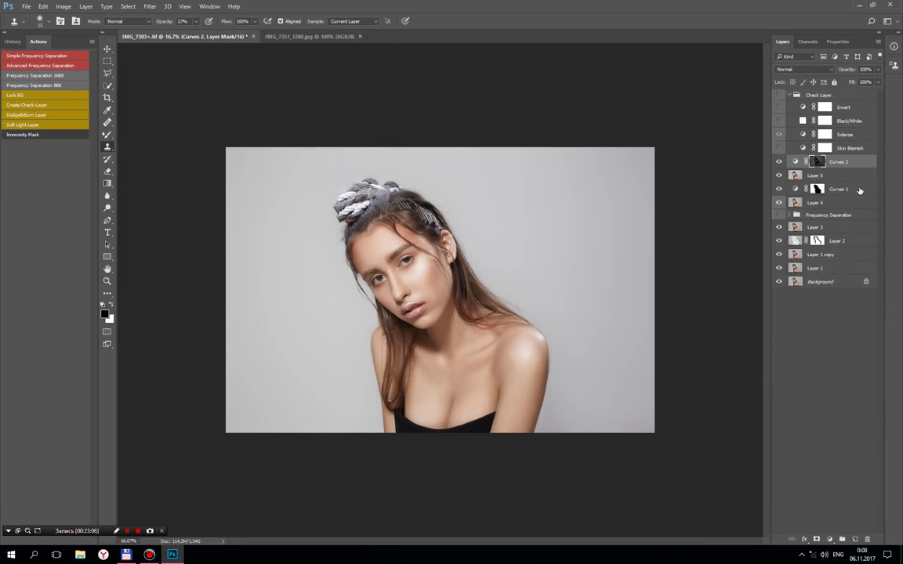
Step: Add a slightly brightening Curves 3 and group it with Curves 2 as Group 1
key(ctrl+j)
key(ctrl+z)
click(808, 42)
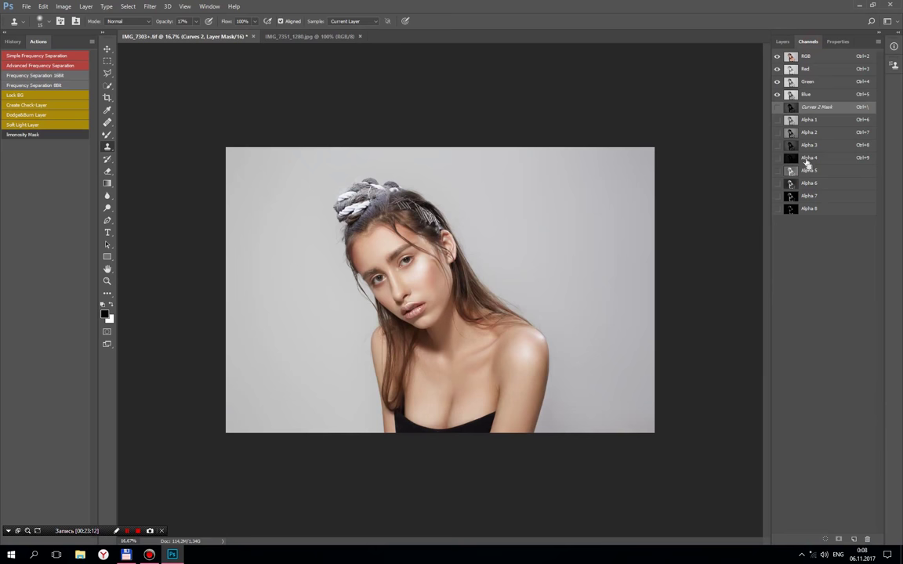
click(782, 41)
click(834, 539)
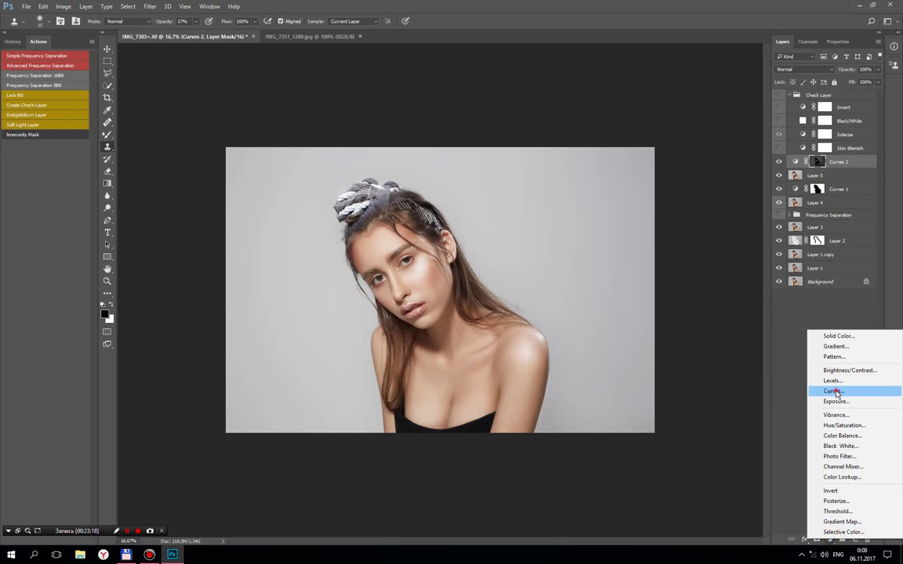
click(819, 350)
drag(827, 110, 828, 110)
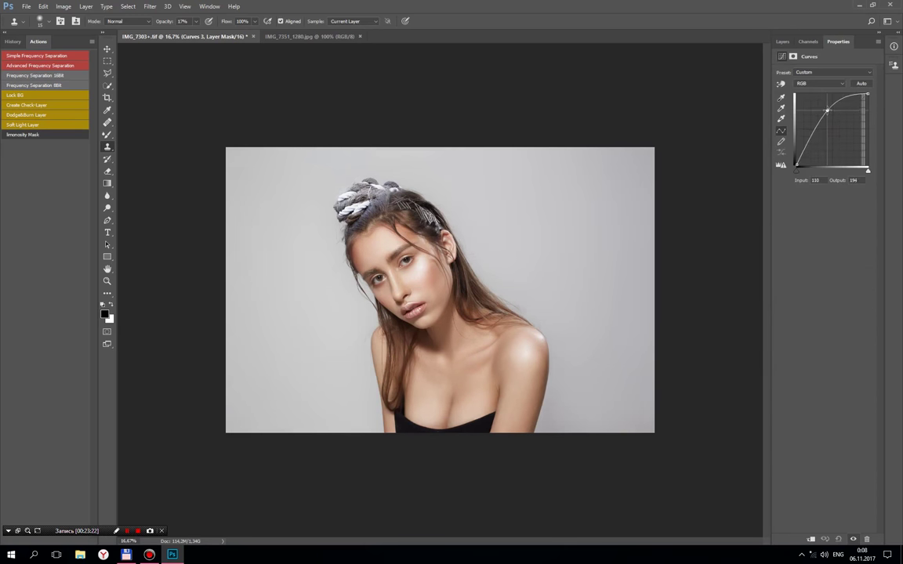
click(782, 42)
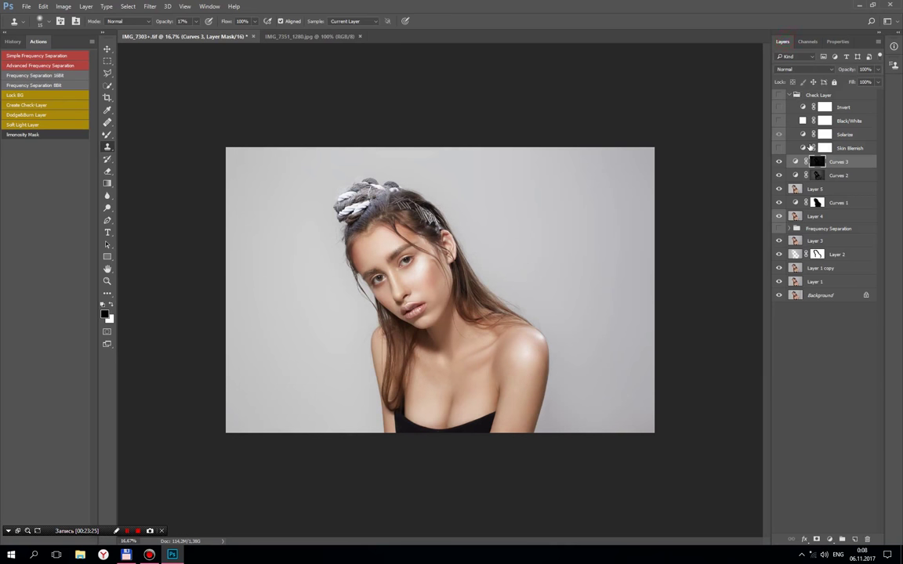
shift+click(846, 178)
key(ctrl+g)
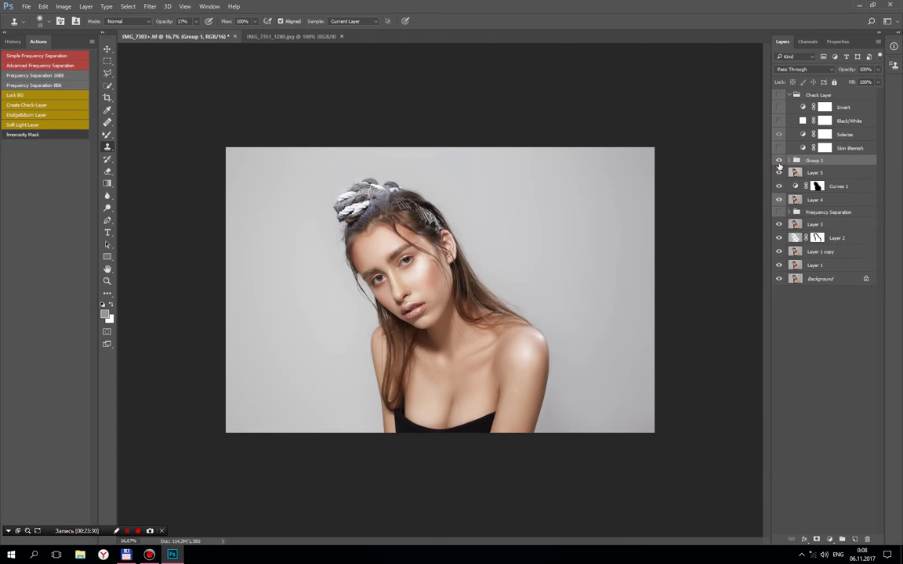
Step: Toggle Group 1's visibility to compare the portrait before and after
click(780, 162)
click(779, 160)
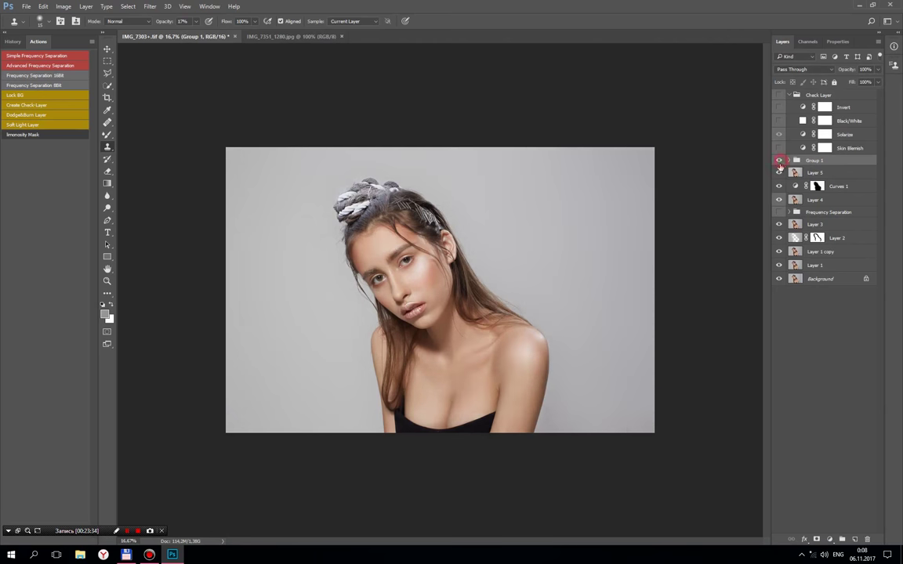
click(779, 161)
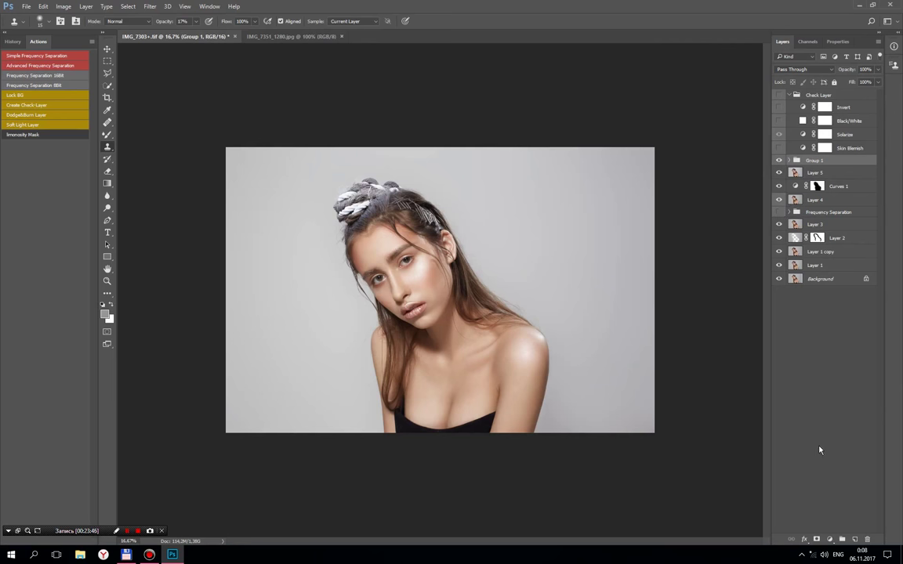
Step: Add a Selective Color adjustment with Reds Cyan reduced to −10
click(829, 541)
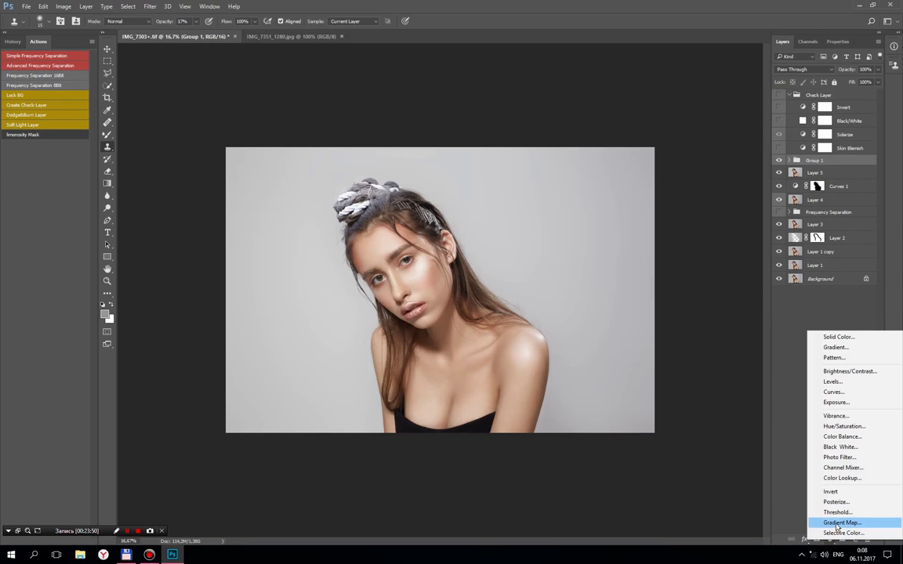
click(841, 533)
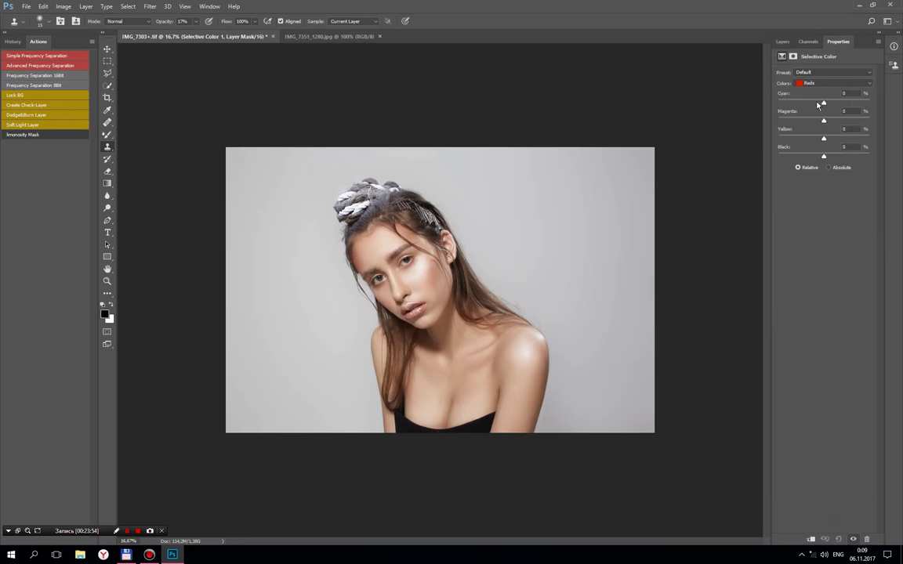
click(818, 104)
click(782, 40)
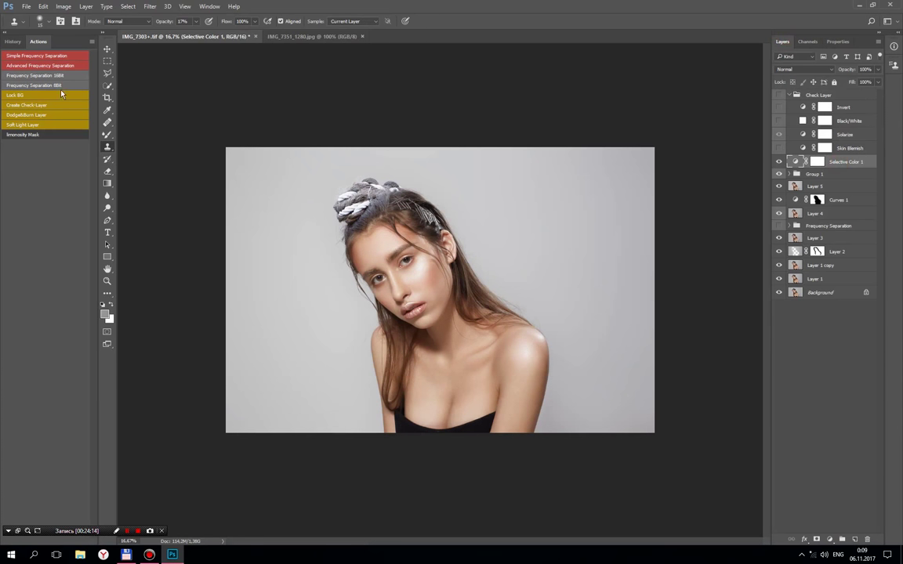
Step: Add a Dodge&Burn layer and burn the shoulder and chest with a Shadows Burn brush at 500, then 300 px
click(32, 115)
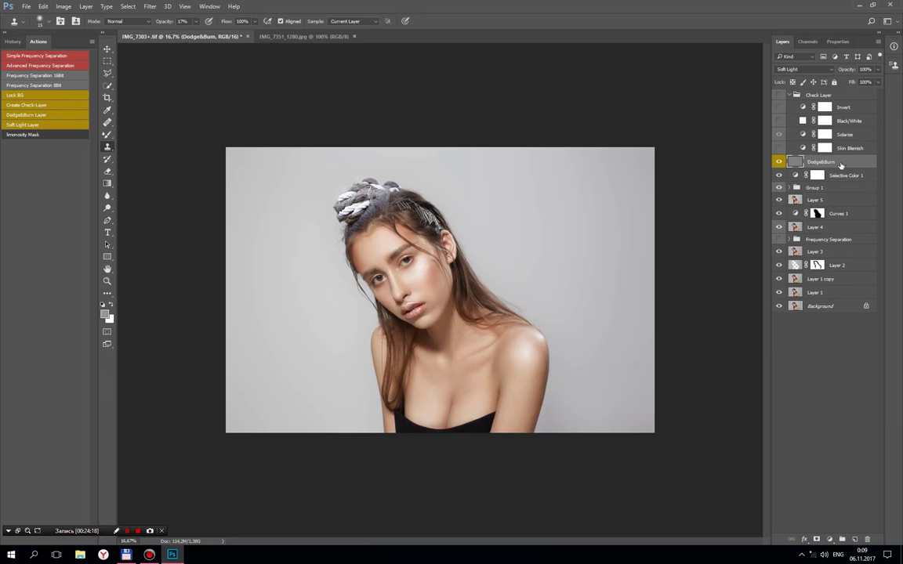
right_click(107, 208)
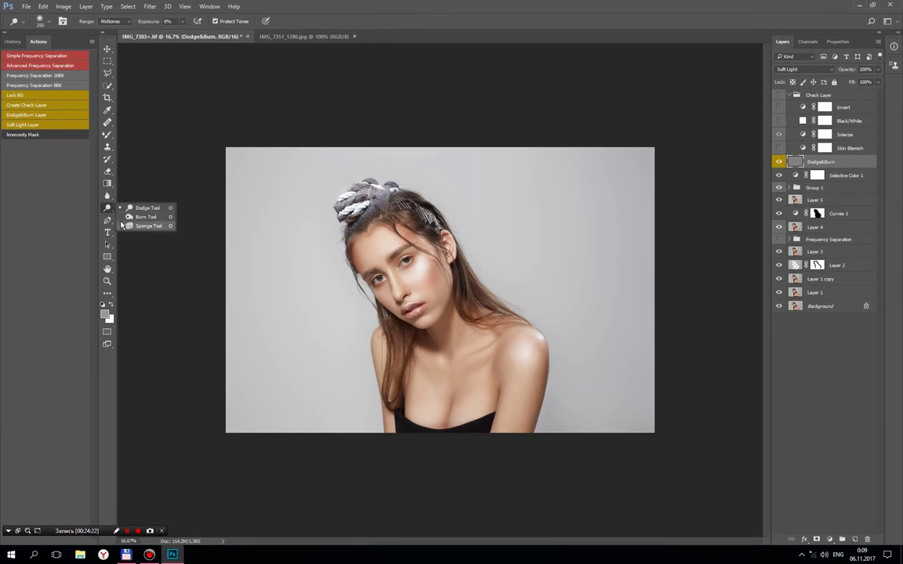
click(137, 215)
key(bracketright)
key(bracketright)
key(bracketright)
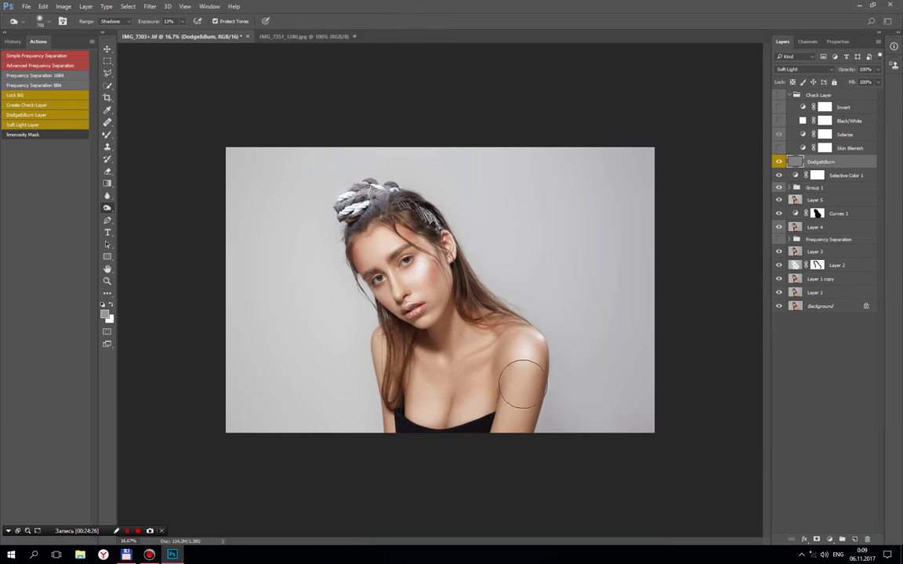
click(502, 418)
key(bracketleft)
key(bracketleft)
click(504, 389)
mouse_move(439, 424)
mouse_down()
mouse_move(500, 335)
mouse_move(462, 286)
mouse_up()
Step: Lower Burn exposure to 6% and deepen the shoulder, neck and top of the hair
drag(155, 22, 151, 25)
drag(421, 268, 435, 270)
mouse_move(479, 348)
mouse_down()
mouse_move(500, 333)
mouse_move(509, 347)
mouse_up()
mouse_move(333, 188)
mouse_down()
mouse_move(391, 208)
mouse_move(447, 247)
mouse_up()
Step: Zoom to 100% on the brows and lighten along the eyebrow toward its tail
key(ctrl+plus)
key(ctrl+plus)
key(ctrl+plus)
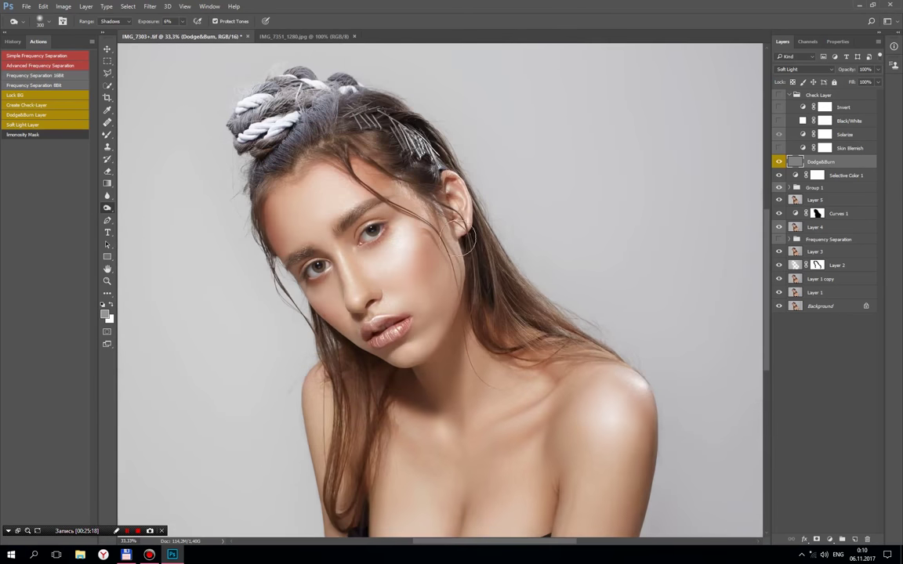
key(ctrl+plus)
key(ctrl+plus)
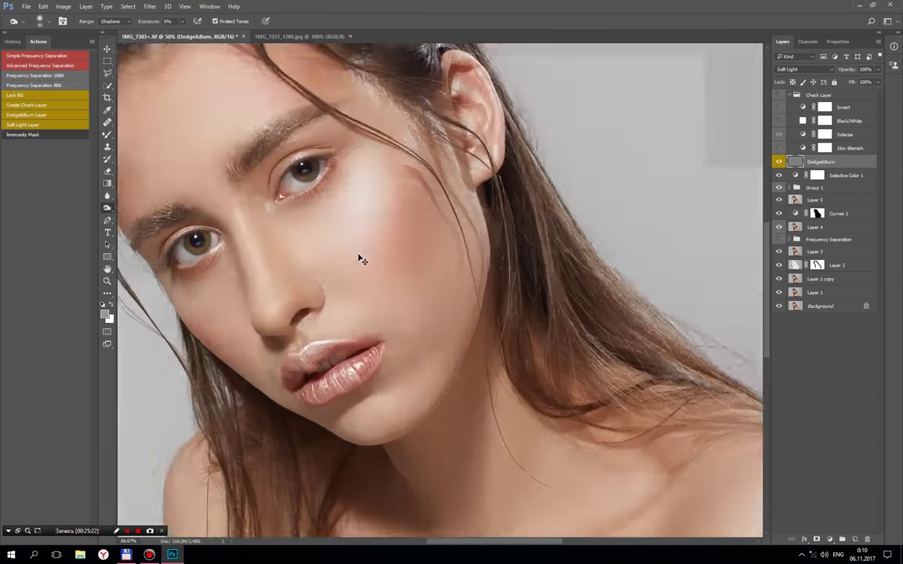
key(ctrl+plus)
drag(307, 198, 531, 359)
drag(228, 104, 398, 214)
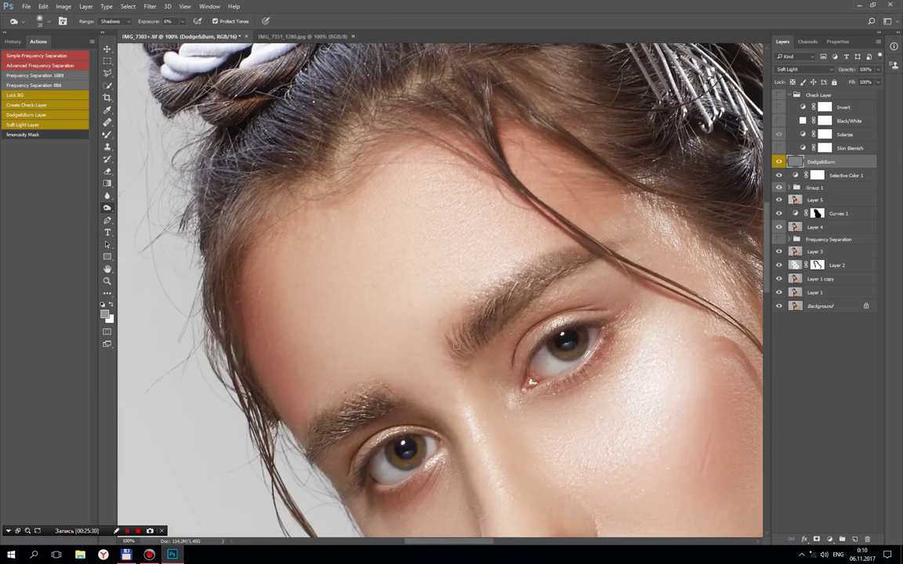
drag(456, 345, 470, 320)
drag(540, 256, 582, 257)
Step: Raise the exposure and lighten the upper brow edge, inner brow, upper eyelids and area below the iris
key(5)
key(5)
drag(504, 321, 565, 264)
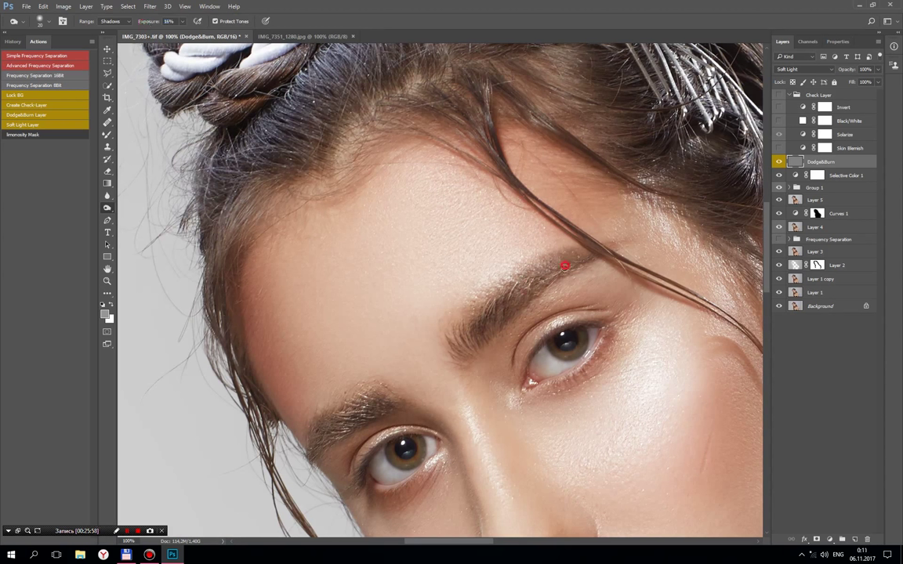
drag(461, 338, 458, 352)
click(546, 338)
click(589, 324)
drag(428, 431, 396, 467)
drag(556, 358, 587, 337)
click(572, 359)
Step: Switch to a Midtones Burn and darken the left iris and the right eye's lower lid
right_click(107, 208)
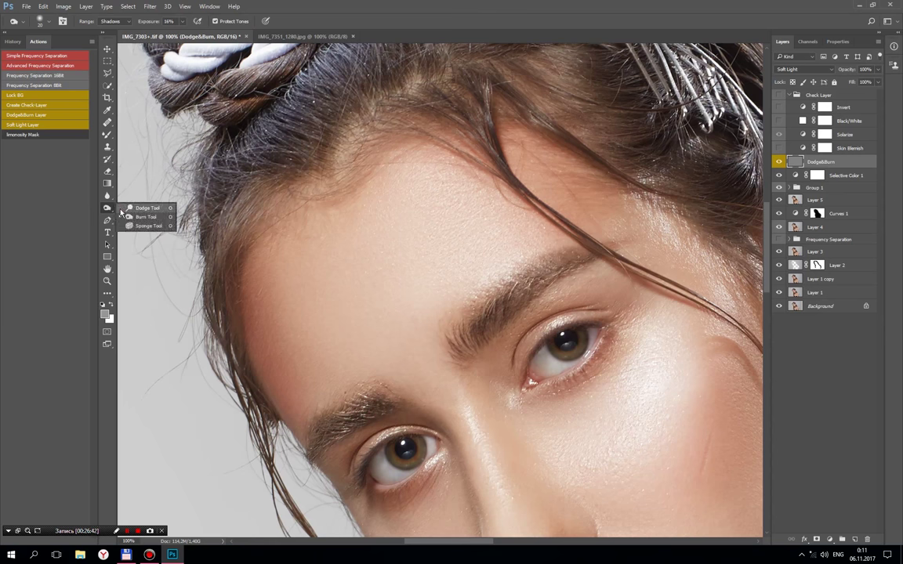
click(145, 216)
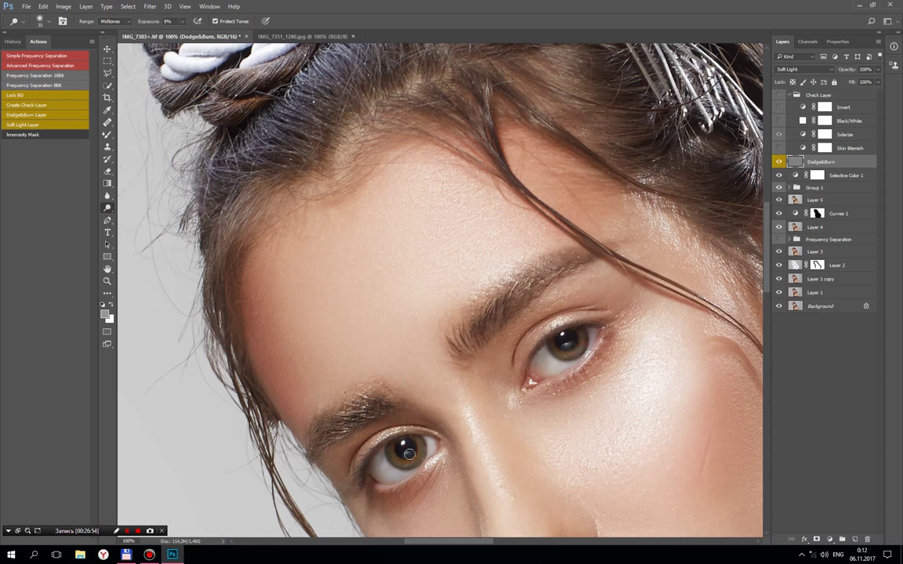
mouse_move(409, 454)
mouse_down()
mouse_move(401, 460)
mouse_move(429, 468)
mouse_up()
drag(583, 368, 597, 355)
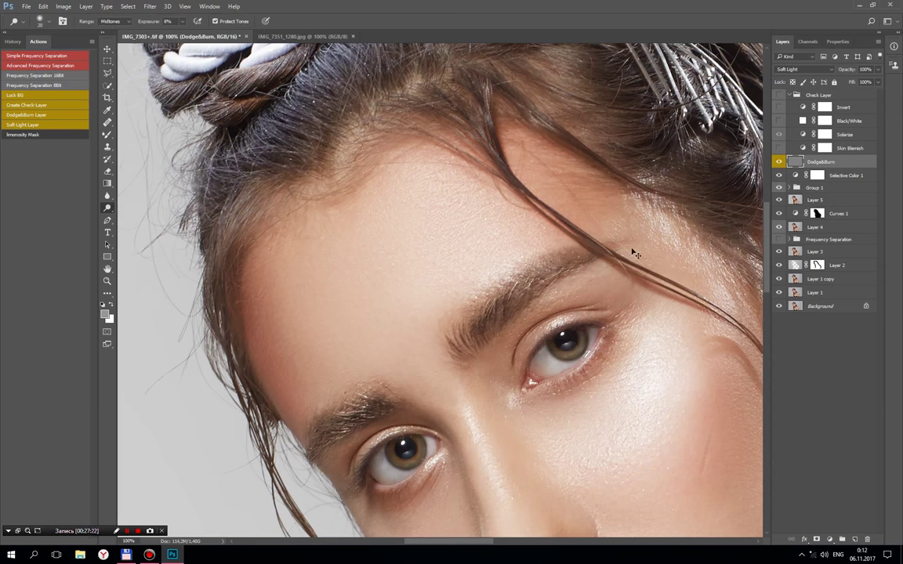
Step: Darken the top of the hair and the hair bun
key(ctrl+minus)
key(ctrl+minus)
key(ctrl+minus)
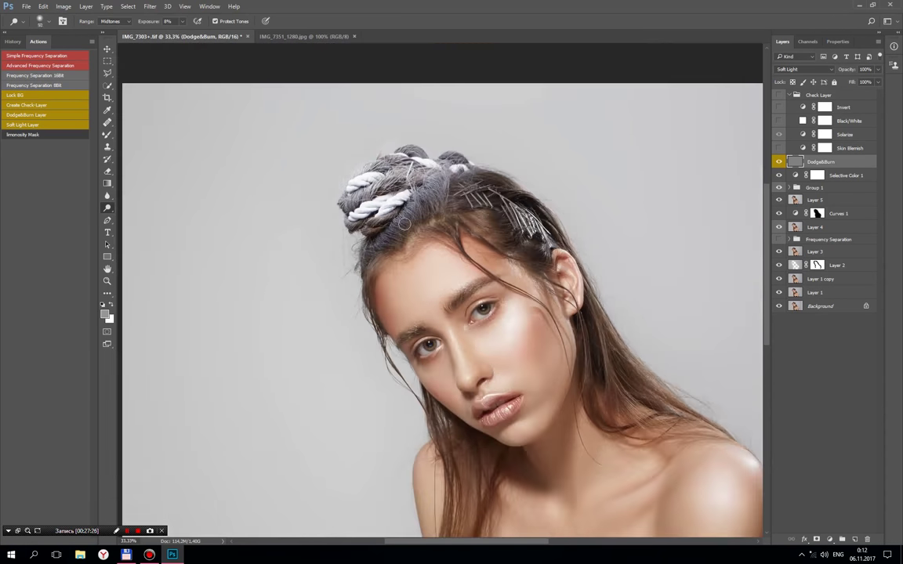
drag(389, 167, 385, 235)
mouse_move(385, 234)
mouse_down()
mouse_move(379, 222)
mouse_move(430, 187)
mouse_up()
mouse_move(401, 227)
mouse_down()
mouse_move(387, 161)
mouse_move(339, 199)
mouse_up()
Step: Brighten the cheekbone with a 100 px brush and darken the hair bun's grey tones
key(bracketright)
key(bracketright)
key(bracketright)
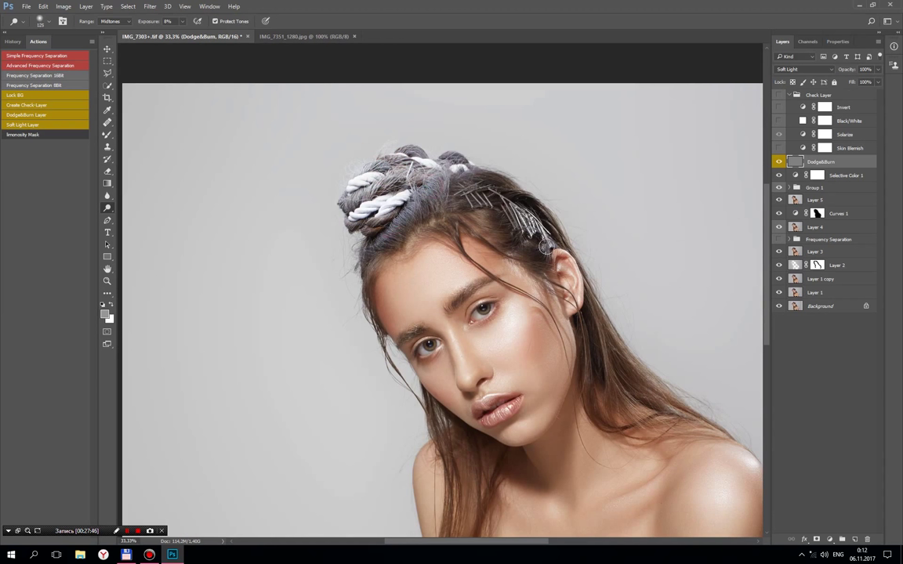
click(518, 323)
drag(513, 326, 508, 334)
drag(656, 399, 628, 256)
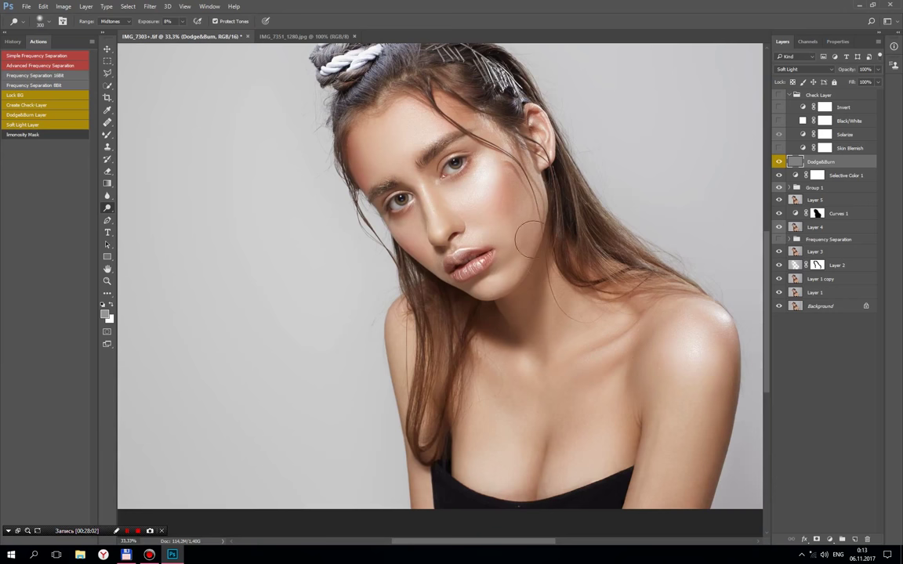
key(ctrl+minus)
mouse_move(332, 135)
mouse_down()
mouse_move(314, 174)
mouse_move(382, 171)
mouse_up()
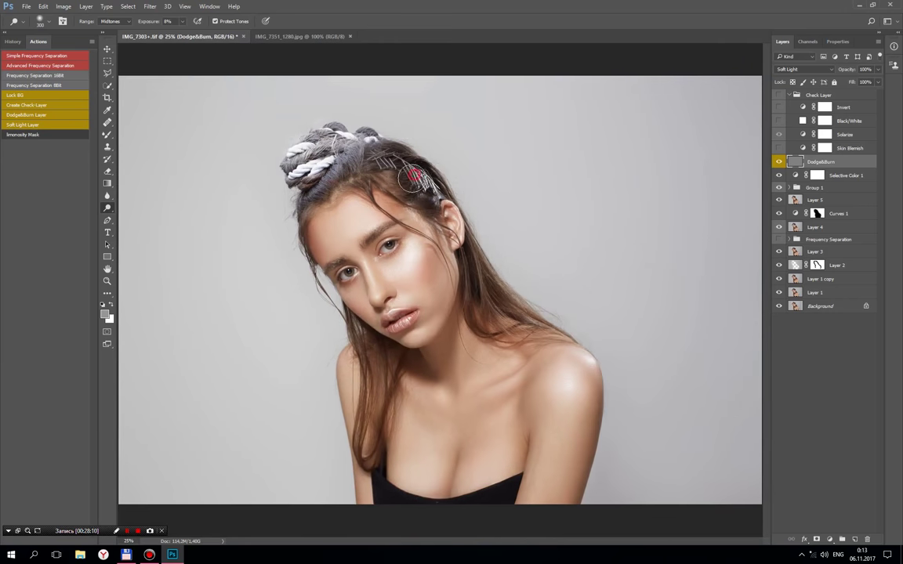
Step: Compare the Dodge&Burn layer on and off, then stamp all visible layers into Layer 6
click(780, 160)
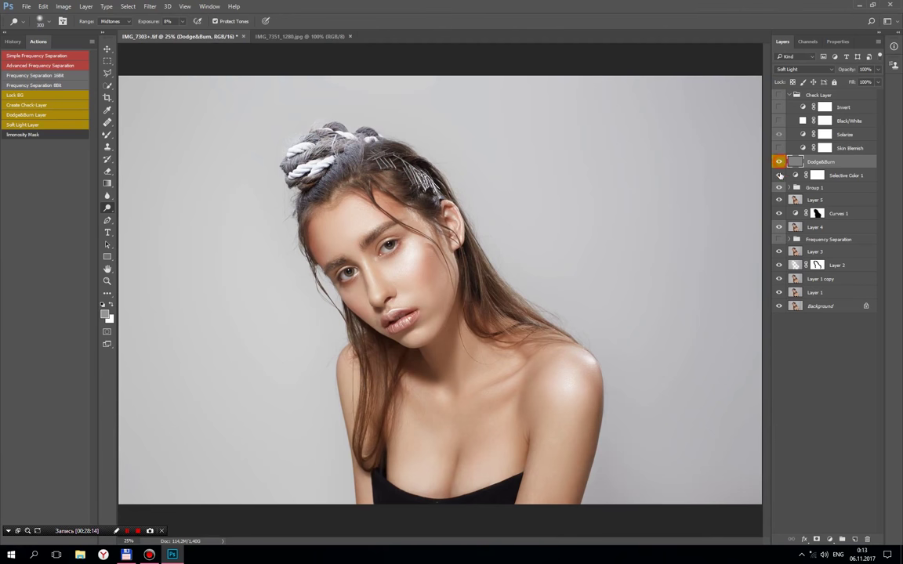
click(780, 160)
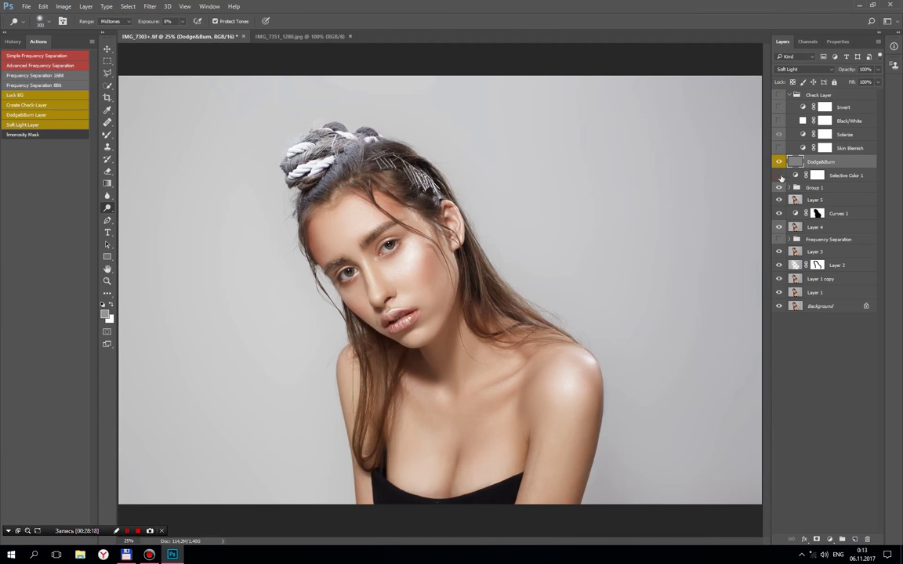
key(ctrl+minus)
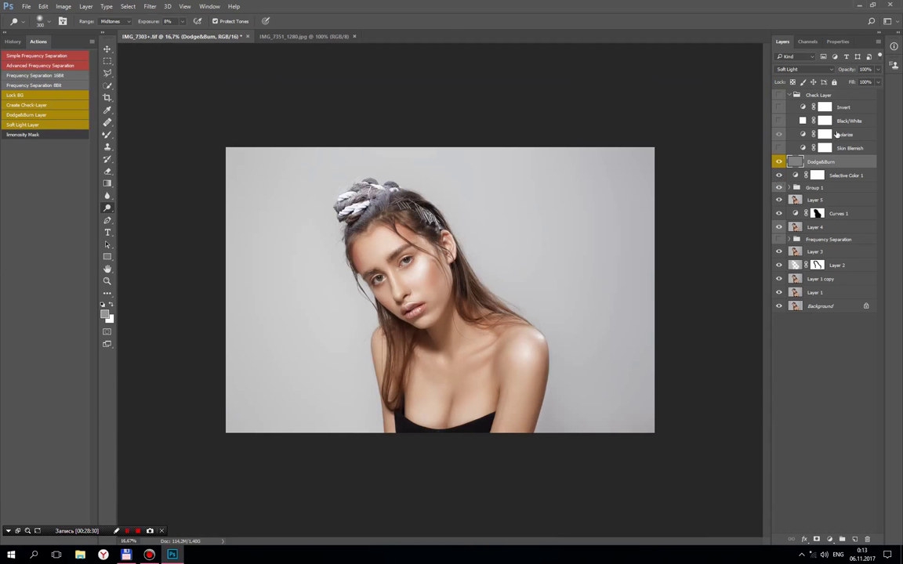
key(ctrl+plus)
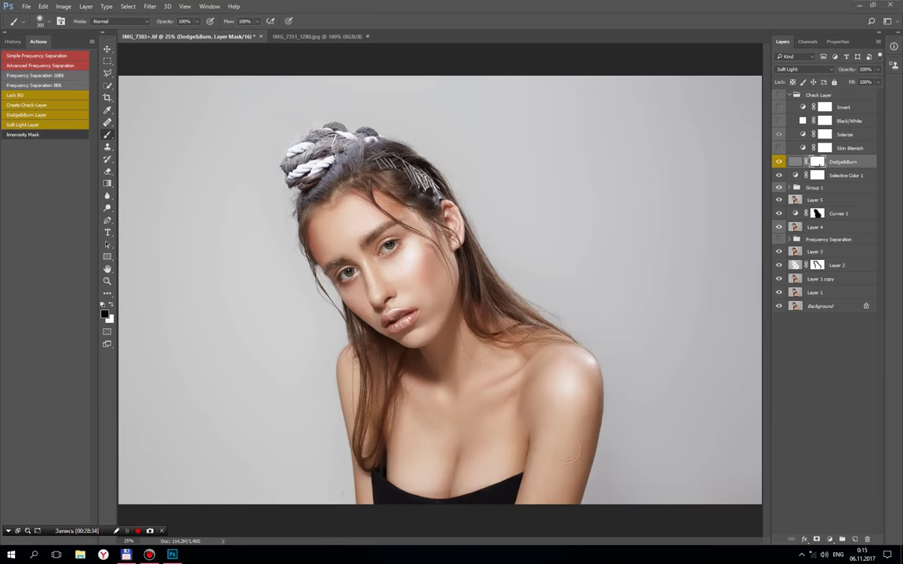
key(b)
click(795, 161)
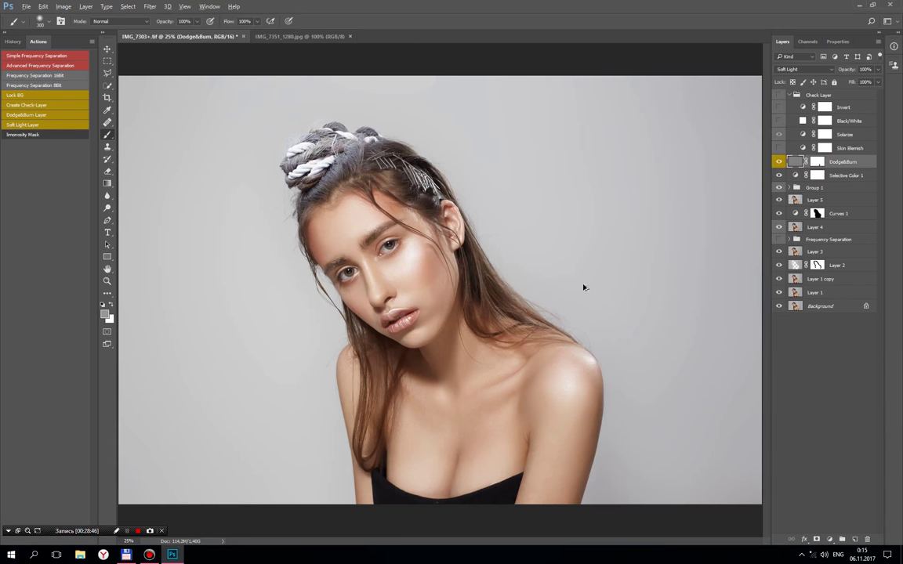
key(ctrl+shift+alt+e)
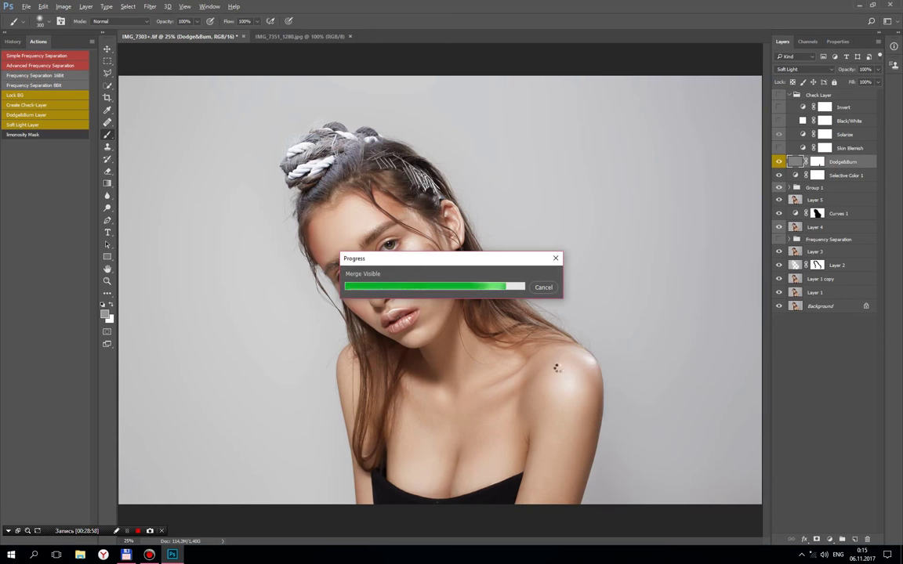
Step: Try Gaussian monochromatic Add Noise on Layer 6, then cancel it
click(150, 6)
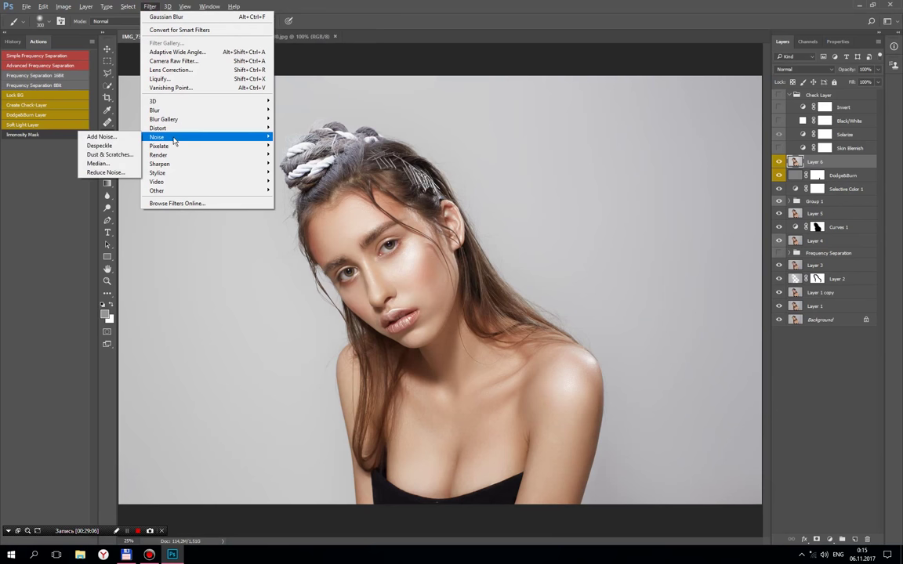
click(110, 123)
click(391, 294)
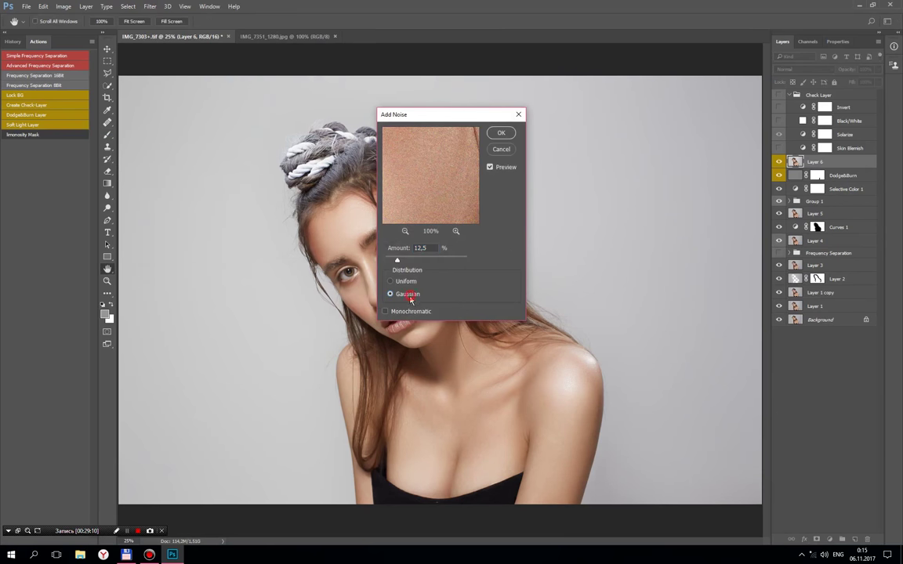
click(385, 312)
drag(433, 169, 458, 187)
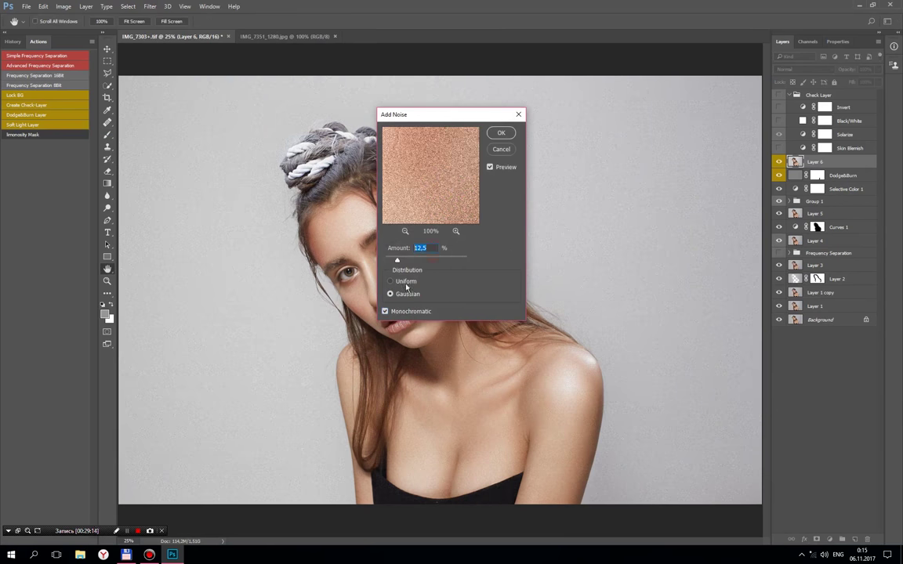
text(2)
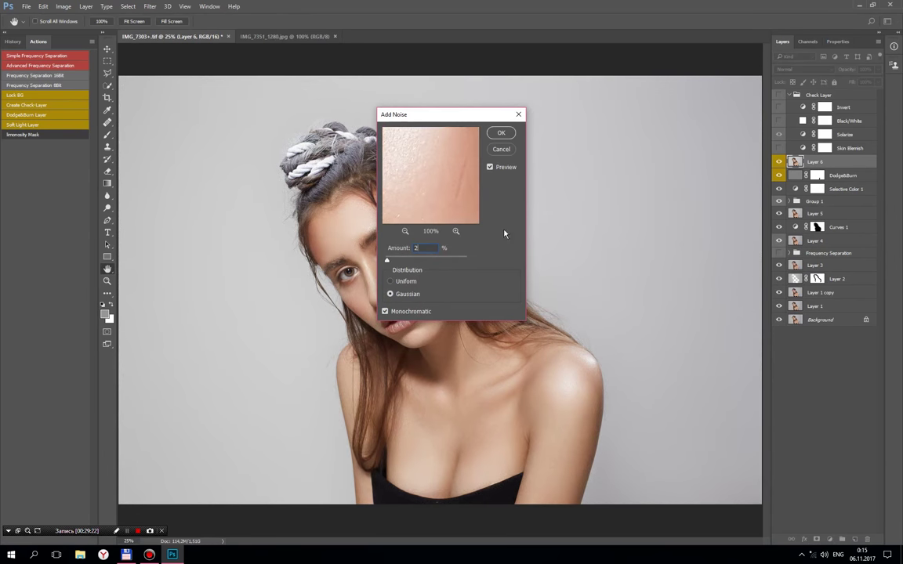
click(502, 149)
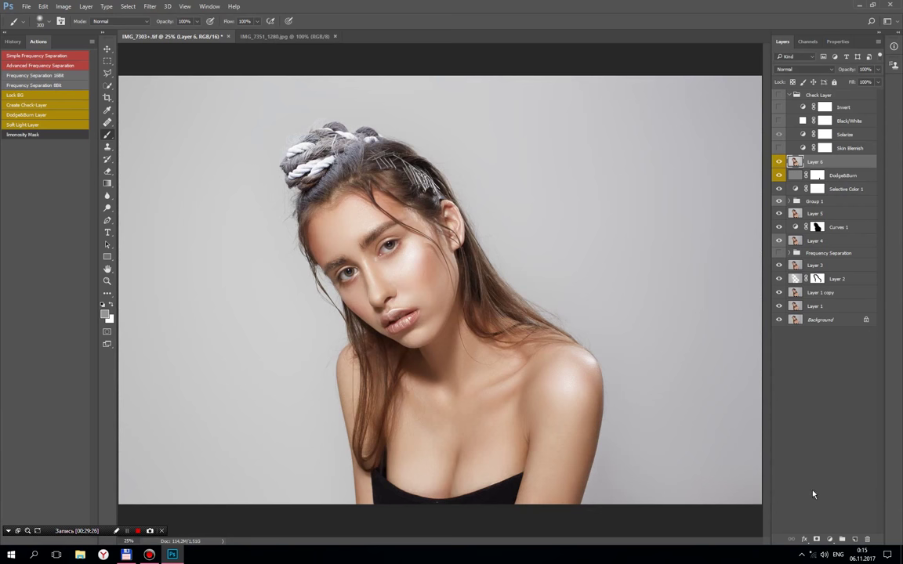
Step: Create a new Soft Light Dodge&Burn layer with Gaussian monochromatic noise at 2.49%
click(43, 116)
click(149, 7)
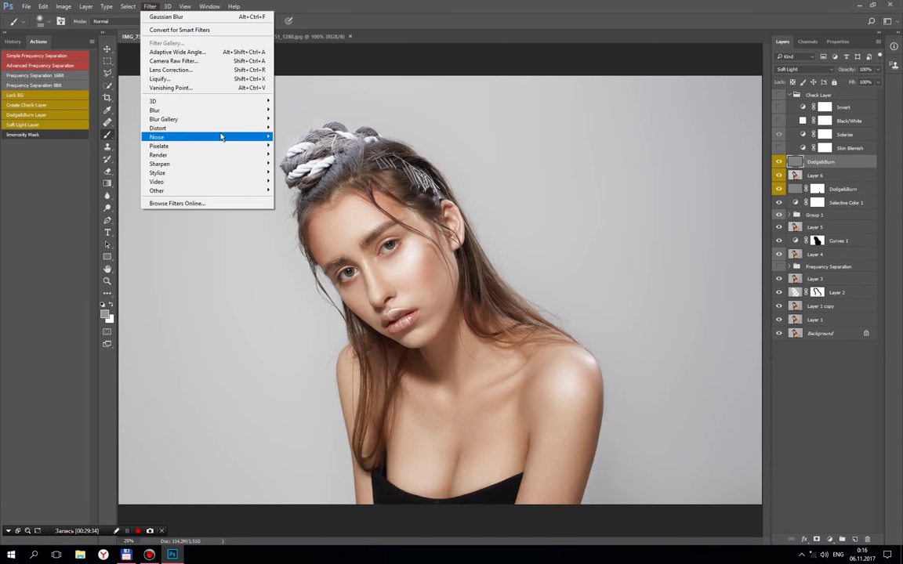
mouse_move(157, 137)
click(92, 137)
mouse_move(471, 124)
mouse_down()
mouse_move(553, 154)
mouse_move(599, 156)
mouse_up()
click(521, 330)
click(516, 347)
drag(527, 295, 518, 297)
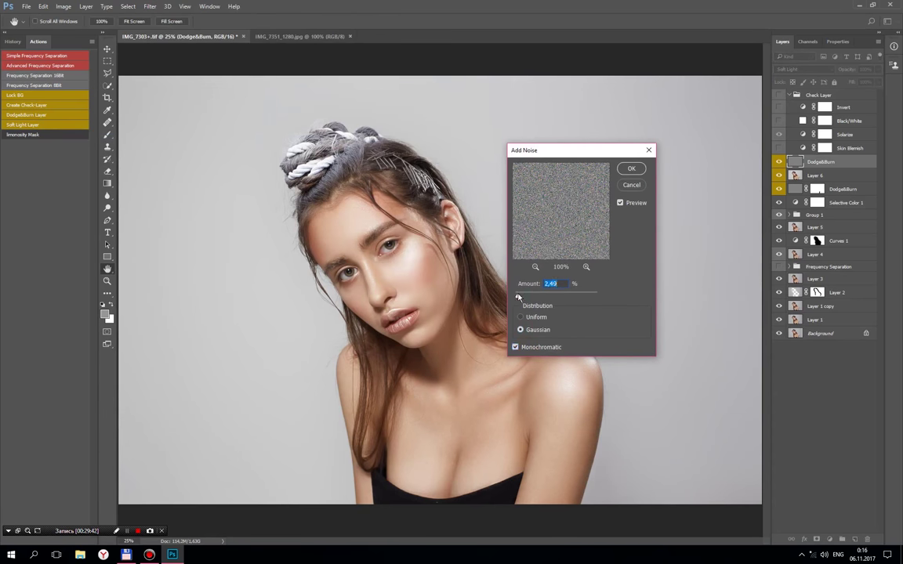
click(632, 170)
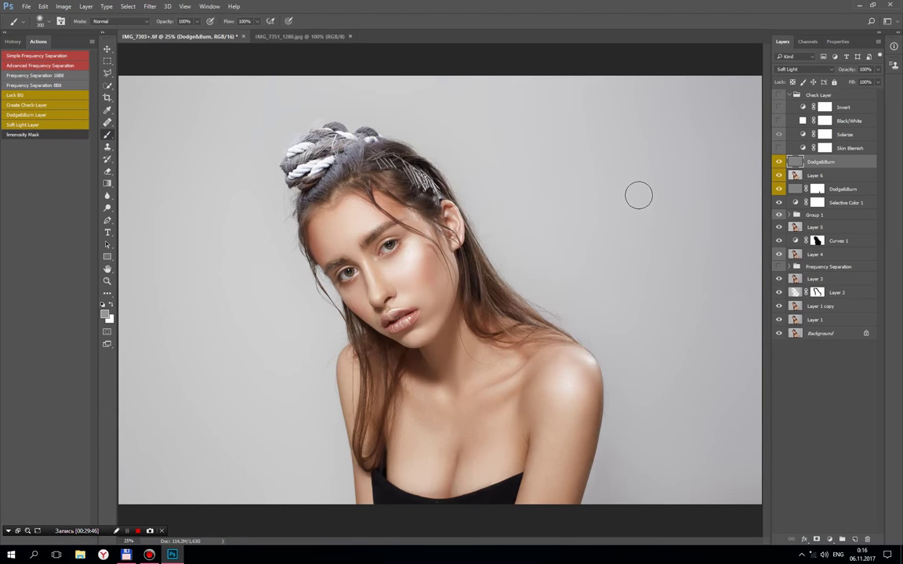
Step: Zoom to 100% and toggle the Dodge&Burn layer to check the grain
key(ctrl+plus)
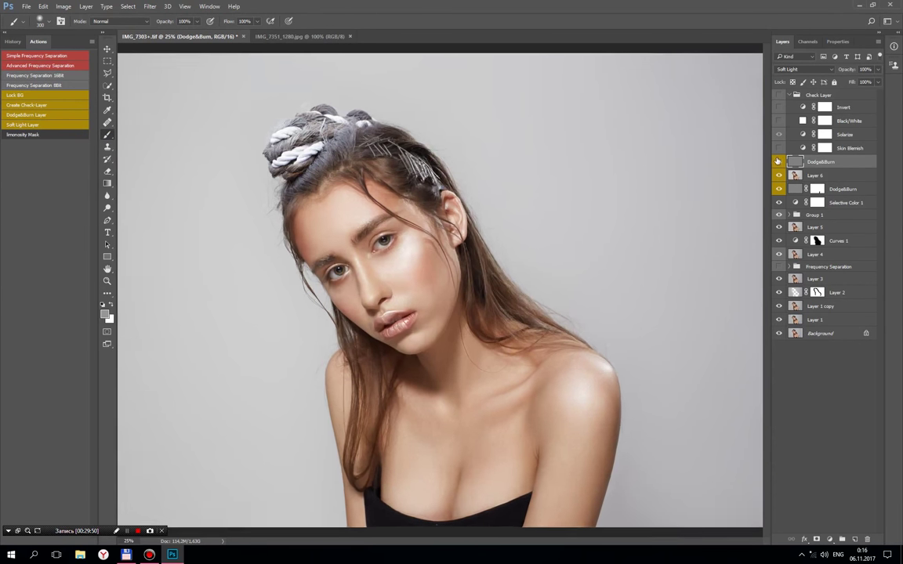
key(ctrl+plus)
key(ctrl+plus)
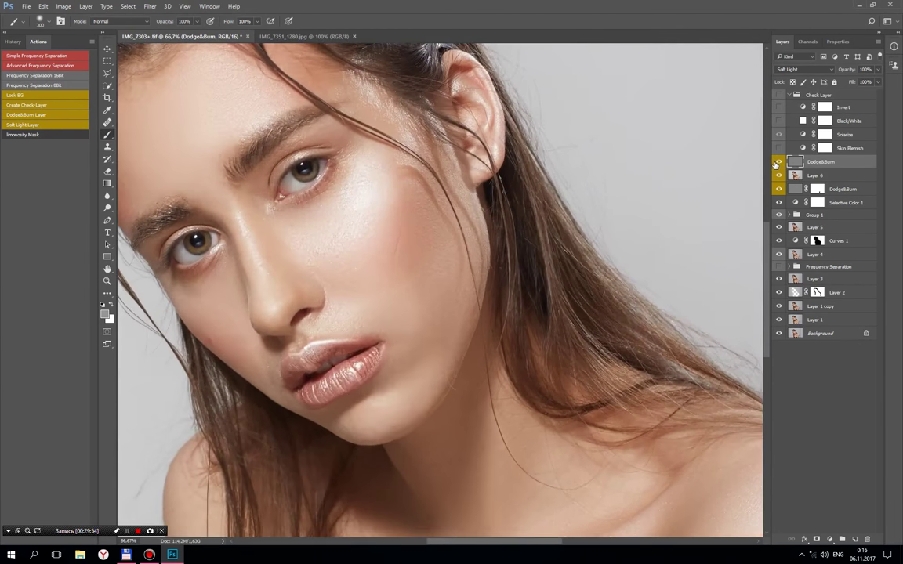
key(ctrl+plus)
click(778, 162)
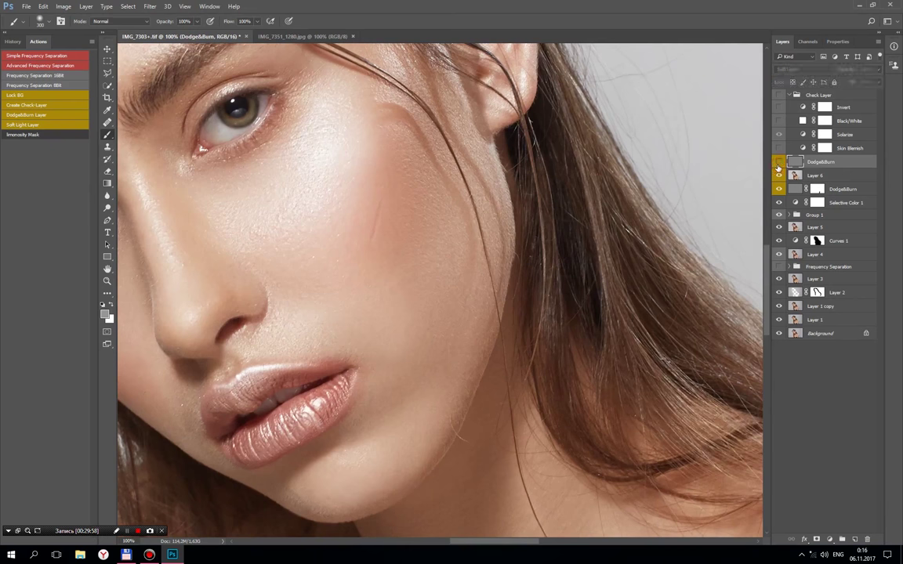
click(778, 163)
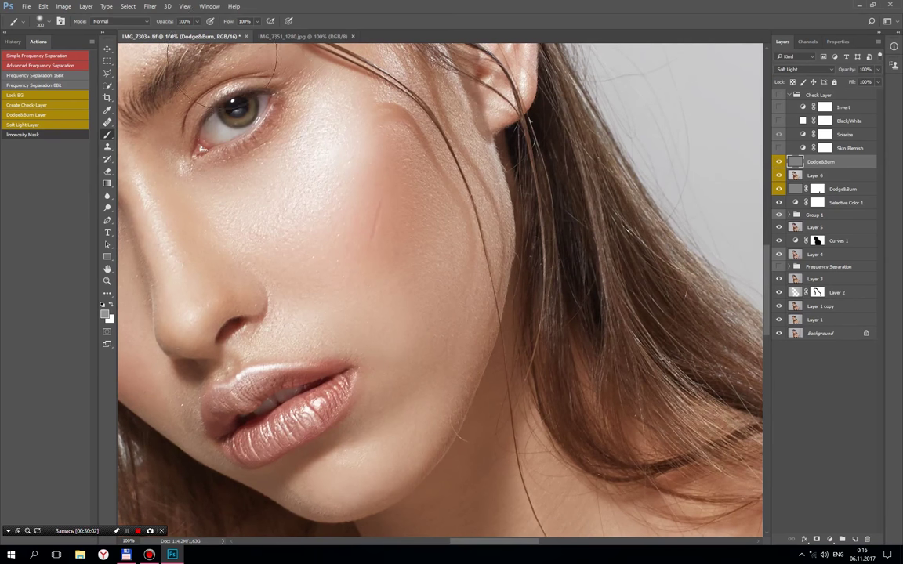
Step: Soften the Dodge&Burn layer with a 3.2 pixel Gaussian Blur
click(148, 7)
mouse_move(154, 110)
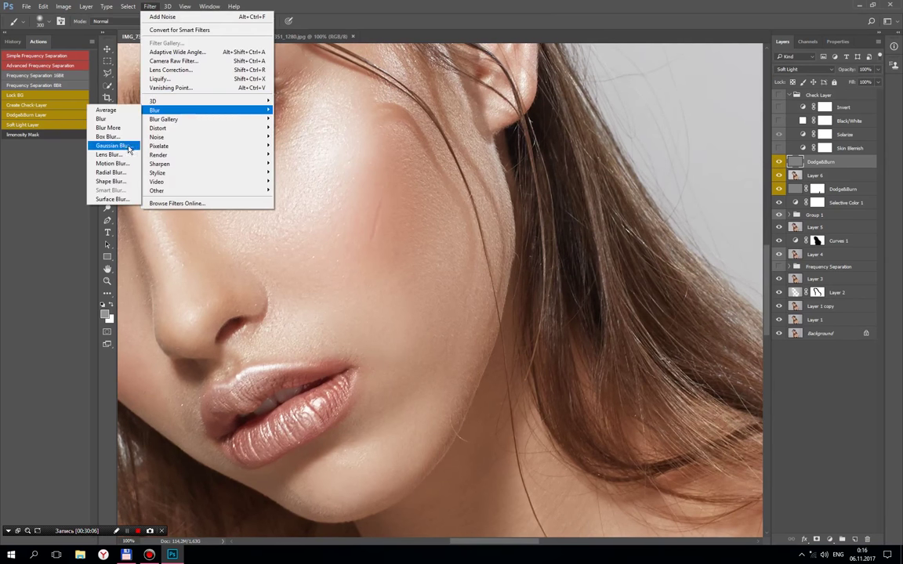
click(110, 145)
drag(101, 409, 89, 418)
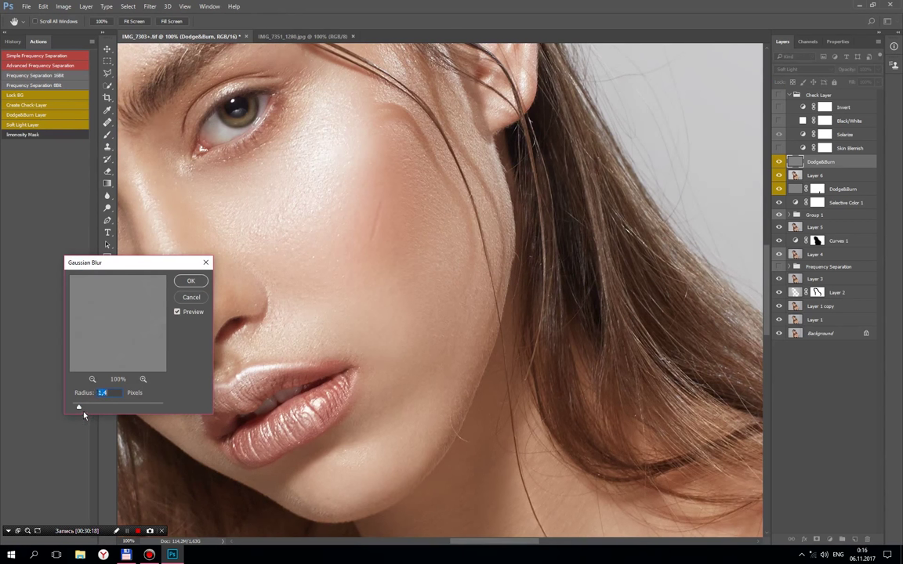
click(189, 283)
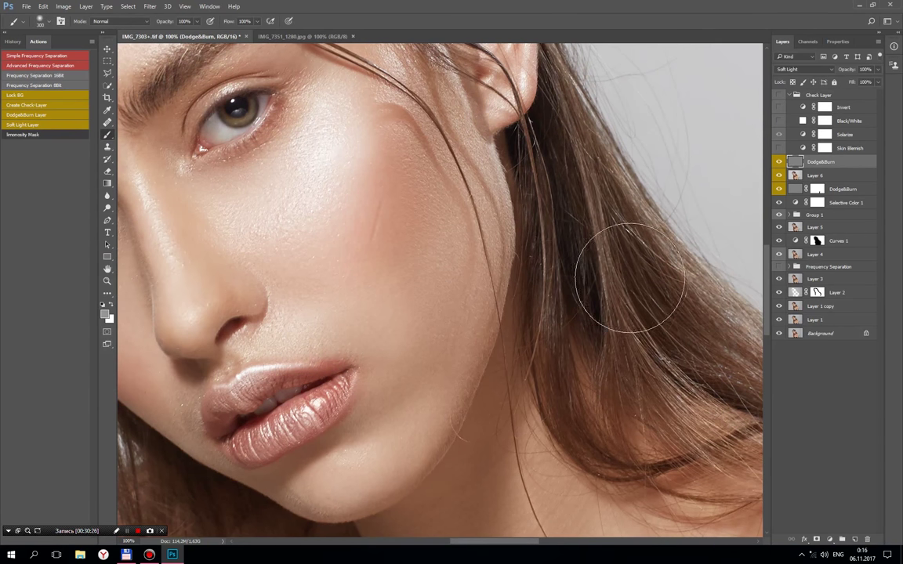
Step: Duplicate the Dodge&Burn layer and group both layers into Group 2
key(ctrl+j)
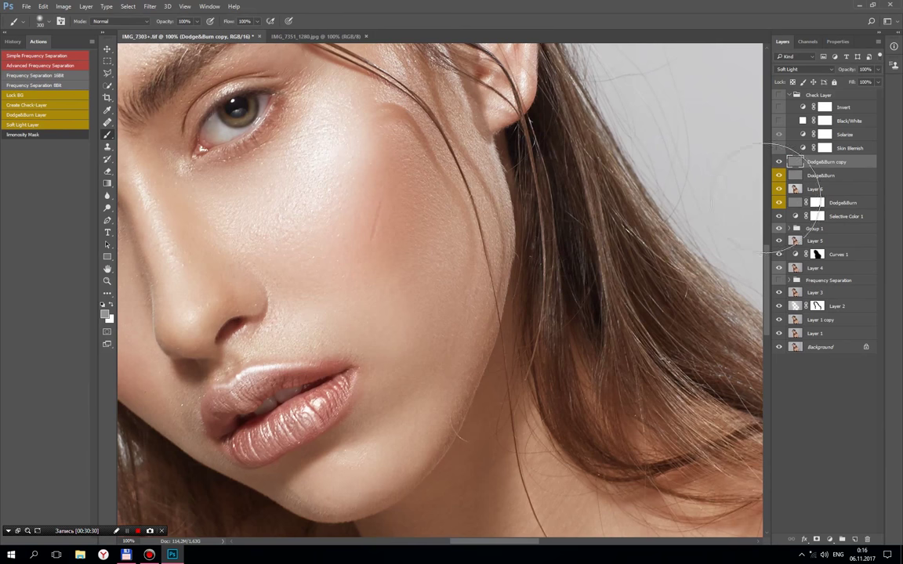
shift+click(831, 176)
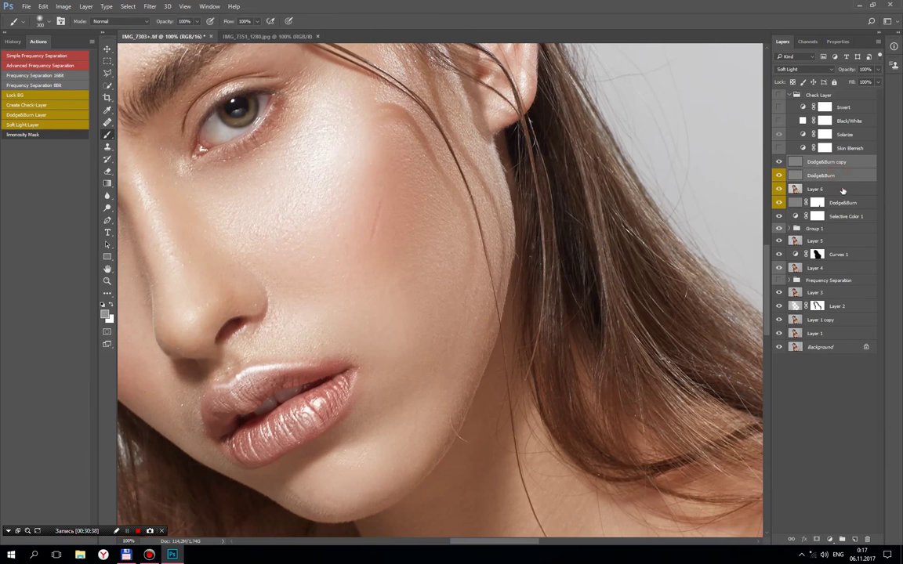
key(ctrl+g)
click(780, 160)
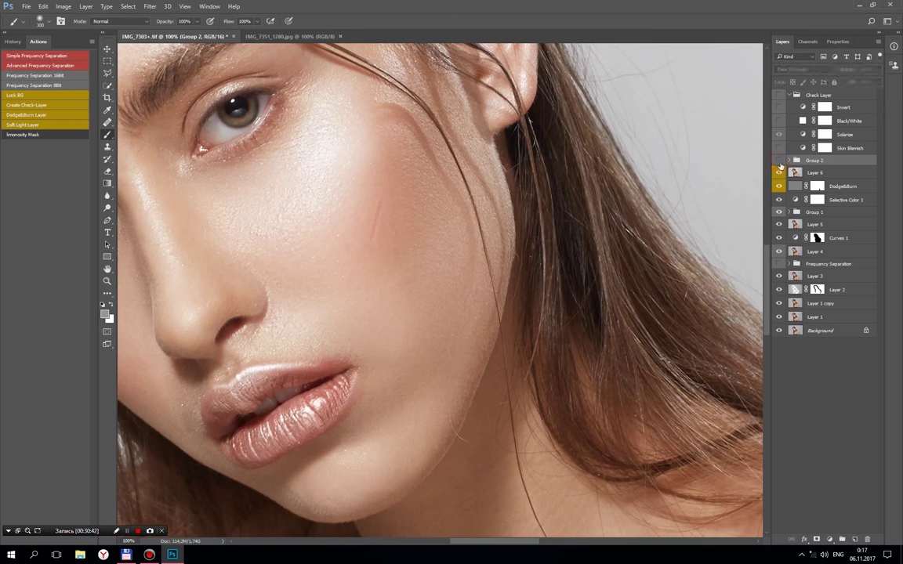
Step: Show and expand Group 2, duplicate the Dodge&Burn copy, and target Group 2
click(780, 160)
click(831, 172)
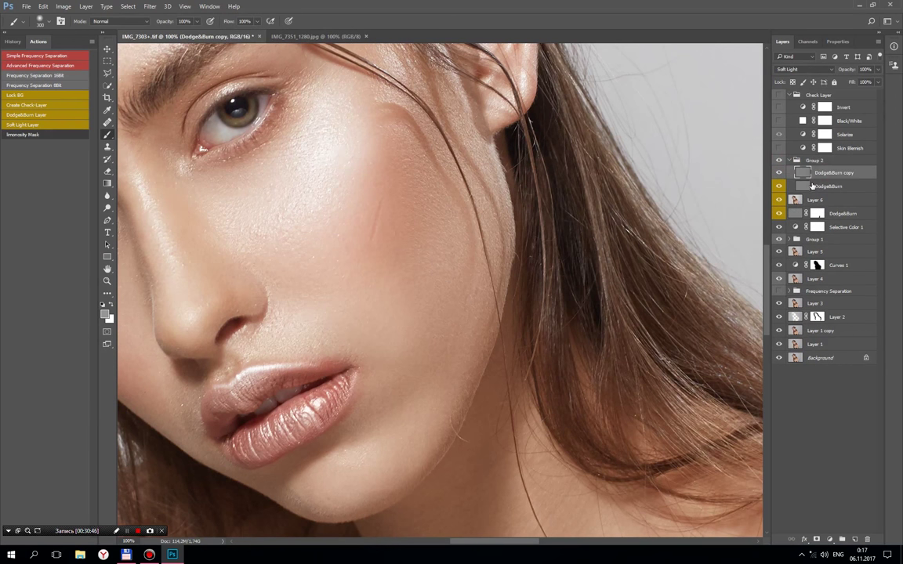
key(ctrl+j)
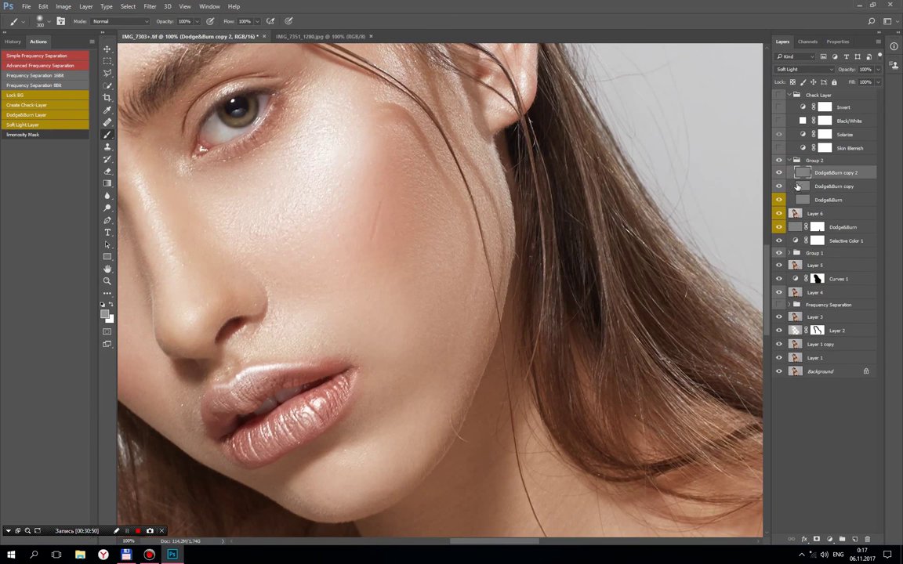
drag(767, 276, 766, 342)
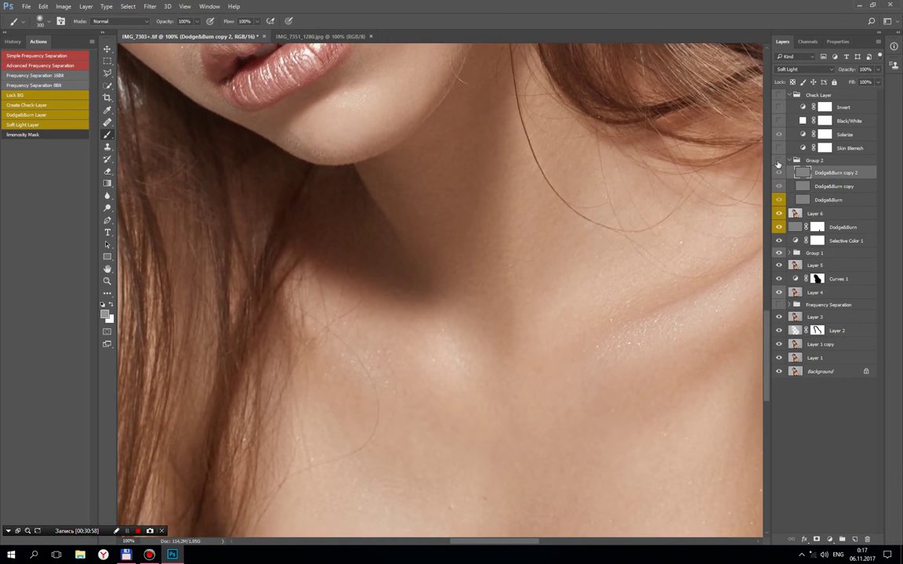
drag(767, 388, 768, 459)
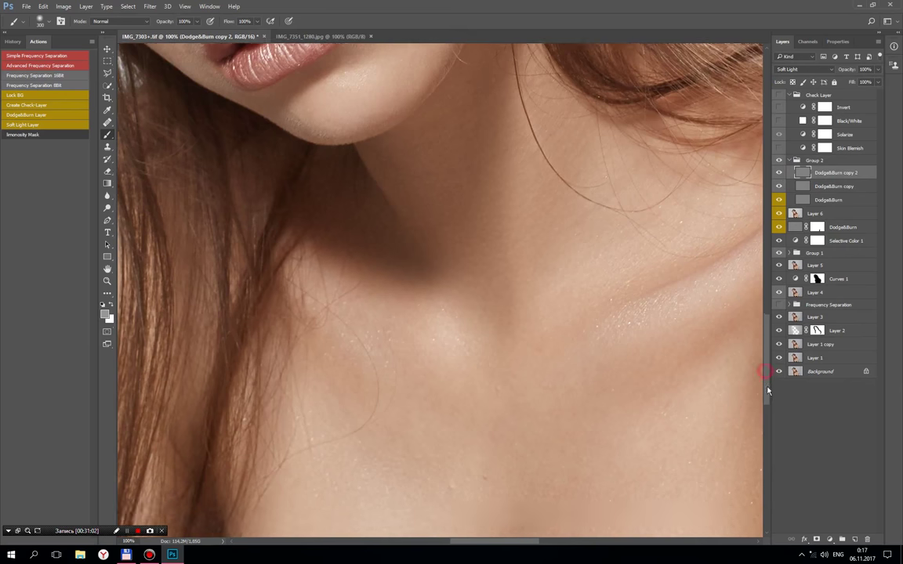
drag(504, 544, 471, 544)
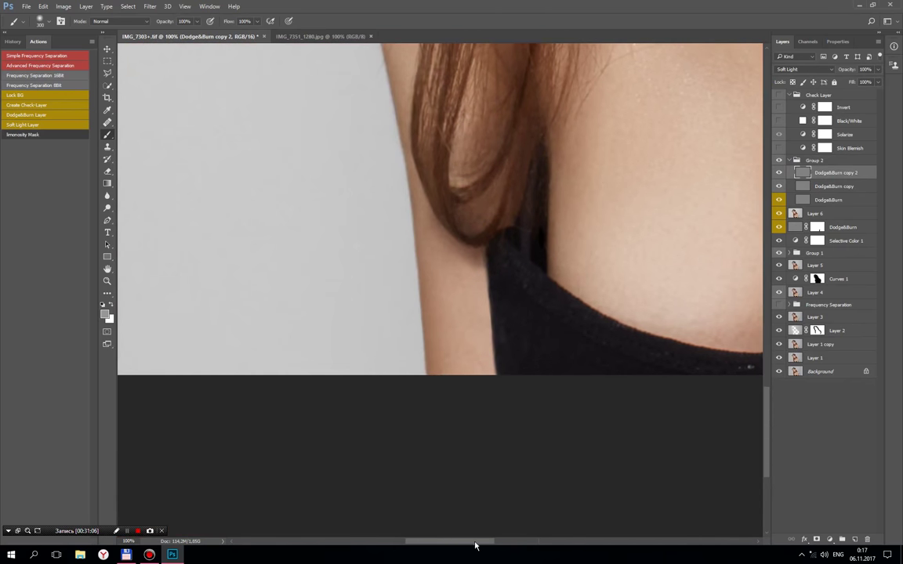
key(alt+bracketright)
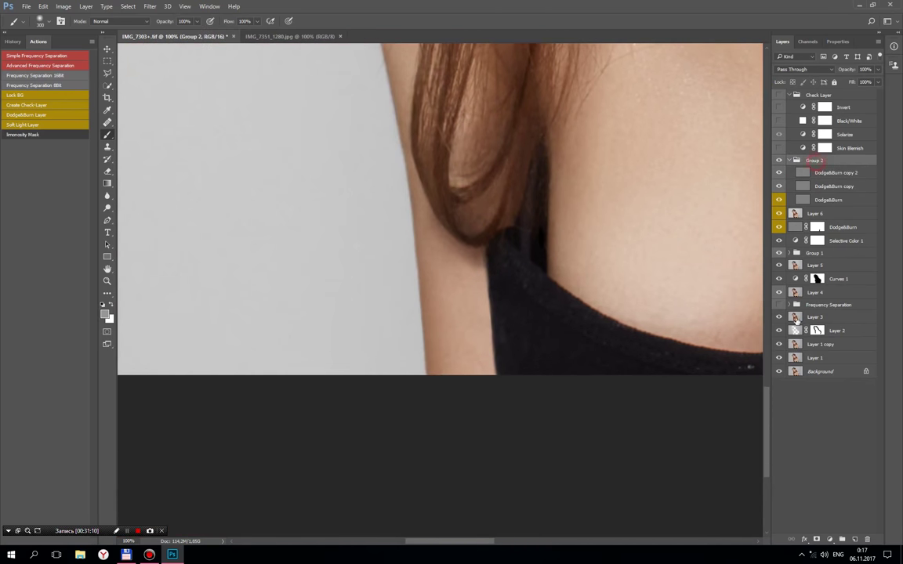
Step: Create another Dodge&Burn layer via the action and fill it with Add Noise grain
click(37, 114)
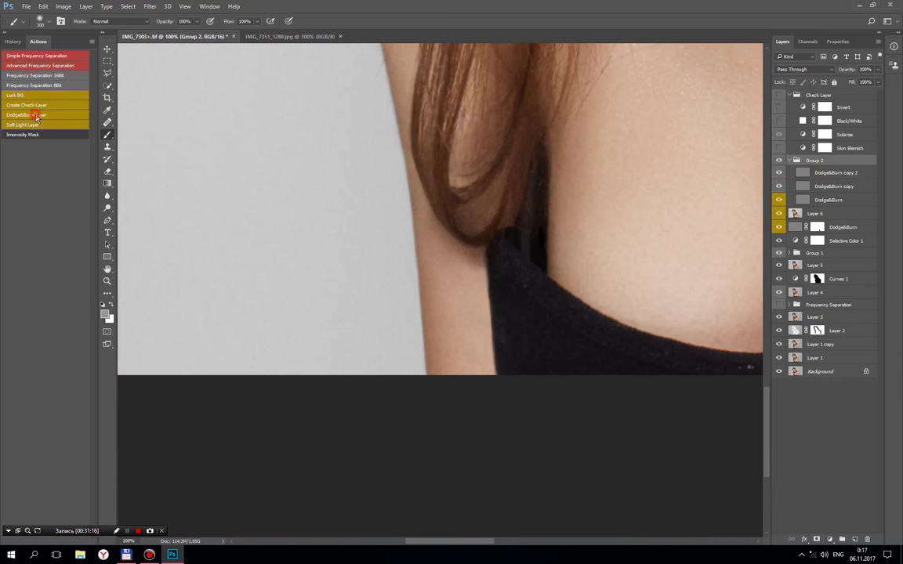
click(149, 6)
mouse_move(157, 138)
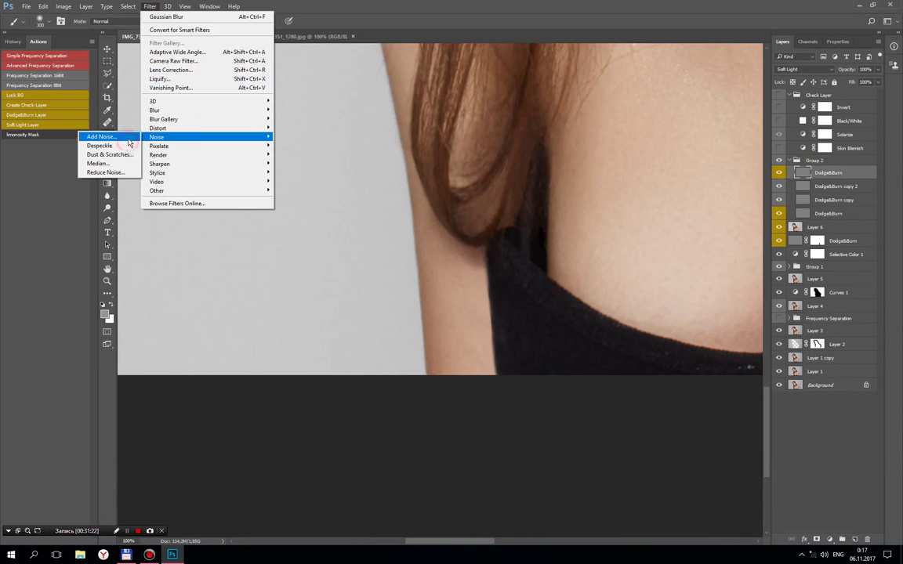
click(127, 138)
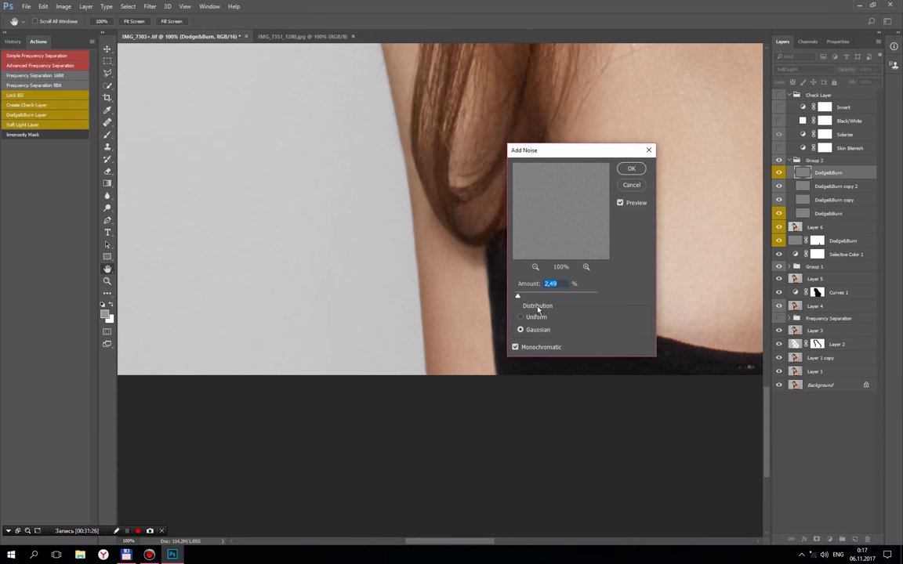
text(6)
text(15)
click(635, 169)
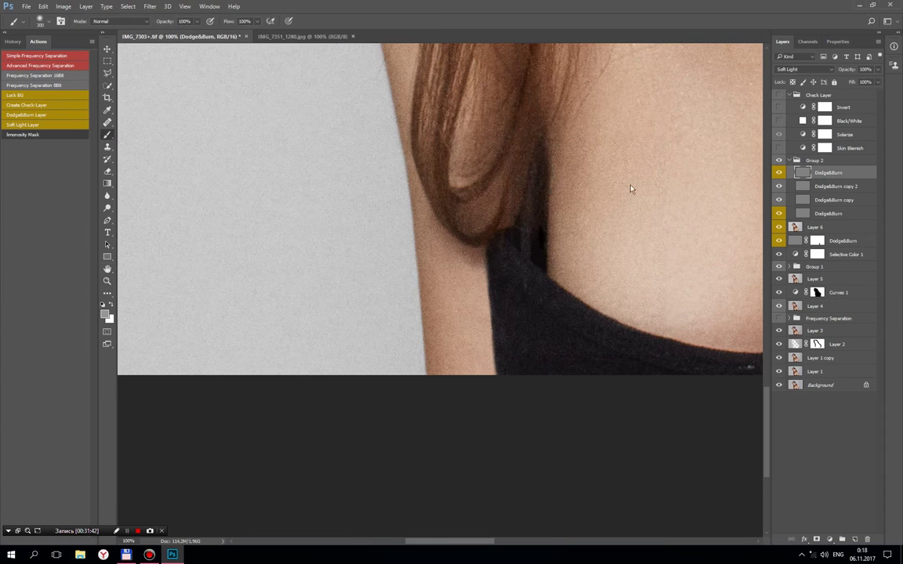
Step: Blur the noise layer with a 7.0 pixel Gaussian Blur
click(150, 6)
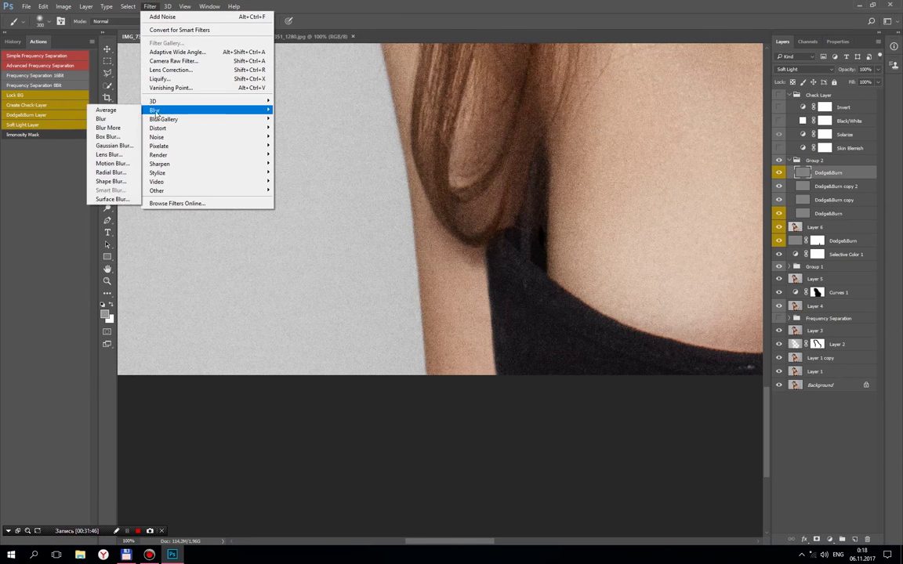
click(98, 132)
click(114, 394)
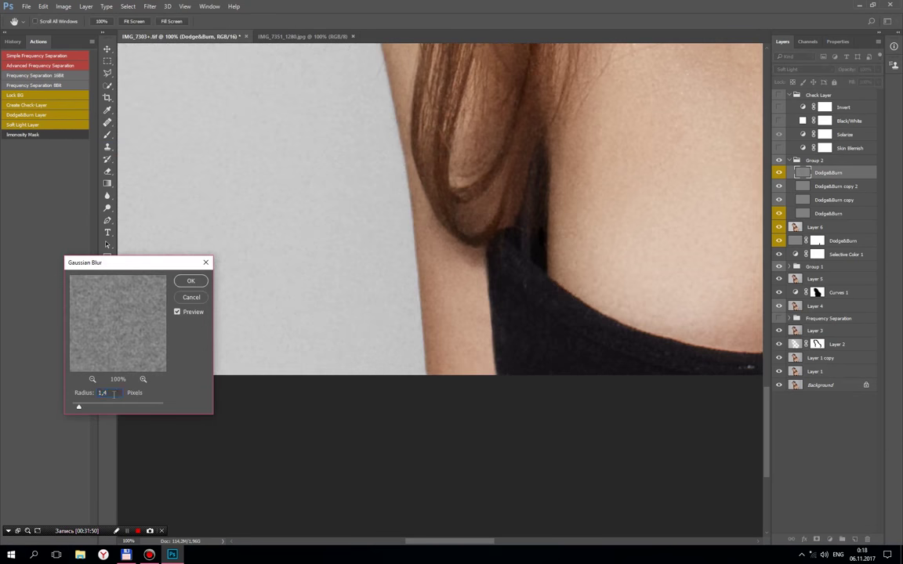
text(10)
drag(108, 406, 96, 407)
click(189, 281)
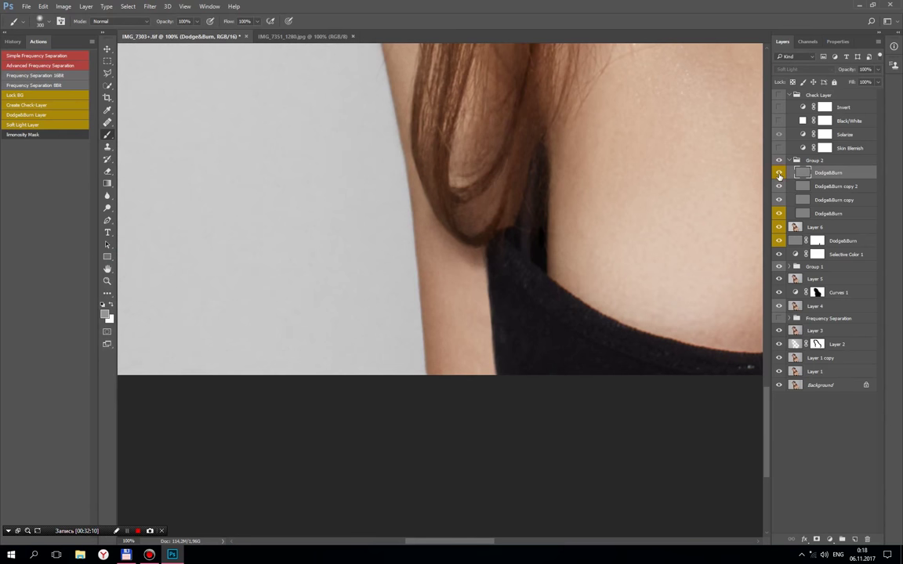
Step: Zoom to 25% and hide one Dodge&Burn layer to compare
key(ctrl+minus)
key(ctrl+minus)
key(ctrl+minus)
key(ctrl+minus)
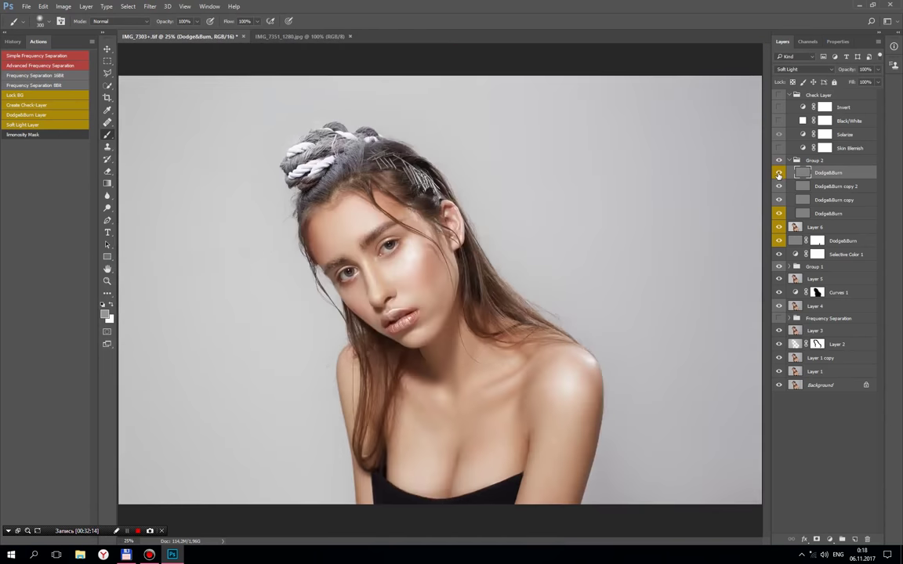
key(ctrl+minus)
key(ctrl+plus)
click(780, 187)
Step: Collapse Group 2 and add Selective Color 2 with Reds Cyan −8, Yellow +4, Black +5
click(790, 160)
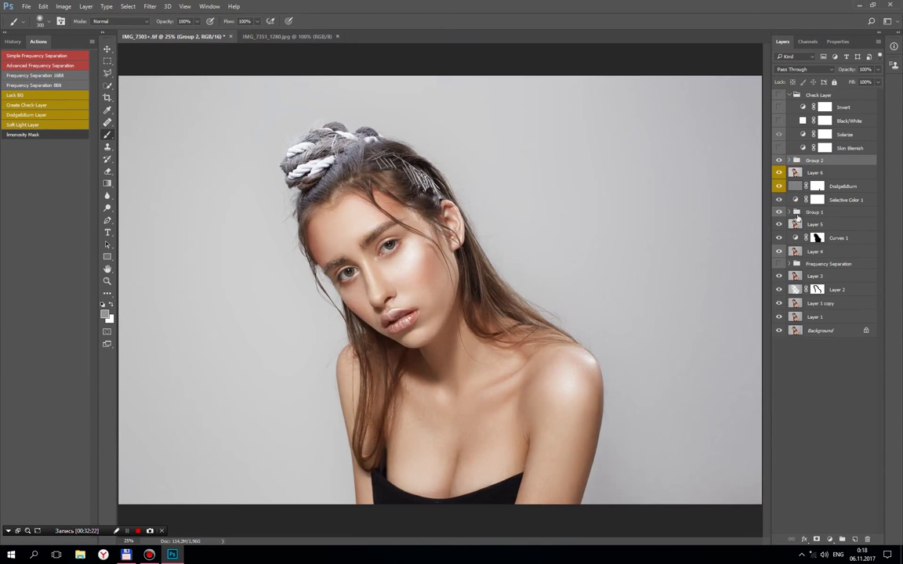
click(827, 539)
click(751, 482)
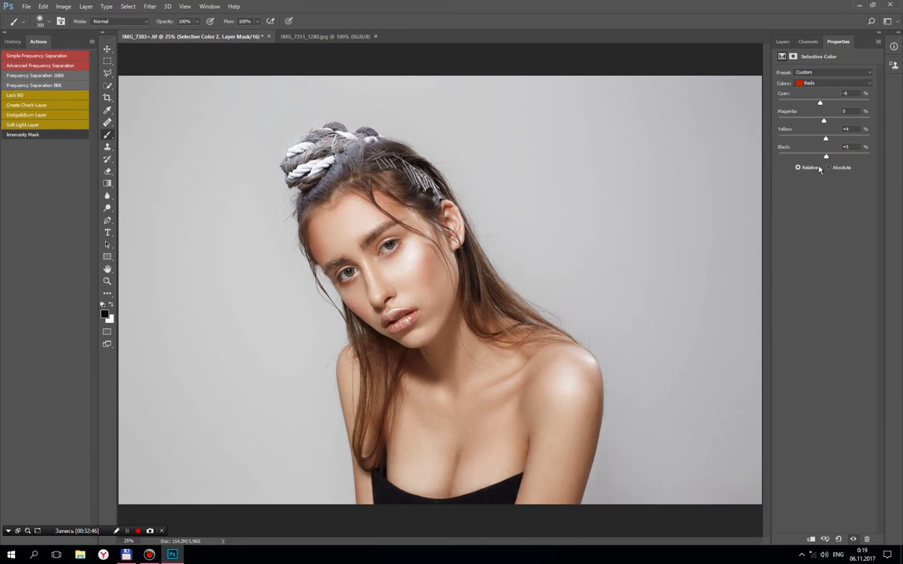
click(784, 43)
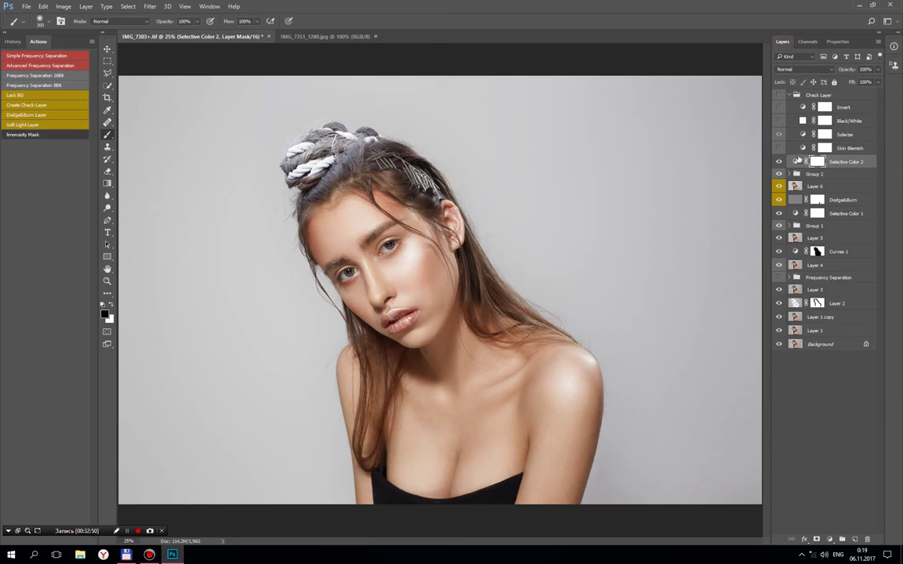
key(ctrl+minus)
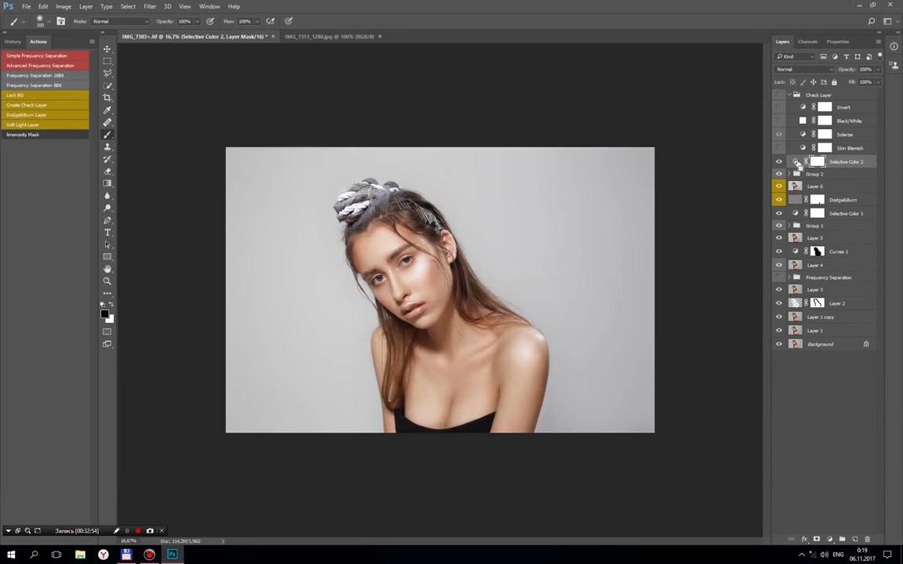
key(ctrl+plus)
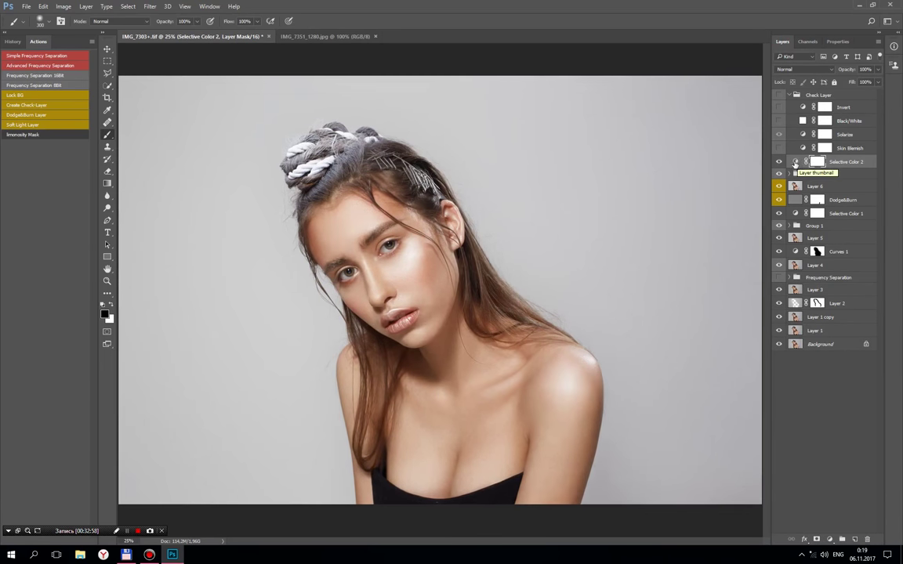
key(ctrl+plus)
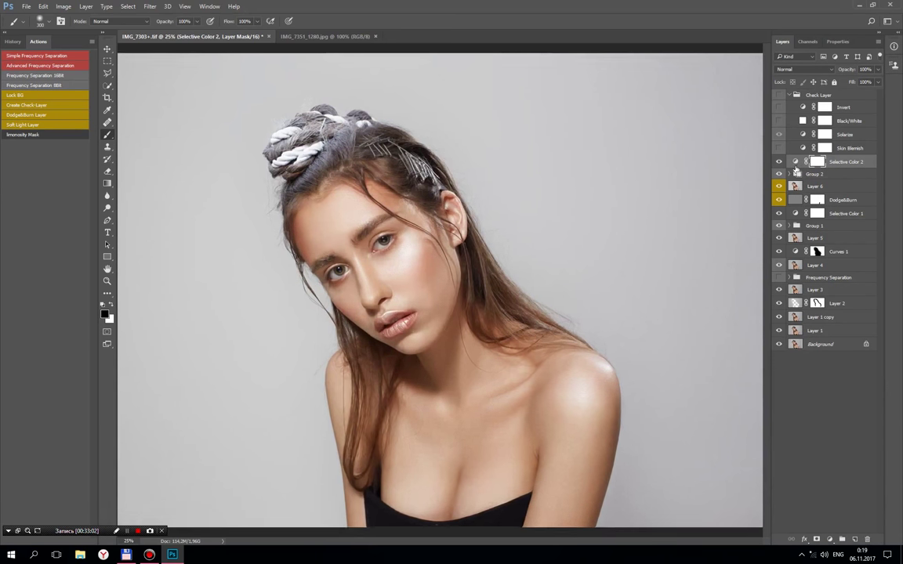